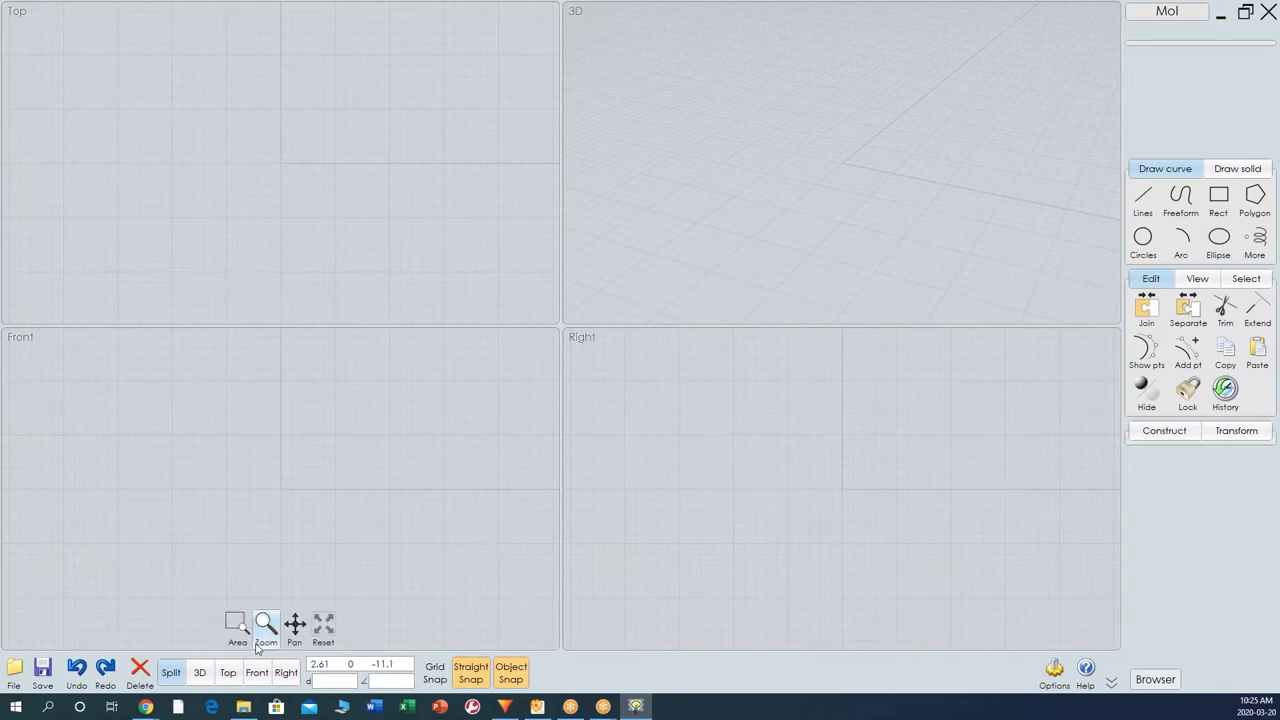
# Examine the empty workspace in the 3D, Front, Right, Top, Bottom and four-way split views.
pyautogui.click(200, 675)
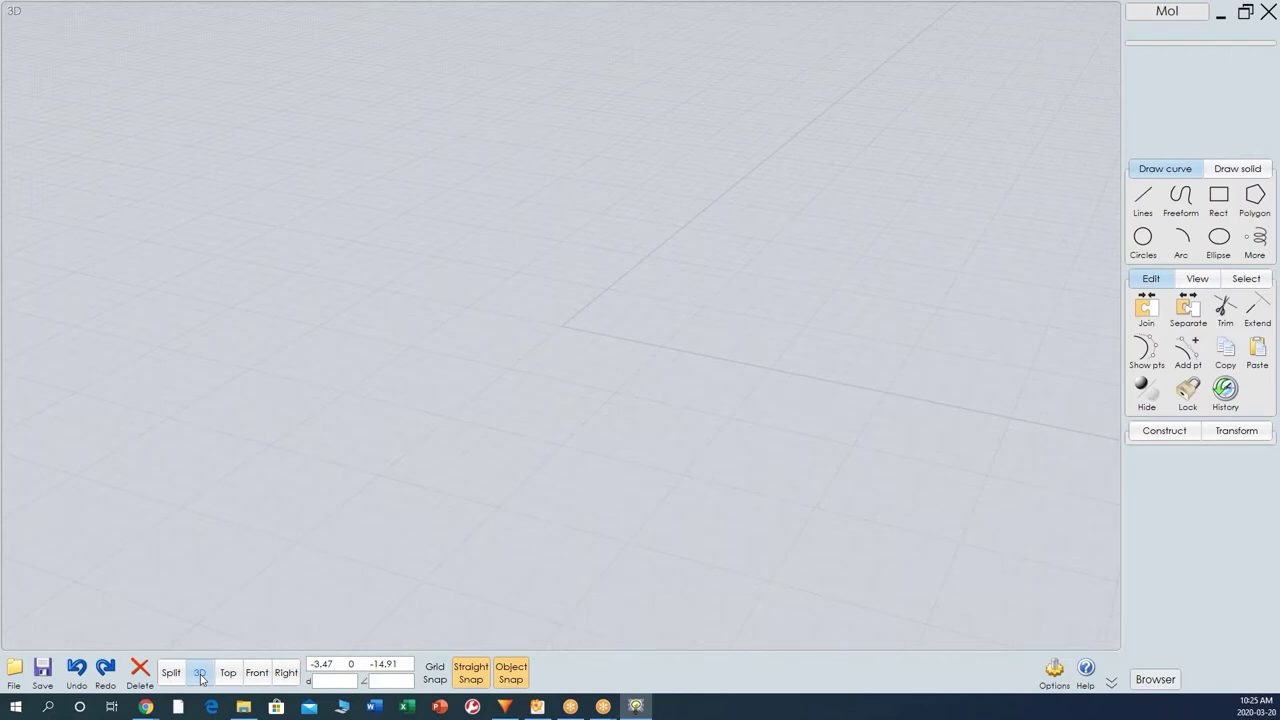
pyautogui.click(171, 675)
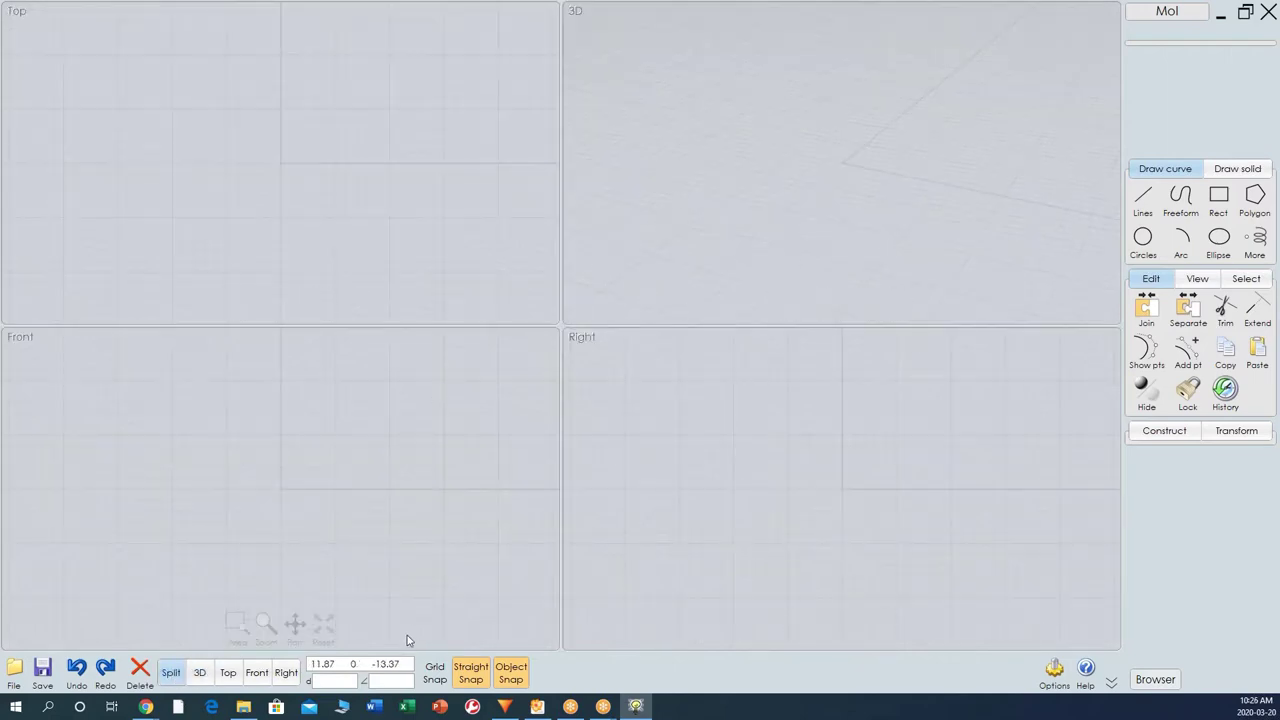
pyautogui.click(261, 674)
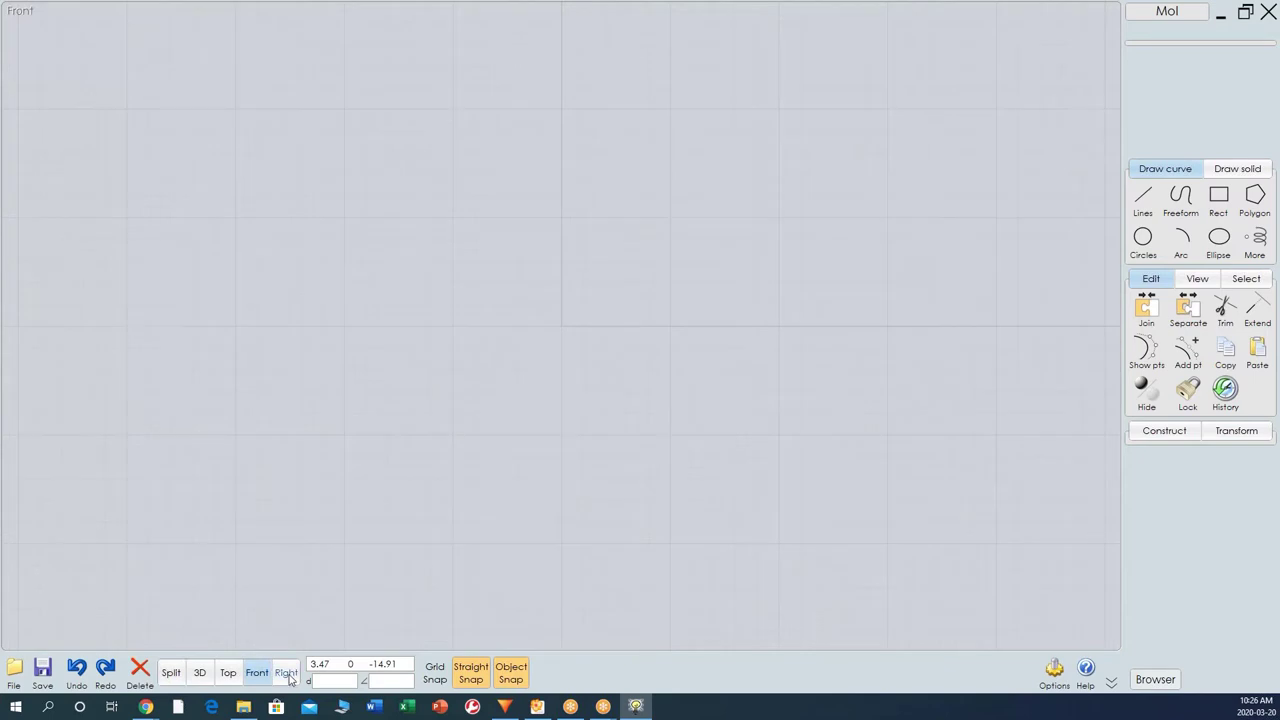
pyautogui.click(288, 677)
pyautogui.click(243, 676)
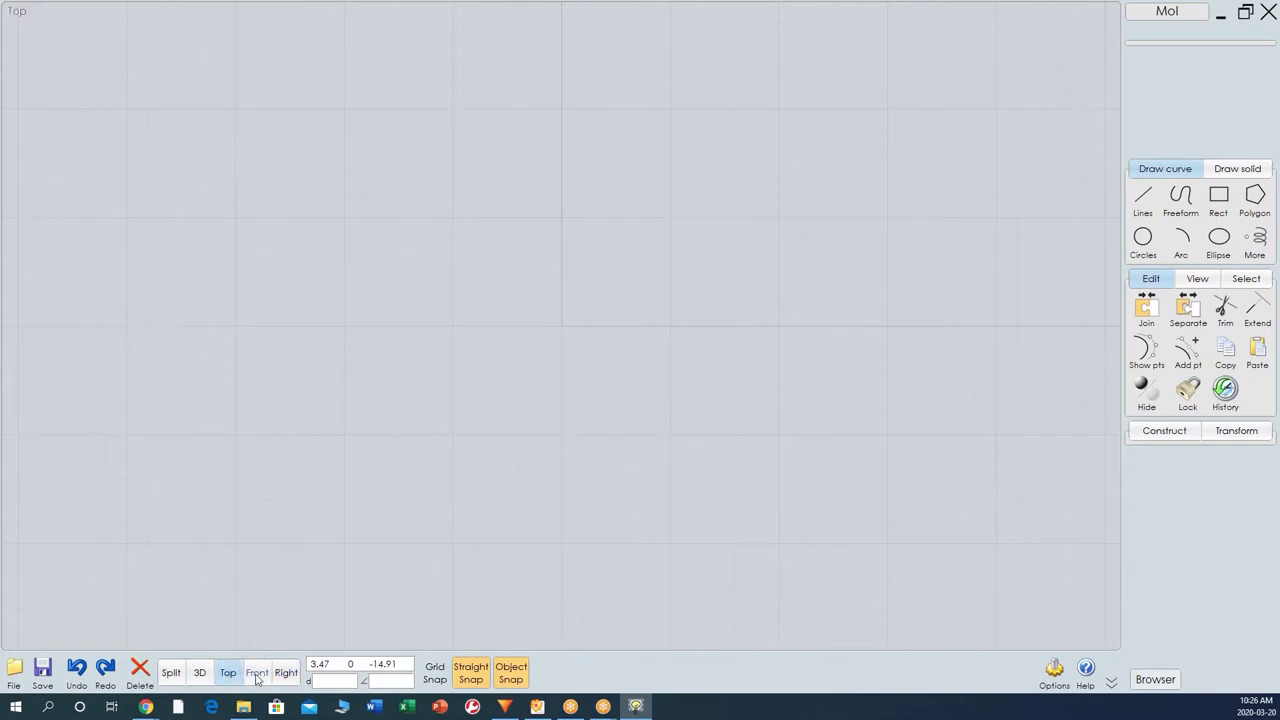
pyautogui.click(257, 676)
pyautogui.click(286, 676)
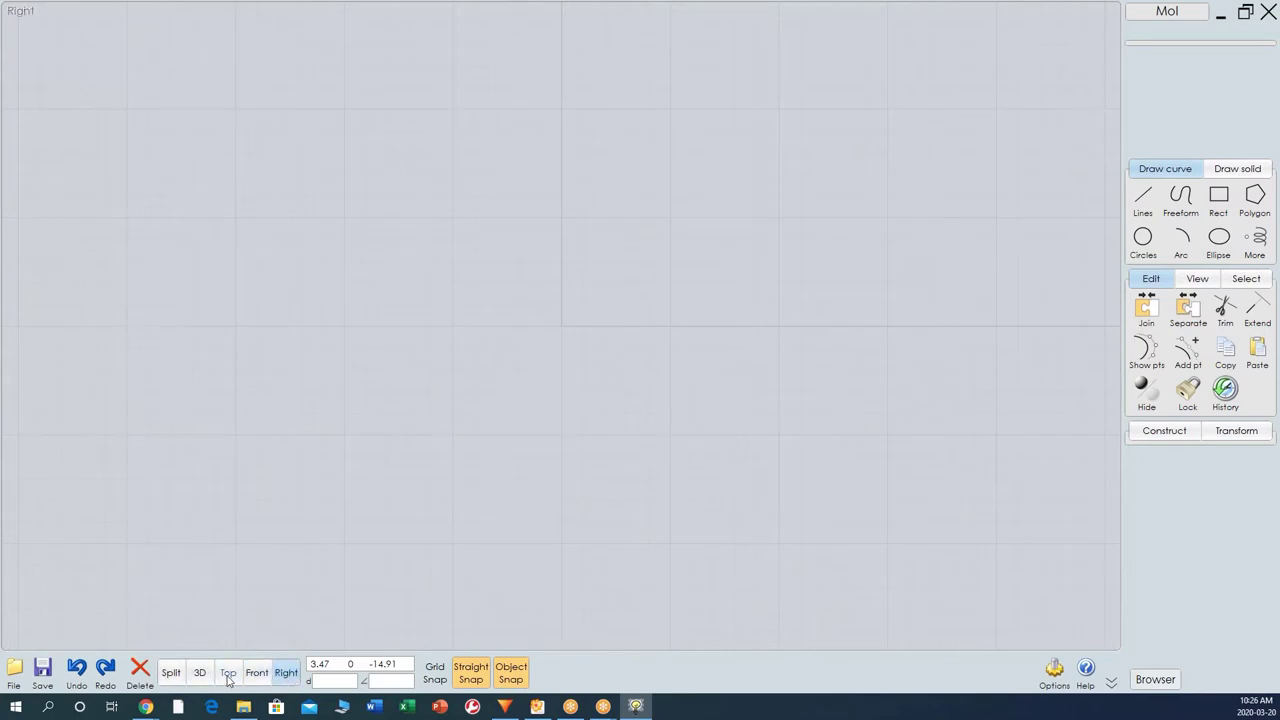
pyautogui.click(228, 676)
pyautogui.click(228, 676)
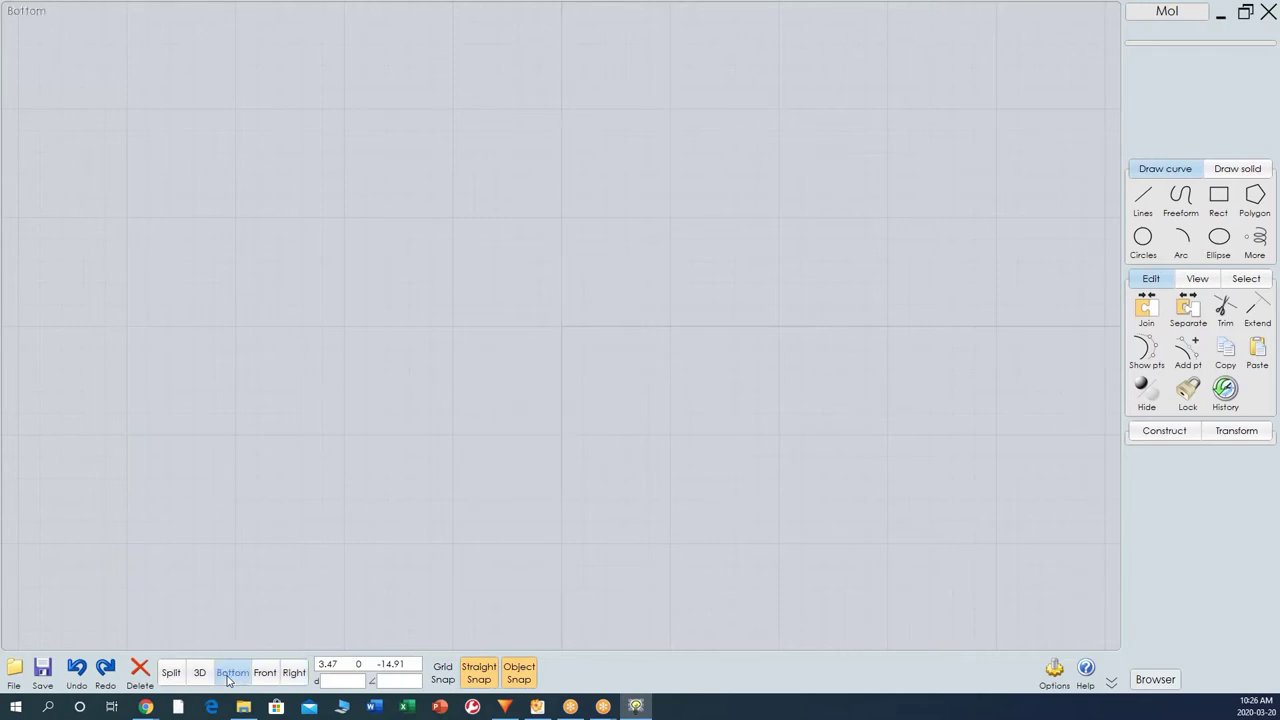
pyautogui.click(171, 676)
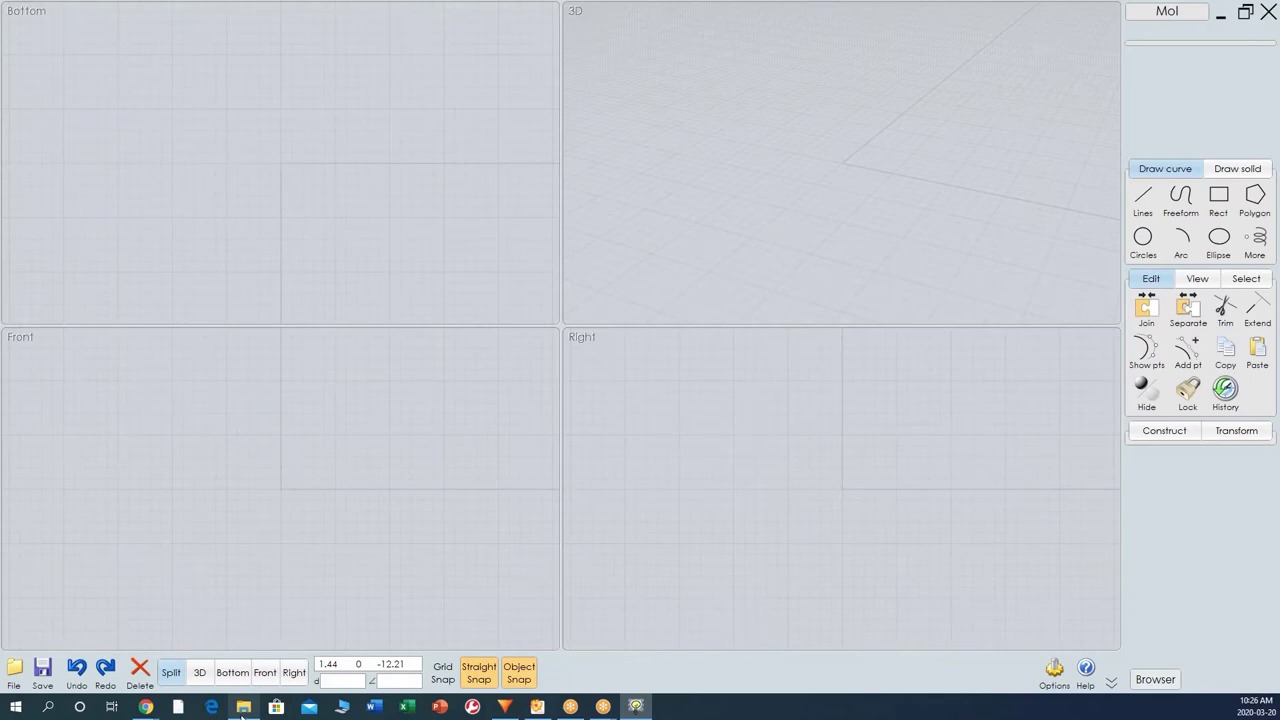
# Start a corner rectangle in the 3D view and turn off grid, straight and object snapping.
pyautogui.click(201, 676)
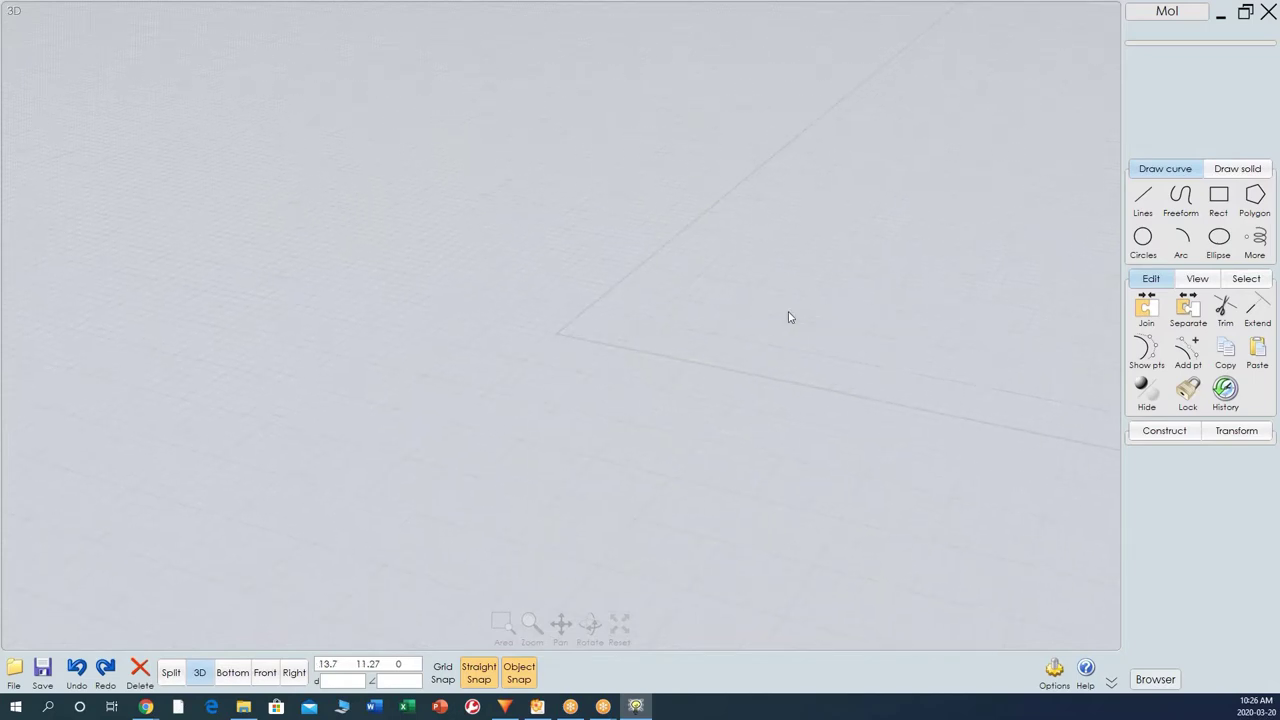
pyautogui.click(1222, 198)
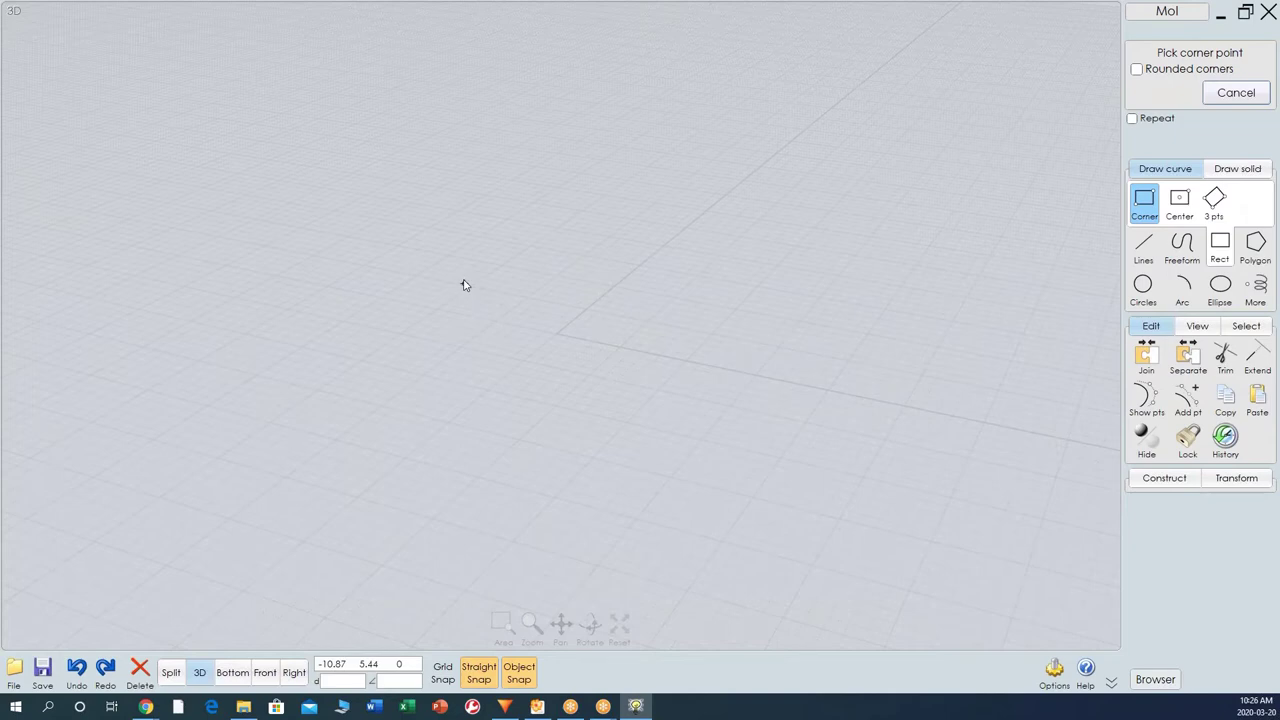
pyautogui.click(444, 665)
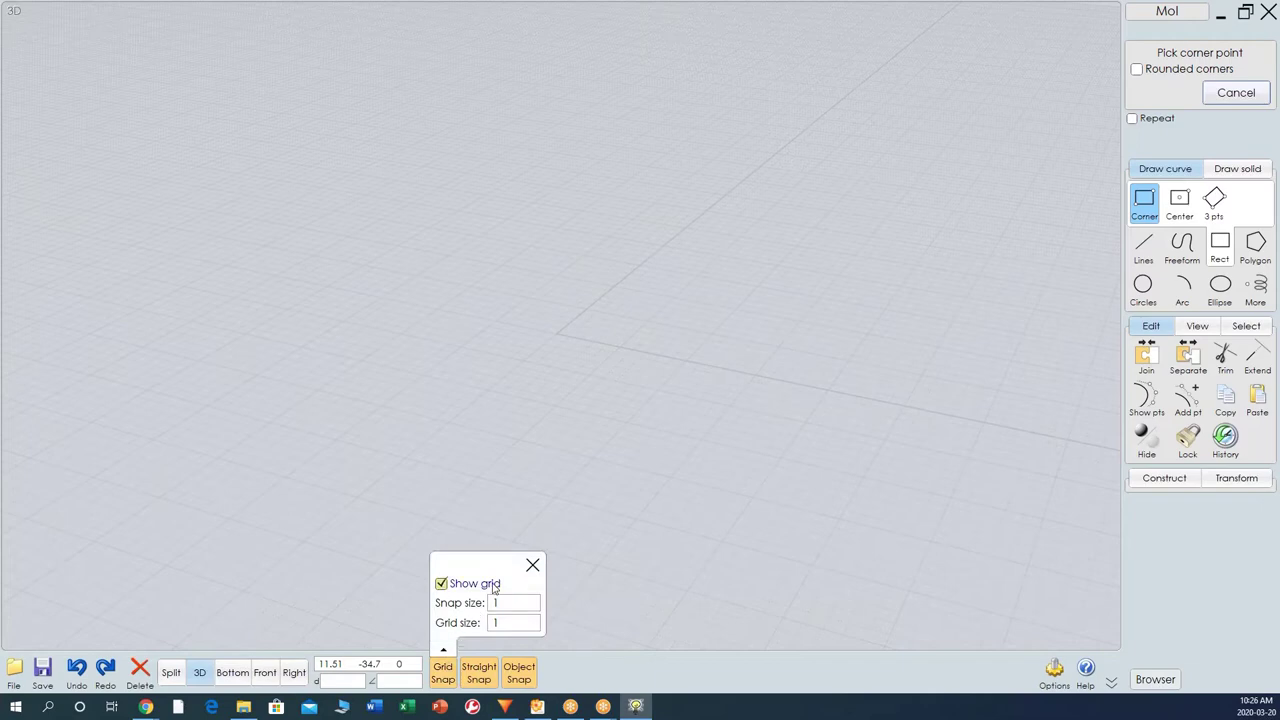
pyautogui.click(441, 584)
pyautogui.click(444, 672)
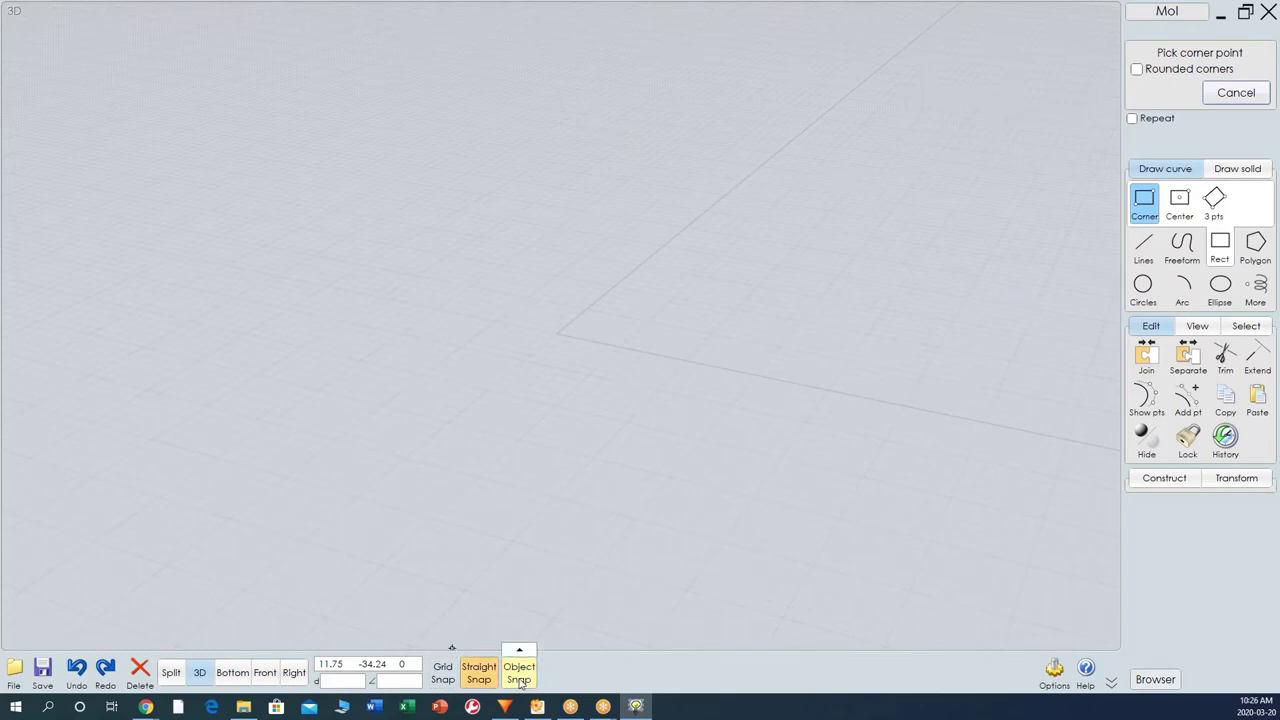
pyautogui.click(520, 651)
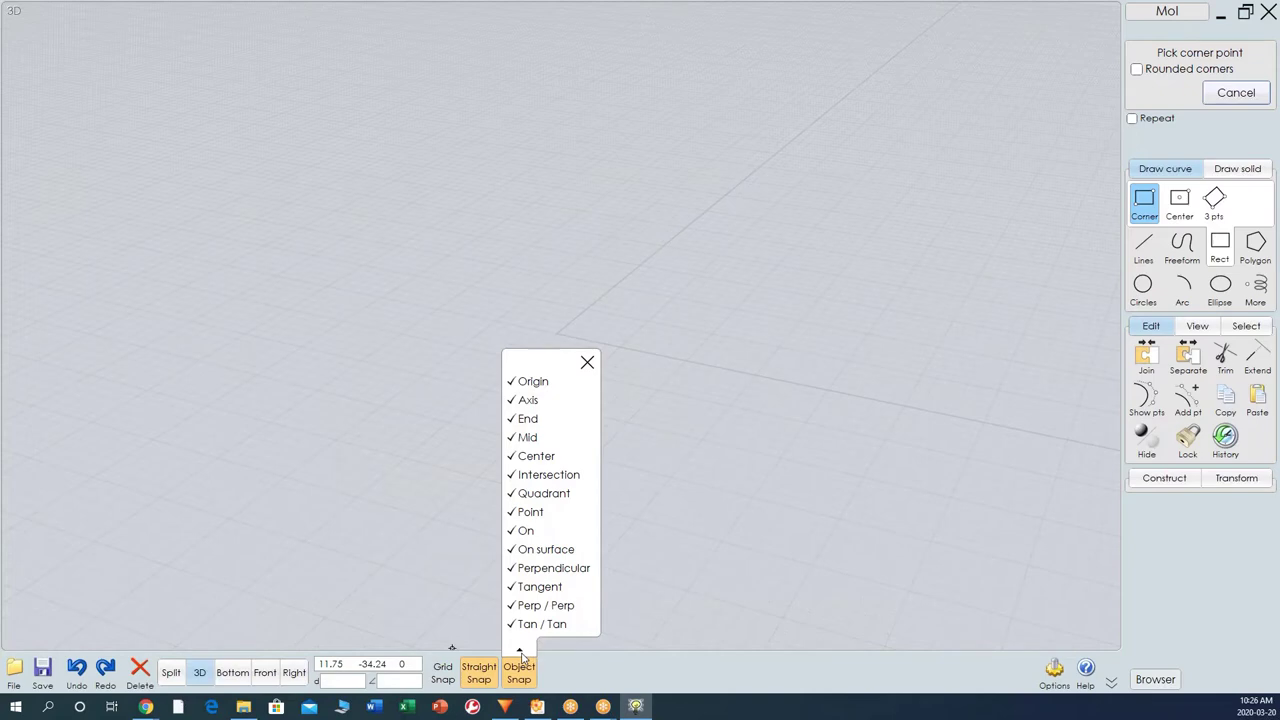
pyautogui.click(520, 668)
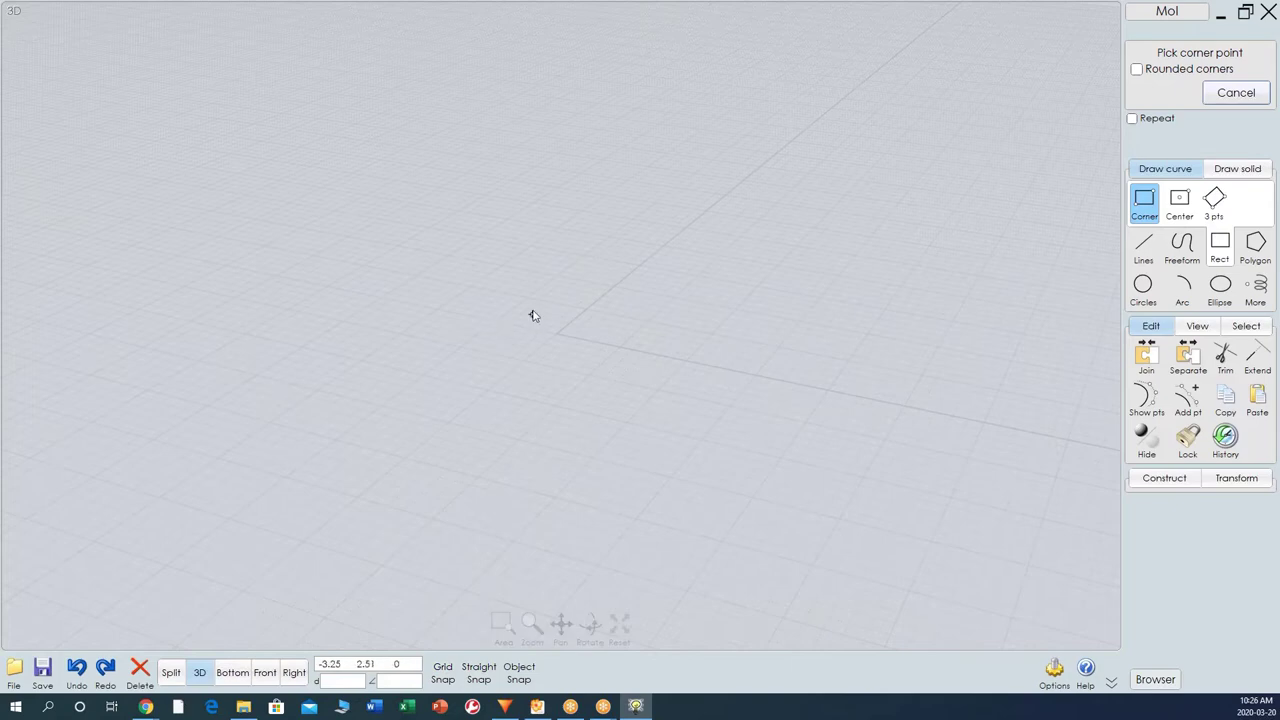
# Draw a corner-to-corner rectangle of about 10.76 × 18.45 across the origin in the 3D view.
pyautogui.moveTo(503, 268); pyautogui.dragTo(603, 435)
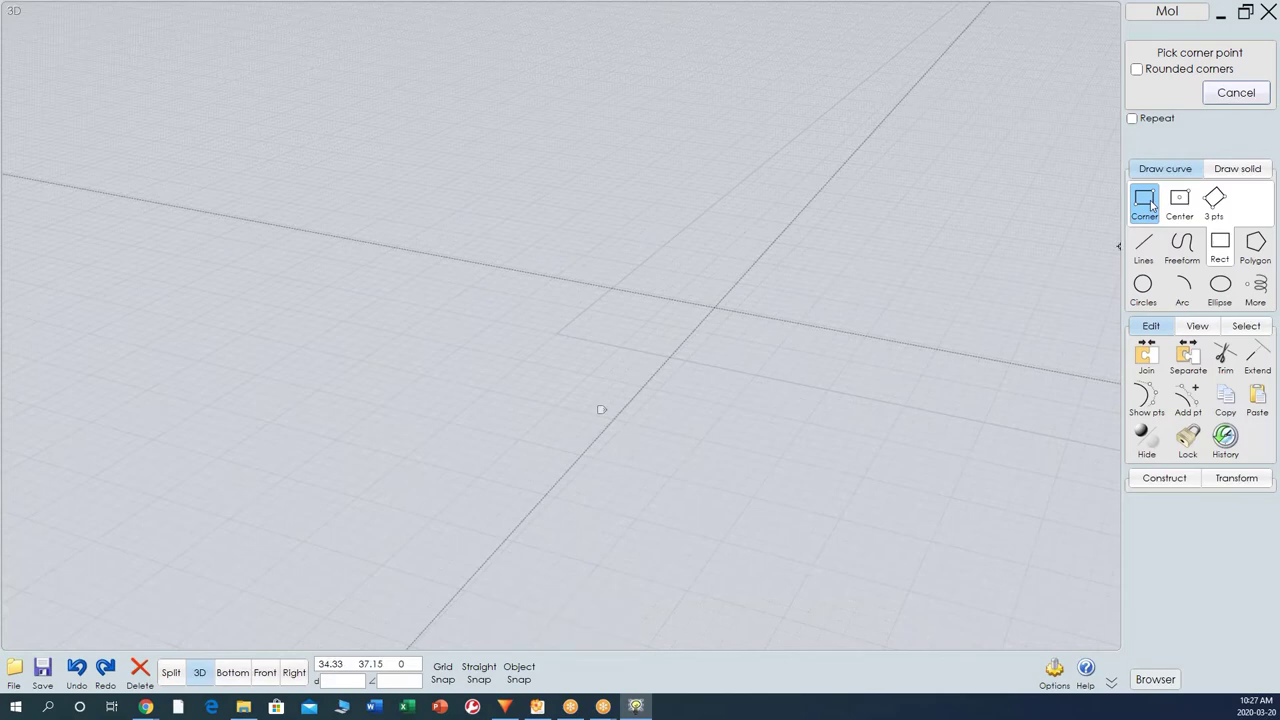
pyautogui.click(661, 301)
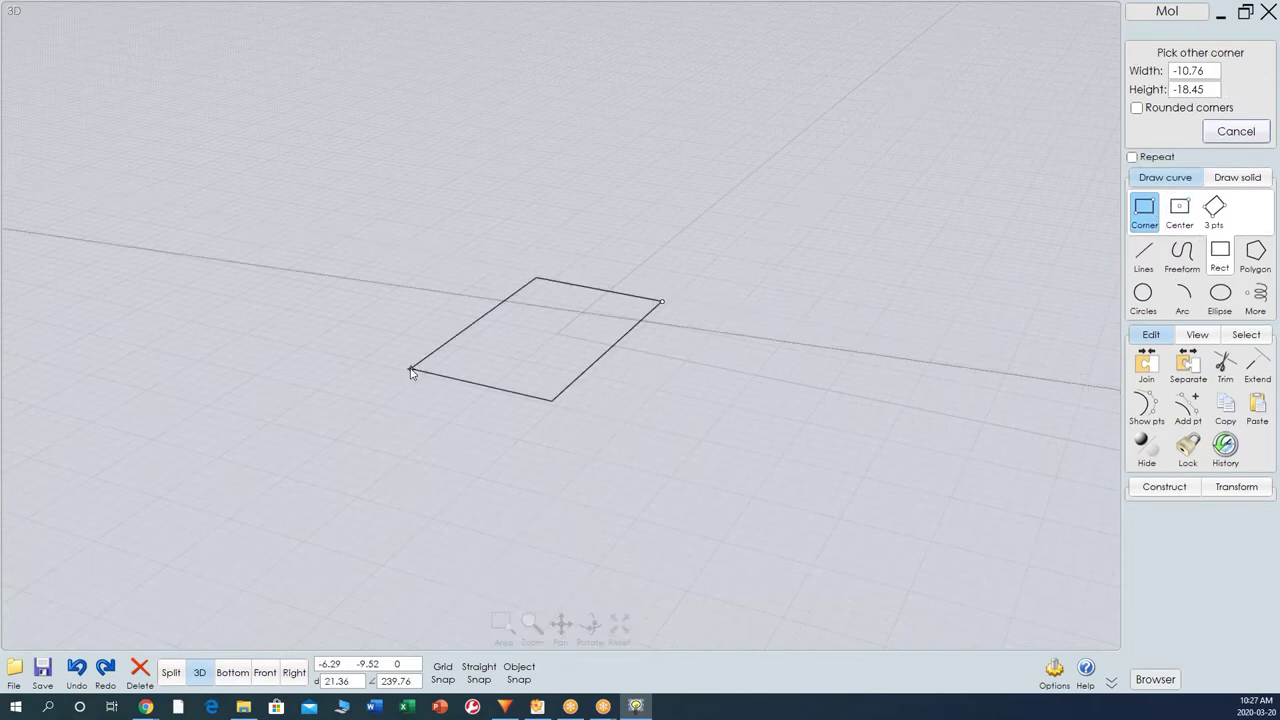
pyautogui.click(410, 373)
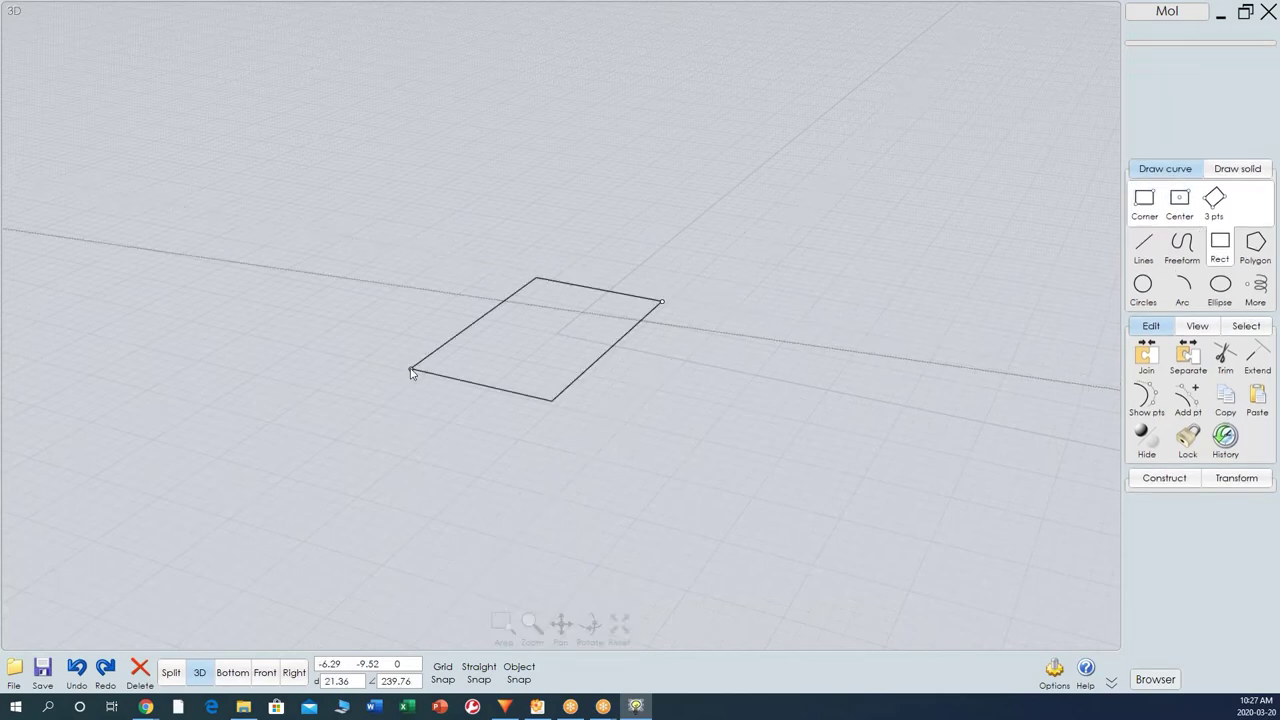
# In the Top view, rotate the rectangle about a quarter turn and resize it to about 15.32 × 9.07.
pyautogui.click(478, 340)
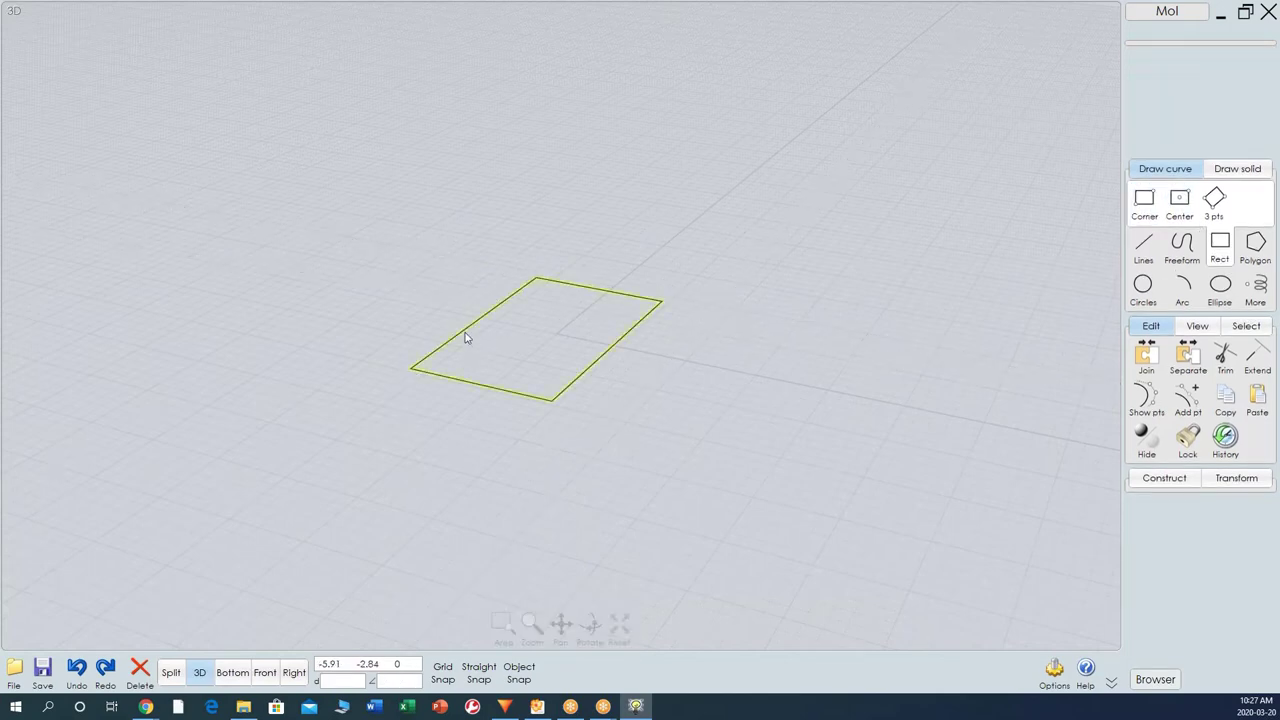
pyautogui.click(246, 676)
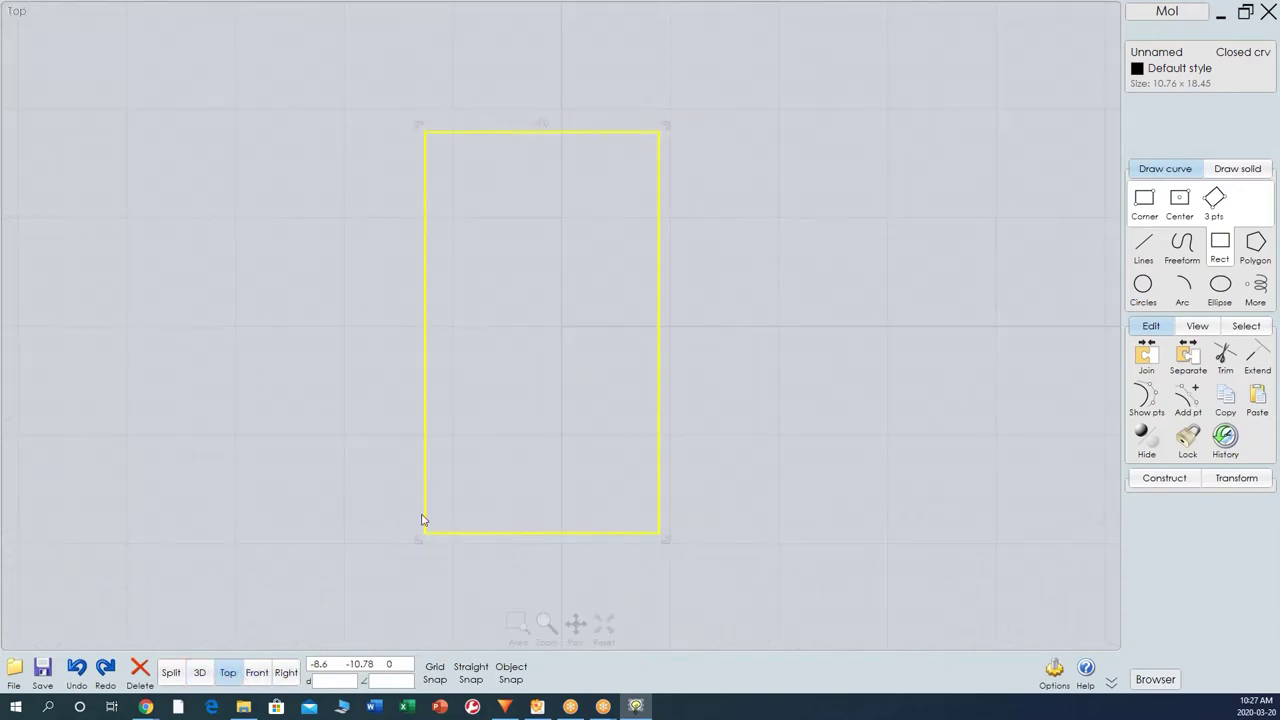
pyautogui.click(660, 169)
pyautogui.moveTo(677, 174); pyautogui.dragTo(701, 263)
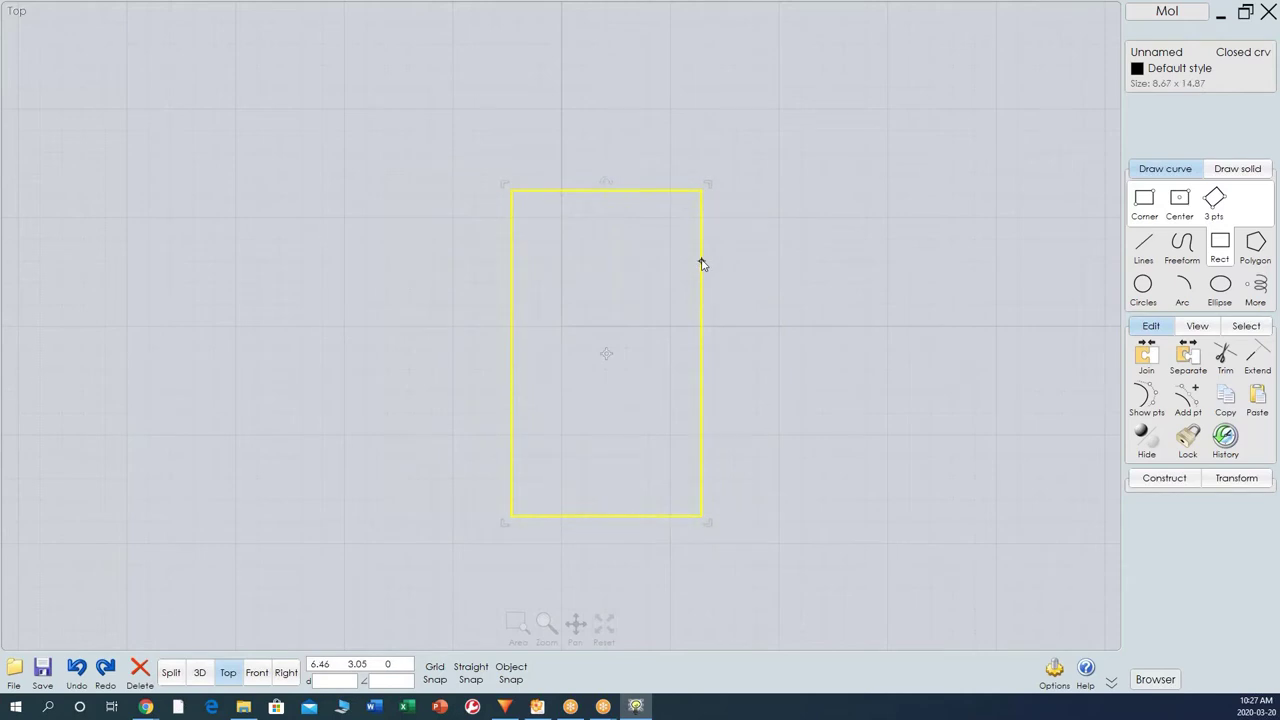
pyautogui.moveTo(606, 186); pyautogui.dragTo(763, 351)
pyautogui.moveTo(773, 253); pyautogui.dragTo(773, 288)
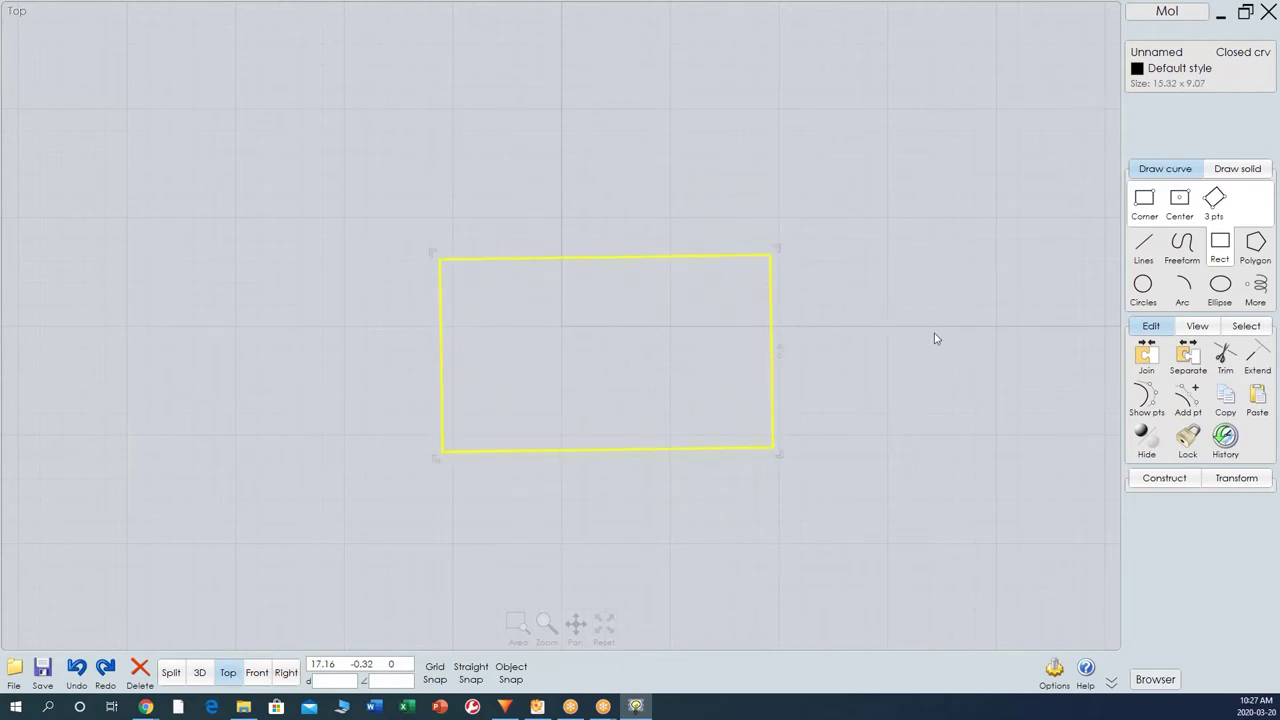
# Move the rectangle's upper-right corner point inward, and add a point on the right edge and pull it outward into a curve.
pyautogui.click(1147, 402)
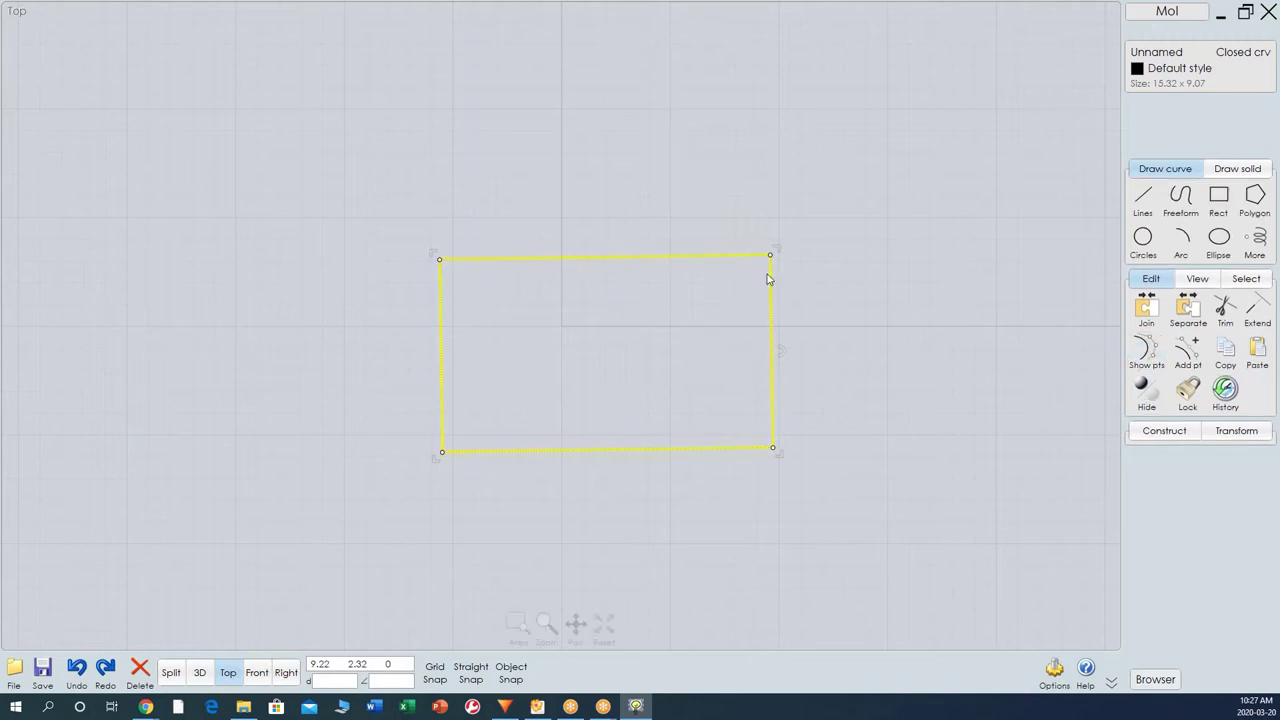
pyautogui.moveTo(771, 256); pyautogui.dragTo(685, 240)
pyautogui.click(1188, 350)
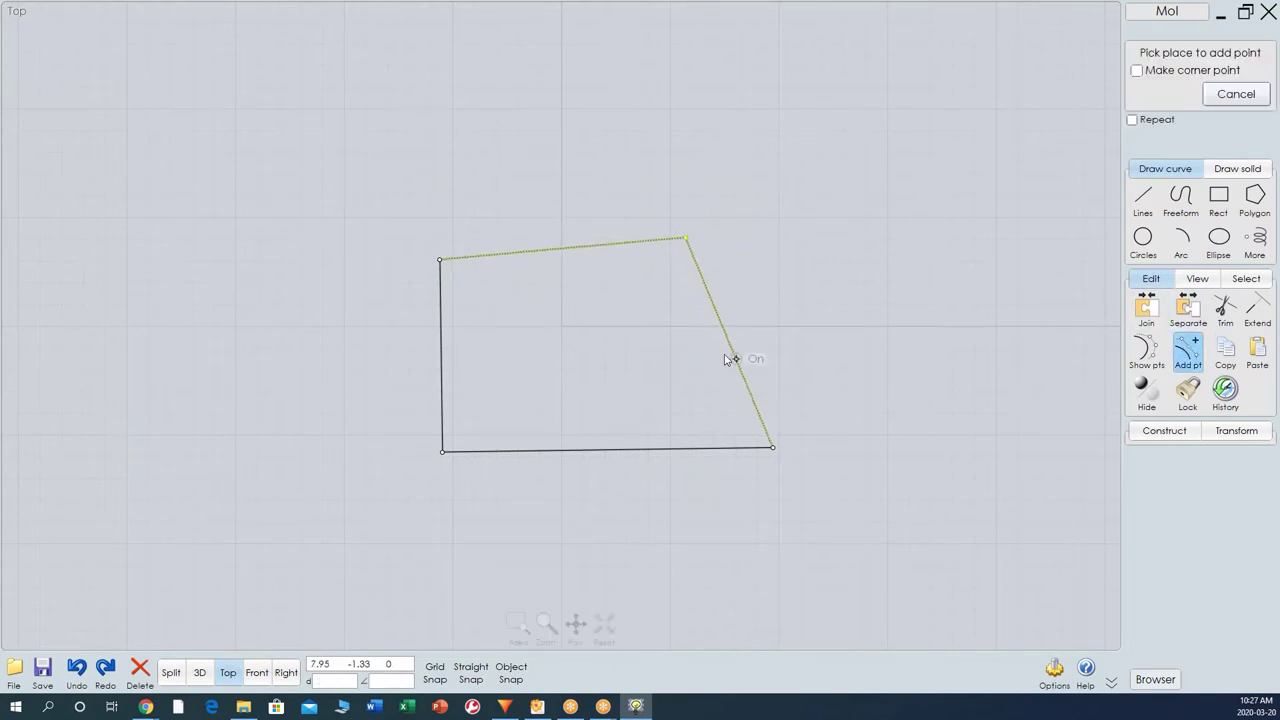
pyautogui.click(727, 341)
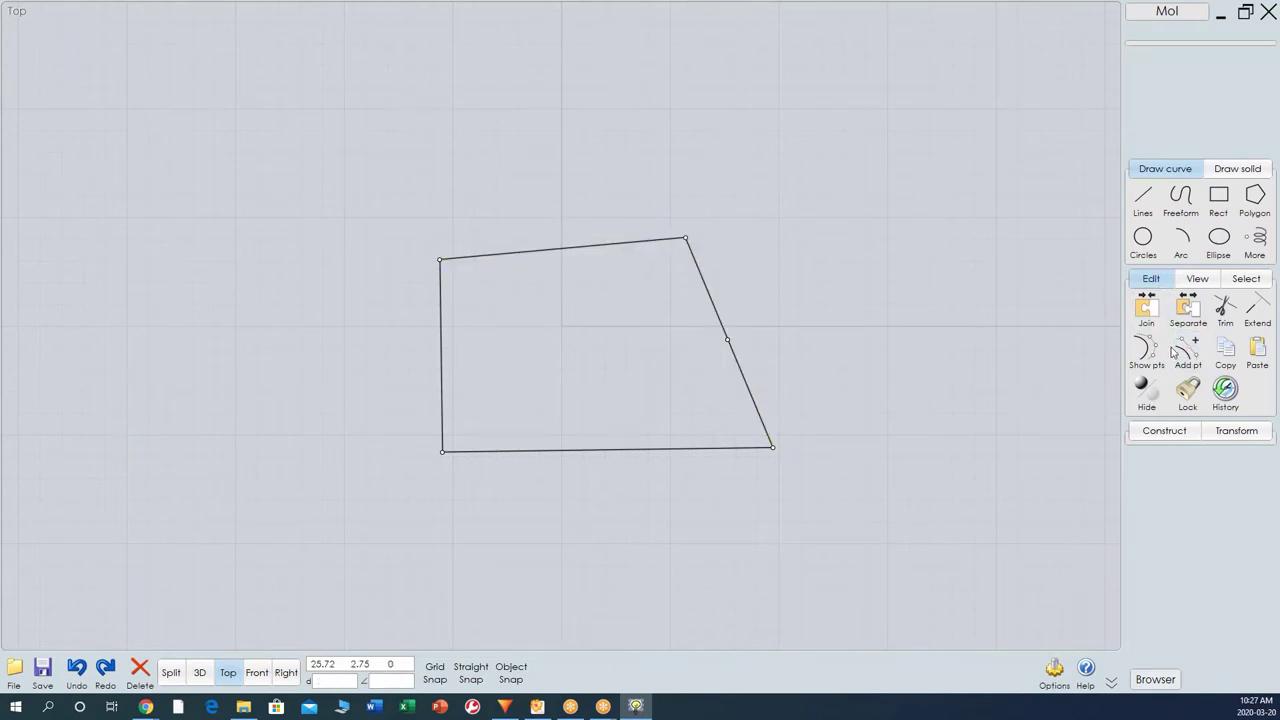
pyautogui.click(729, 340)
pyautogui.moveTo(729, 340); pyautogui.dragTo(829, 306)
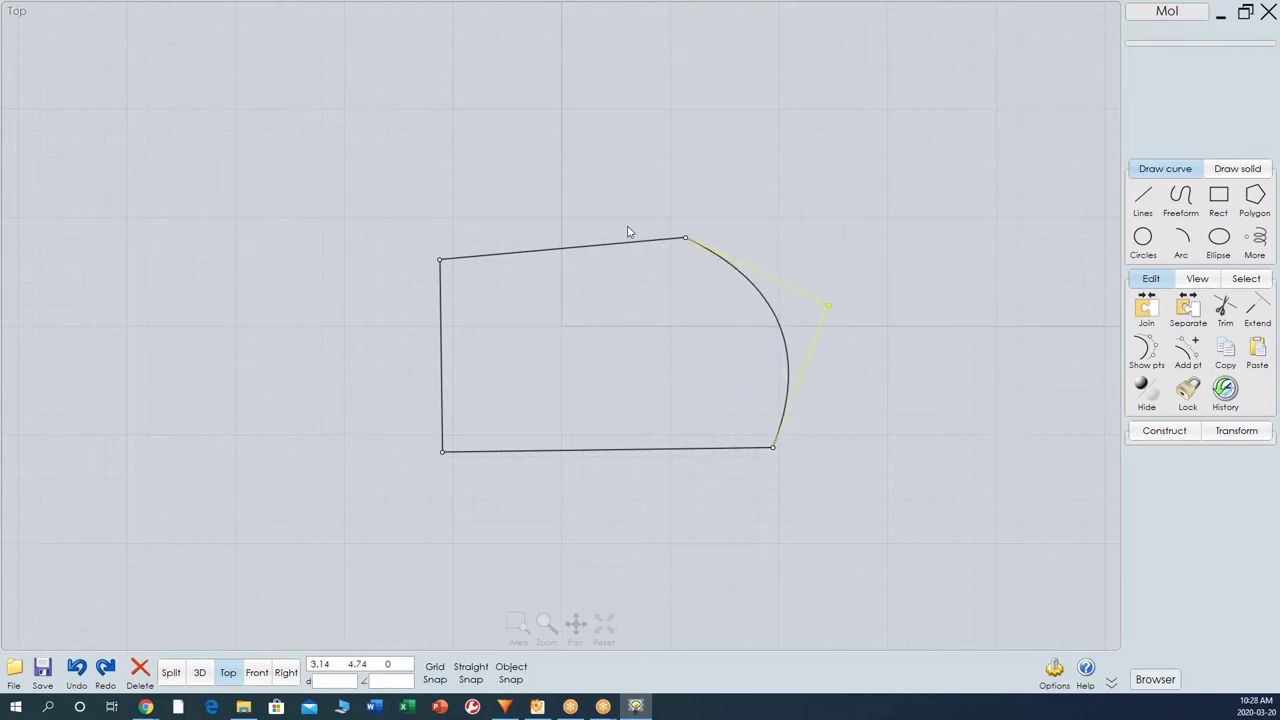
# Move the shape's upper-left corner point inward and pull the right curve's control point further outward.
pyautogui.click(439, 261)
pyautogui.moveTo(441, 262); pyautogui.dragTo(503, 258)
pyautogui.click(502, 276)
pyautogui.click(571, 357)
# Add two control points to the slanted left edge of the closed curve.
pyautogui.click(478, 348)
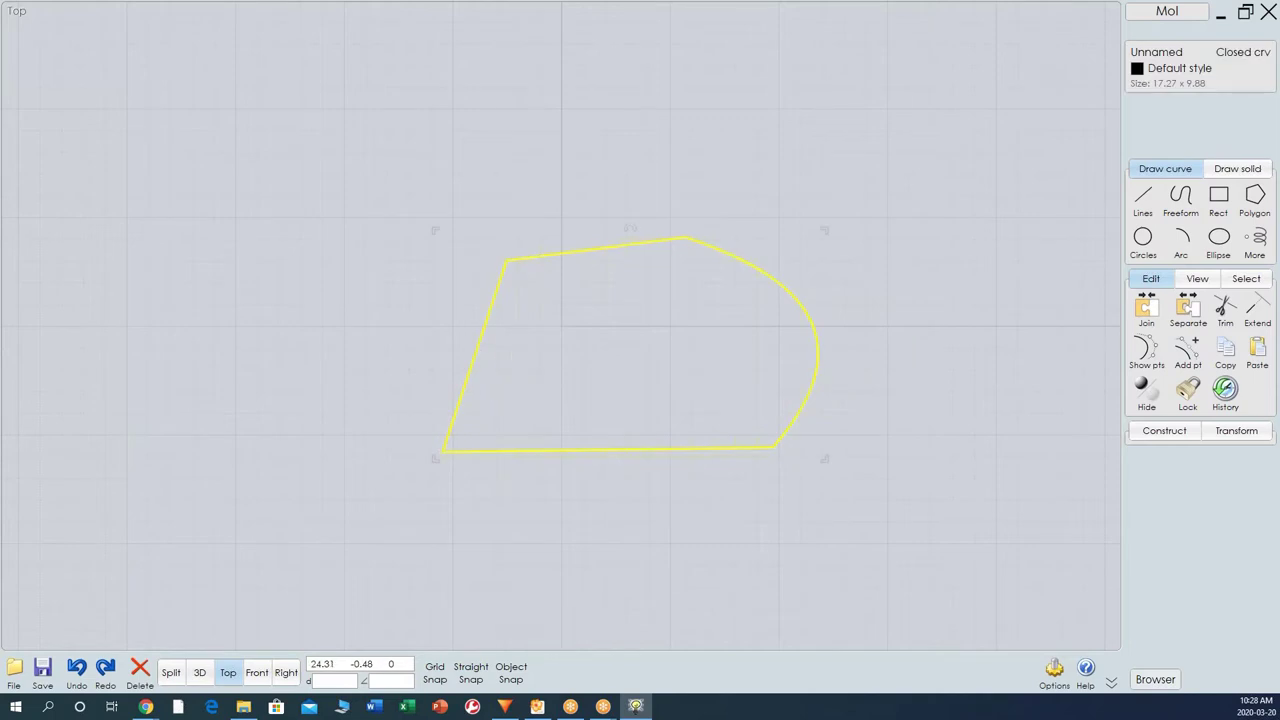
pyautogui.click(1187, 350)
pyautogui.click(479, 343)
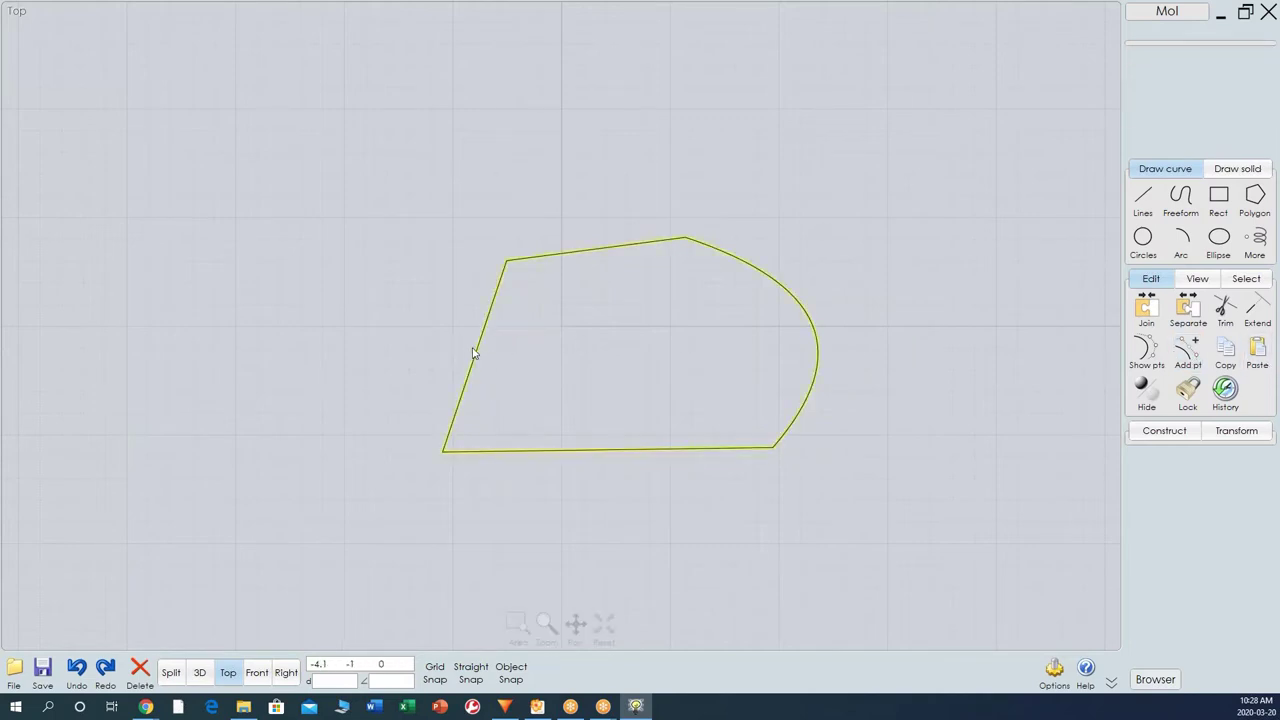
pyautogui.click(476, 355)
pyautogui.click(1187, 350)
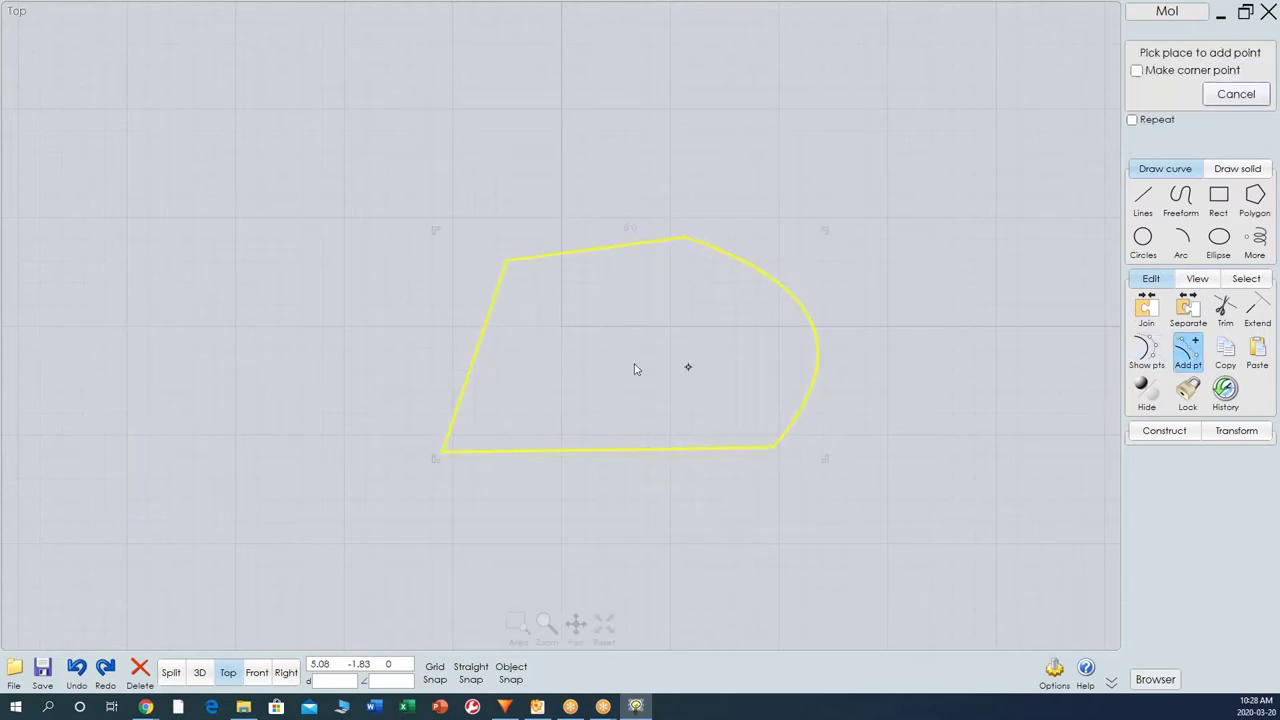
pyautogui.click(475, 360)
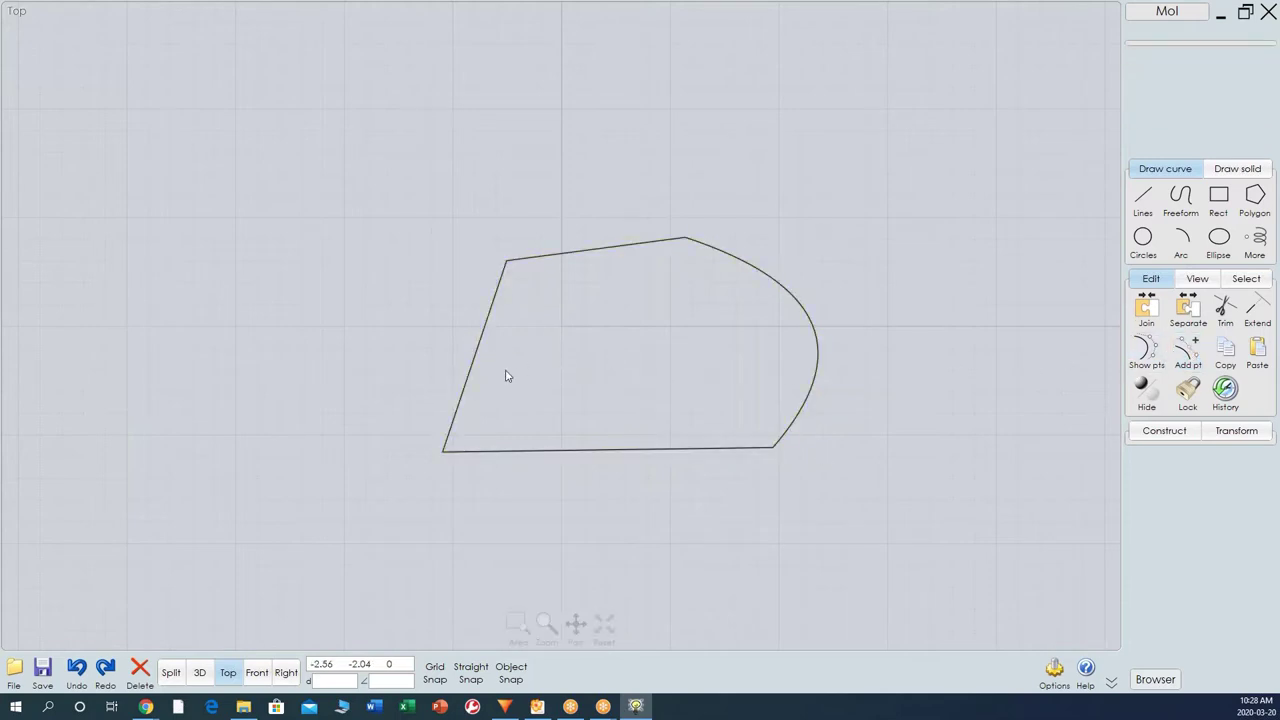
# Show the curve's control points and pull the two new left-edge points outward to round that side.
pyautogui.click(531, 260)
pyautogui.click(1146, 350)
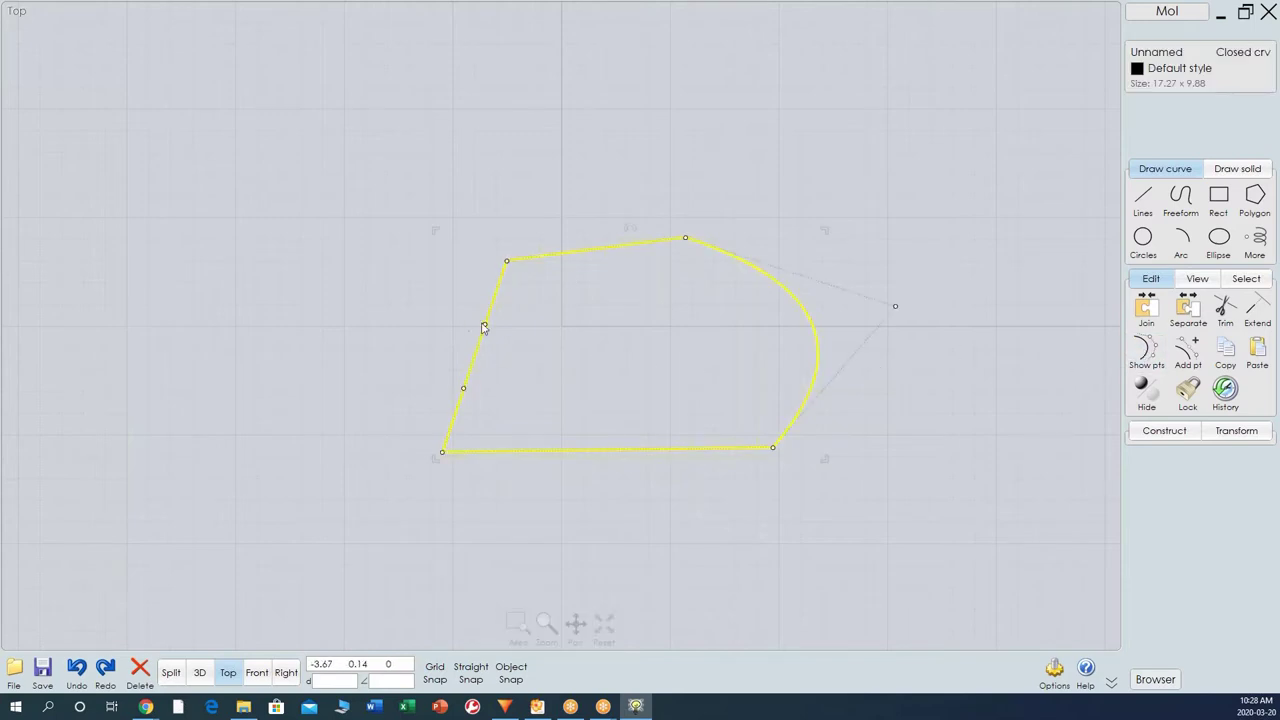
pyautogui.moveTo(485, 328); pyautogui.dragTo(441, 298)
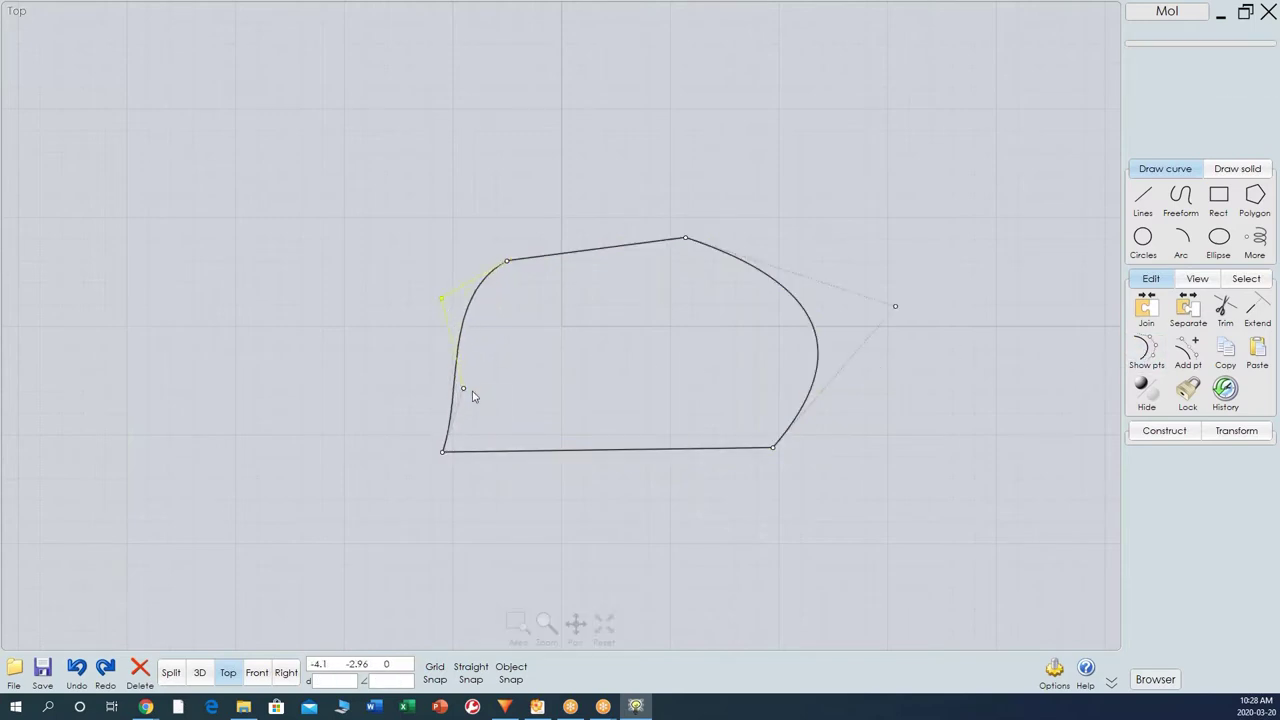
pyautogui.moveTo(464, 390); pyautogui.dragTo(358, 408)
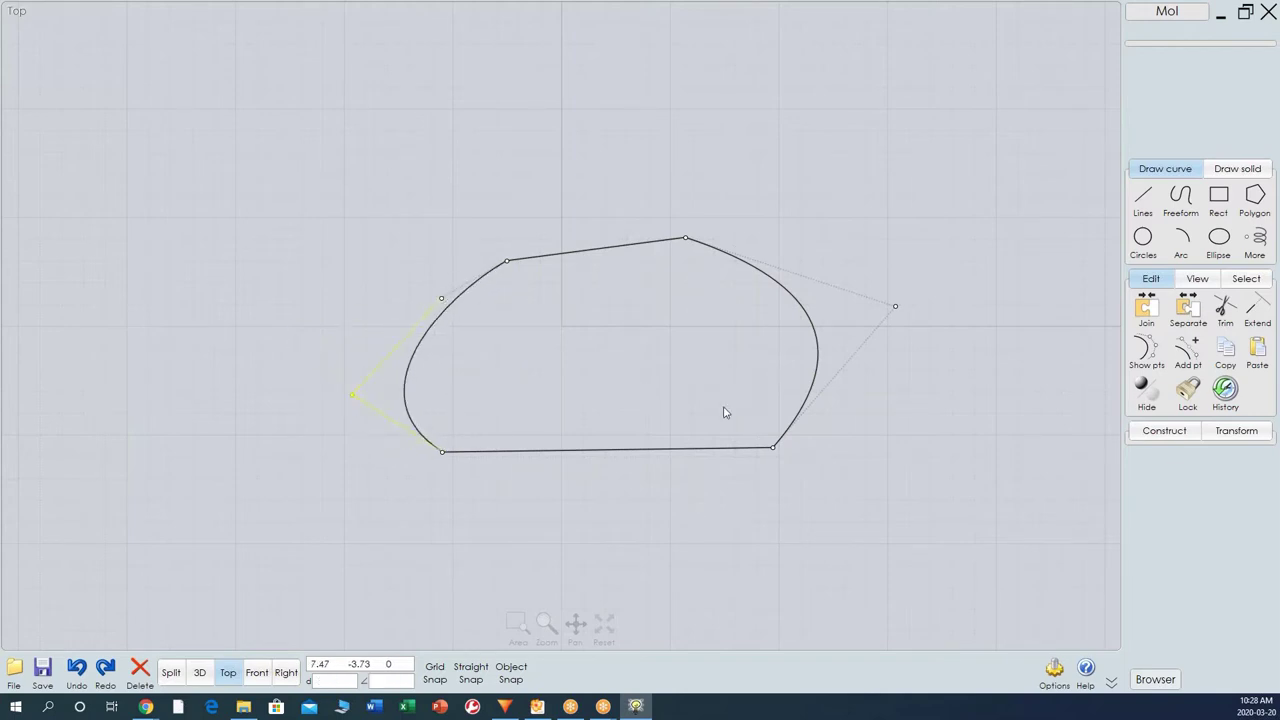
# In the 3D view, scale the closed curve up uniformly from a point inside it to about 26.27 x 13.63.
pyautogui.click(200, 672)
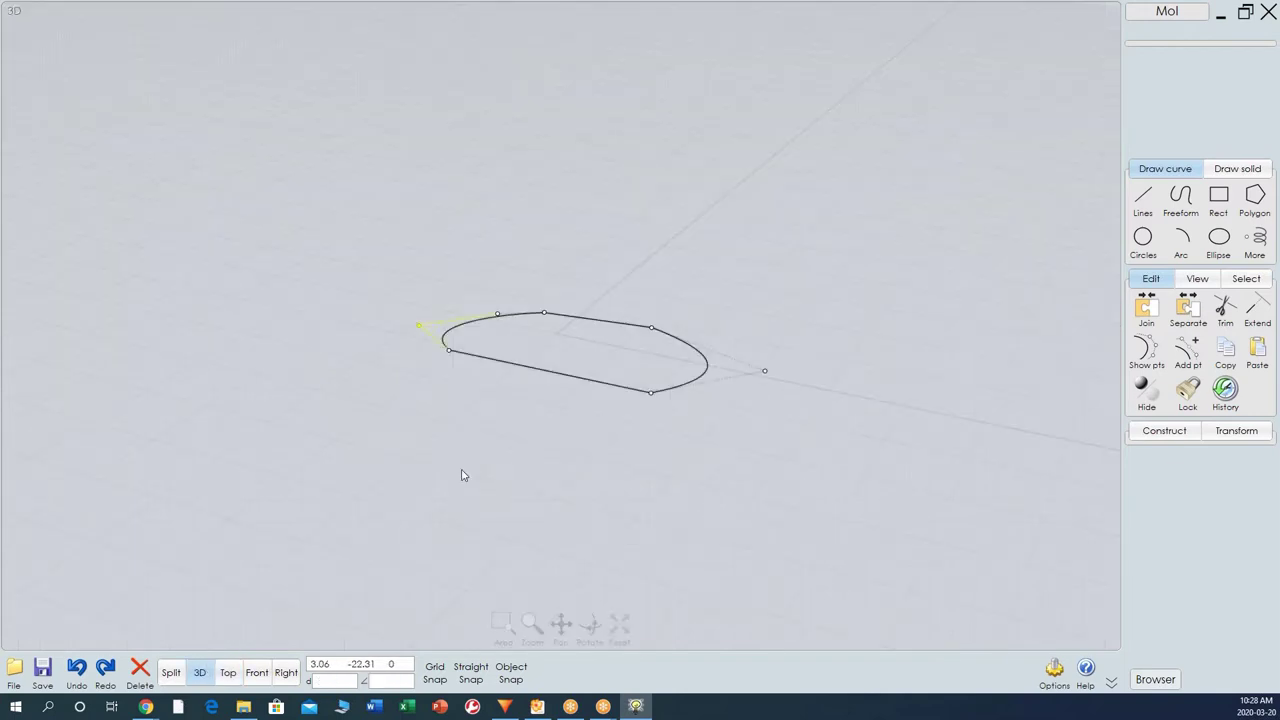
pyautogui.click(629, 443)
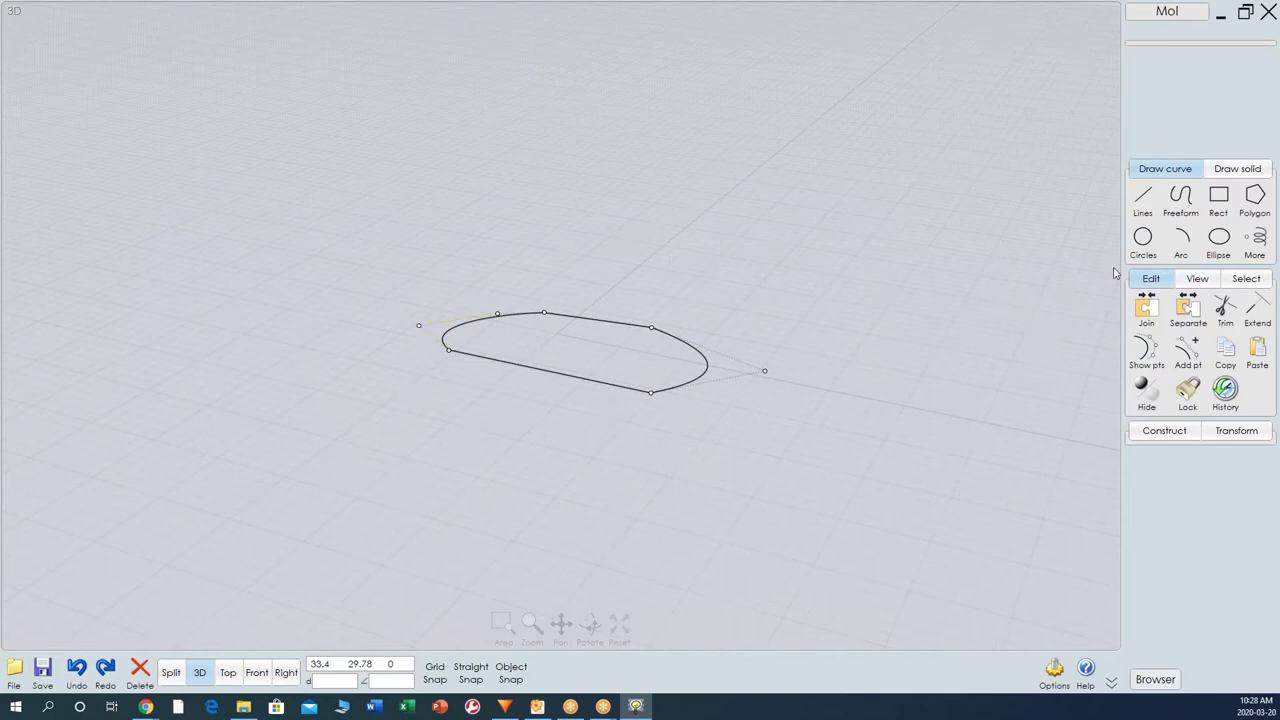
pyautogui.click(614, 323)
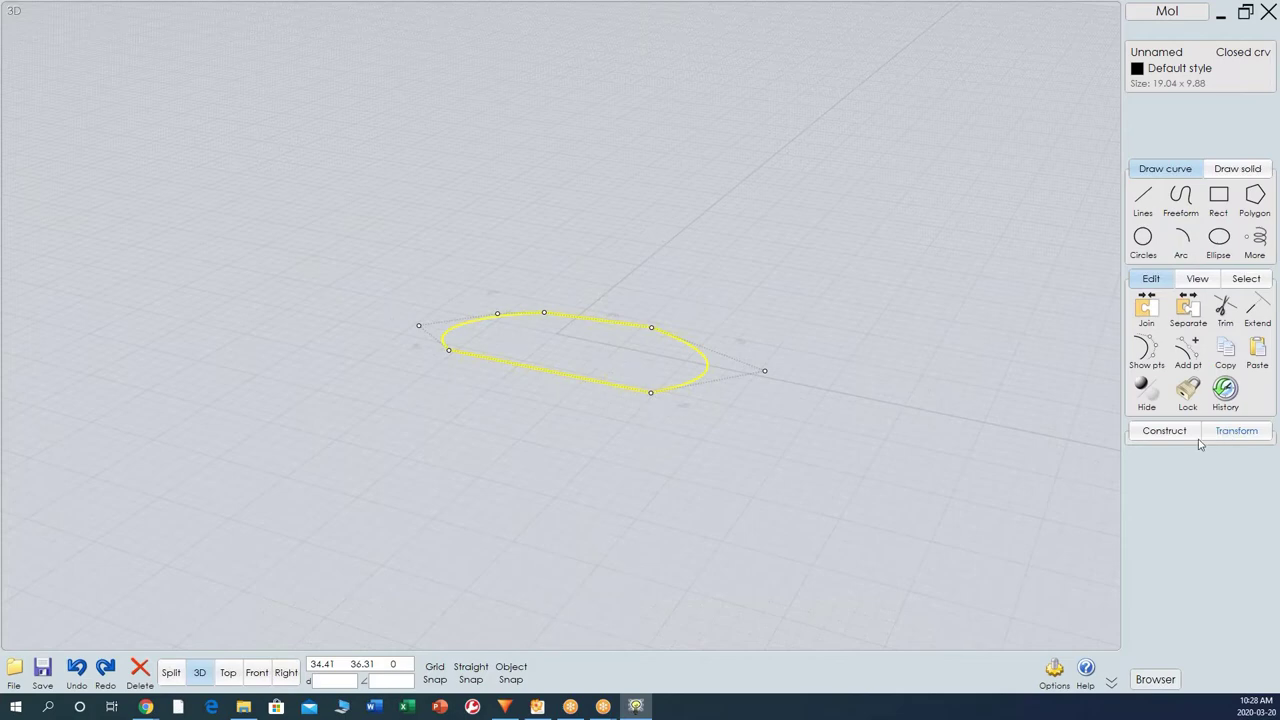
pyautogui.click(1235, 432)
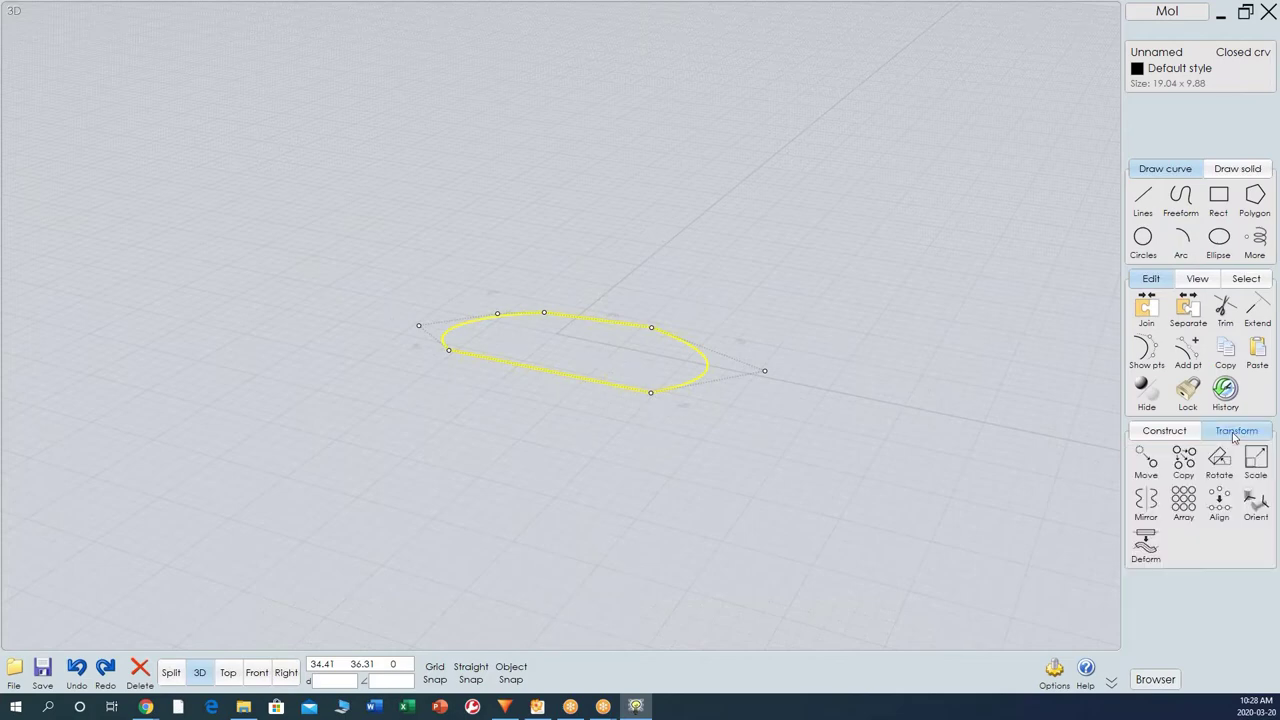
pyautogui.click(1256, 462)
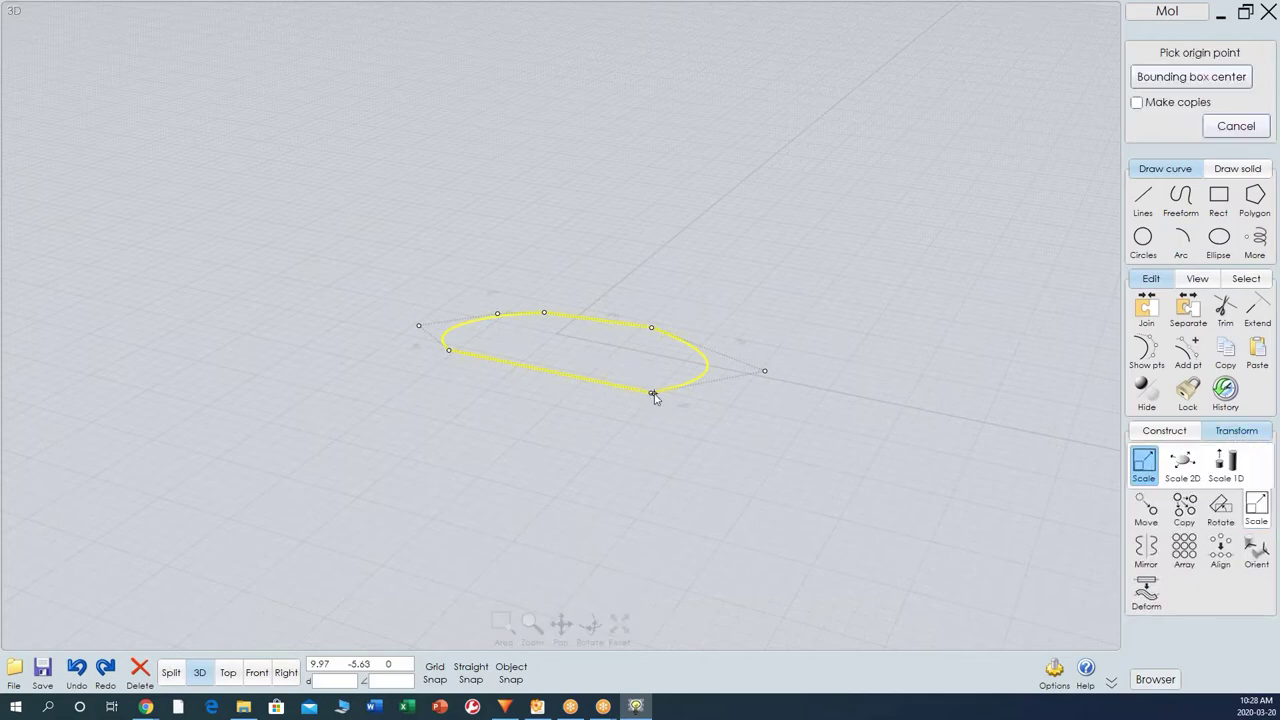
pyautogui.click(573, 347)
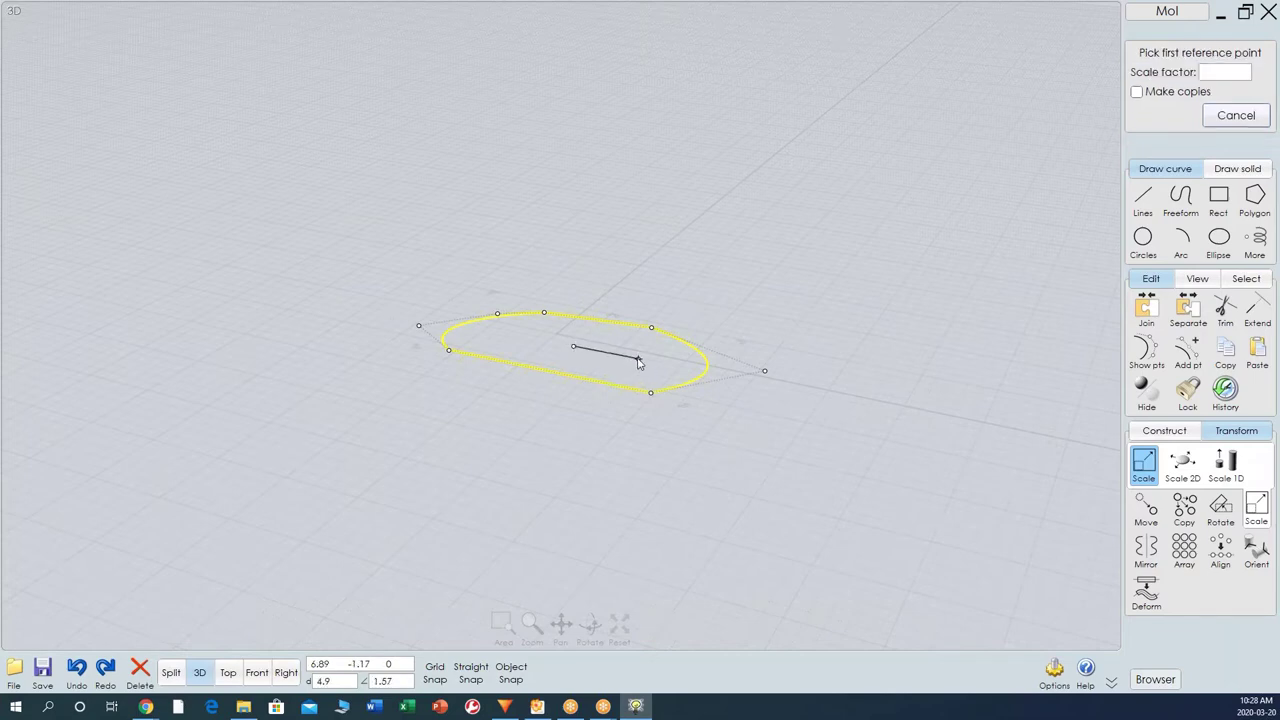
pyautogui.click(636, 362)
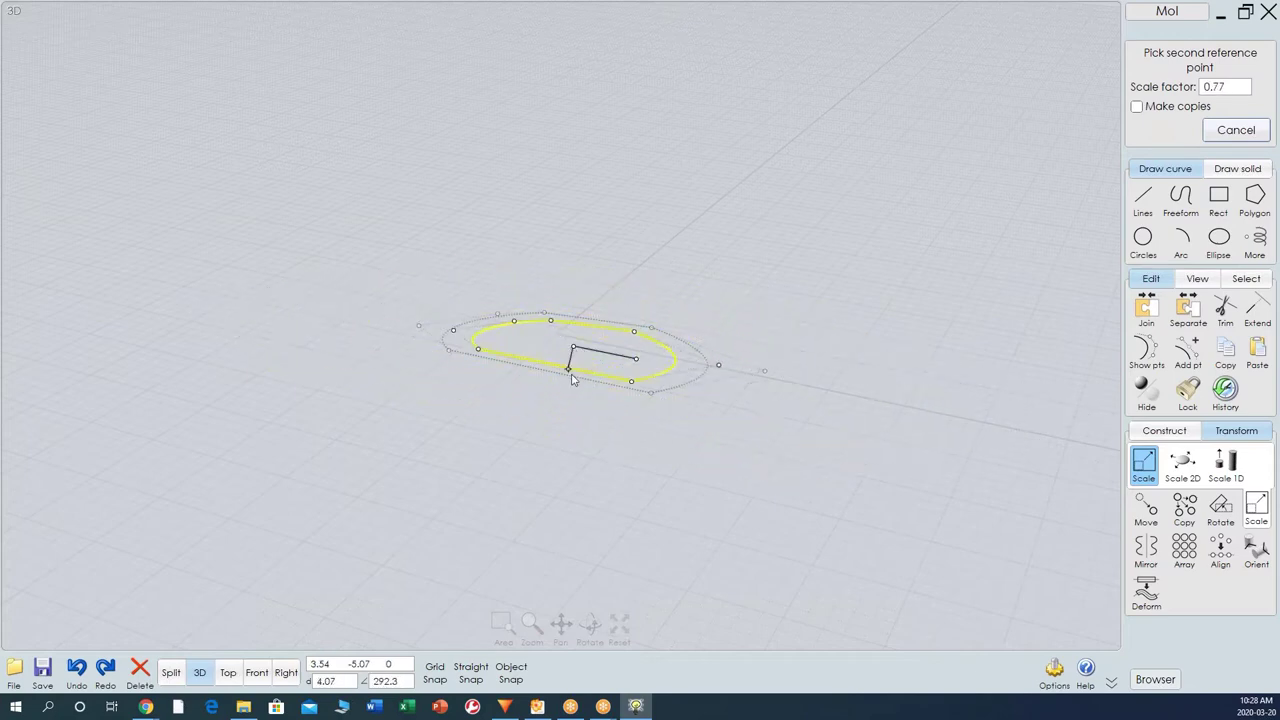
pyautogui.click(650, 408)
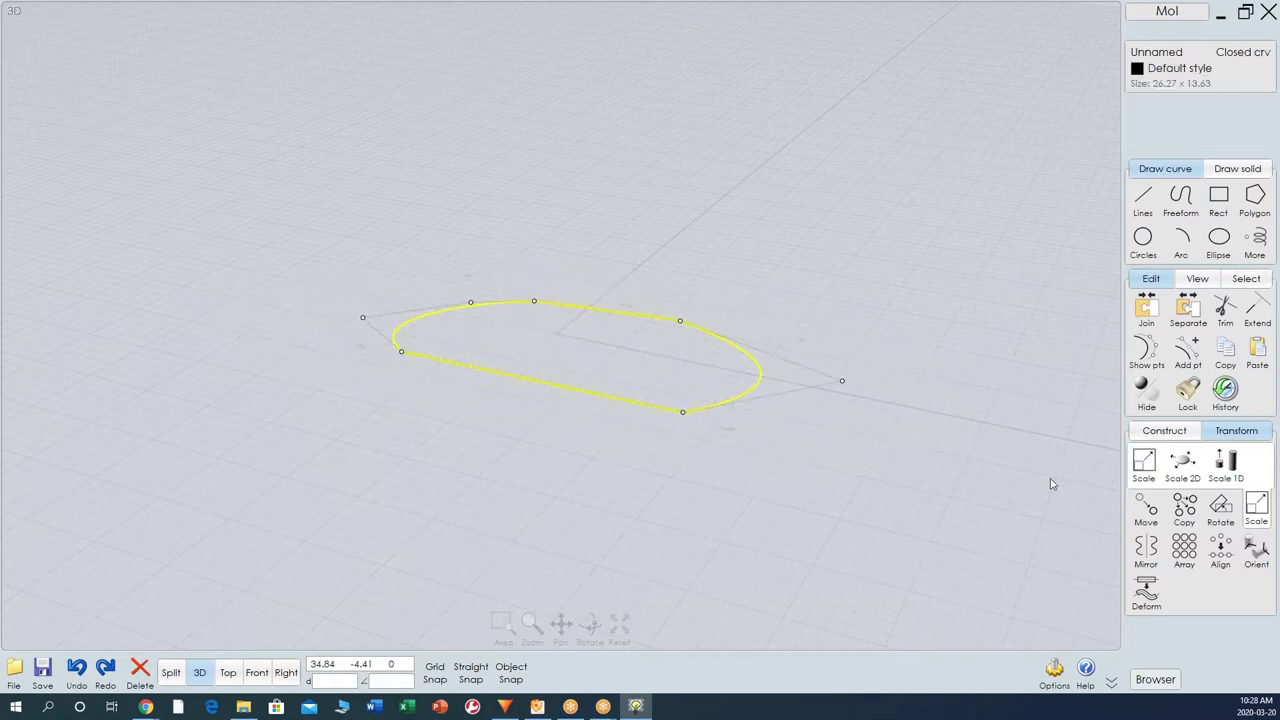
# Turn on Object Snap, place trial copies of the curve behind the original using its front-right corner as base point, and undo them.
pyautogui.click(1181, 512)
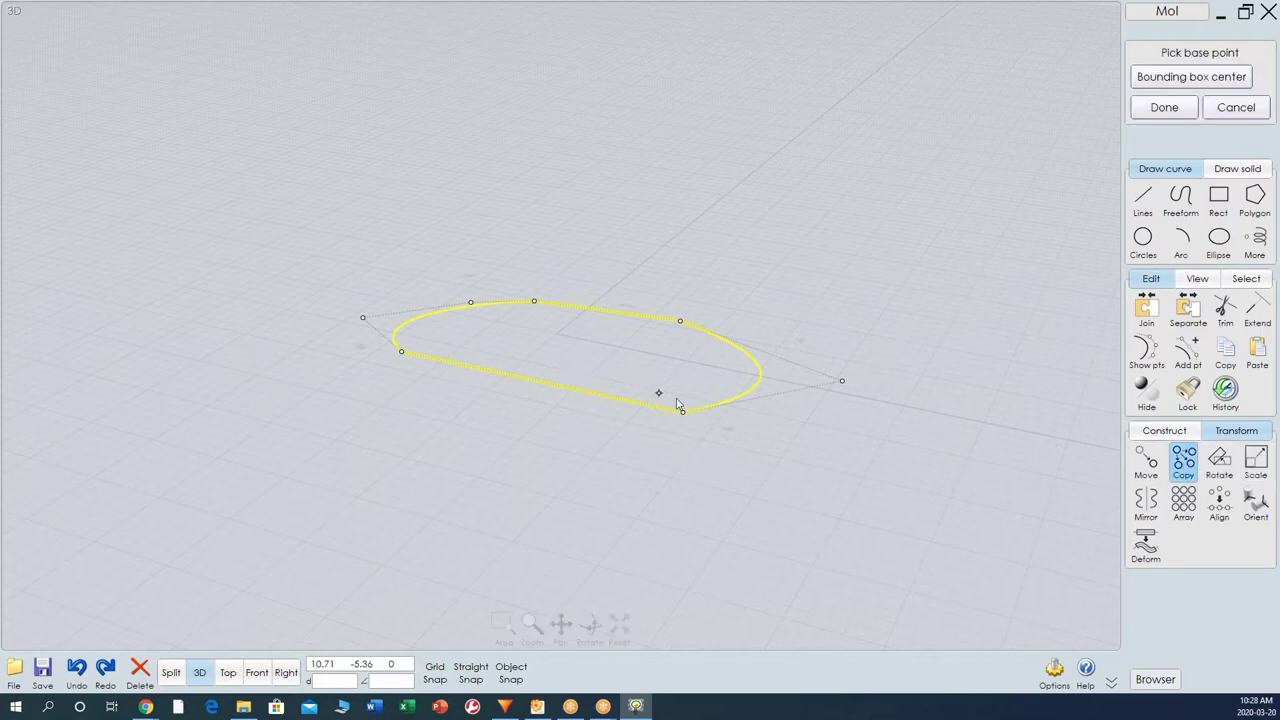
pyautogui.click(511, 672)
pyautogui.click(681, 411)
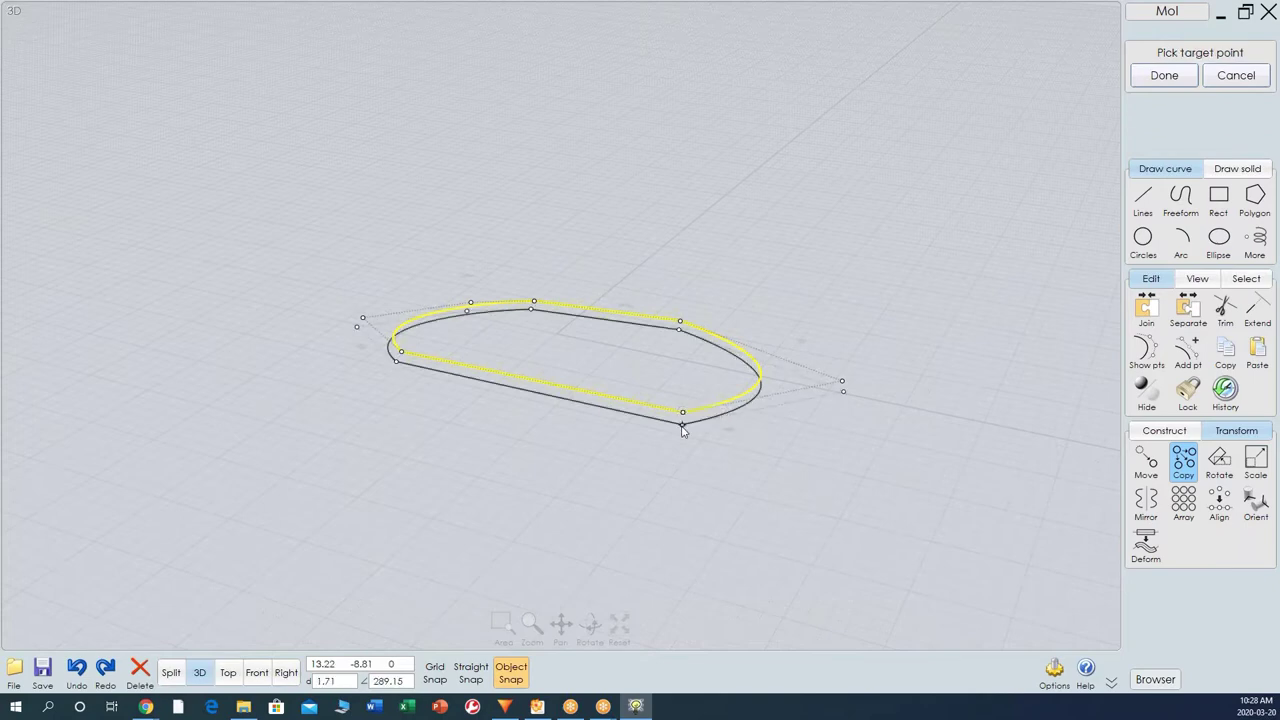
pyautogui.click(791, 300)
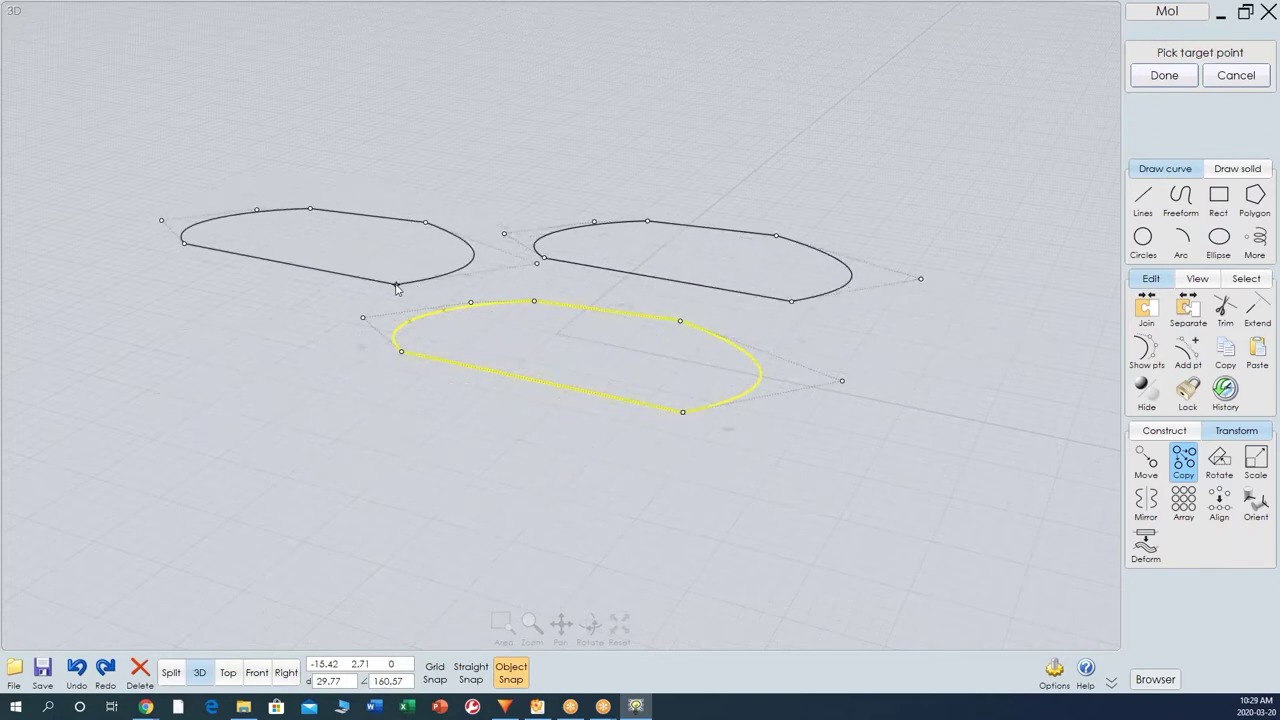
pyautogui.click(396, 285)
pyautogui.hotkey('ctrl', 'z')
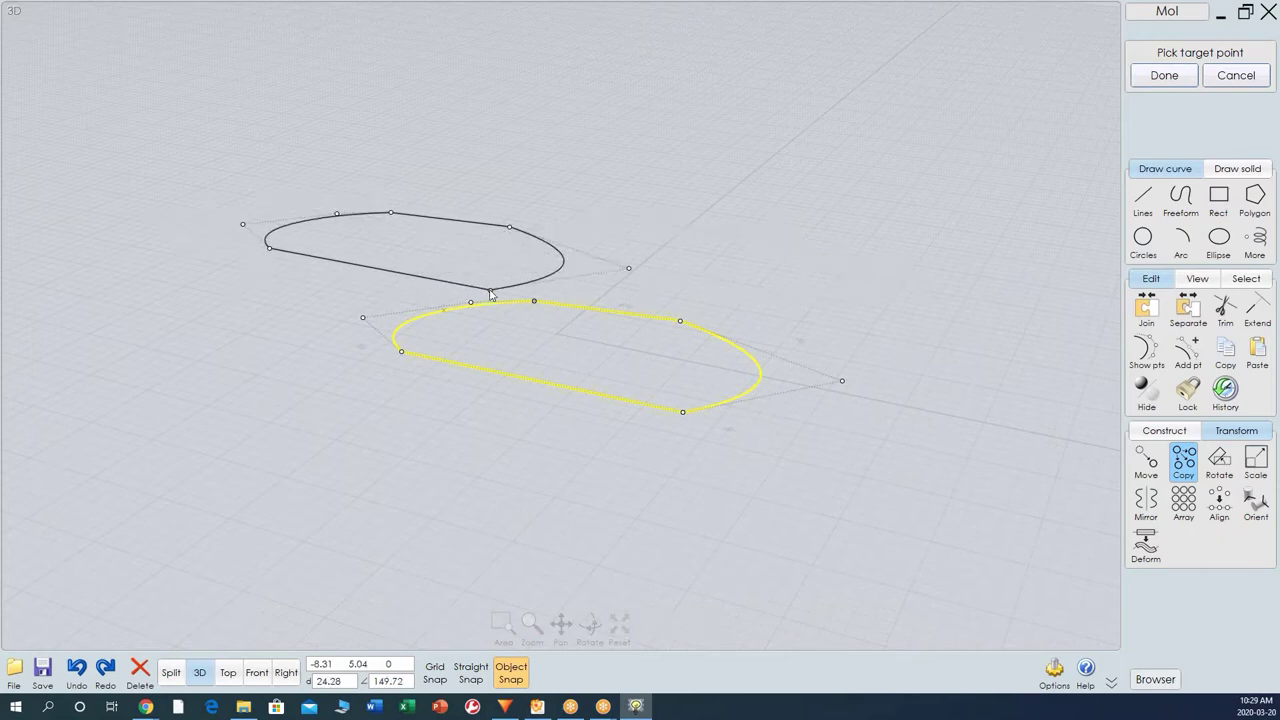
pyautogui.press('Escape')
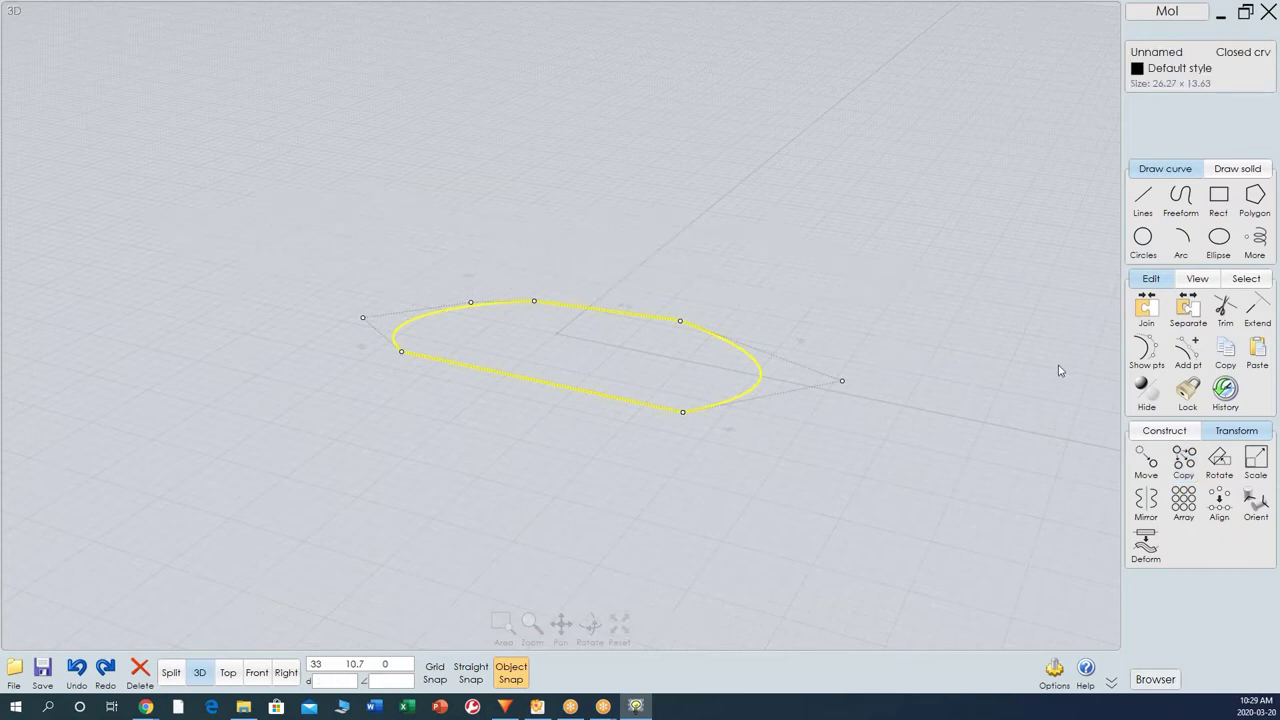
# Mirror the closed curve across its straight front edge, keeping the original, and deselect everything.
pyautogui.click(1146, 502)
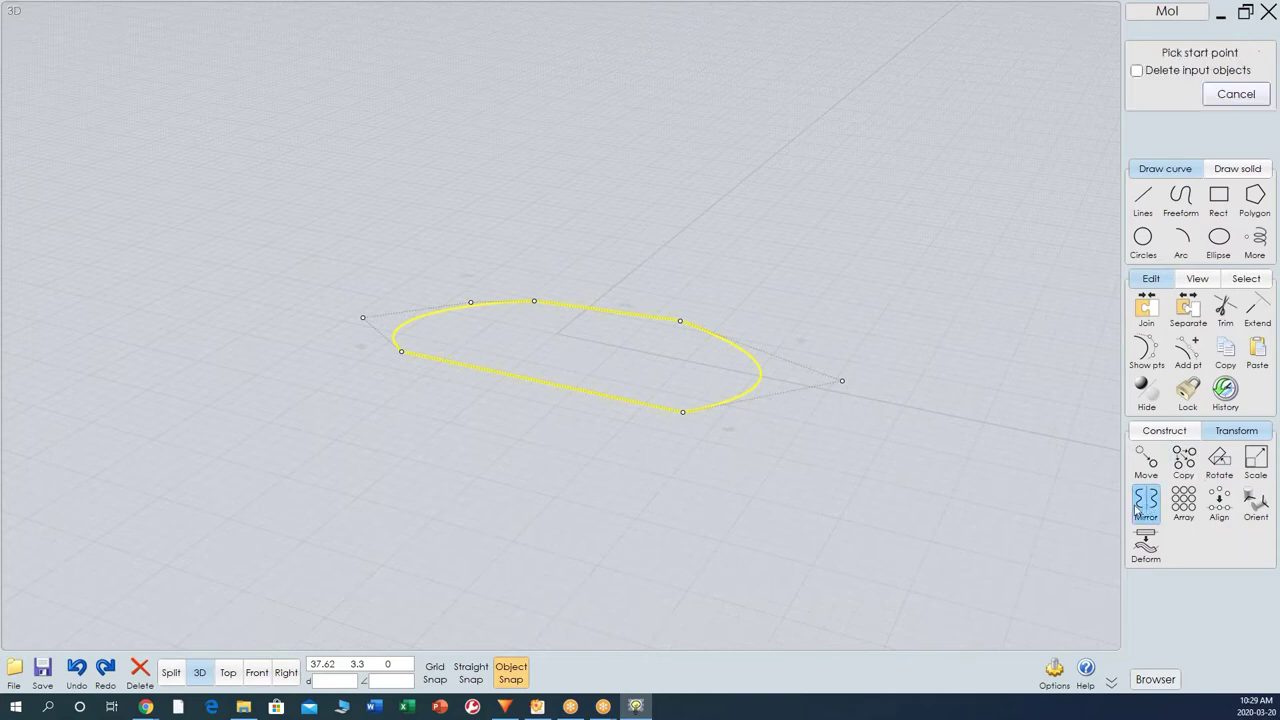
pyautogui.click(683, 413)
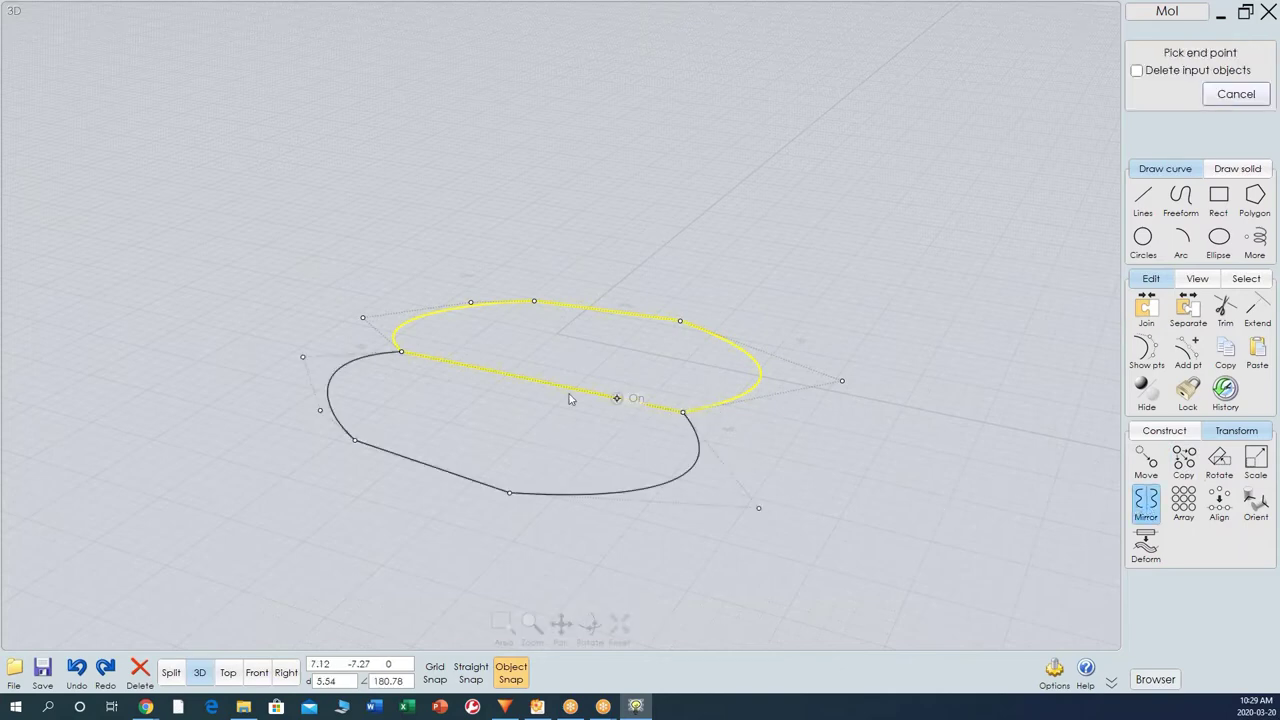
pyautogui.click(405, 355)
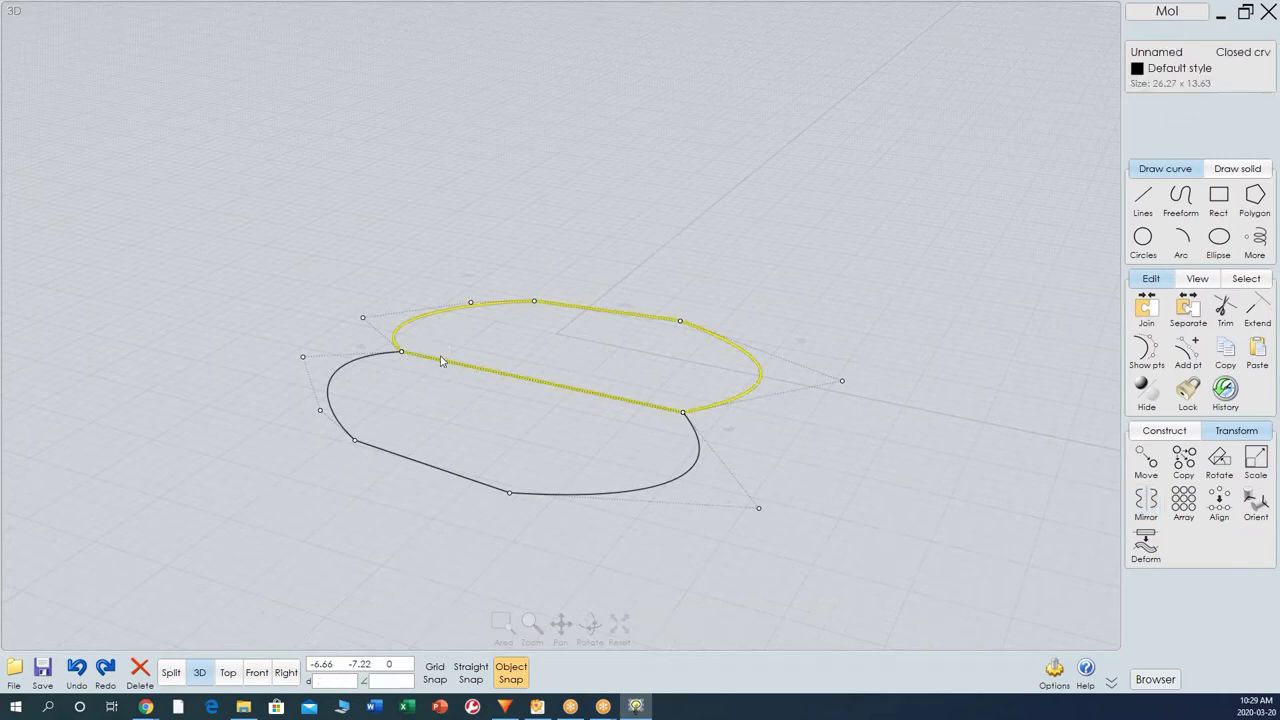
pyautogui.rightClick(597, 363)
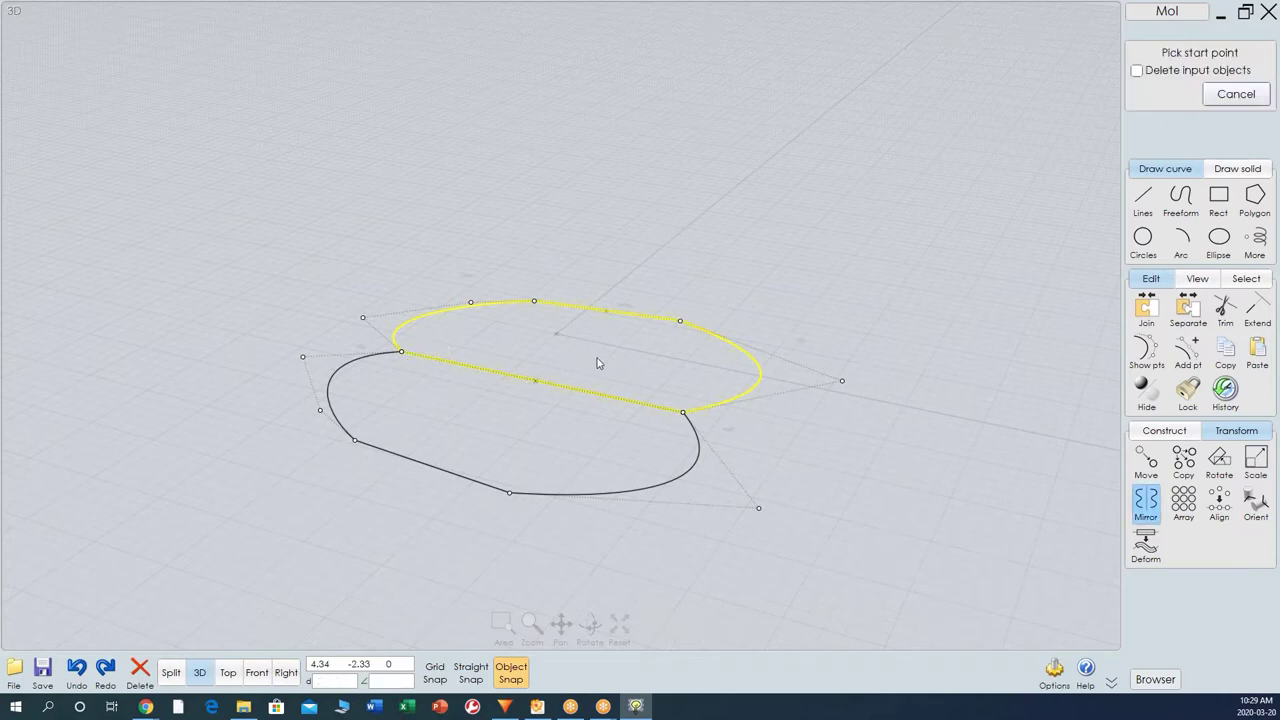
pyautogui.press('Escape')
pyautogui.click(936, 349)
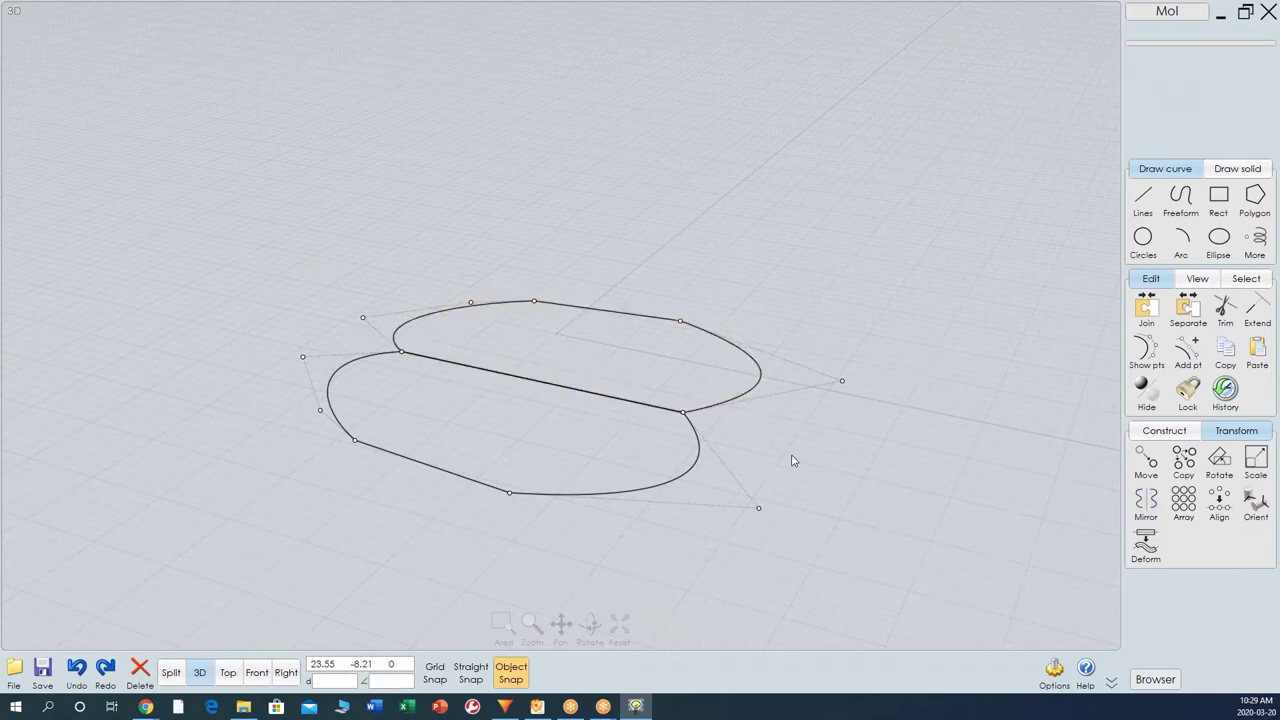
# Trim the straight edge off the original curve between its two end corners and move the open curve slightly away from the mirrored one.
pyautogui.click(615, 393)
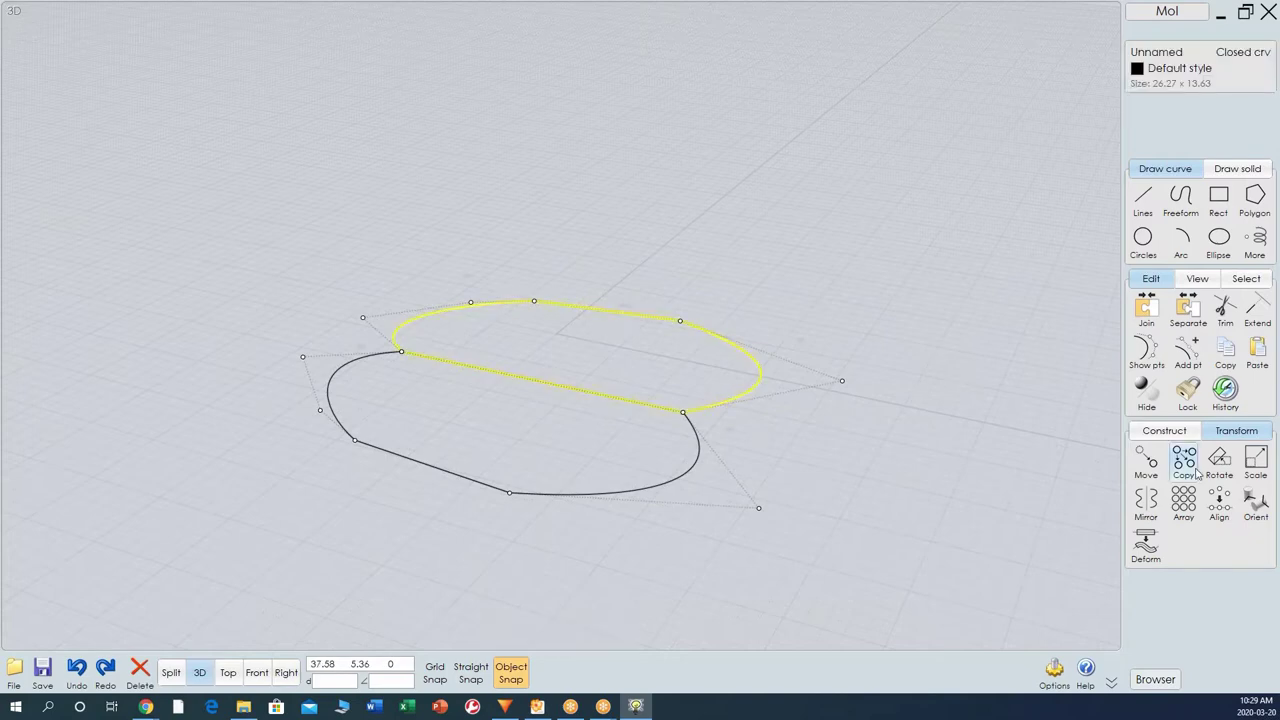
pyautogui.click(1226, 312)
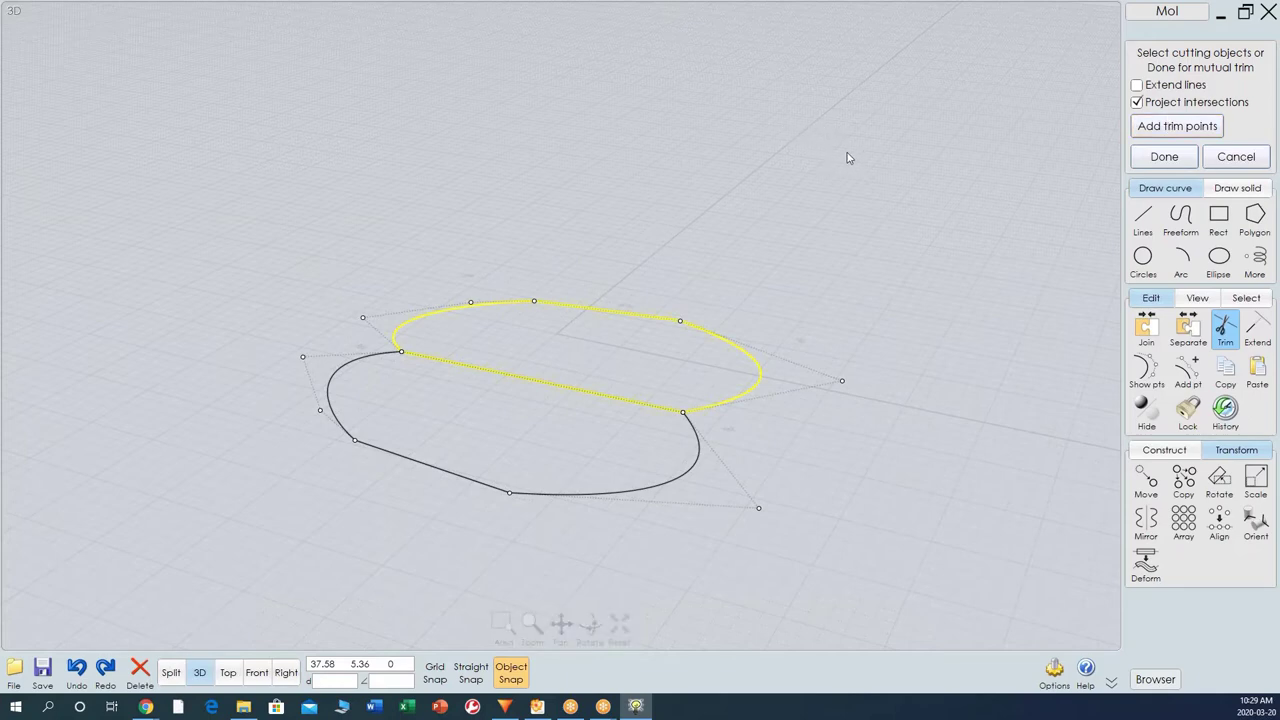
pyautogui.click(1196, 131)
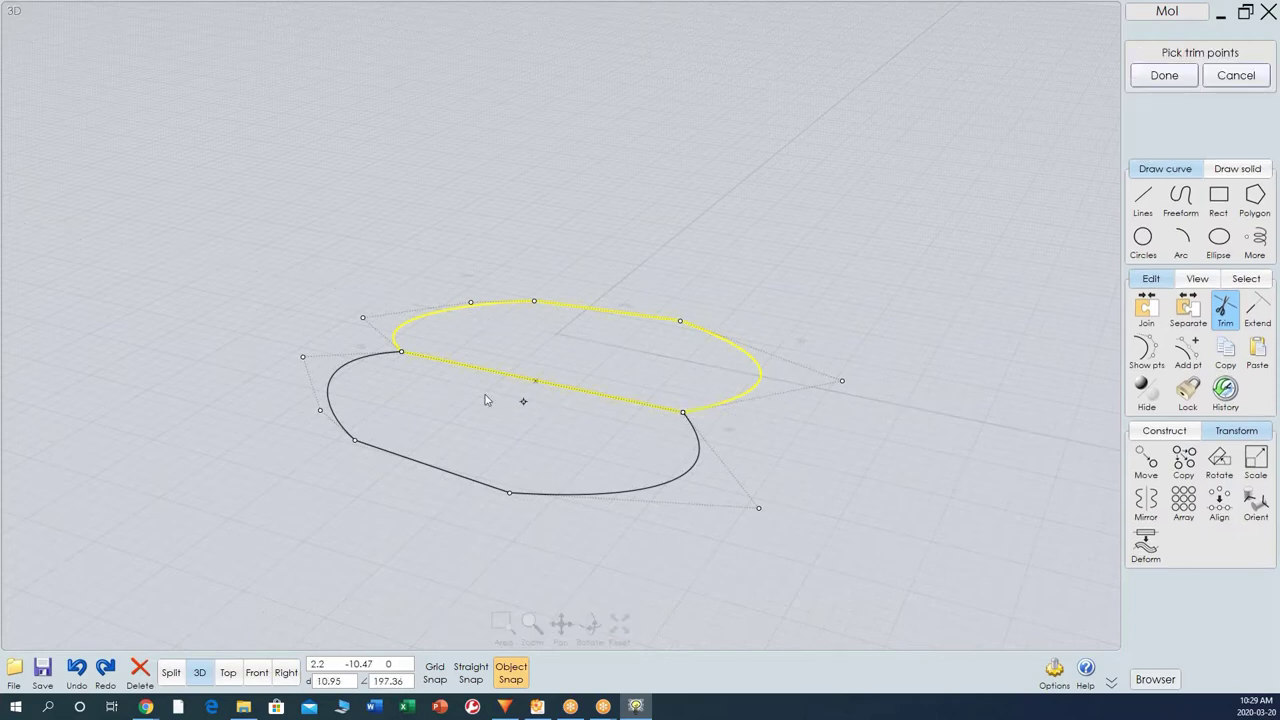
pyautogui.click(464, 354)
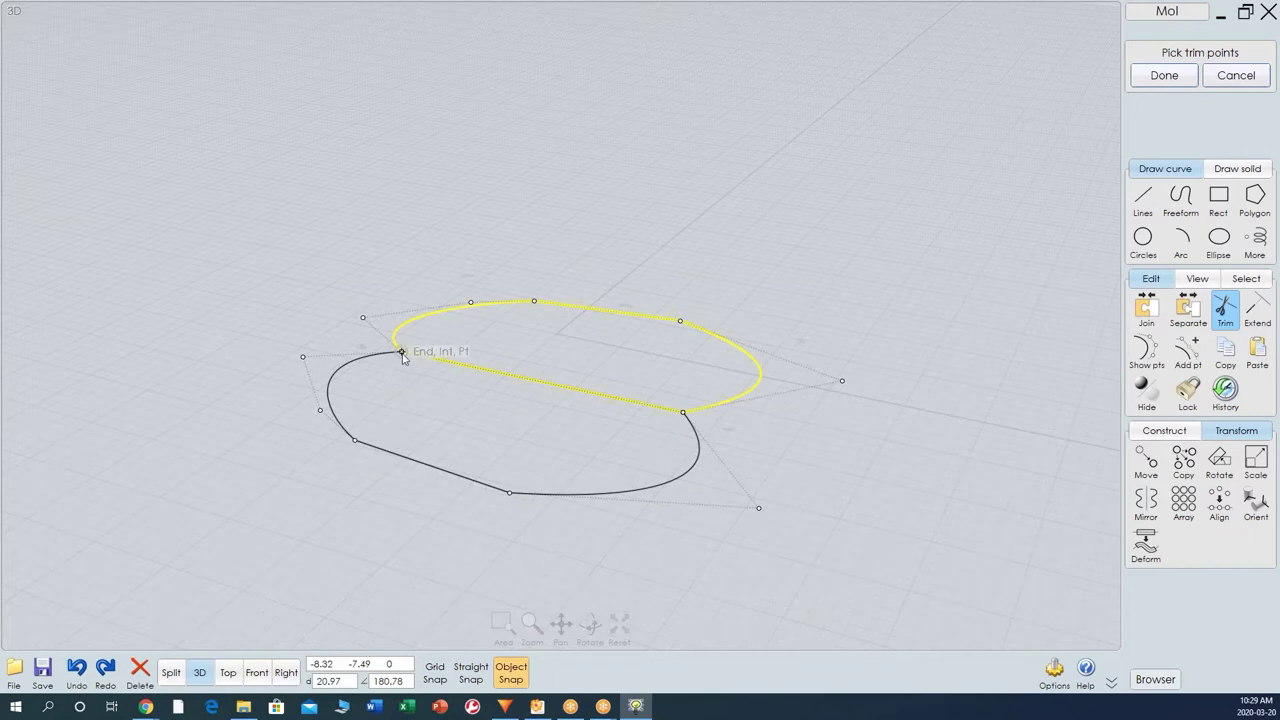
pyautogui.click(1164, 78)
pyautogui.click(606, 399)
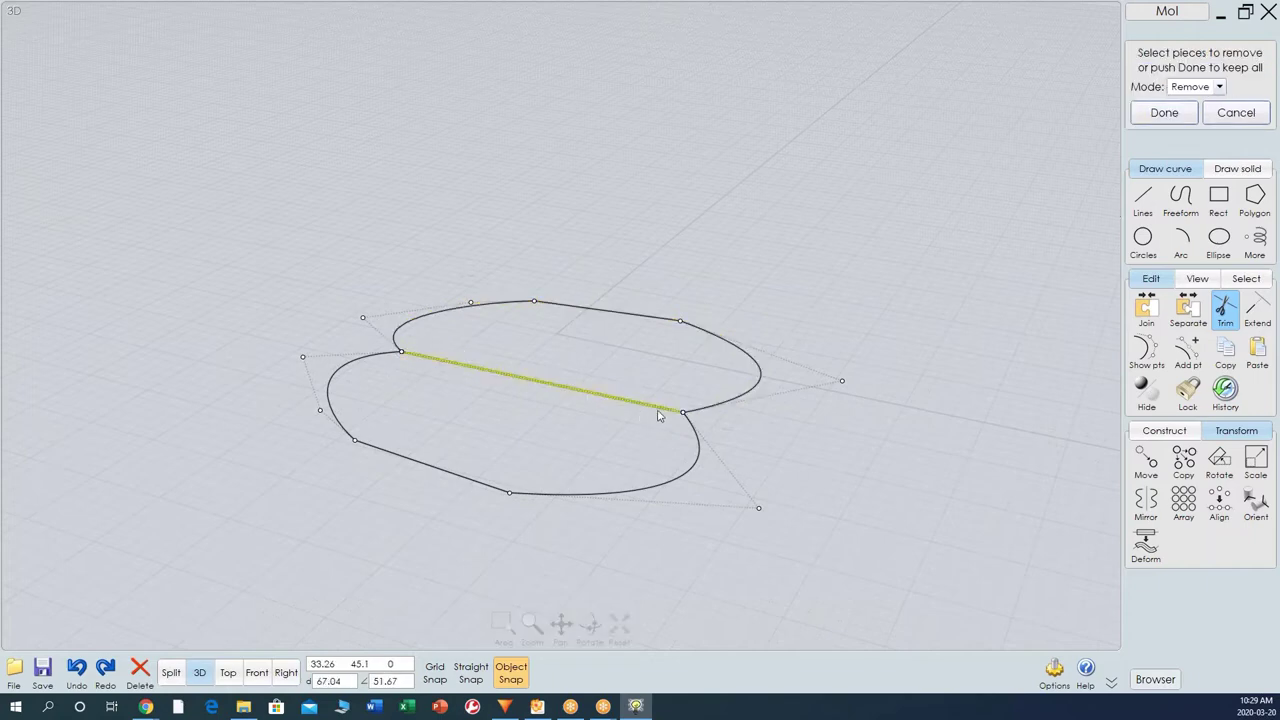
pyautogui.press('Return')
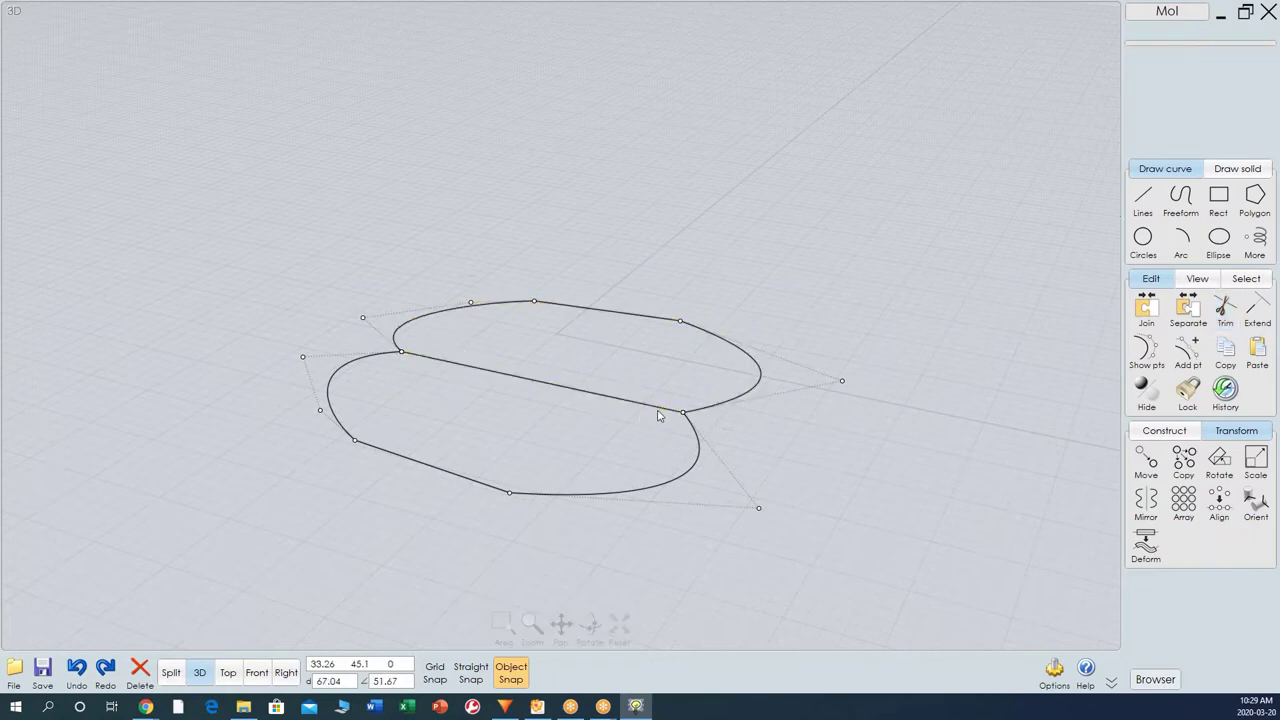
pyautogui.click(725, 404)
pyautogui.moveTo(727, 406); pyautogui.dragTo(736, 372)
# Trim the straight edge off the mirrored curve using trim points at that edge's two ends.
pyautogui.click(603, 401)
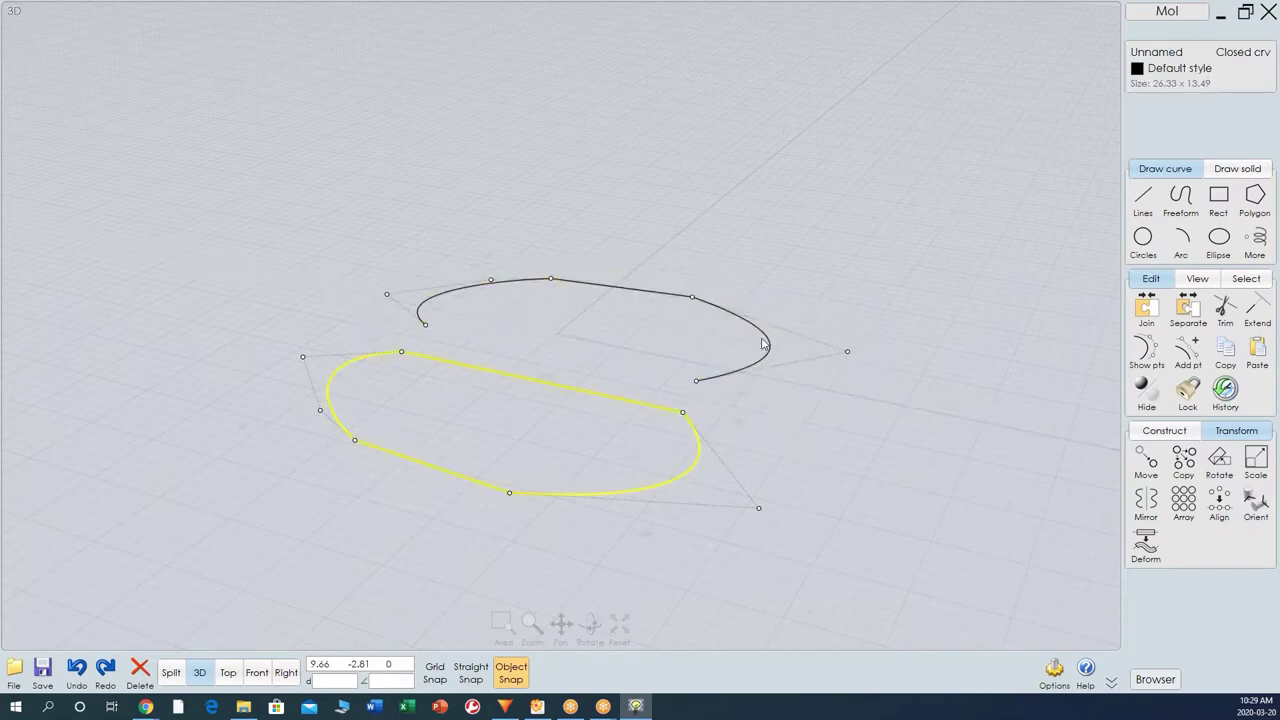
pyautogui.click(1224, 310)
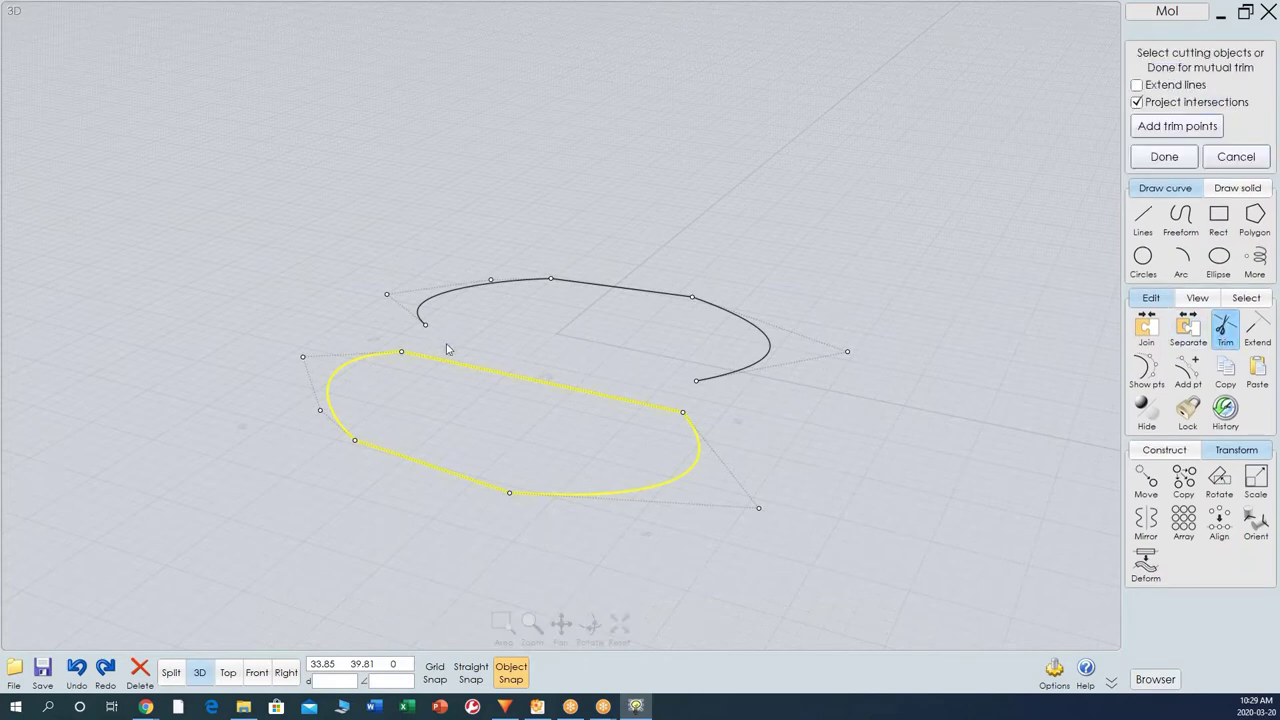
pyautogui.click(1164, 156)
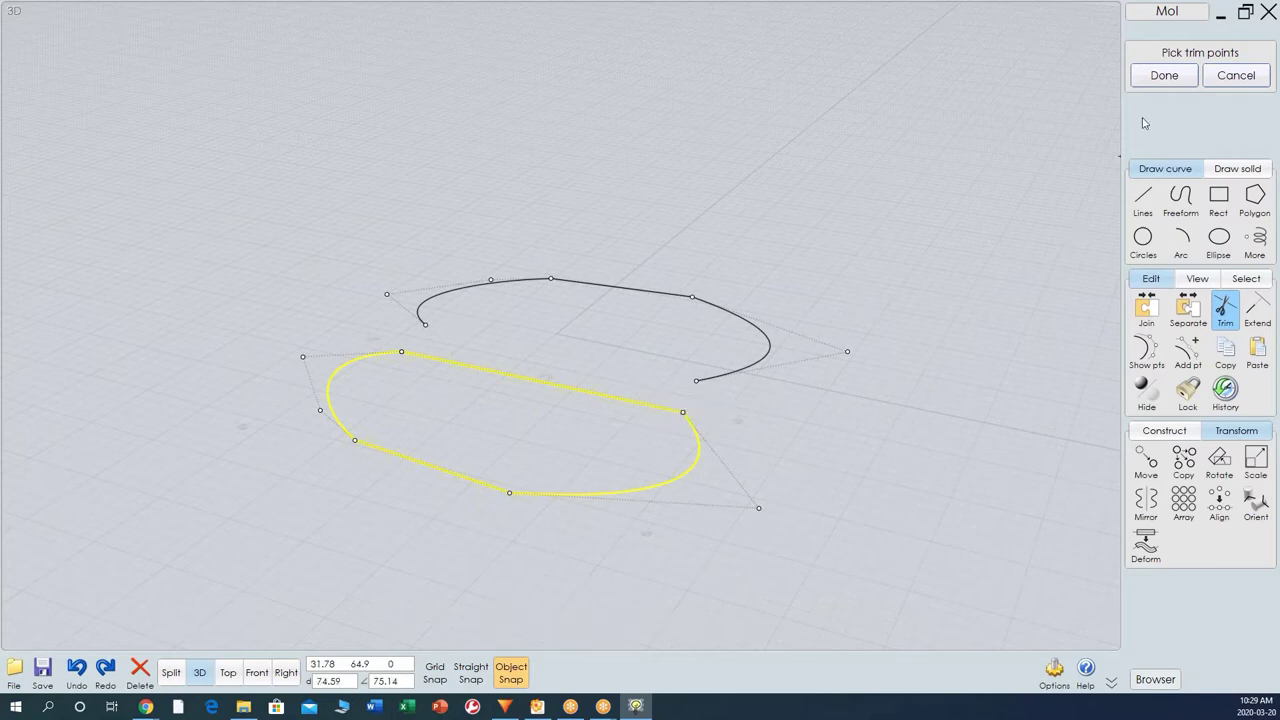
pyautogui.click(1164, 75)
pyautogui.click(533, 386)
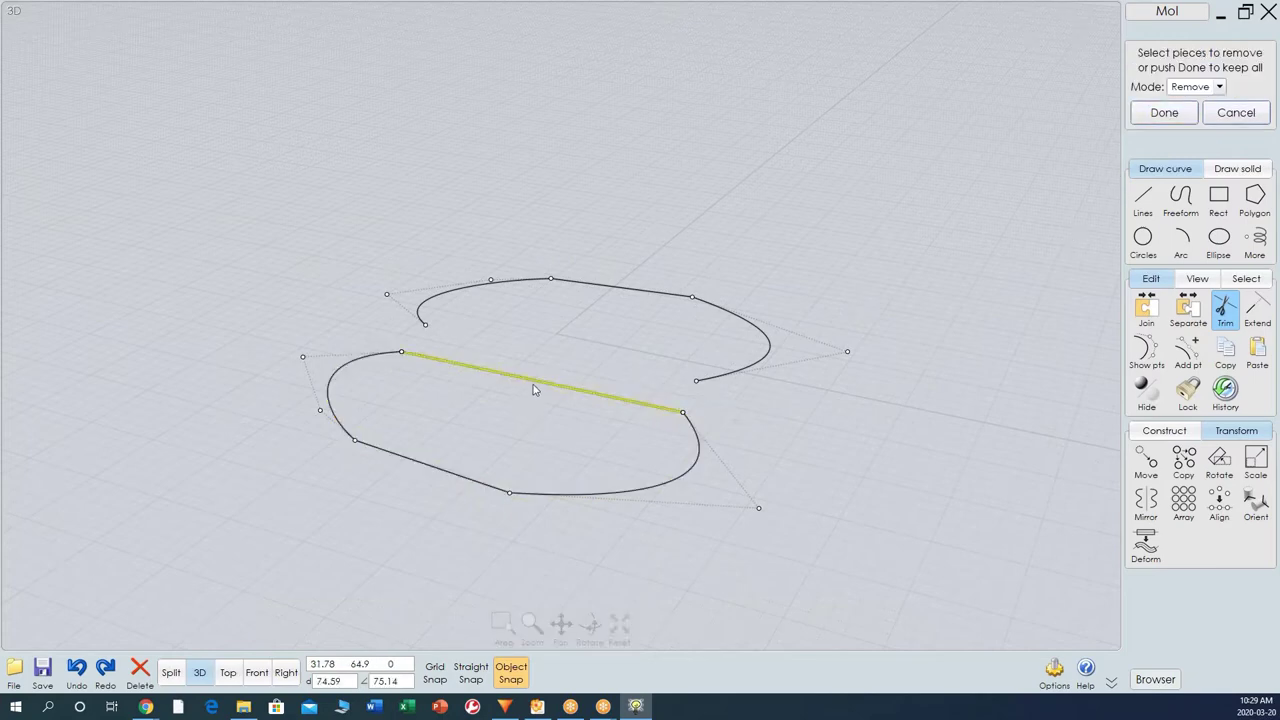
pyautogui.rightClick(533, 388)
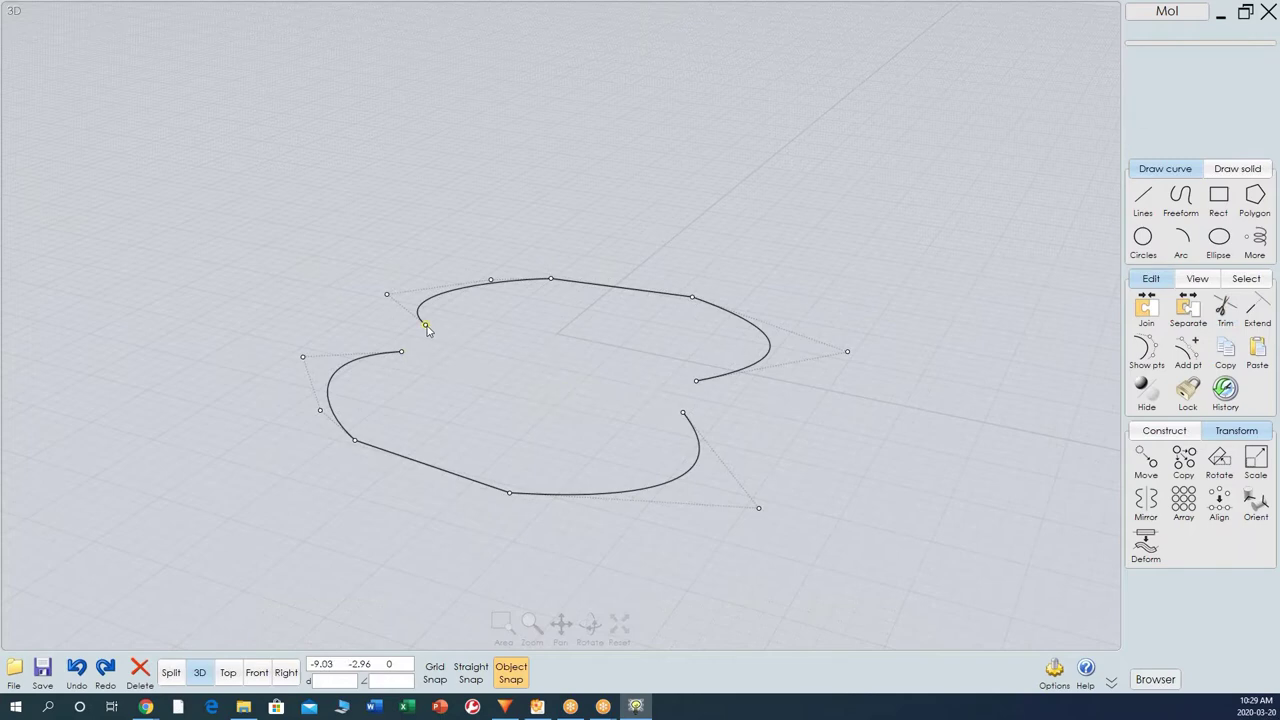
# Draw two lines bridging the gaps between the matching endpoints of the two open curves to close the outline.
pyautogui.click(1143, 198)
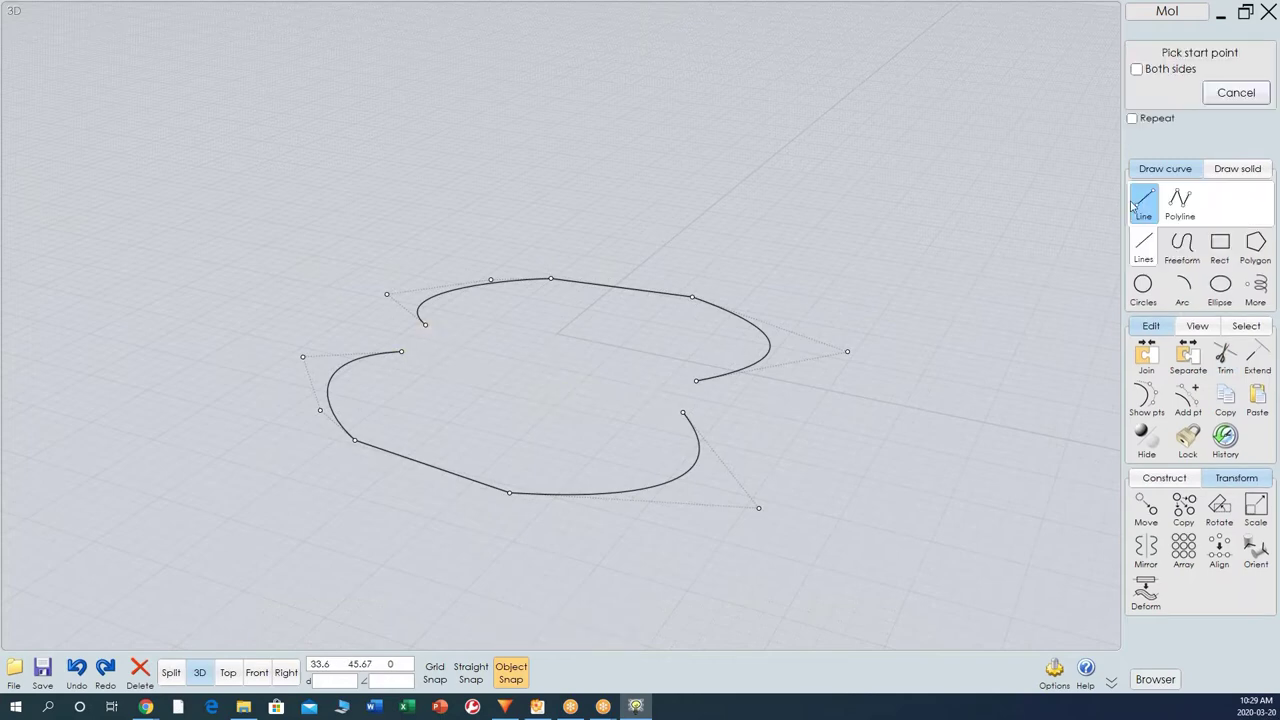
pyautogui.click(424, 325)
pyautogui.click(401, 351)
pyautogui.rightClick(498, 366)
pyautogui.click(696, 380)
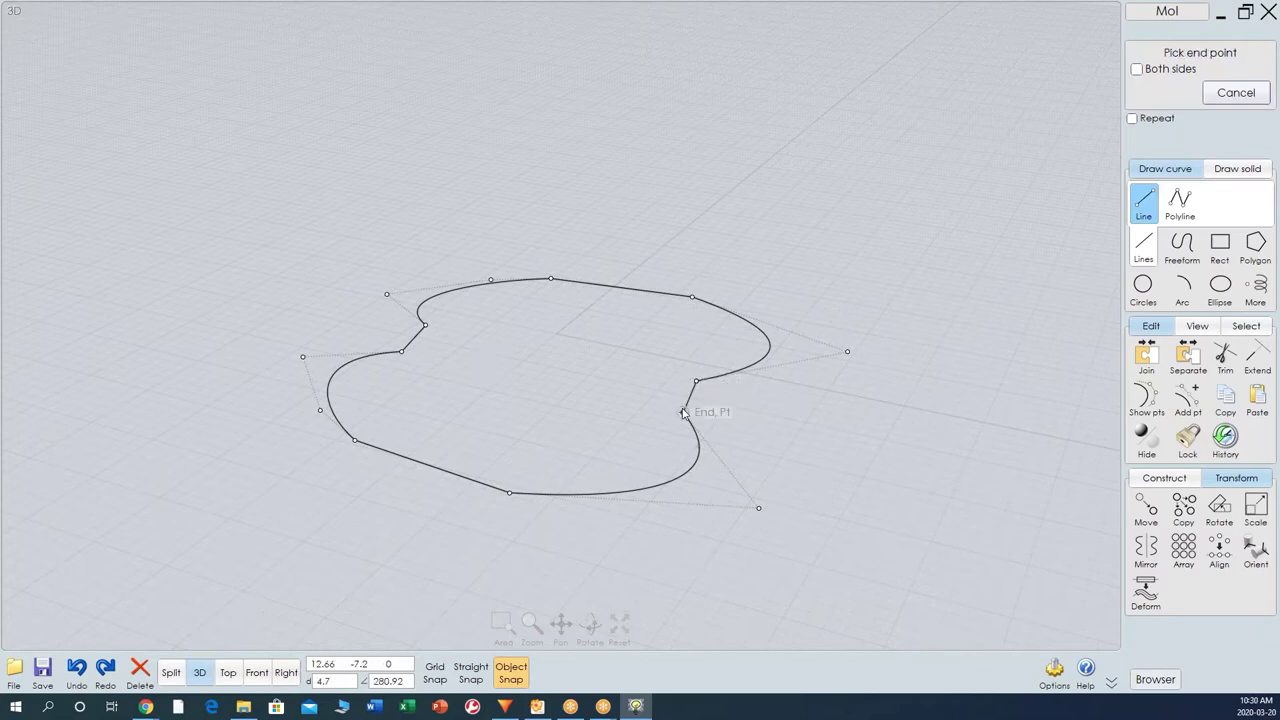
pyautogui.click(683, 412)
pyautogui.rightClick(576, 376)
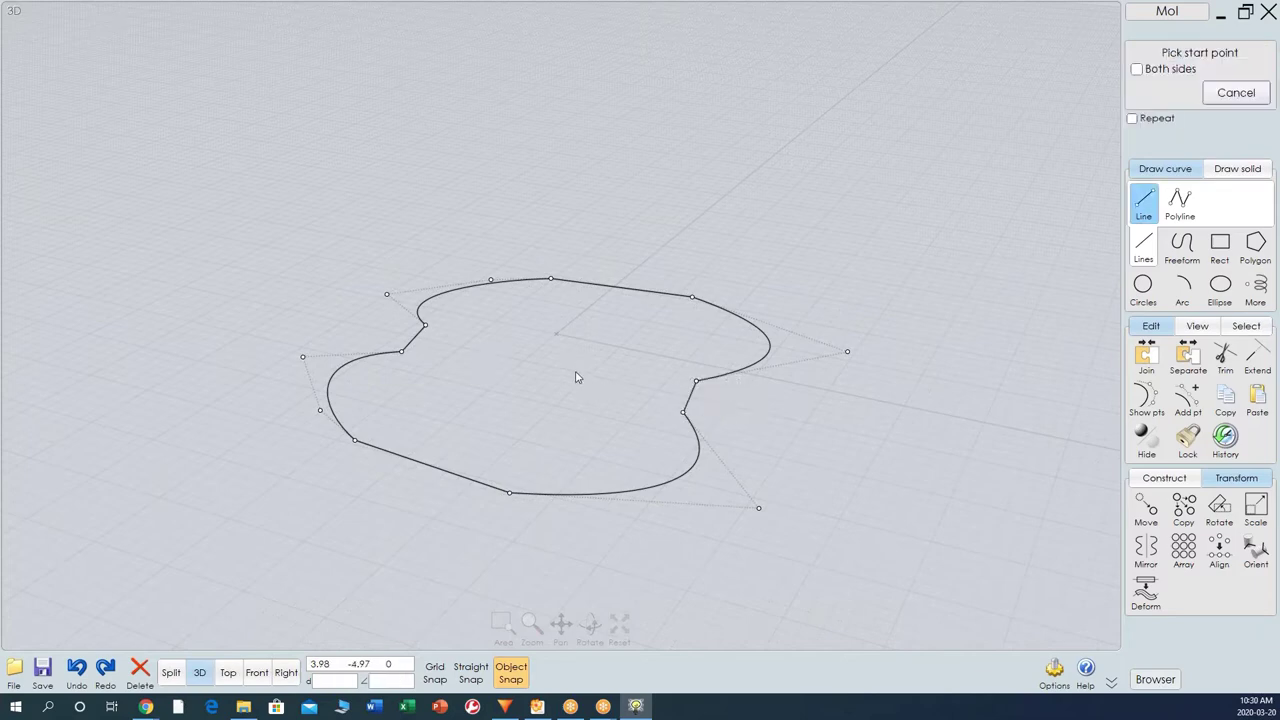
pyautogui.press('Escape')
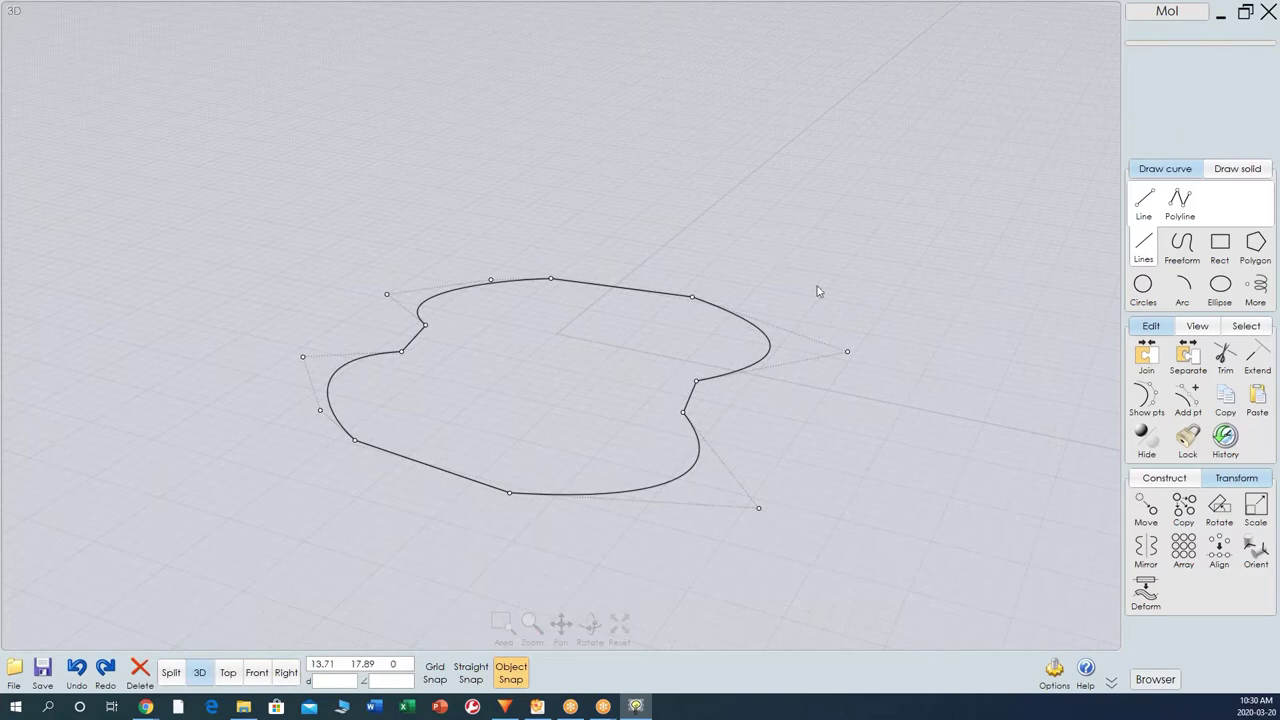
# Extrude all four outline curves upward about 9.56 into a capped solid and deselect everything.
pyautogui.moveTo(843, 275); pyautogui.dragTo(284, 557)
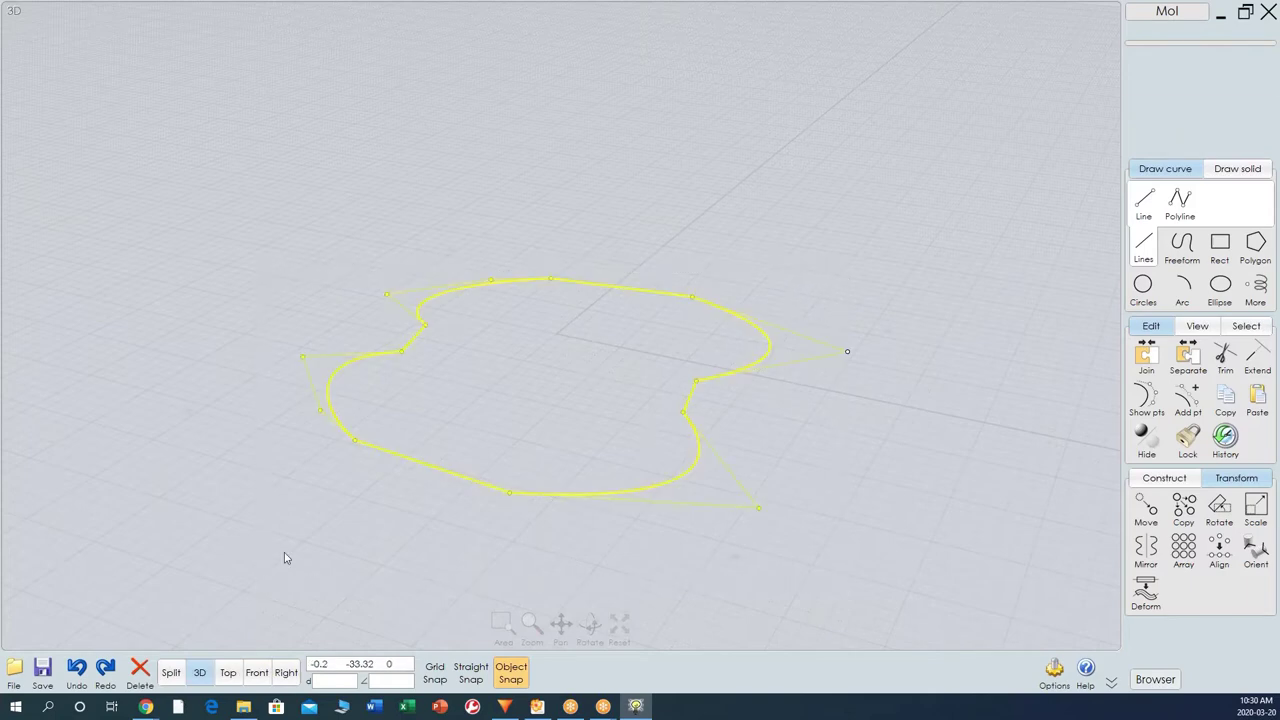
pyautogui.click(1164, 479)
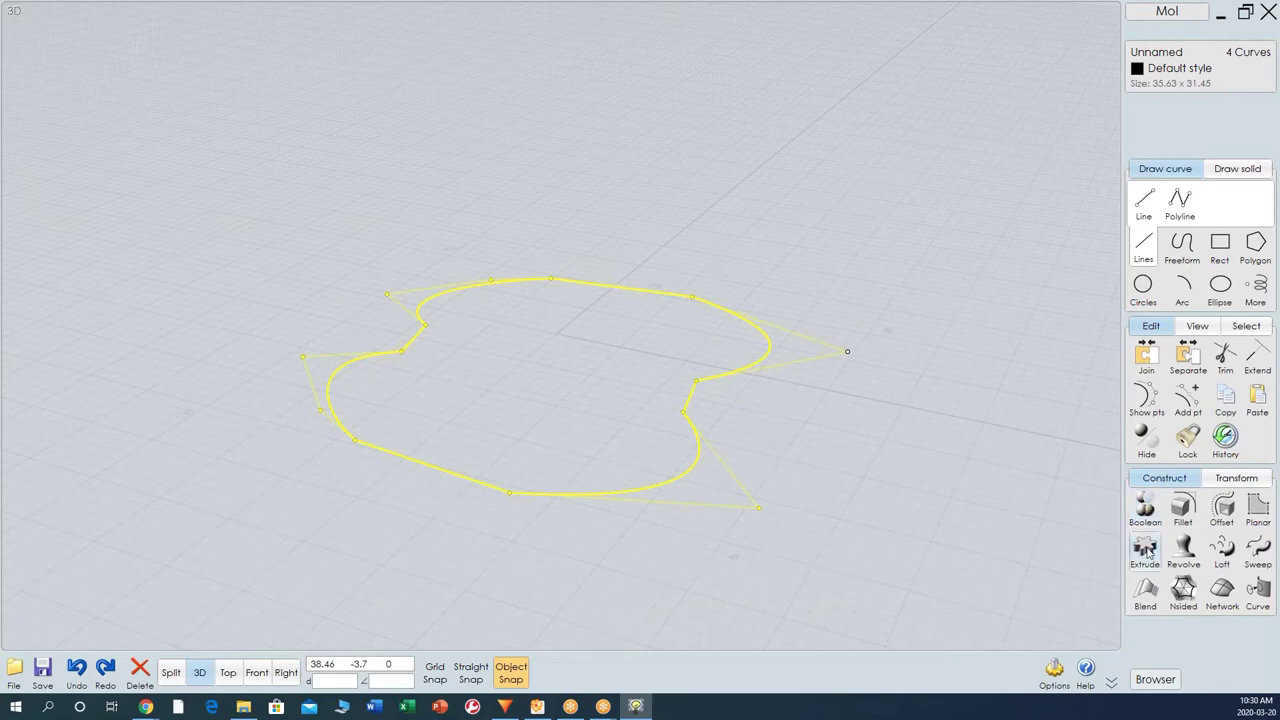
pyautogui.click(1146, 549)
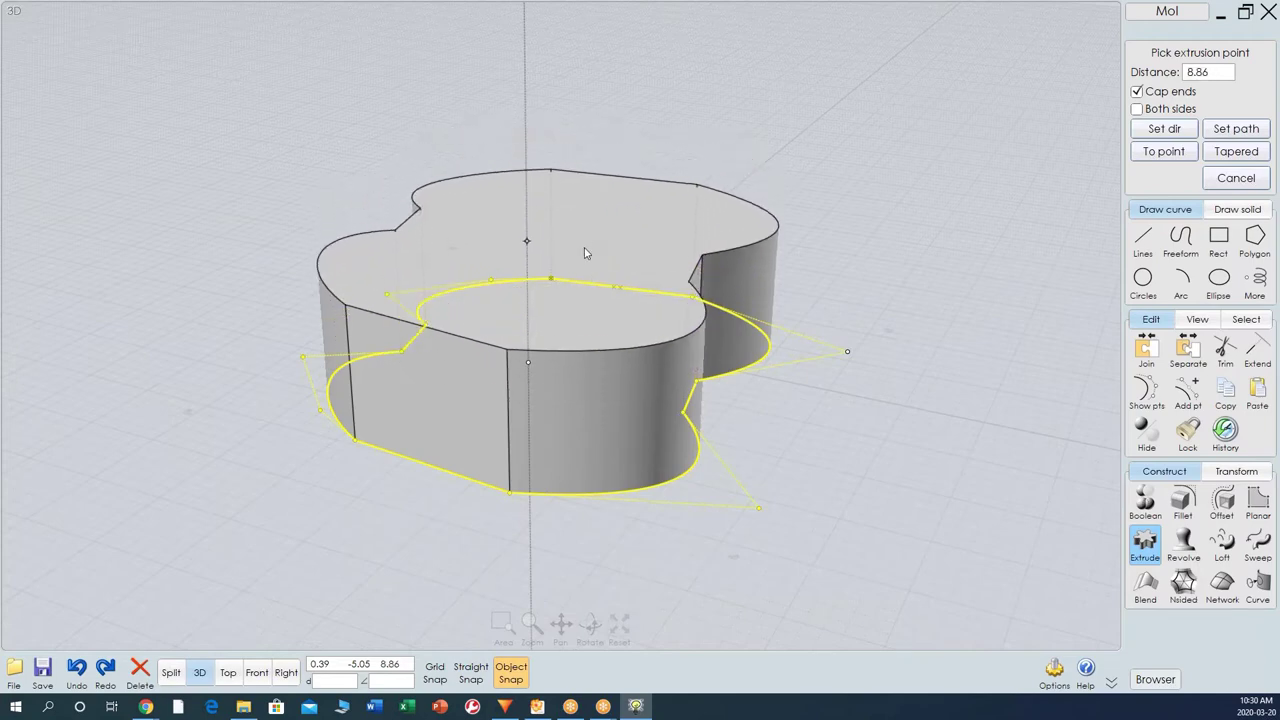
pyautogui.click(582, 236)
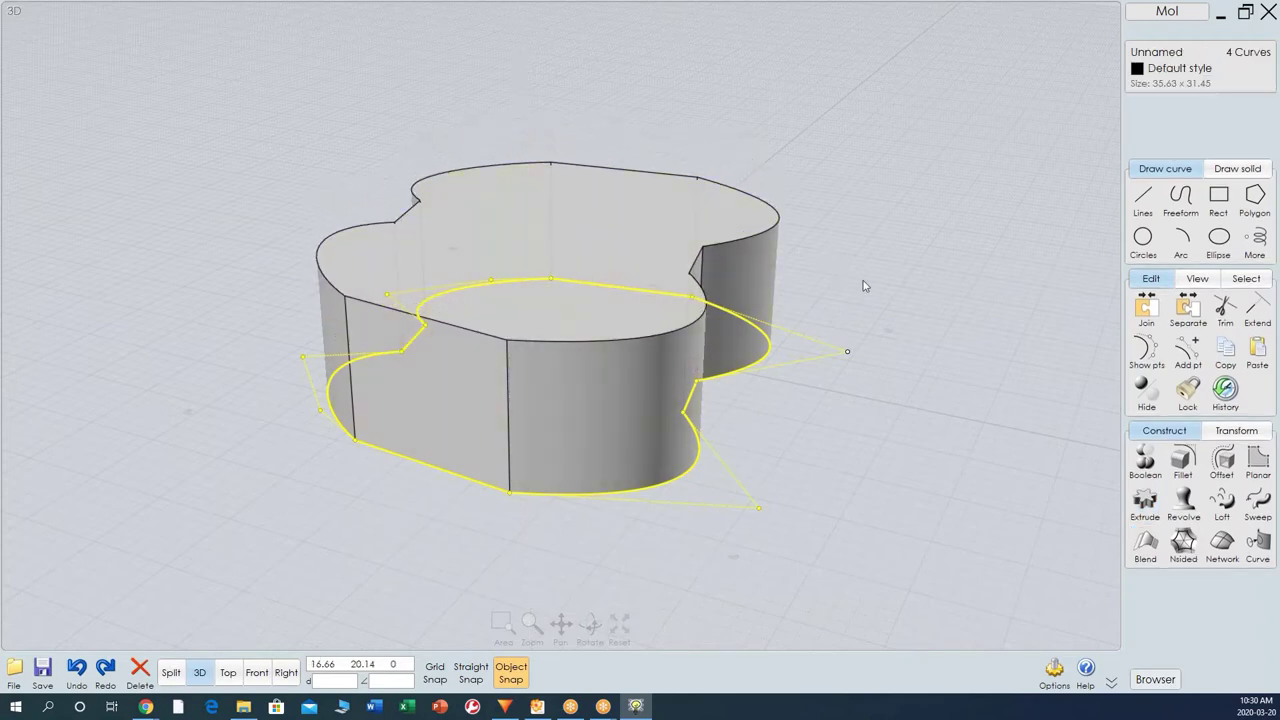
pyautogui.click(900, 305)
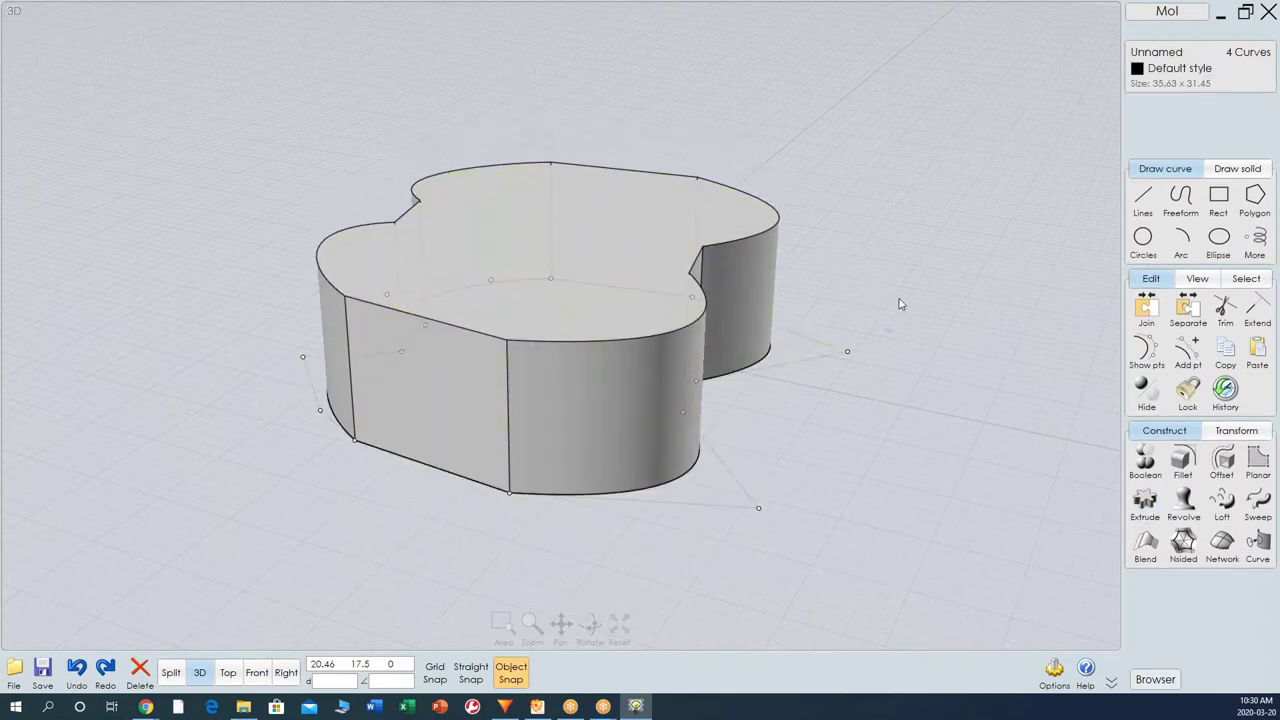
# Move the extruded solid slightly off its base curves and deselect it.
pyautogui.click(577, 376)
pyautogui.moveTo(577, 376); pyautogui.dragTo(560, 352)
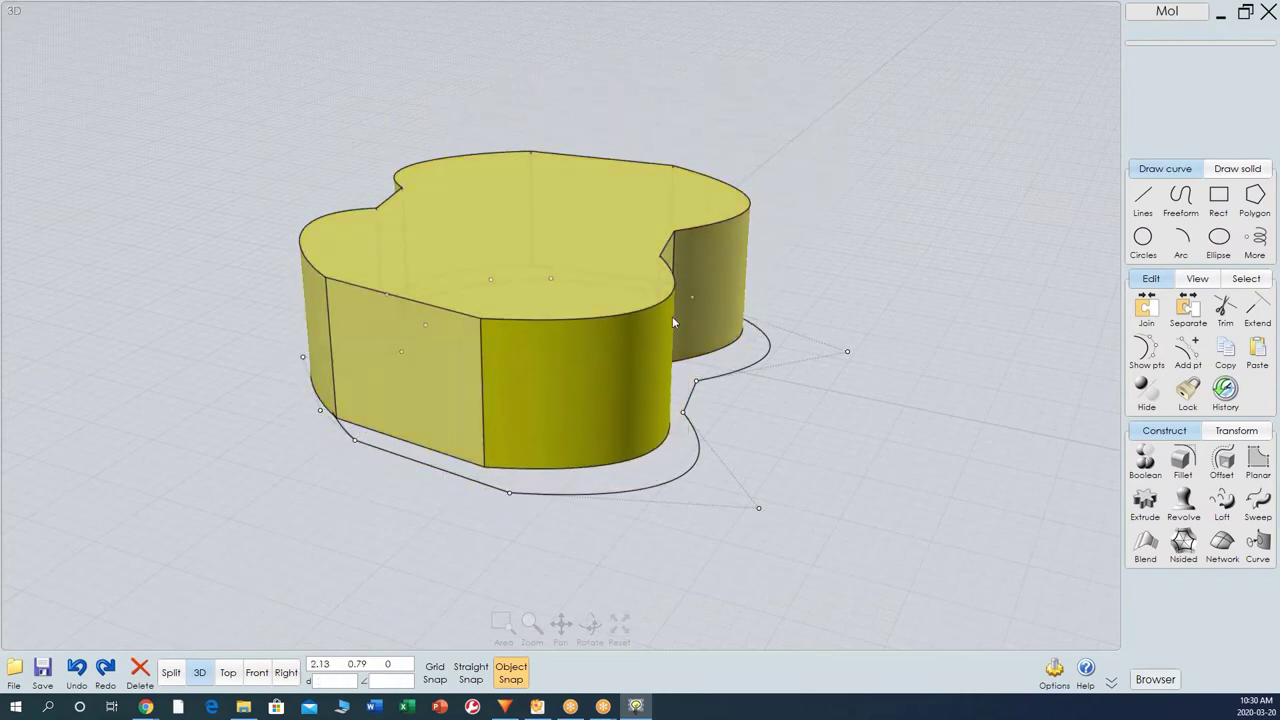
pyautogui.press('Escape')
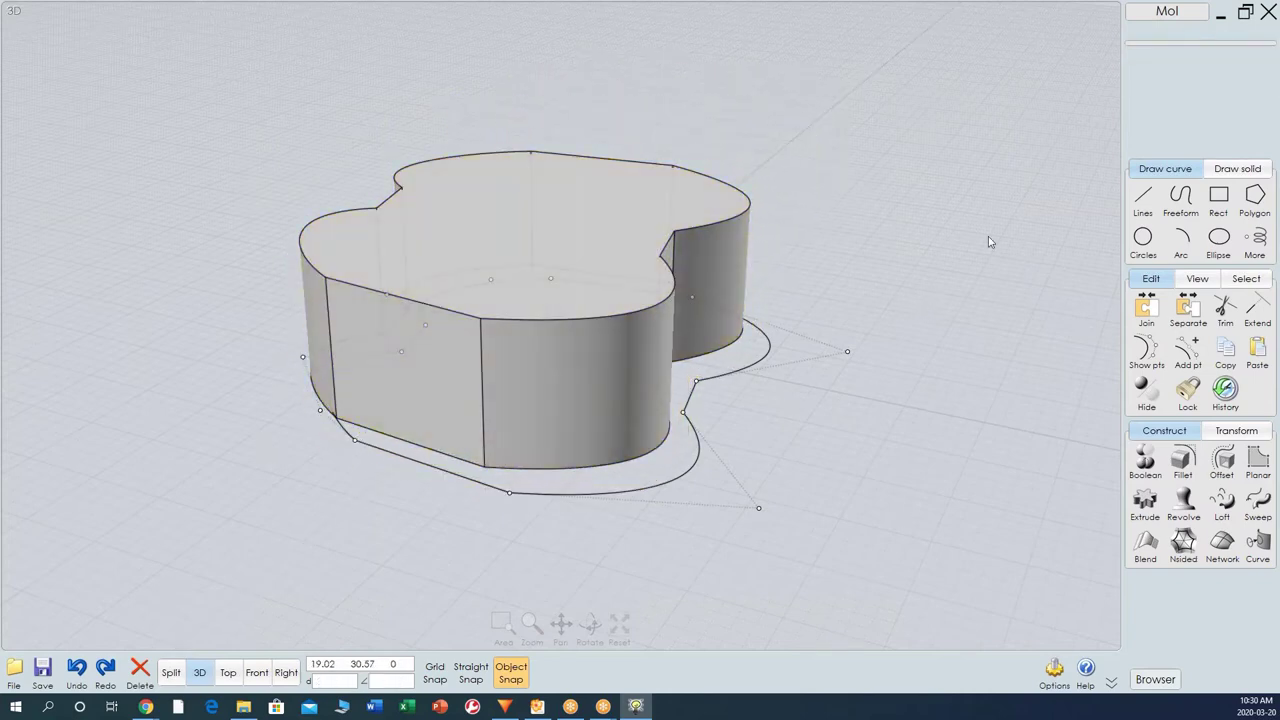
# Select the solid's top face and draw a center circle with a radius of about 3.17 near its front edge.
pyautogui.click(537, 221)
pyautogui.click(537, 221)
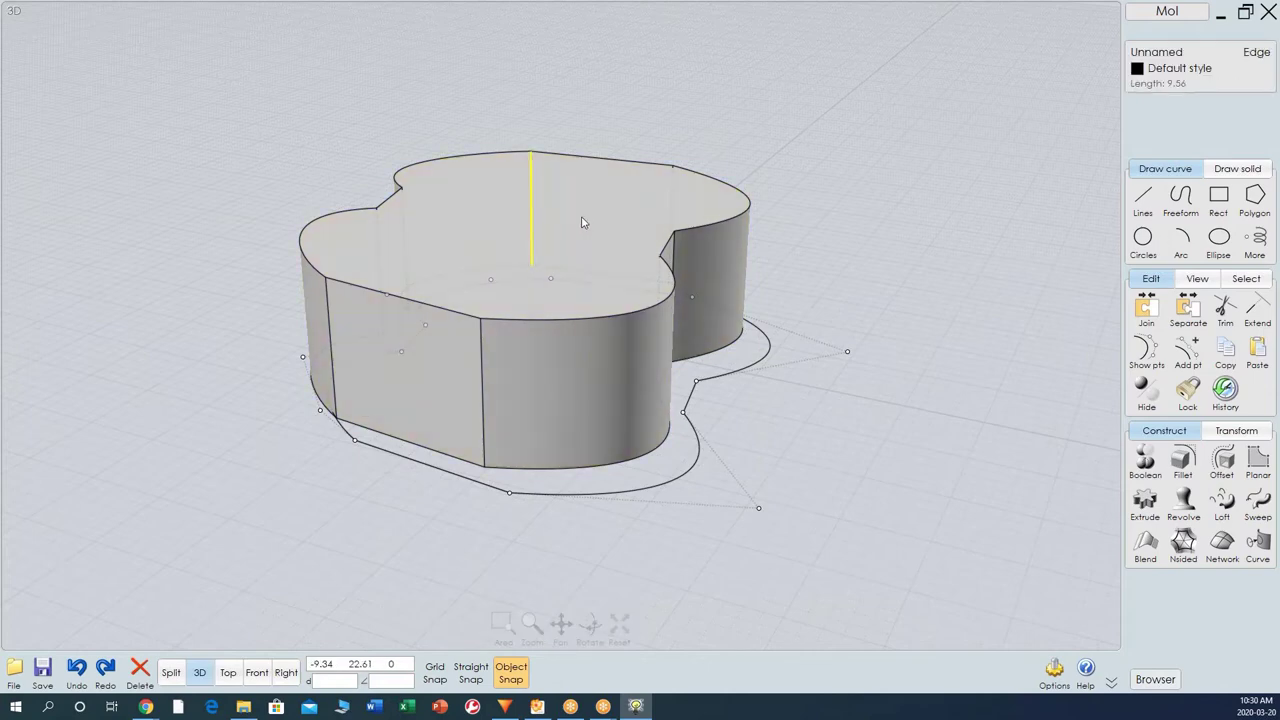
pyautogui.click(594, 214)
pyautogui.click(594, 214)
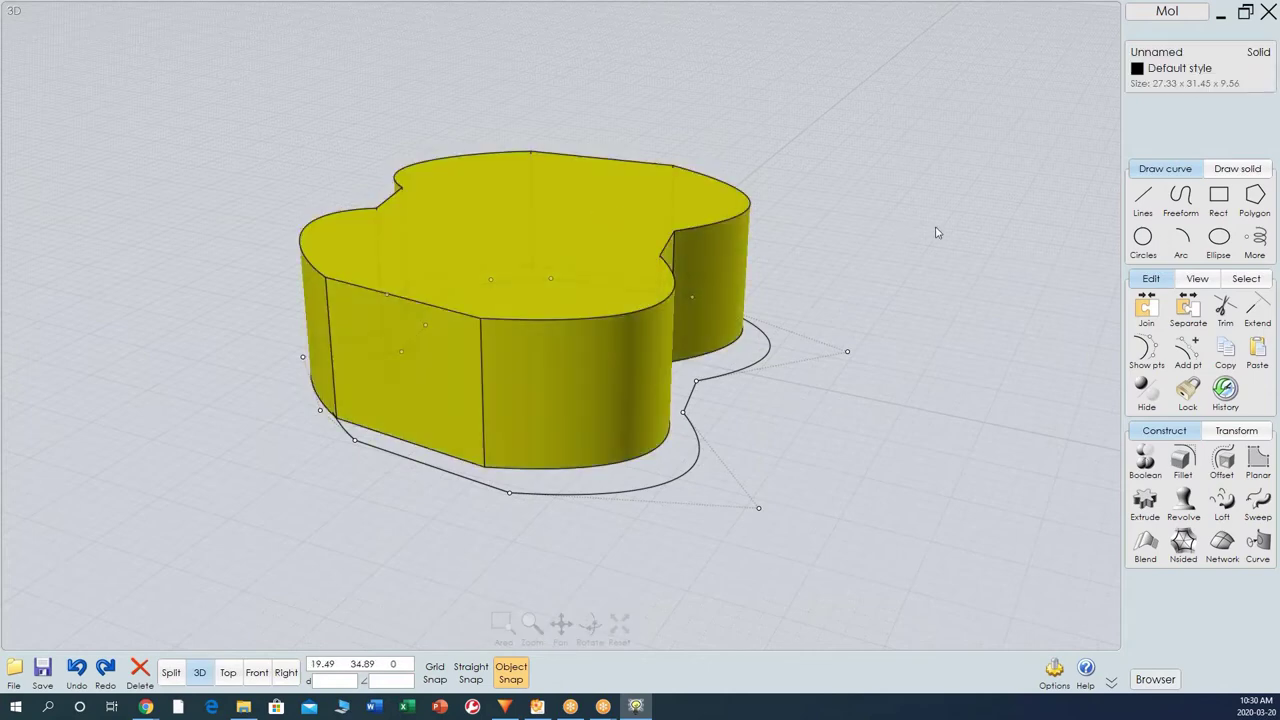
pyautogui.click(945, 234)
pyautogui.click(611, 203)
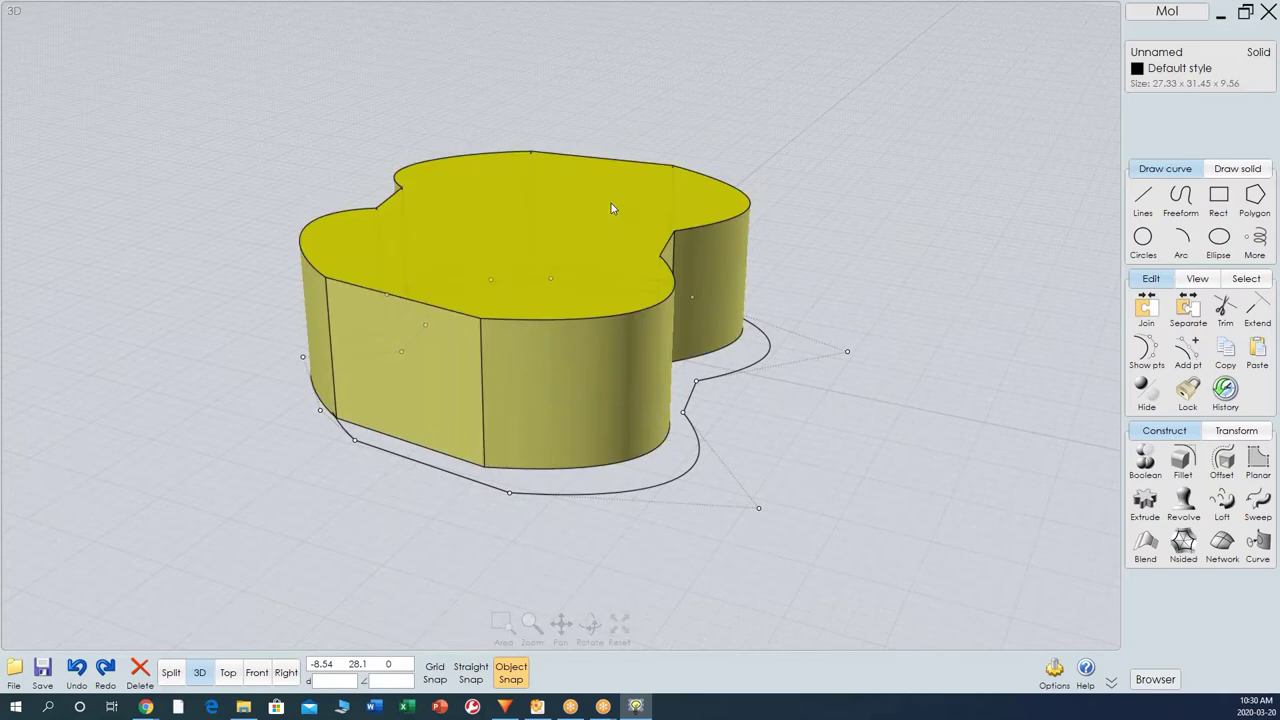
pyautogui.click(1143, 240)
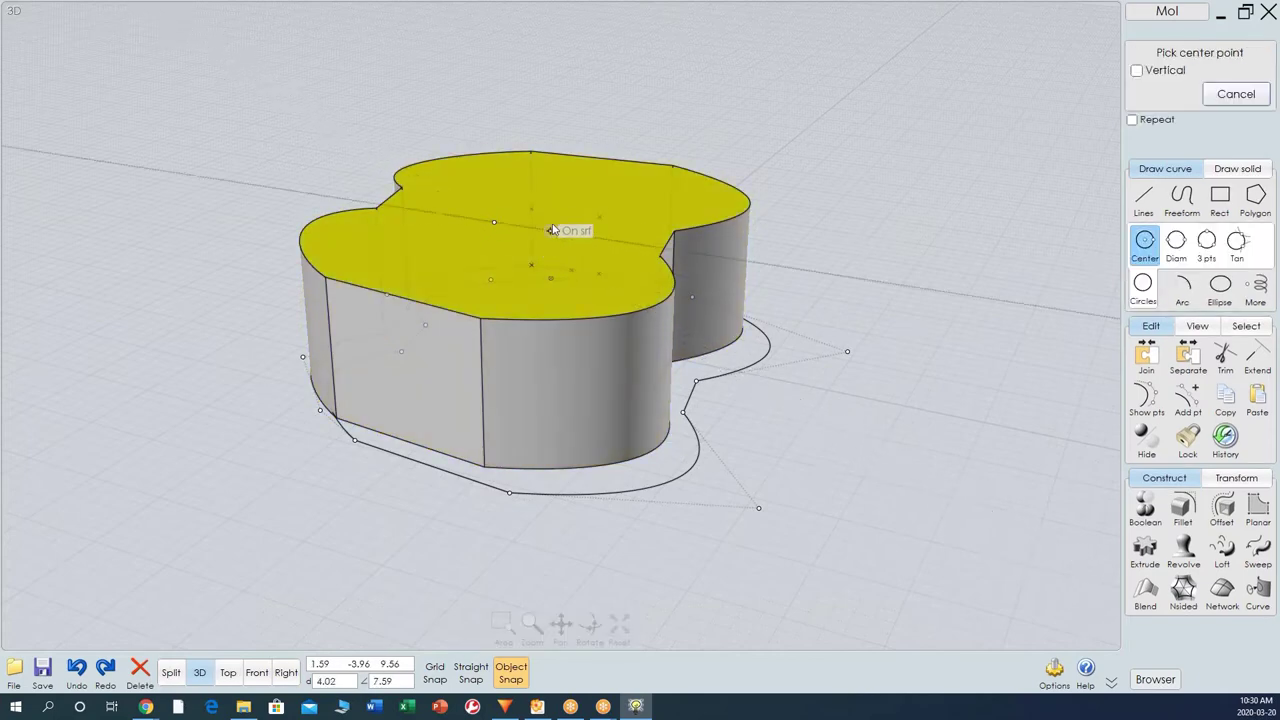
pyautogui.click(519, 274)
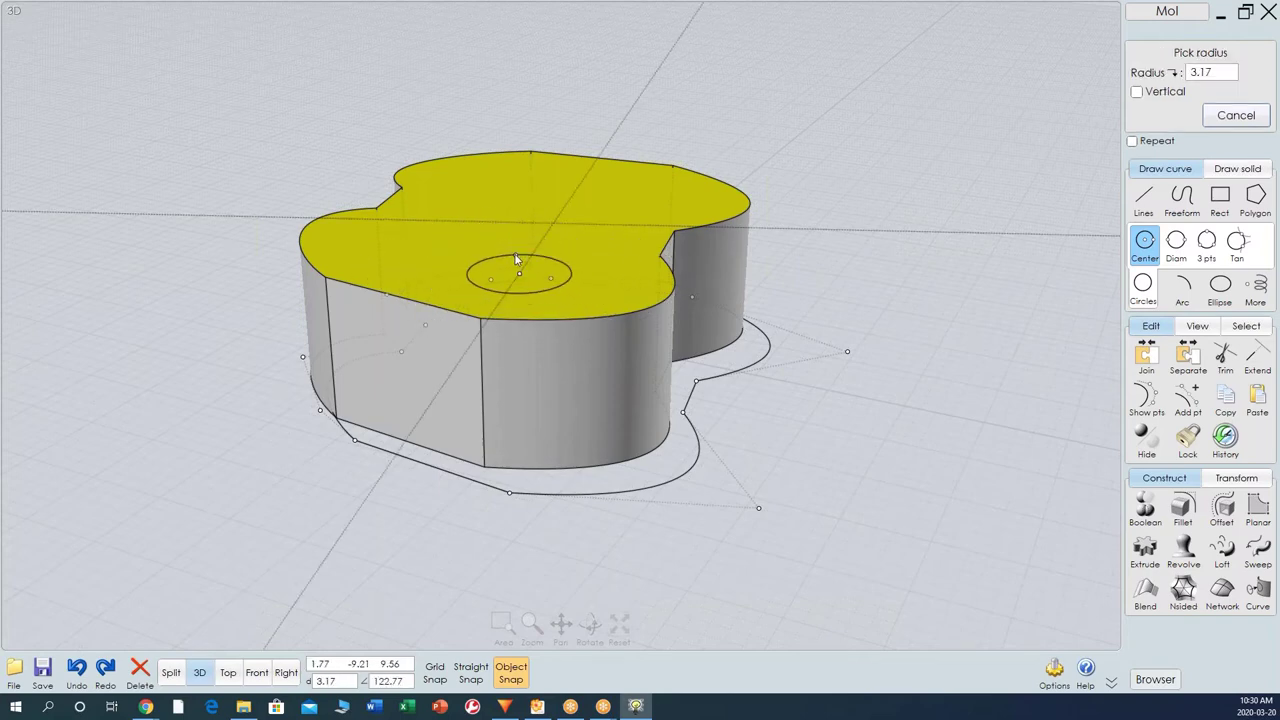
pyautogui.click(517, 258)
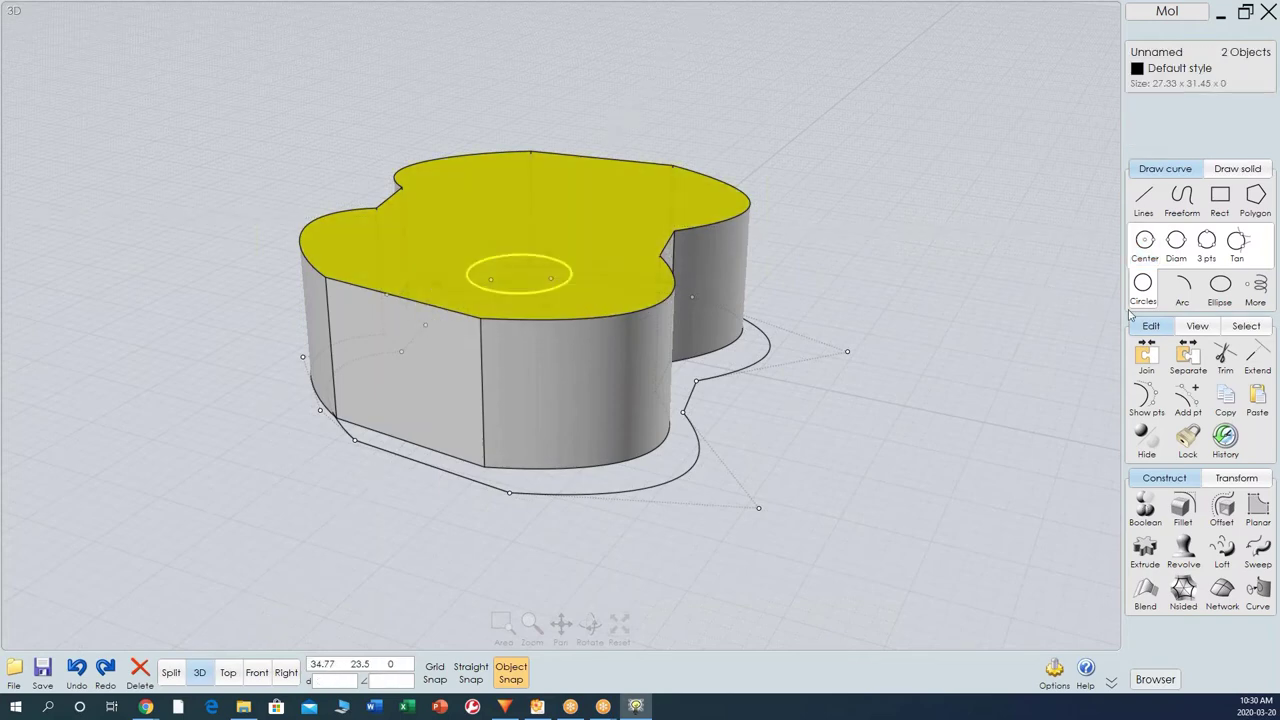
# Extrude only the circle downward about 5.91 into the solid to form a capped cylinder.
pyautogui.click(1144, 550)
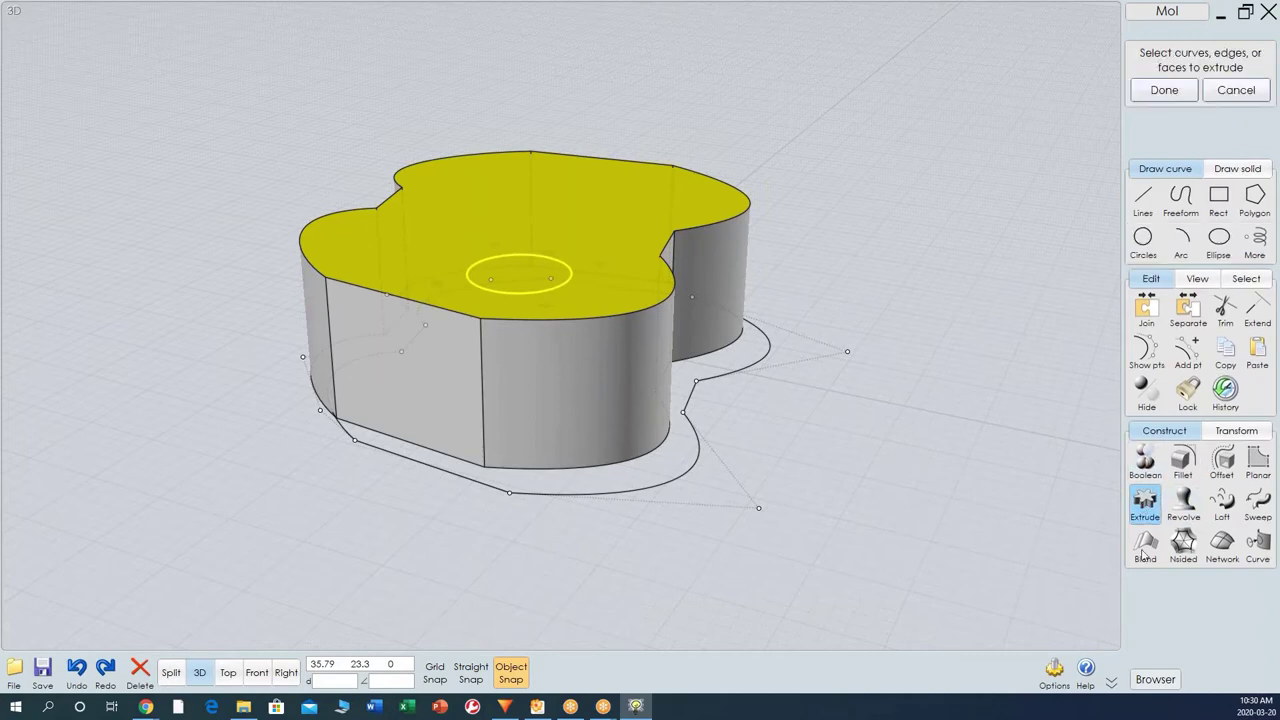
pyautogui.press('Escape')
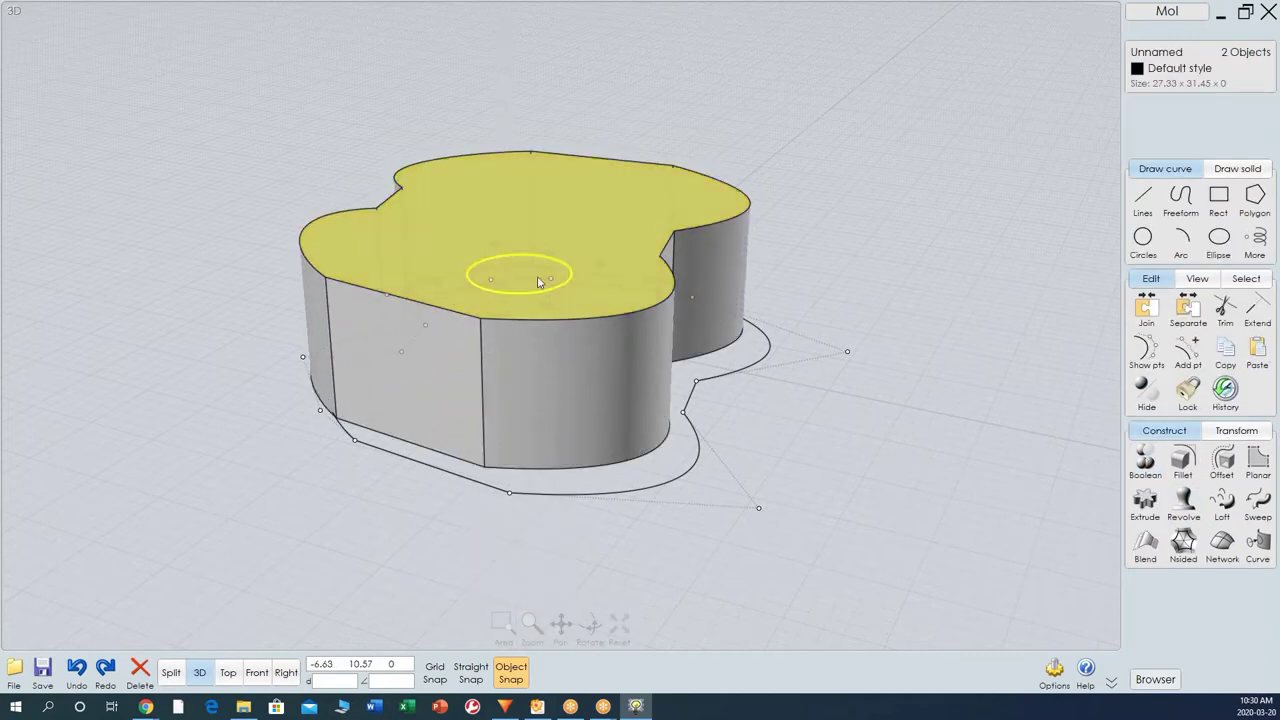
pyautogui.press('Escape')
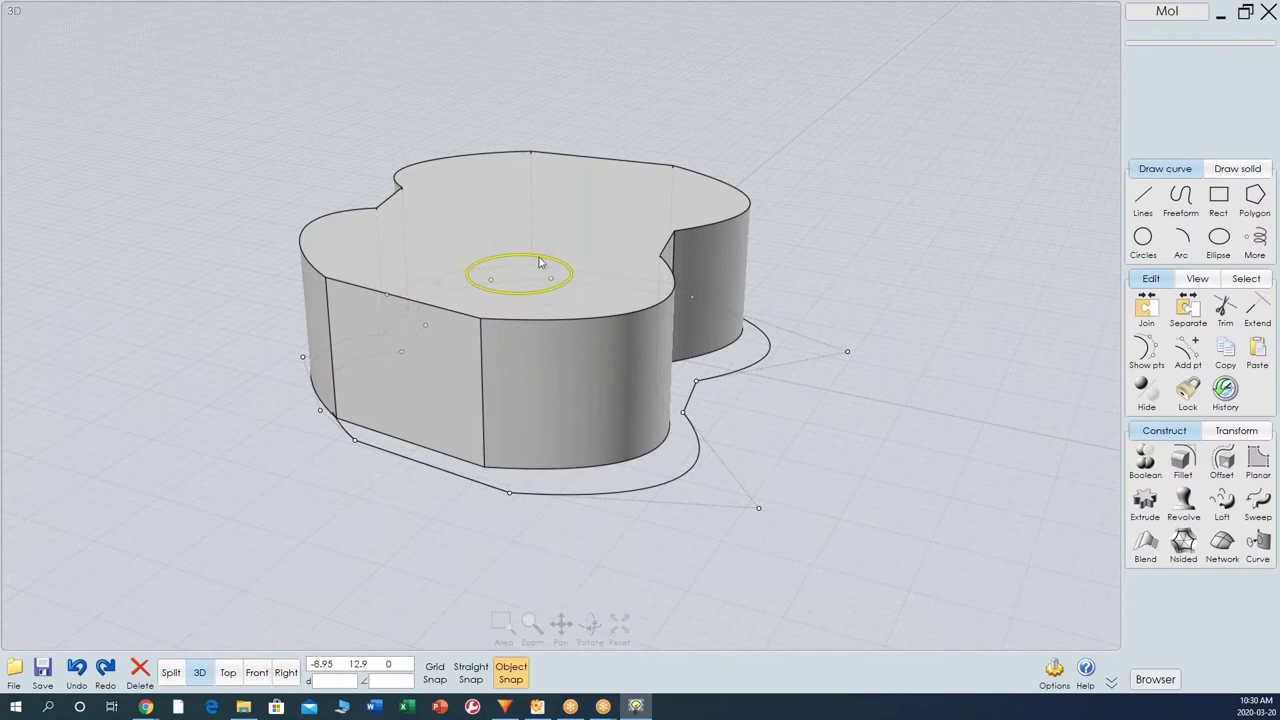
pyautogui.click(524, 260)
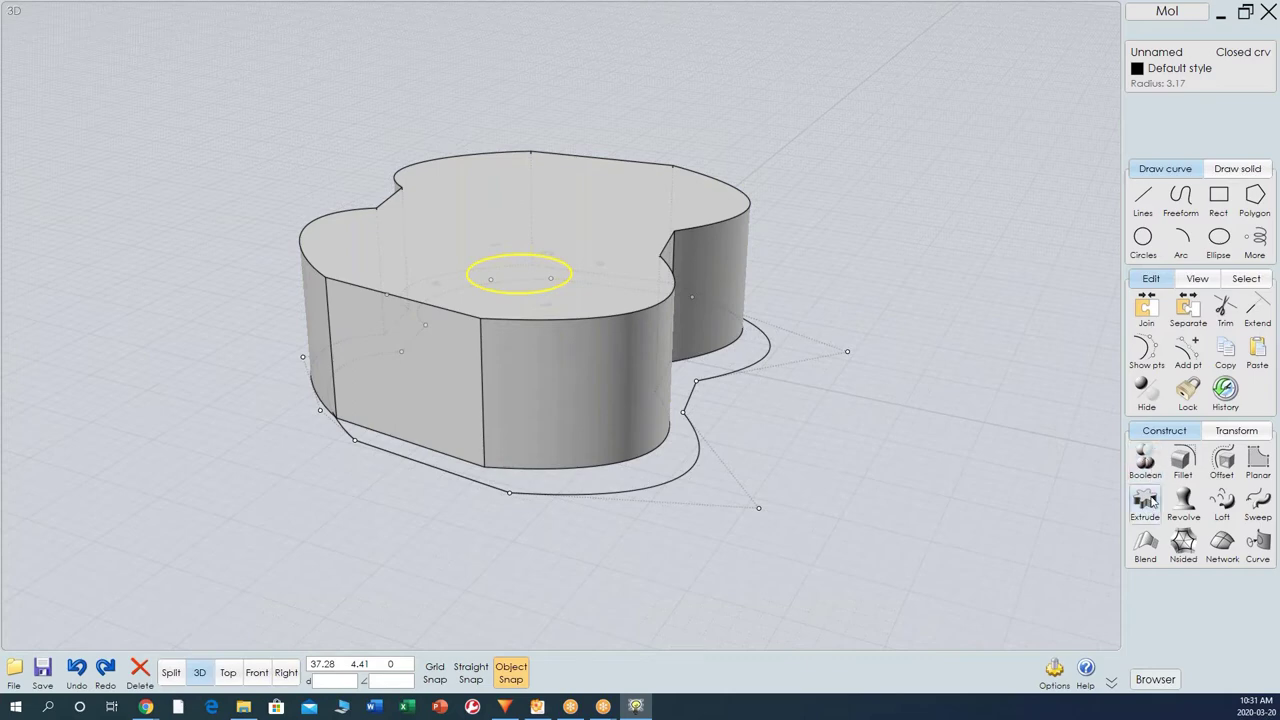
pyautogui.click(1145, 499)
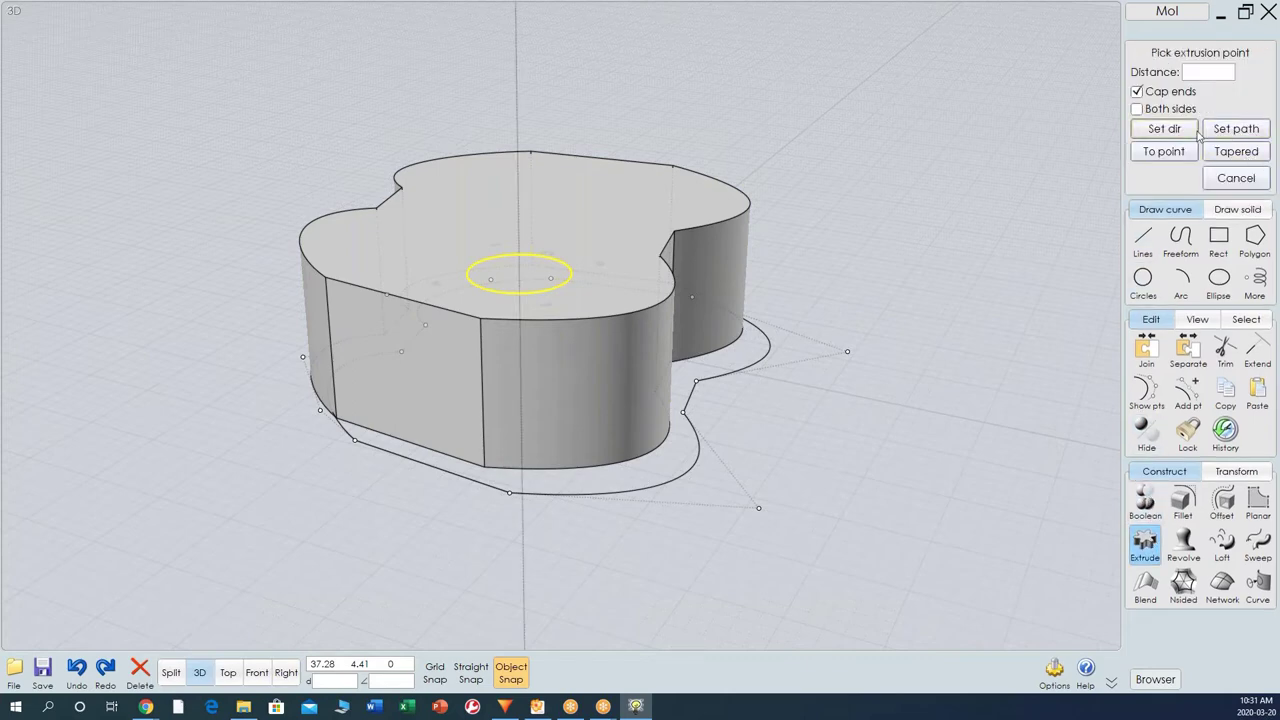
pyautogui.click(545, 360)
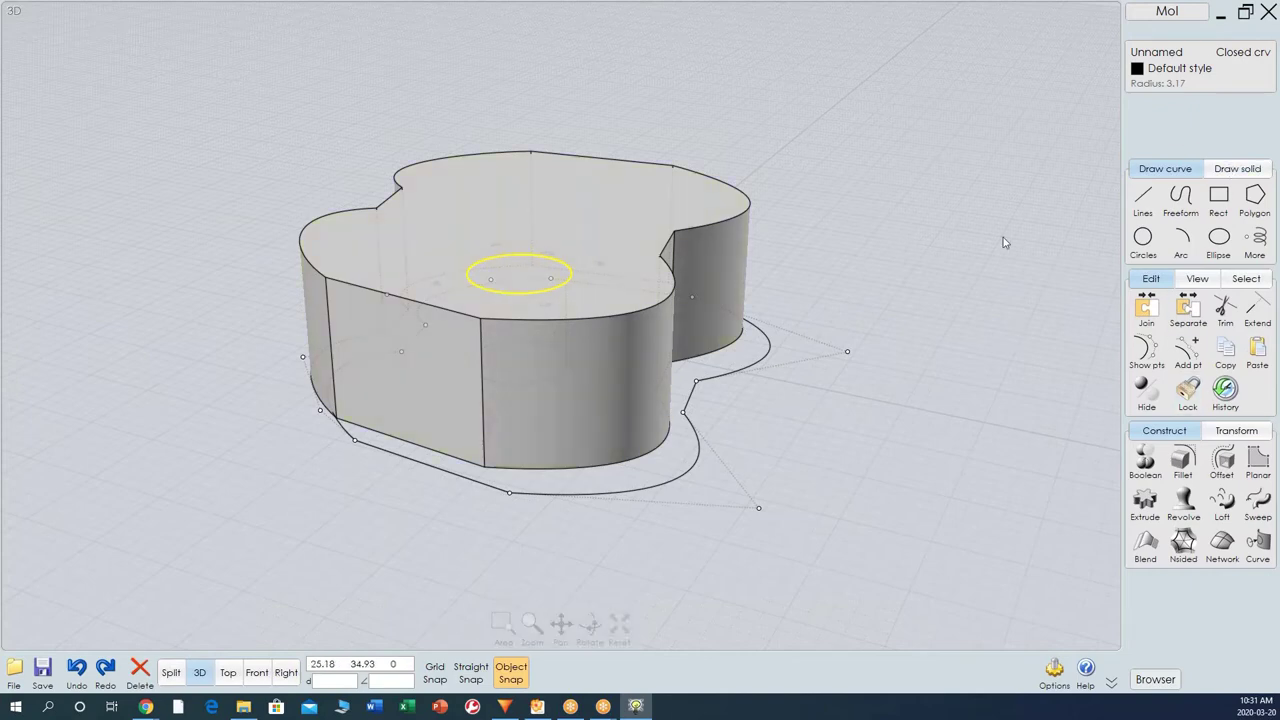
# Try a Boolean difference, leave it, shift the large solid slightly and deselect it.
pyautogui.click(1146, 460)
pyautogui.click(1144, 460)
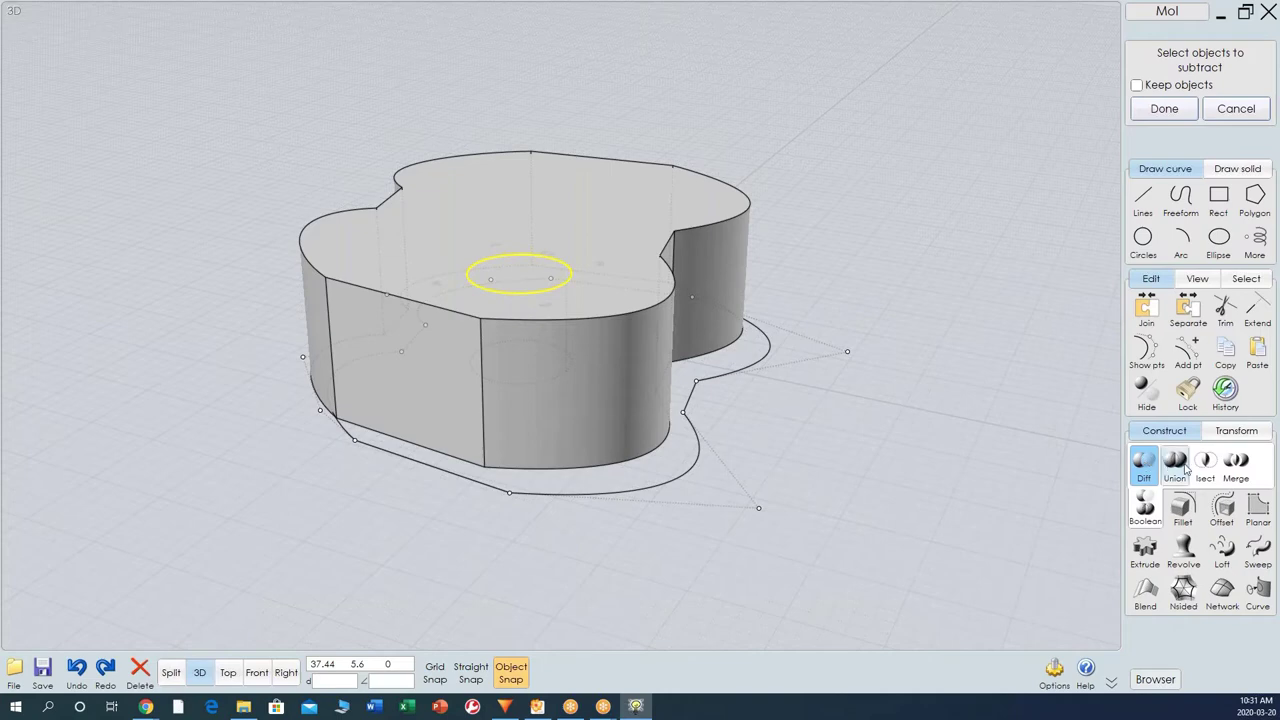
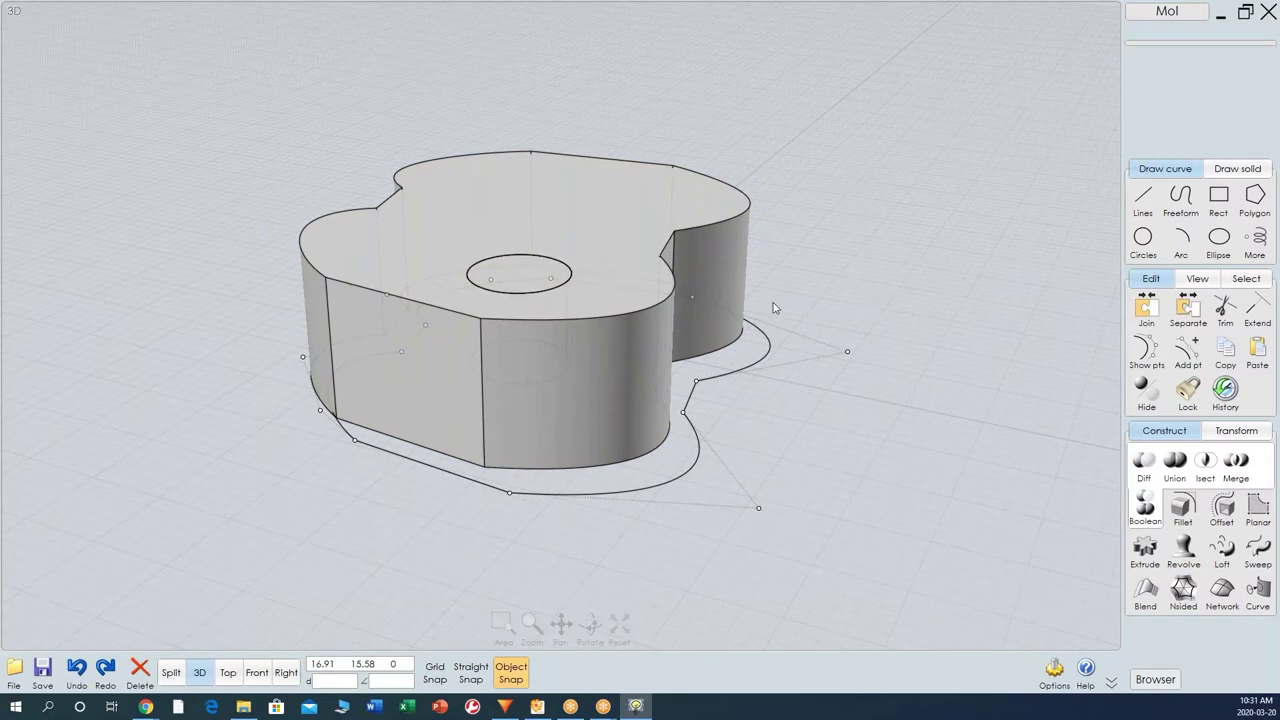
pyautogui.moveTo(627, 247)
pyautogui.mouseDown()
pyautogui.moveTo(737, 200)
pyautogui.moveTo(897, 185)
pyautogui.moveTo(849, 274)
pyautogui.moveTo(666, 289)
pyautogui.moveTo(603, 259)
pyautogui.moveTo(622, 252)
pyautogui.mouseUp()
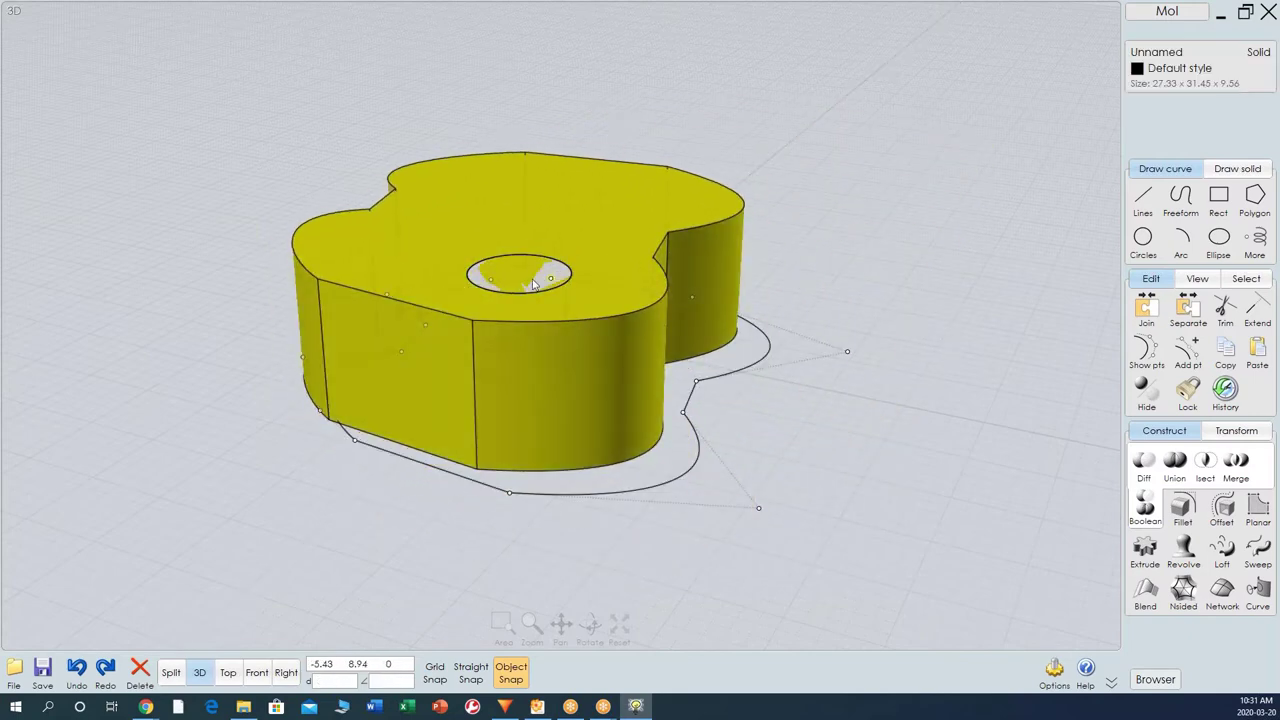
pyautogui.click(937, 269)
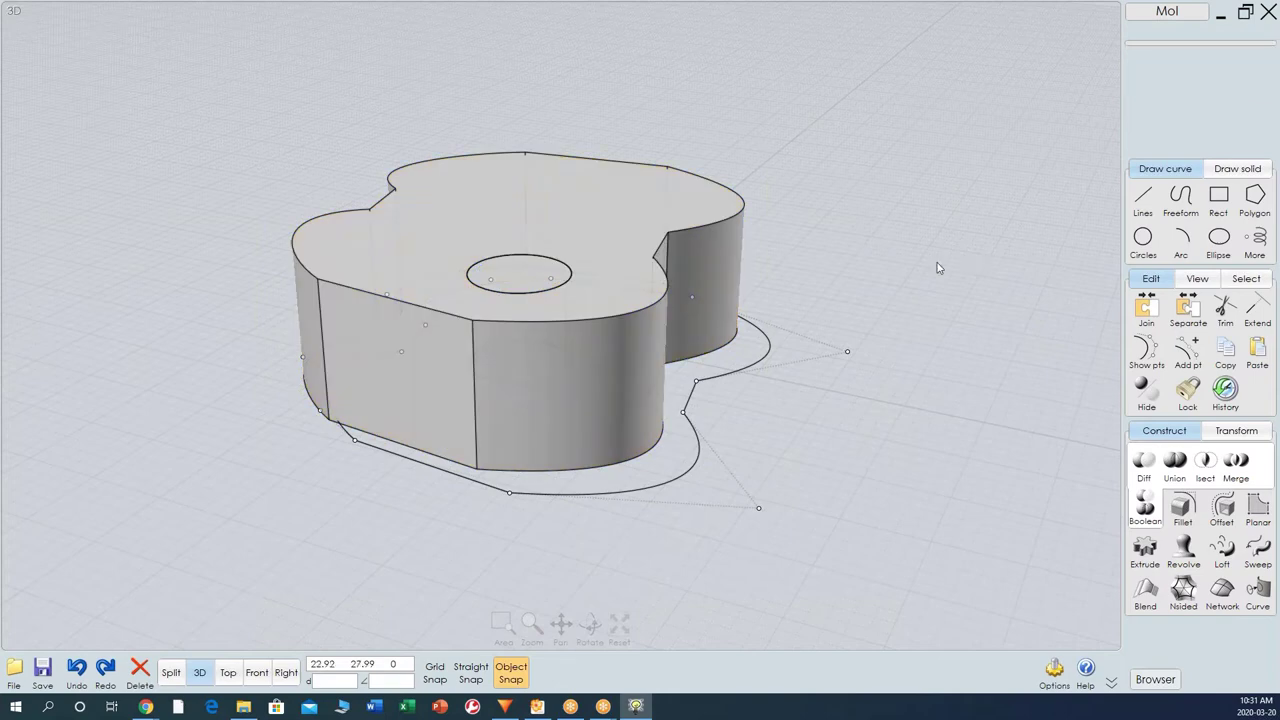
# Move the large solid sideways about 16 units to expose the cylinder inside it.
pyautogui.click(521, 265)
pyautogui.click(522, 267)
pyautogui.keyDown('shift'); pyautogui.click(525, 288); pyautogui.keyUp('shift')
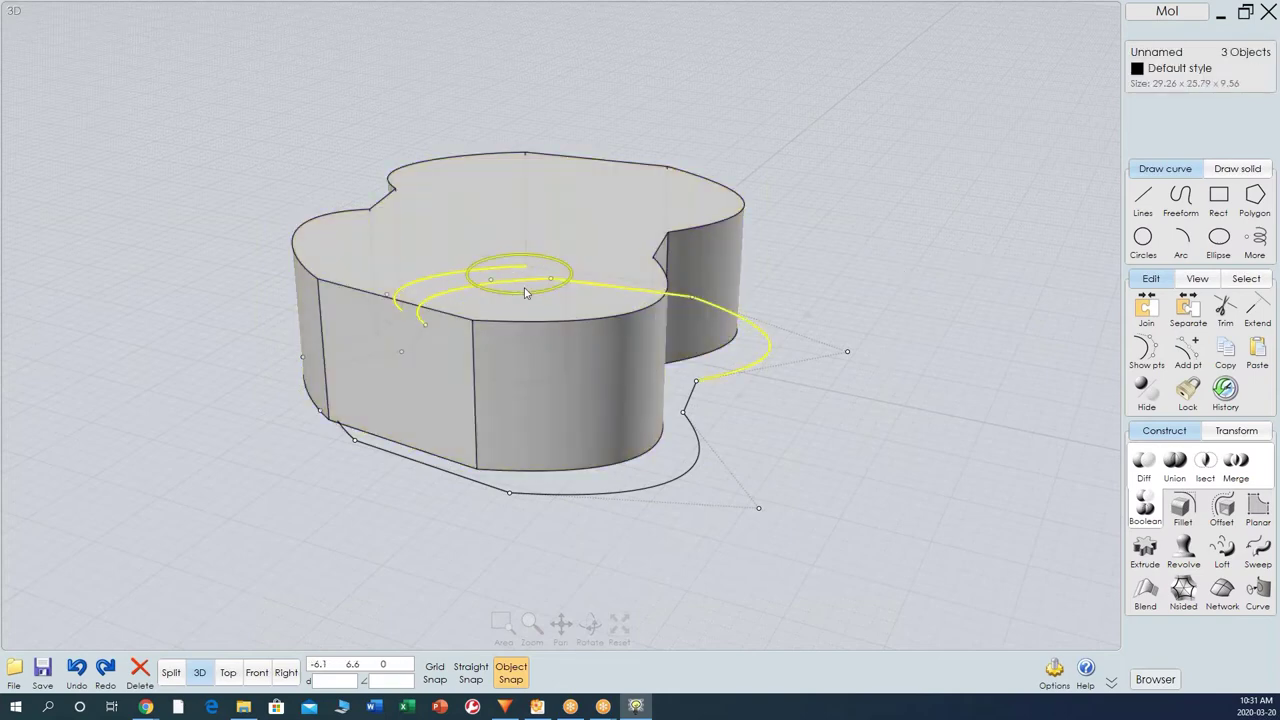
pyautogui.click(545, 308)
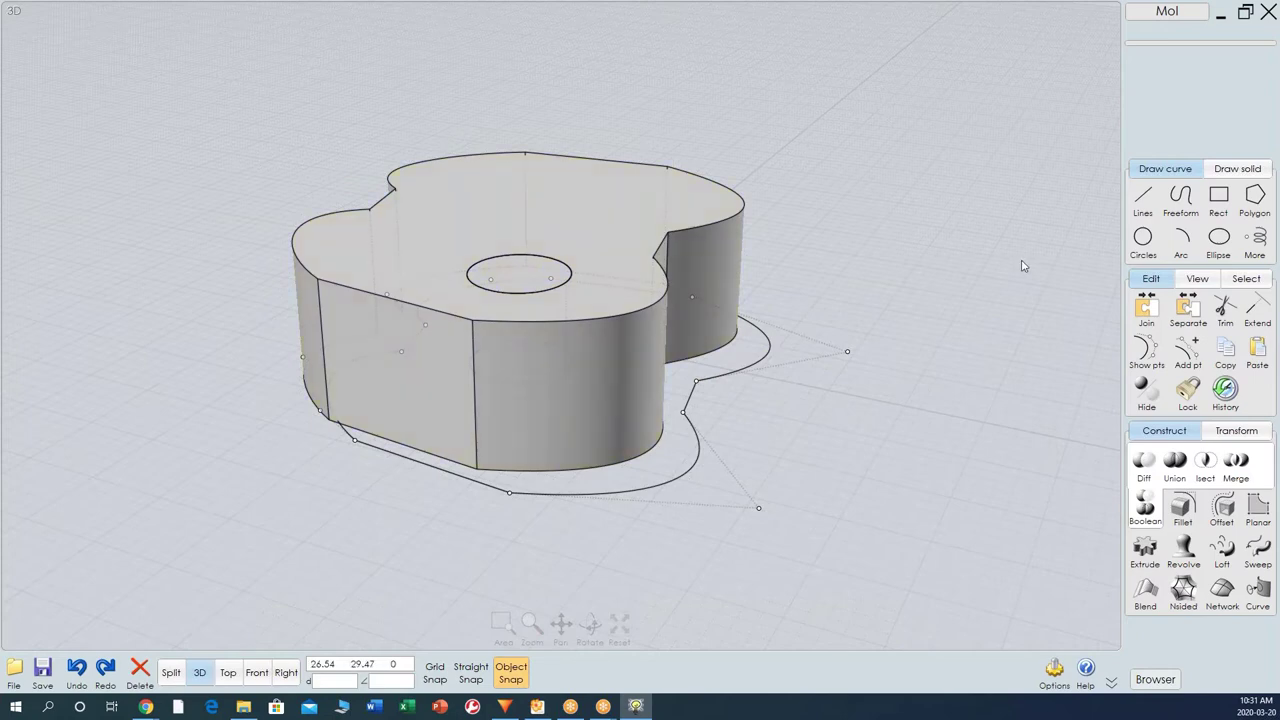
pyautogui.click(594, 209)
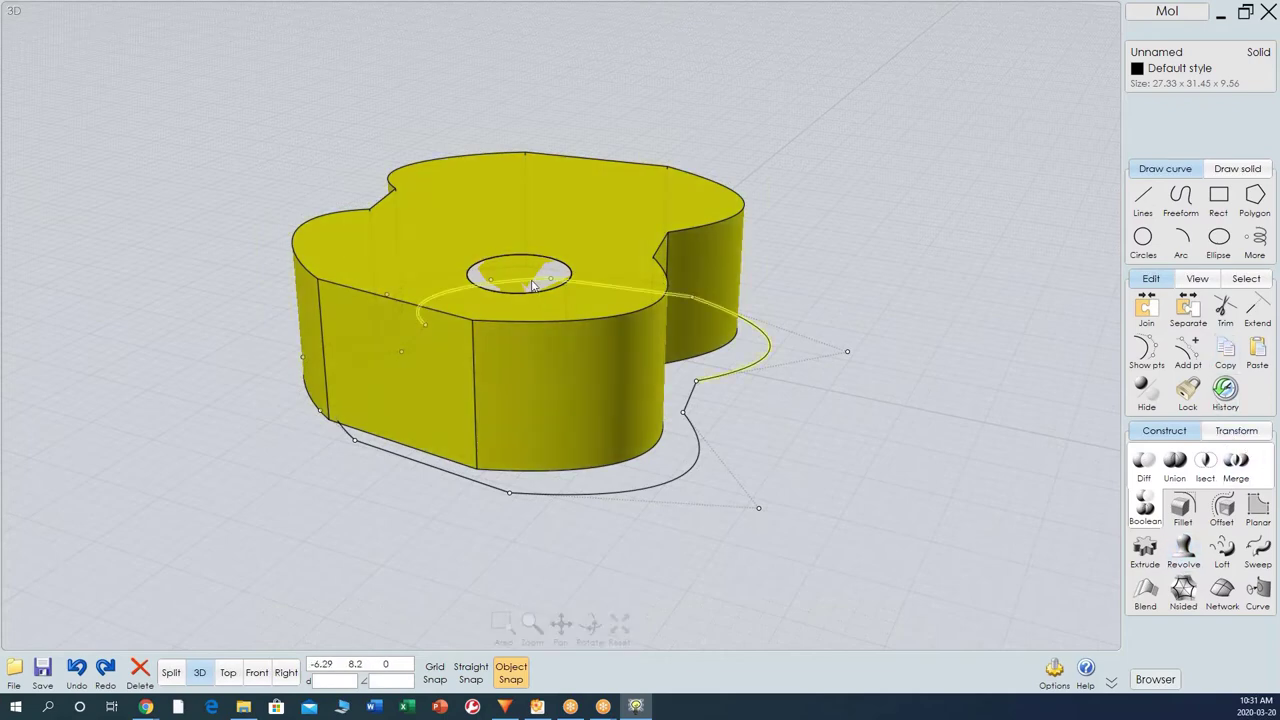
pyautogui.moveTo(620, 341); pyautogui.dragTo(906, 343)
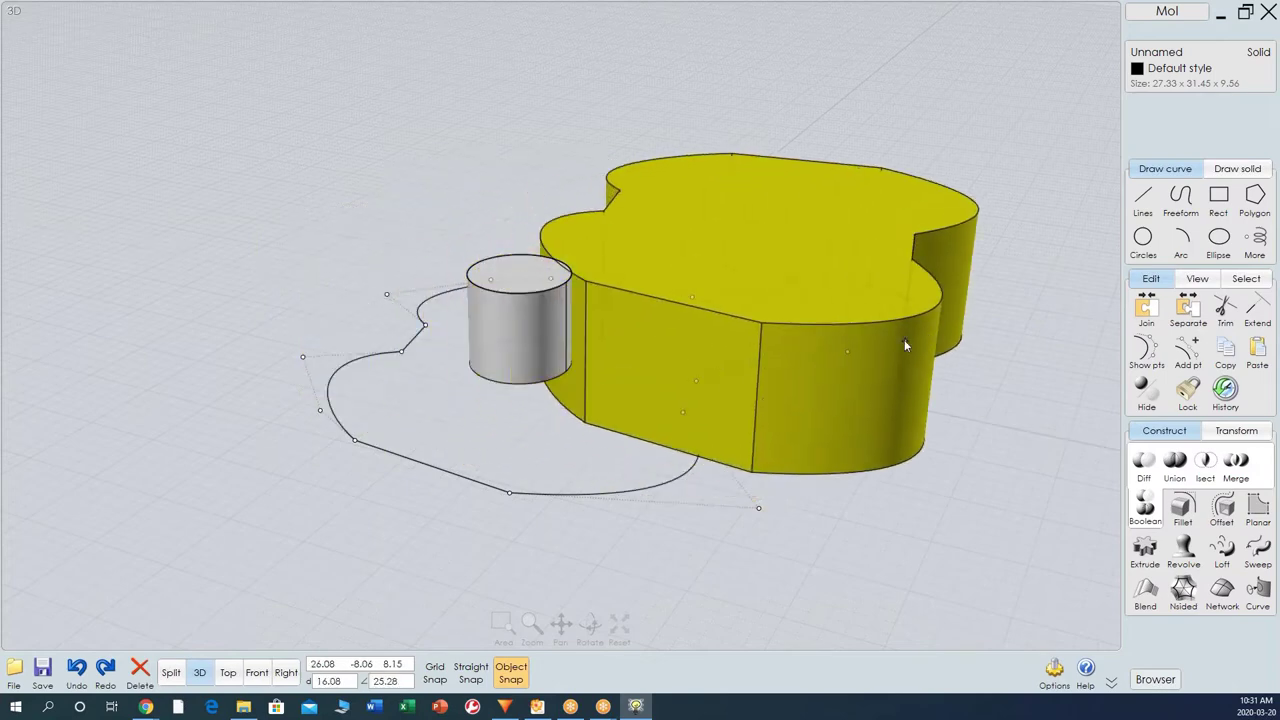
# Switch to the split view layout, try to move the cylinder and large solid together, and deselect both.
pyautogui.click(522, 342)
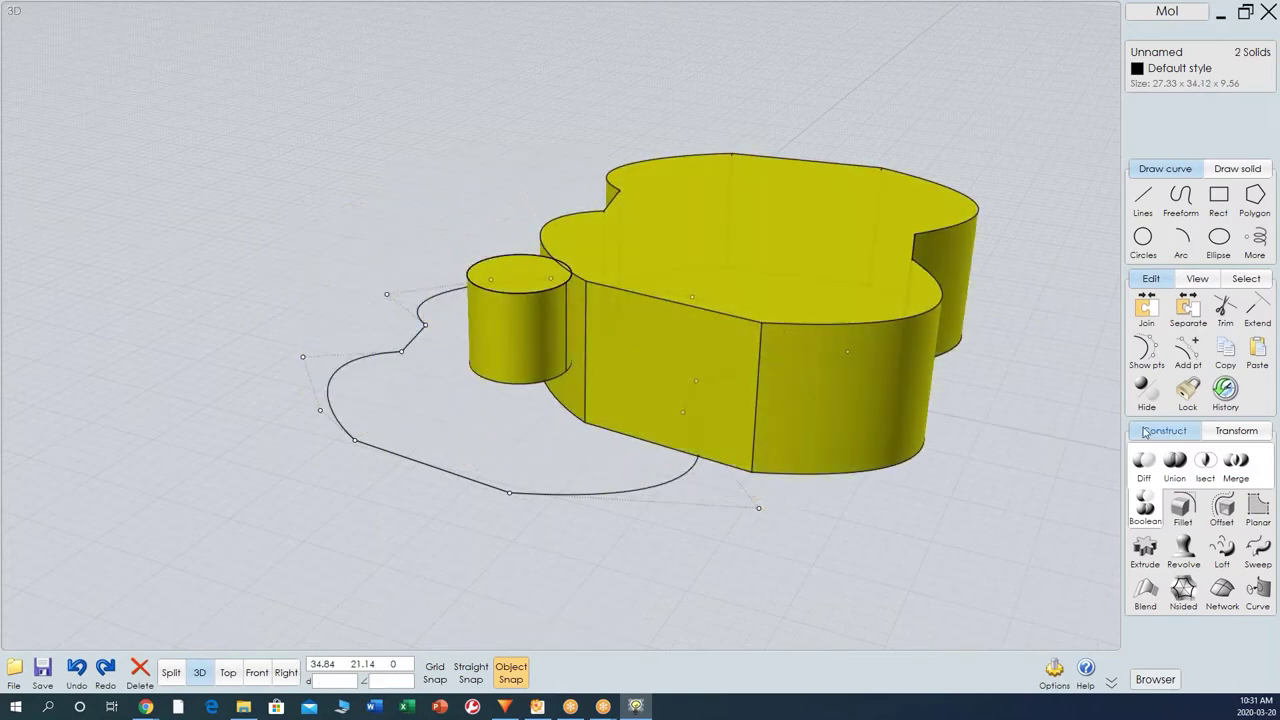
pyautogui.click(1236, 432)
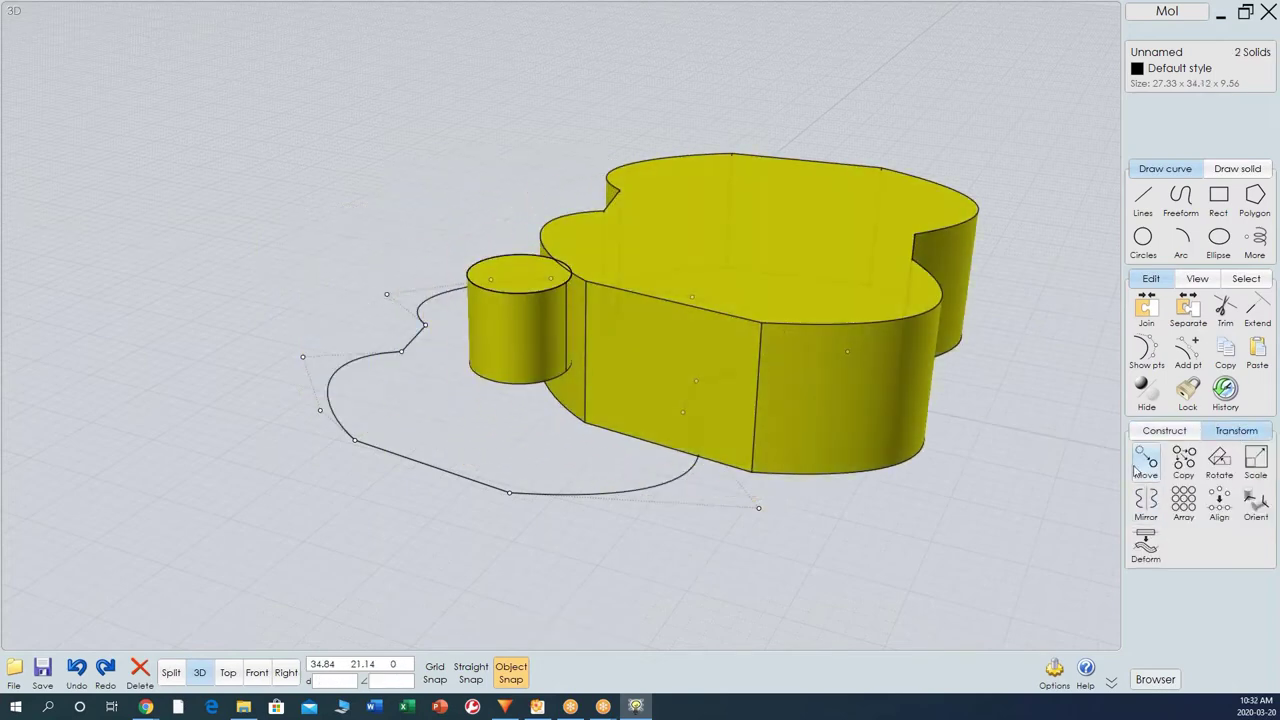
pyautogui.click(1146, 460)
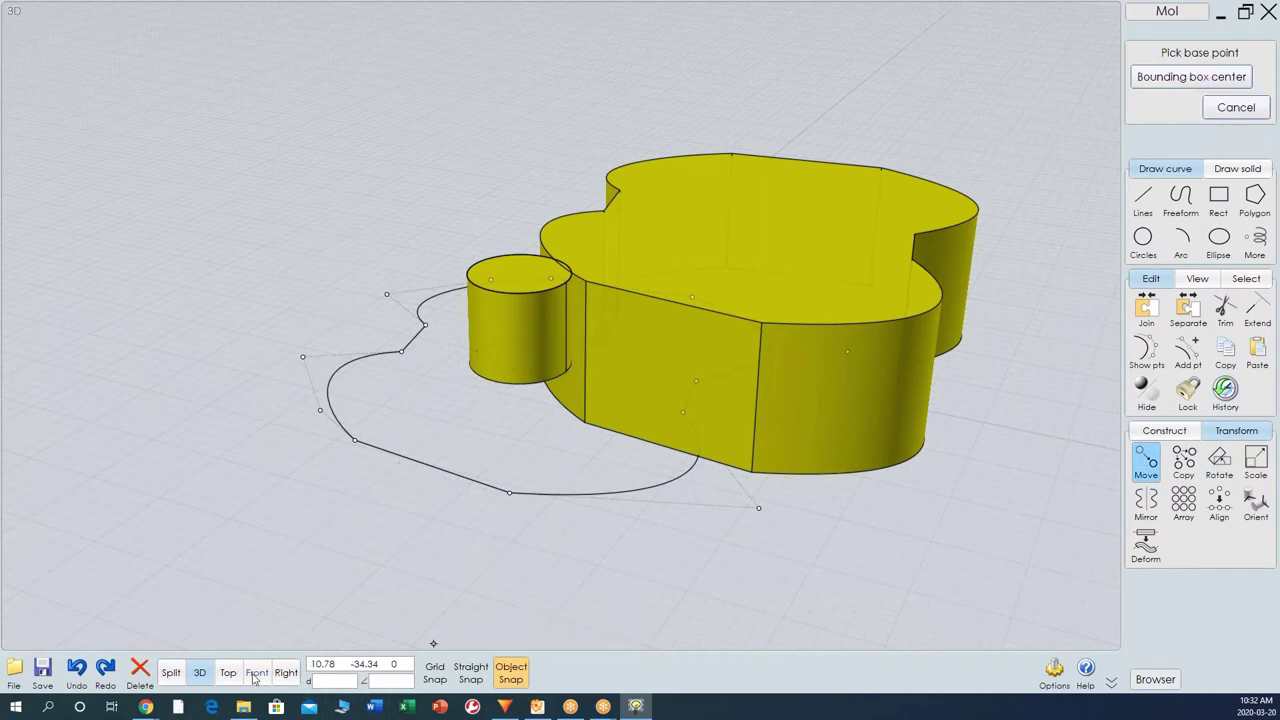
pyautogui.click(171, 673)
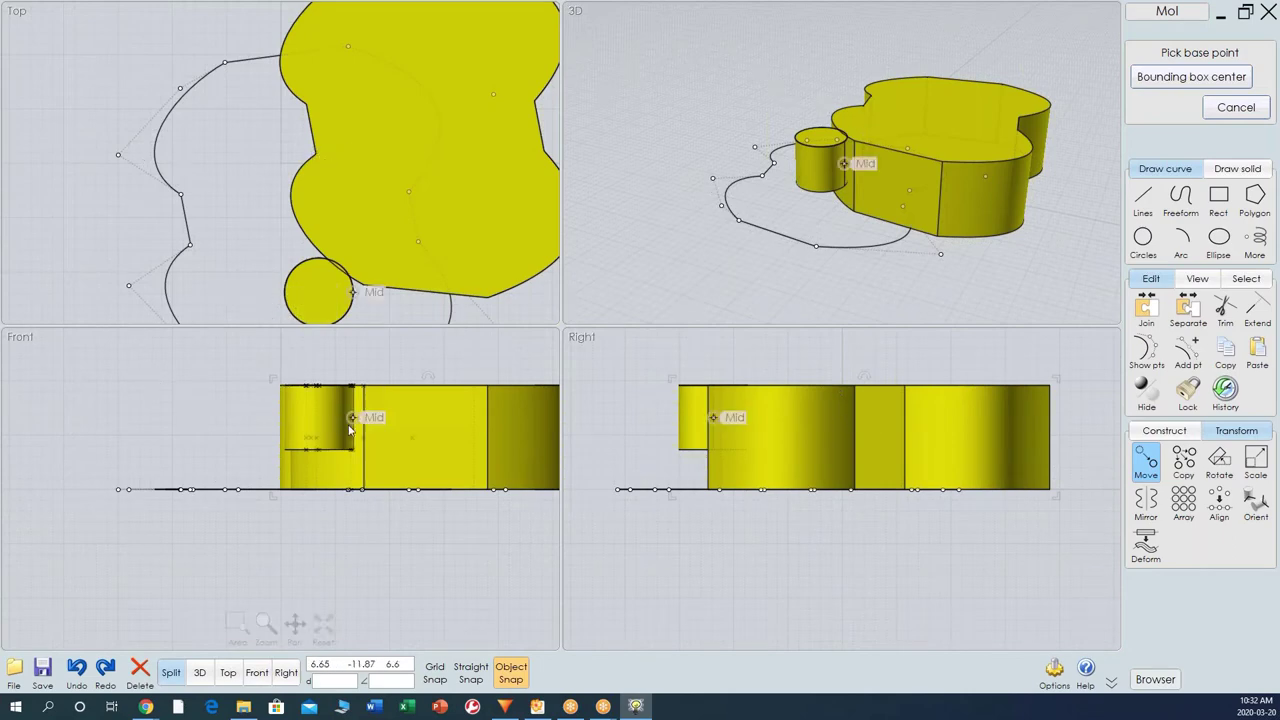
pyautogui.click(306, 452)
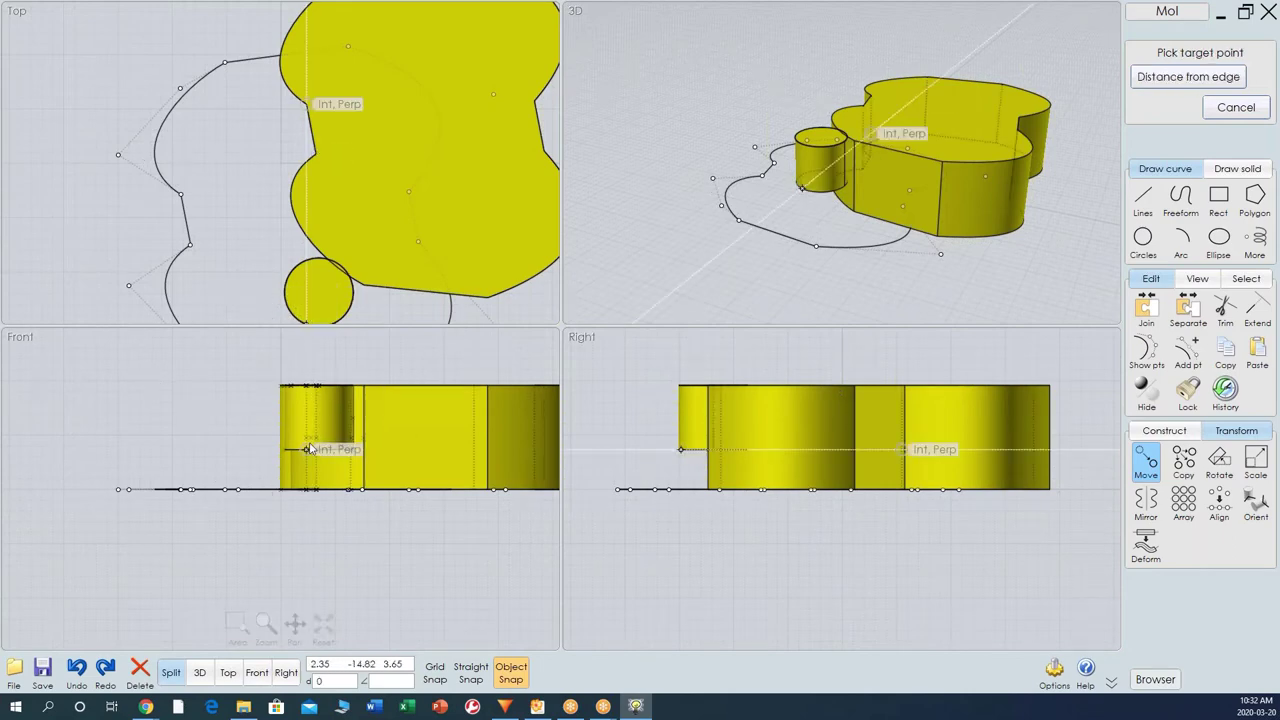
pyautogui.click(309, 437)
pyautogui.click(237, 438)
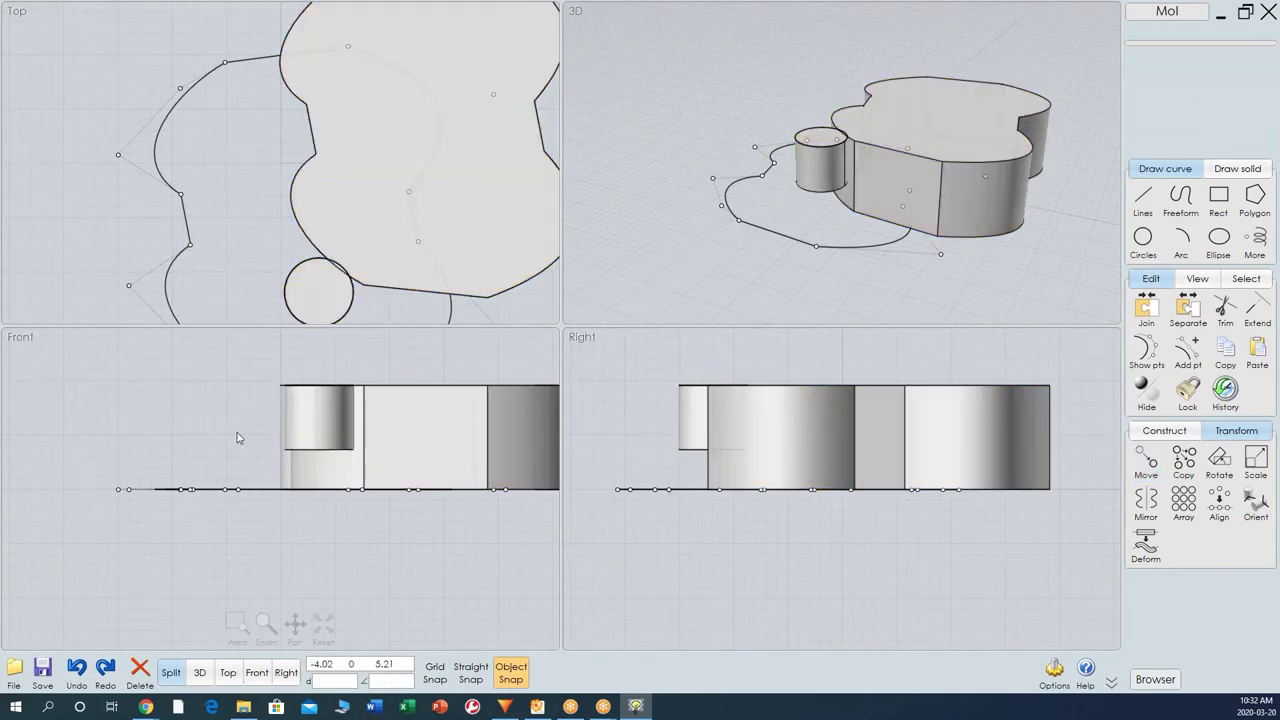
# Move the cylinder up and slightly sideways so its upper end protrudes above the large solid's top face.
pyautogui.click(310, 428)
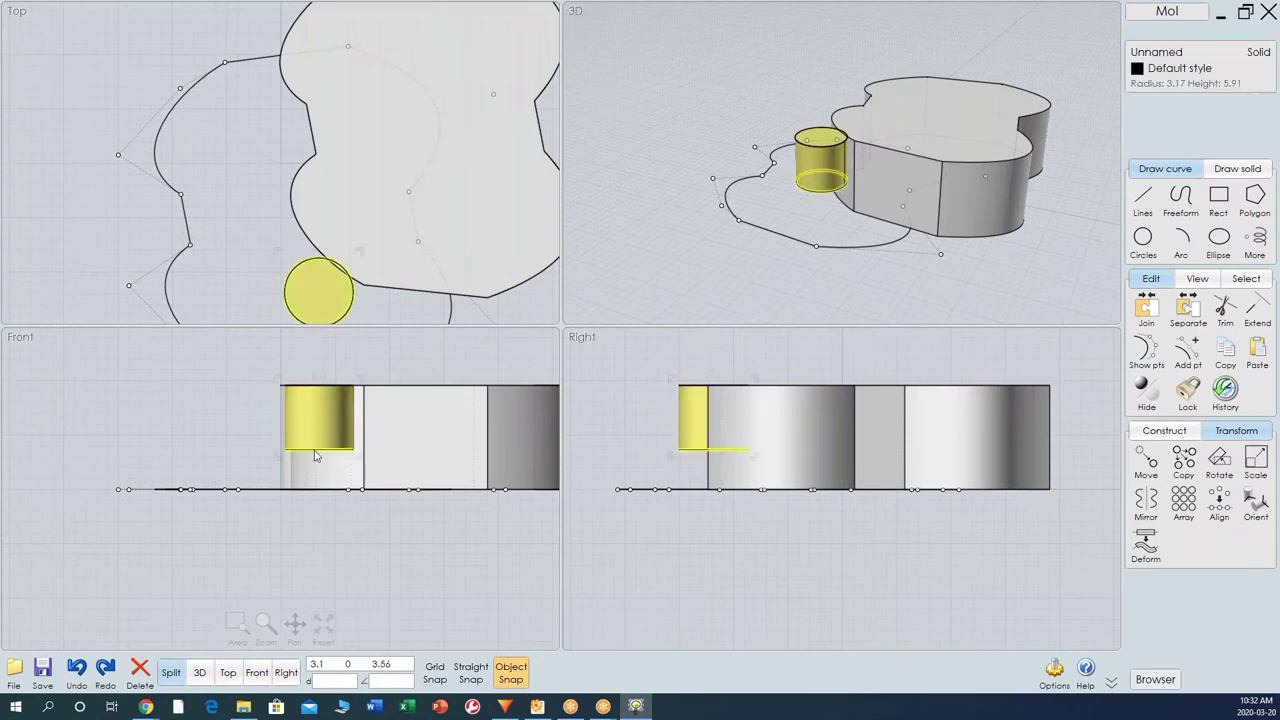
pyautogui.click(1147, 462)
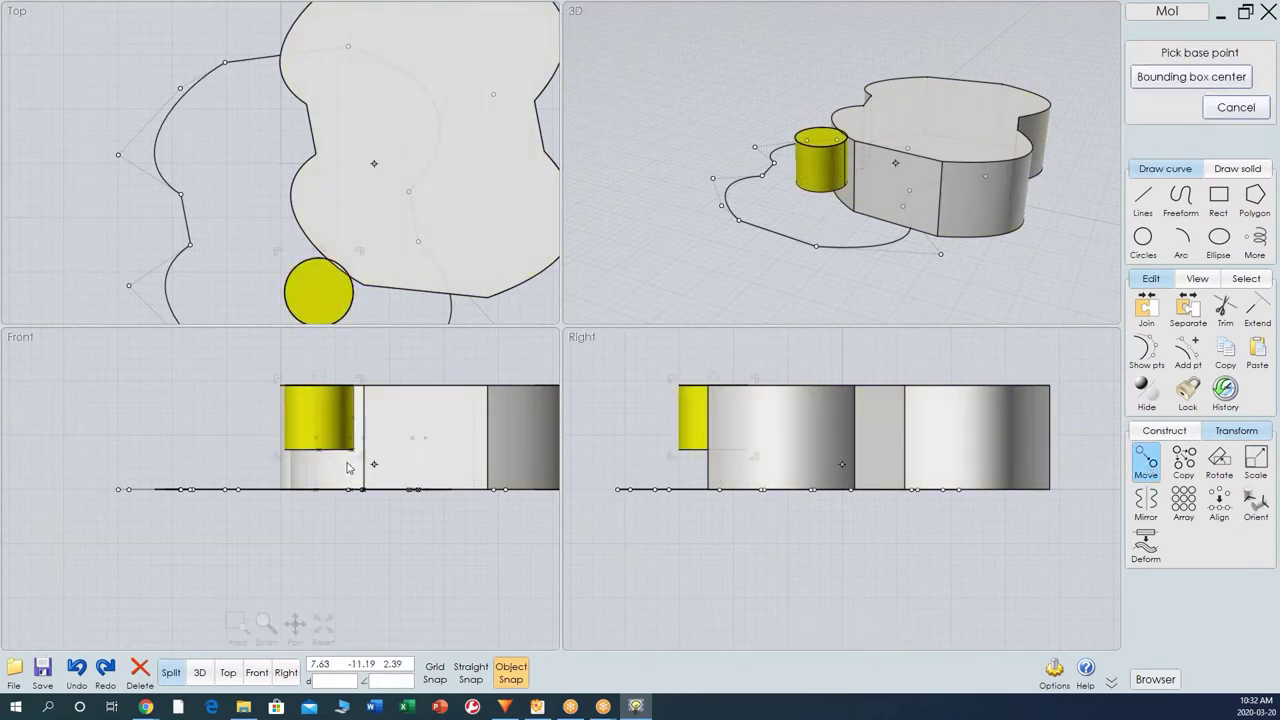
pyautogui.click(318, 449)
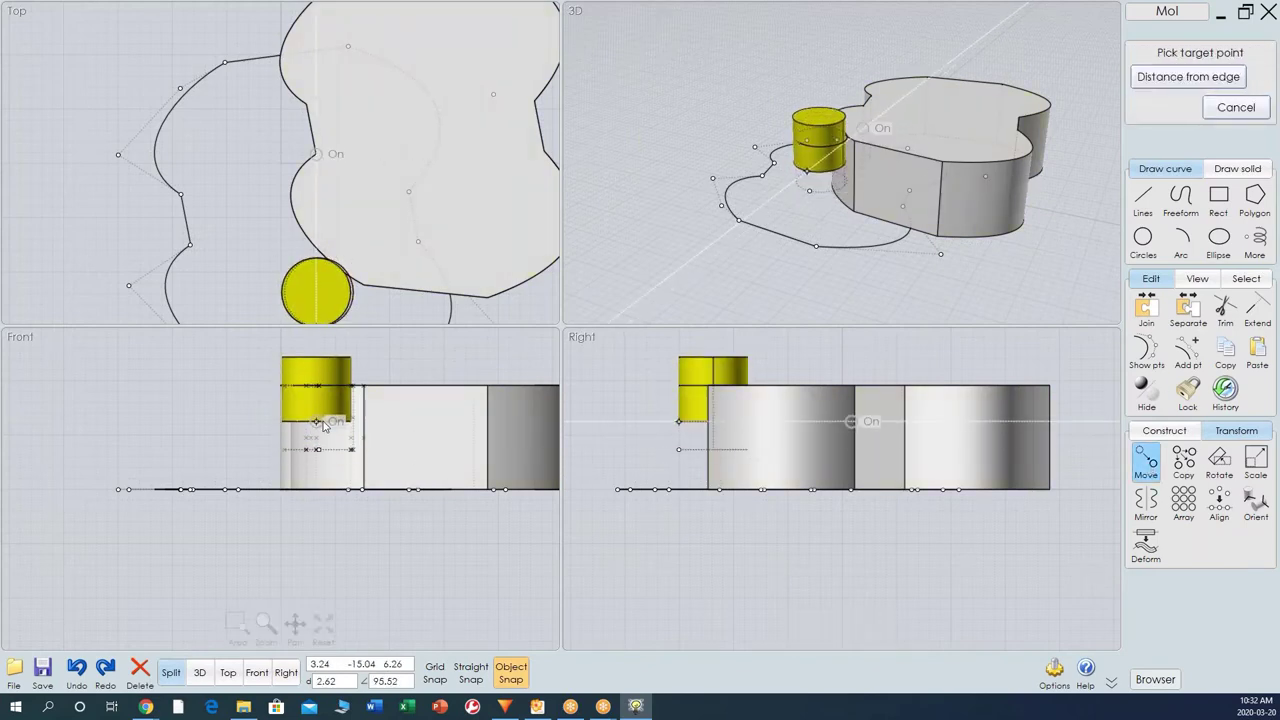
pyautogui.click(339, 441)
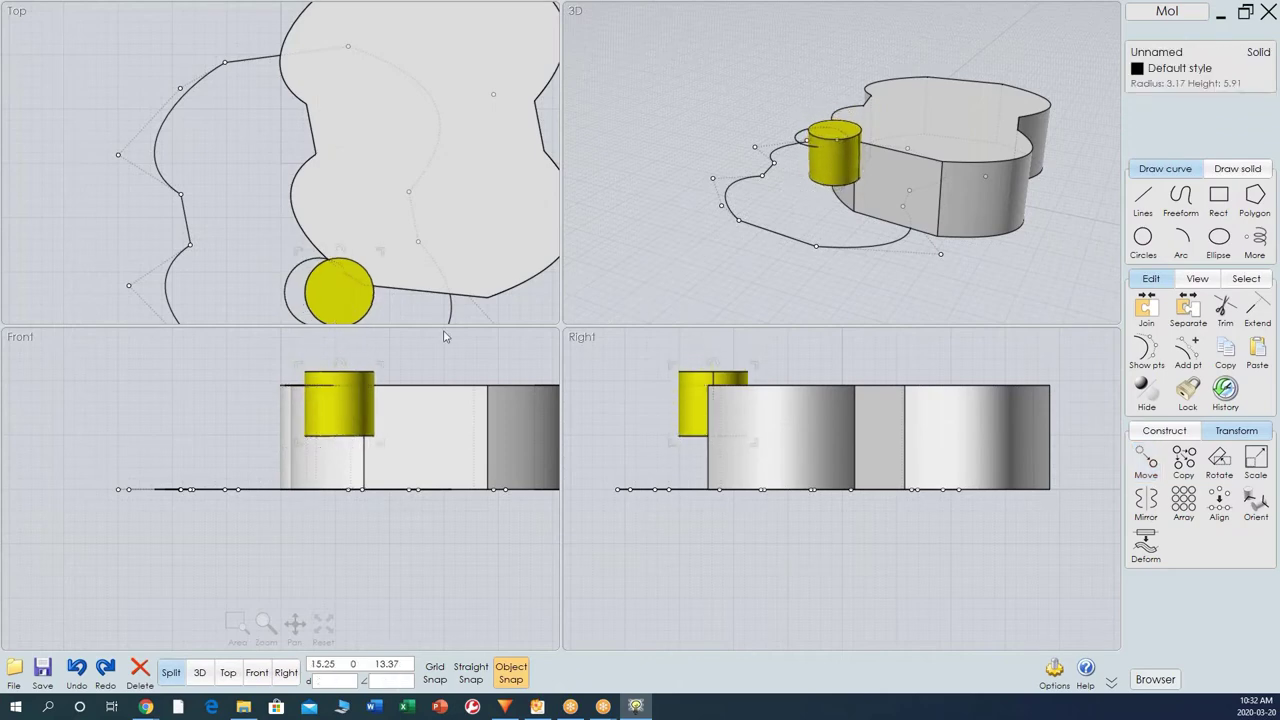
# Shift both solids together slightly, deselect them, and move only the large solid back over its outline so the cylinder sits partly inside it.
pyautogui.click(438, 210)
pyautogui.moveTo(447, 217); pyautogui.dragTo(417, 217)
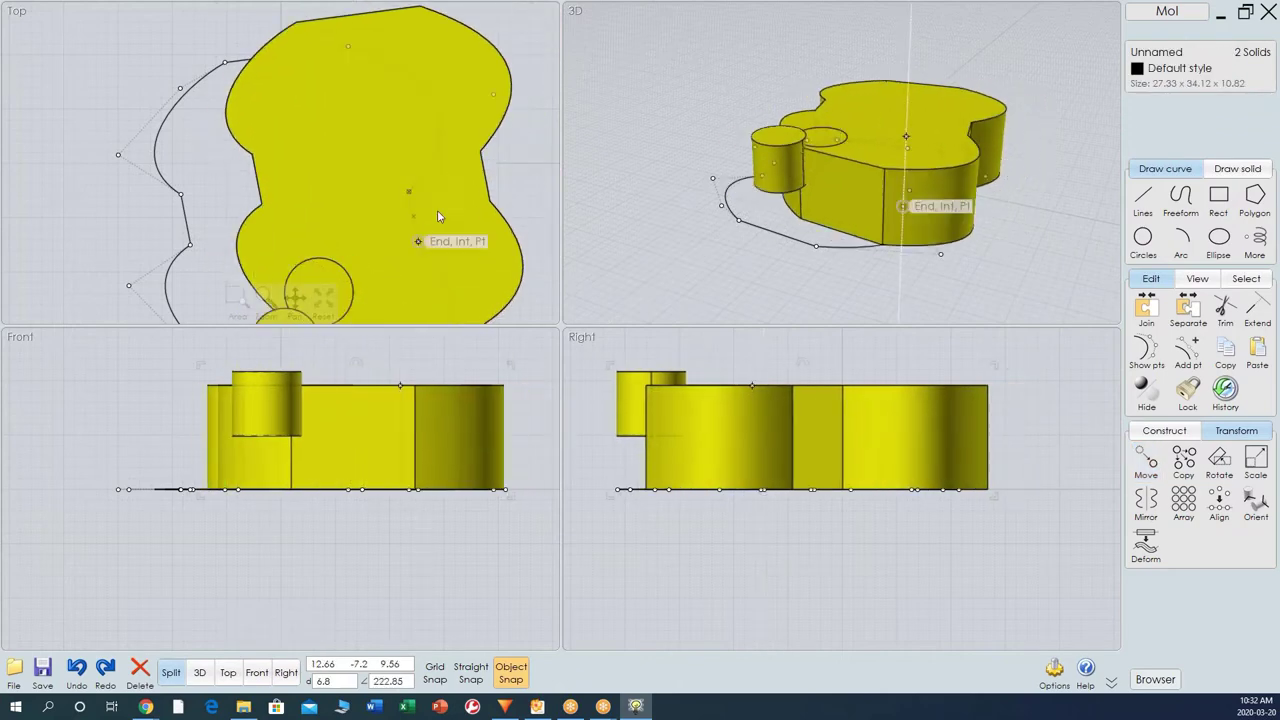
pyautogui.click(541, 169)
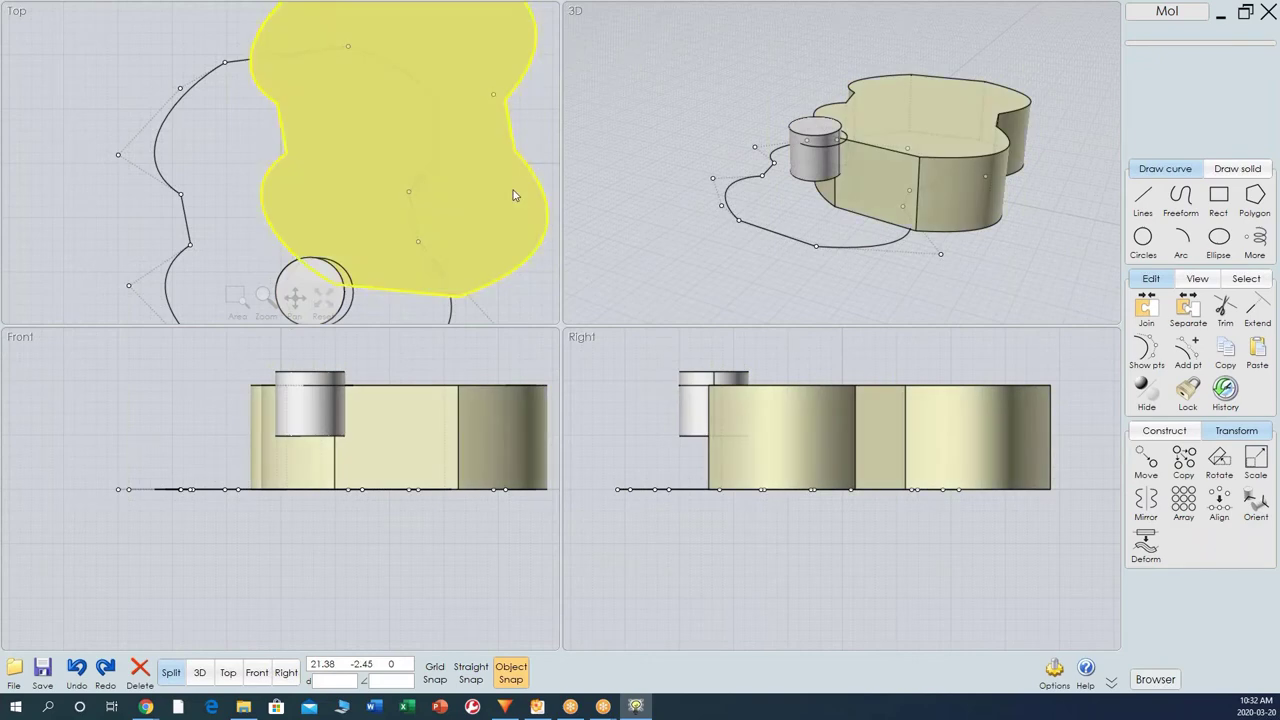
pyautogui.click(514, 194)
pyautogui.moveTo(506, 194); pyautogui.dragTo(404, 290)
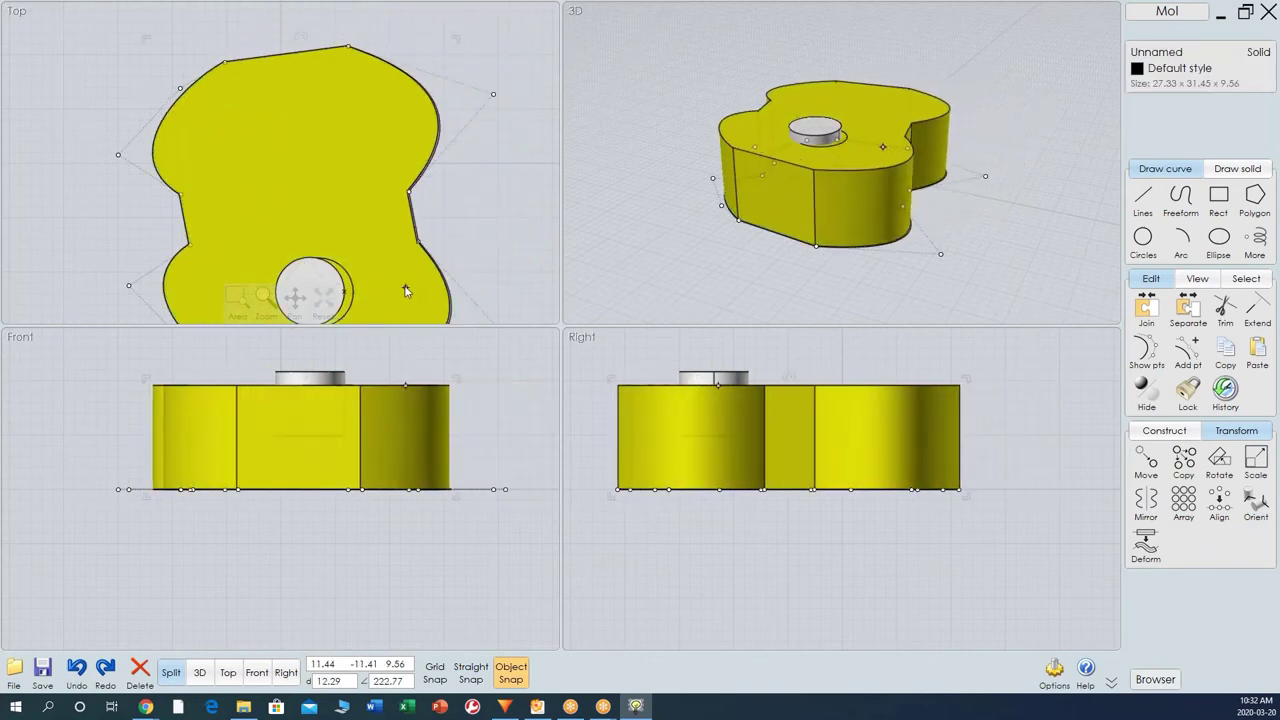
pyautogui.click(1000, 160)
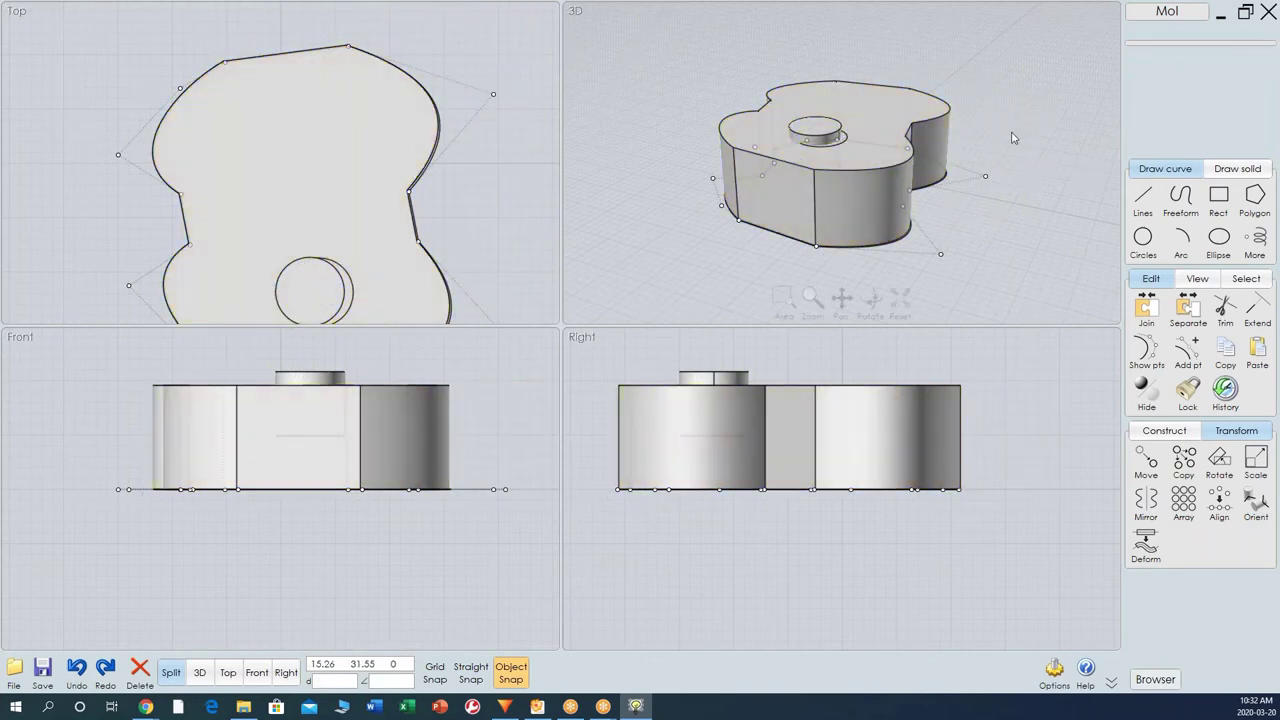
# Subtract the cylinder from the large solid with a Boolean difference, without keeping the cutting object.
pyautogui.click(1156, 434)
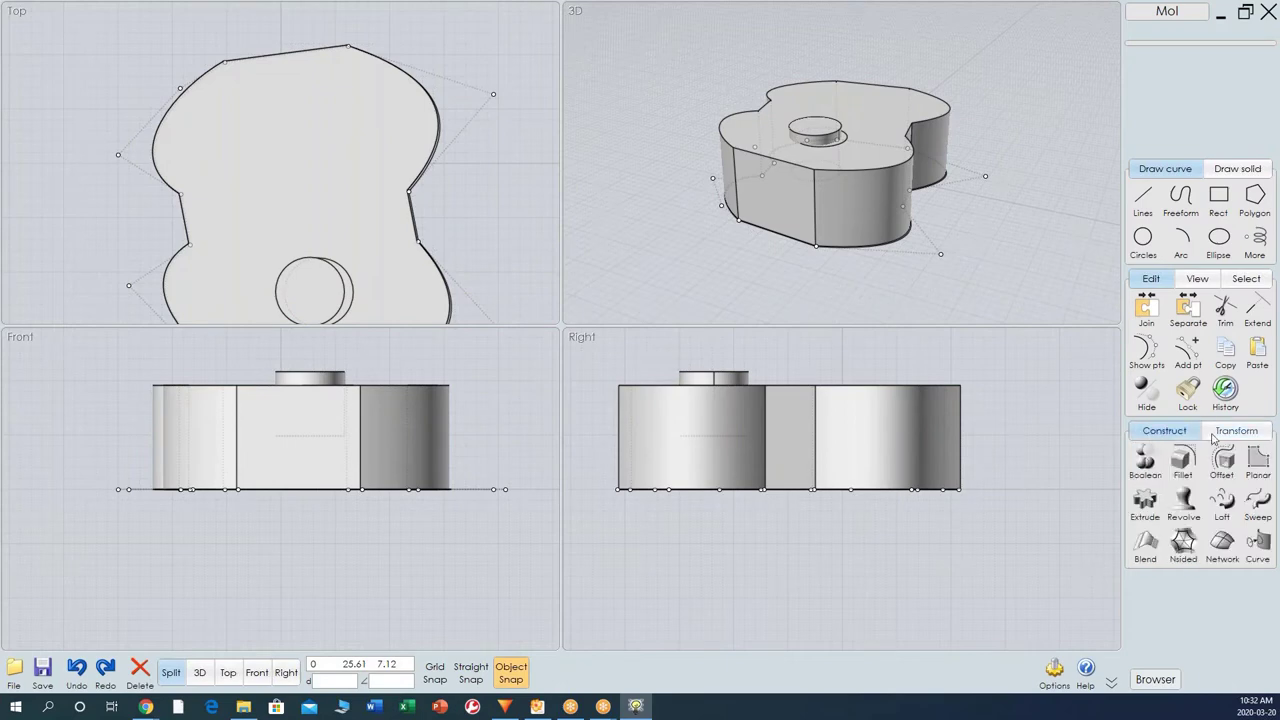
pyautogui.click(1146, 462)
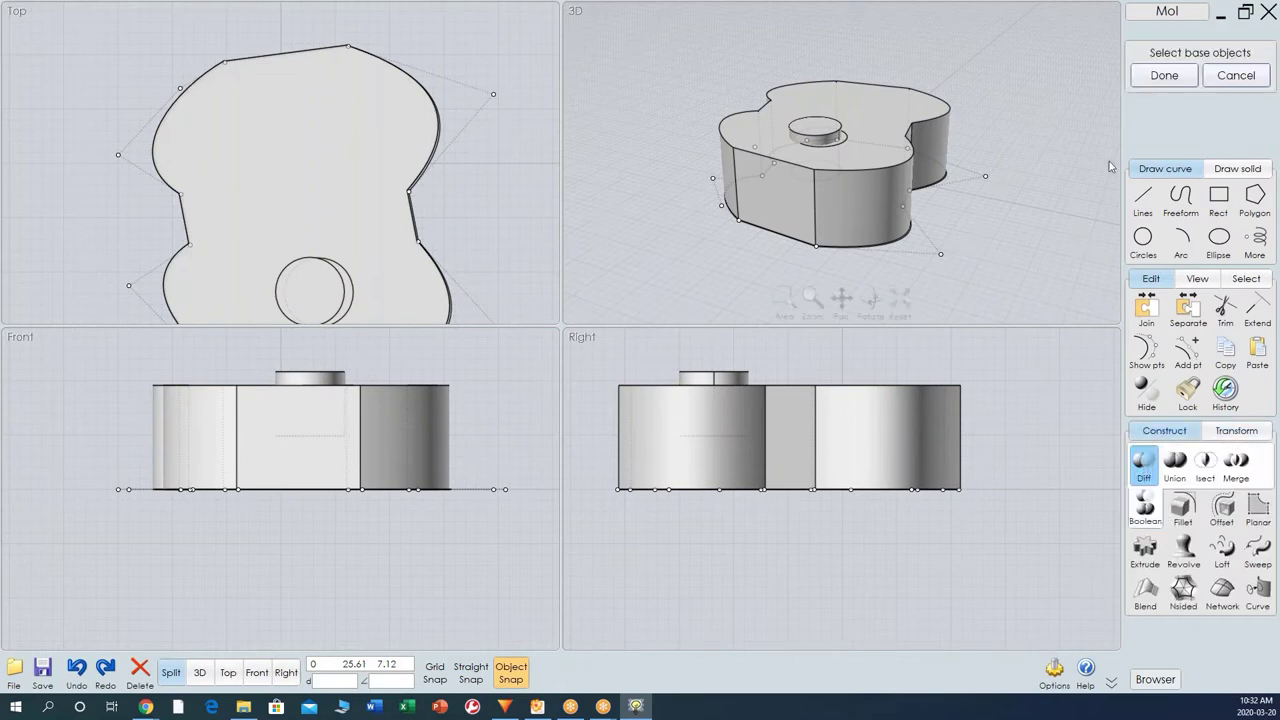
pyautogui.click(871, 131)
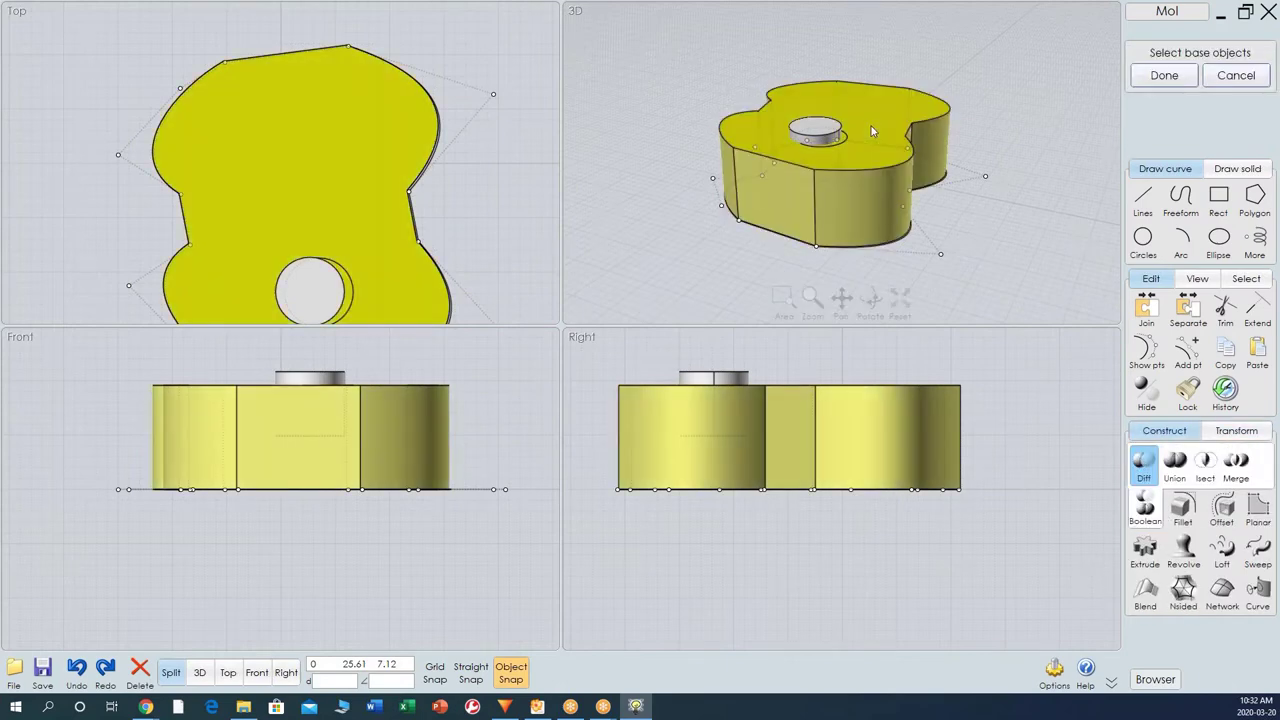
pyautogui.click(1164, 76)
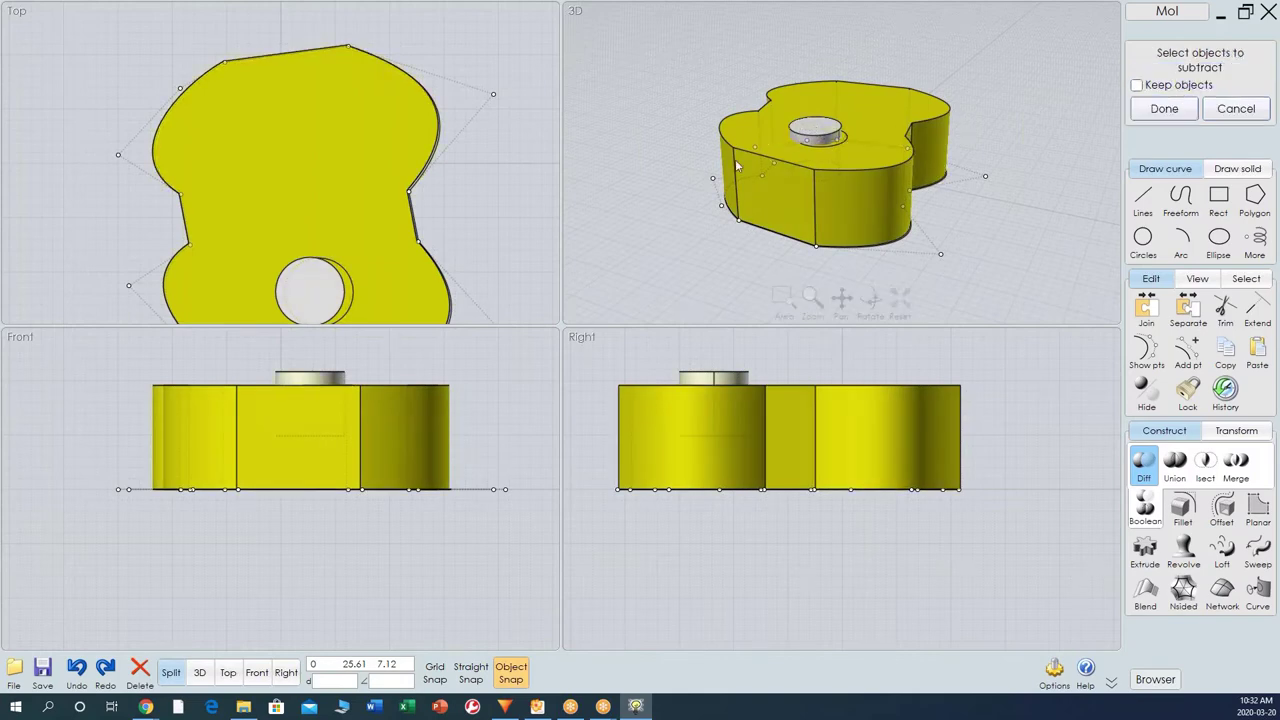
pyautogui.click(313, 275)
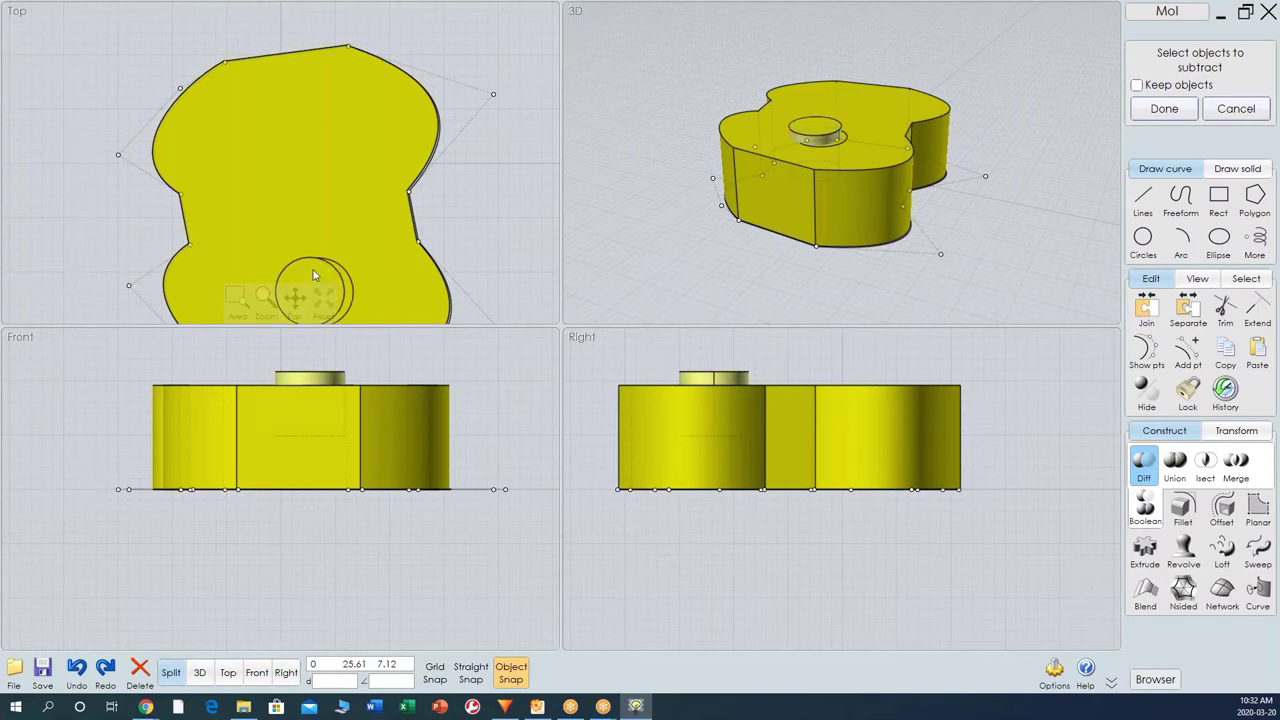
pyautogui.click(1164, 108)
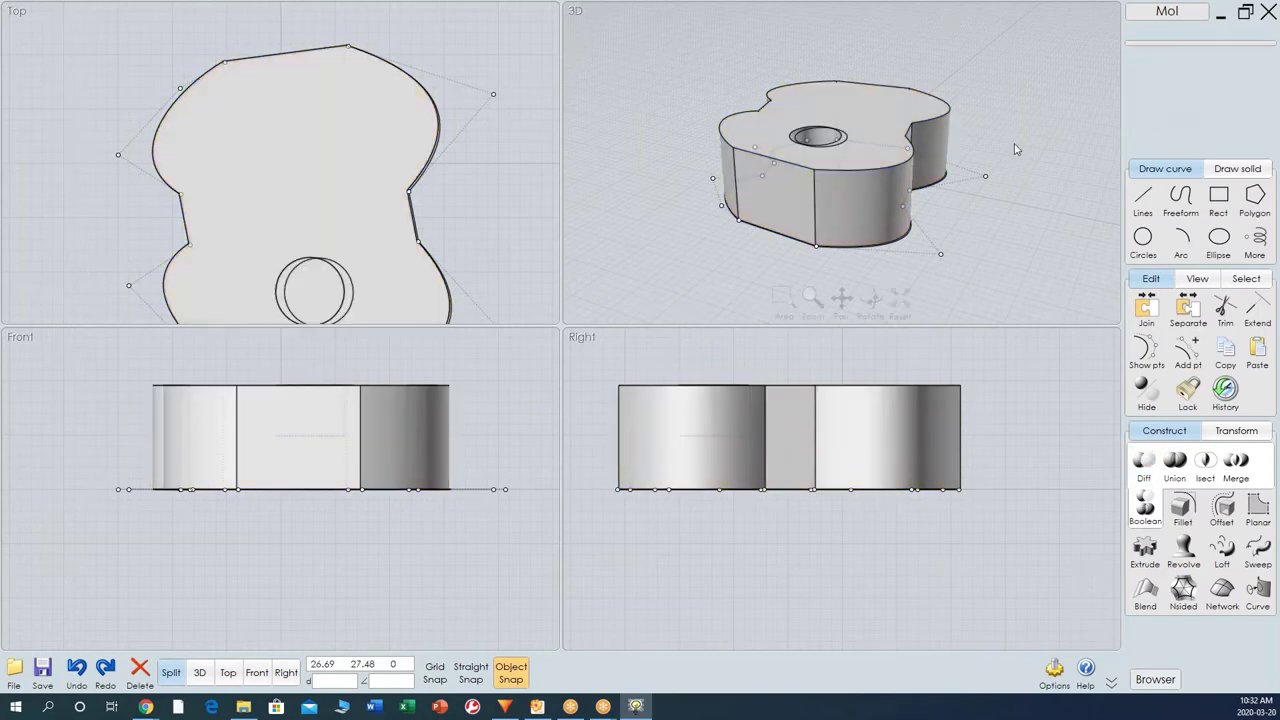
# Move the cut solid away from the original outline and circle, inspect its round pocket, and deselect it.
pyautogui.click(366, 152)
pyautogui.moveTo(366, 152); pyautogui.dragTo(472, 107)
pyautogui.moveTo(956, 185); pyautogui.dragTo(882, 195, button='right')
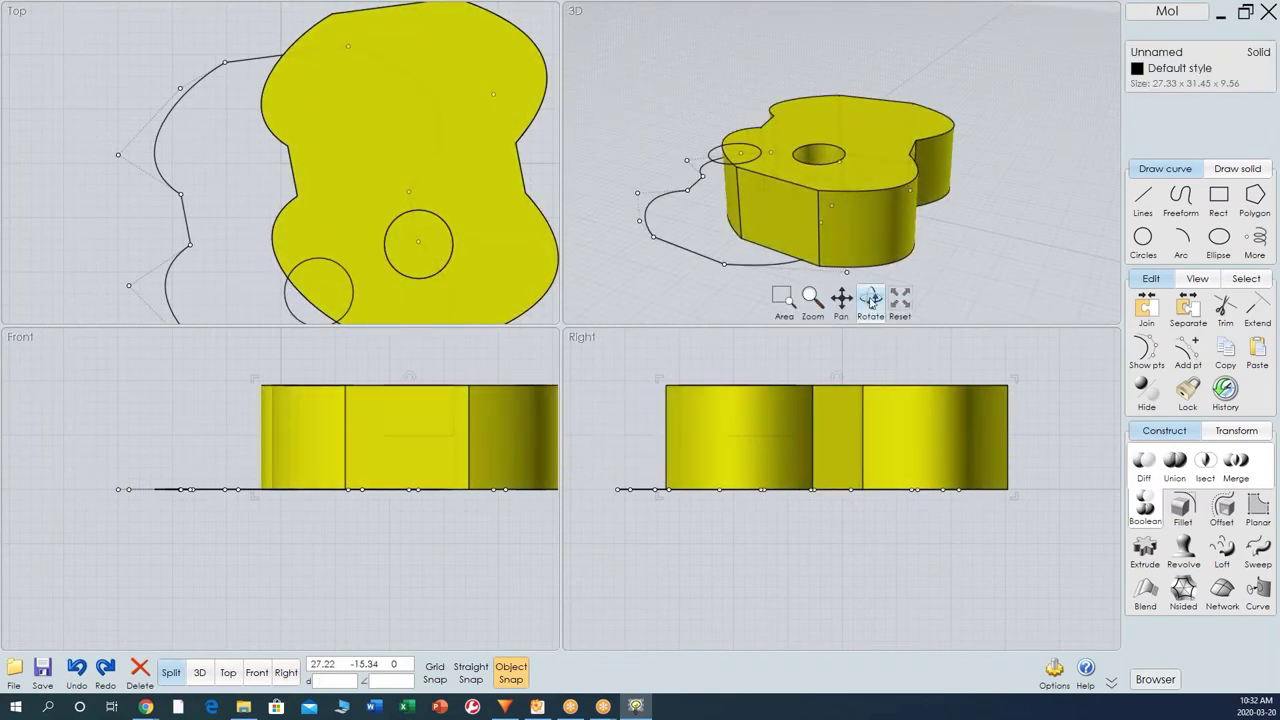
pyautogui.click(985, 227)
pyautogui.moveTo(985, 227); pyautogui.dragTo(1040, 236, button='right')
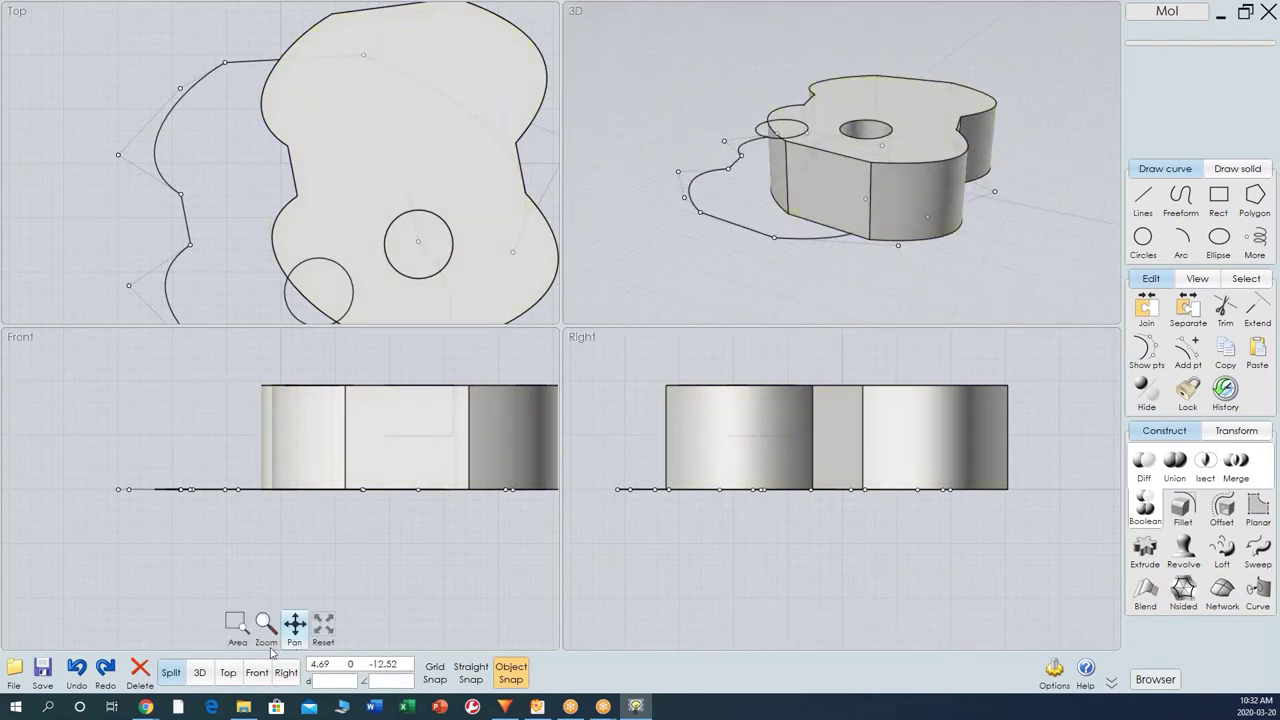
# Switch to the full 3D view and delete the cut solid and all remaining curves to empty the scene.
pyautogui.click(200, 676)
pyautogui.moveTo(762, 252); pyautogui.dragTo(985, 238, button='right')
pyautogui.click(724, 251)
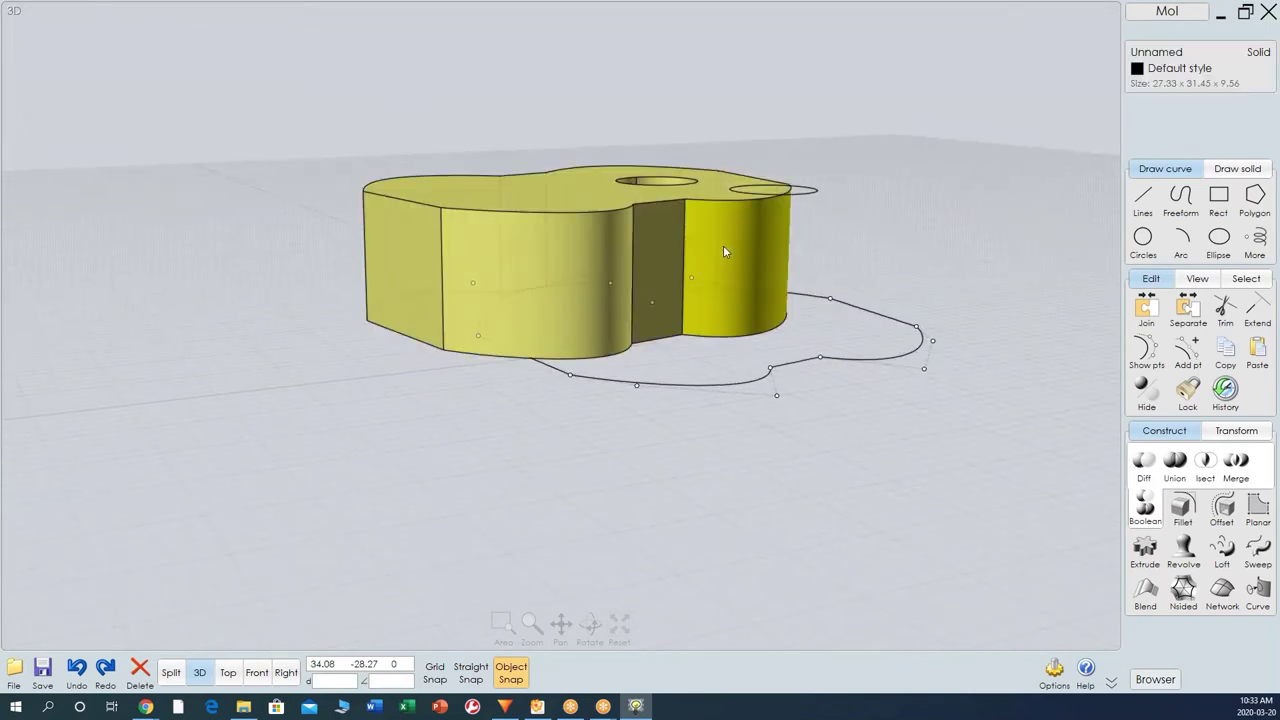
pyautogui.press('Delete')
pyautogui.moveTo(997, 134); pyautogui.dragTo(253, 547)
pyautogui.press('Delete')
pyautogui.moveTo(771, 409); pyautogui.dragTo(774, 468, button='right')
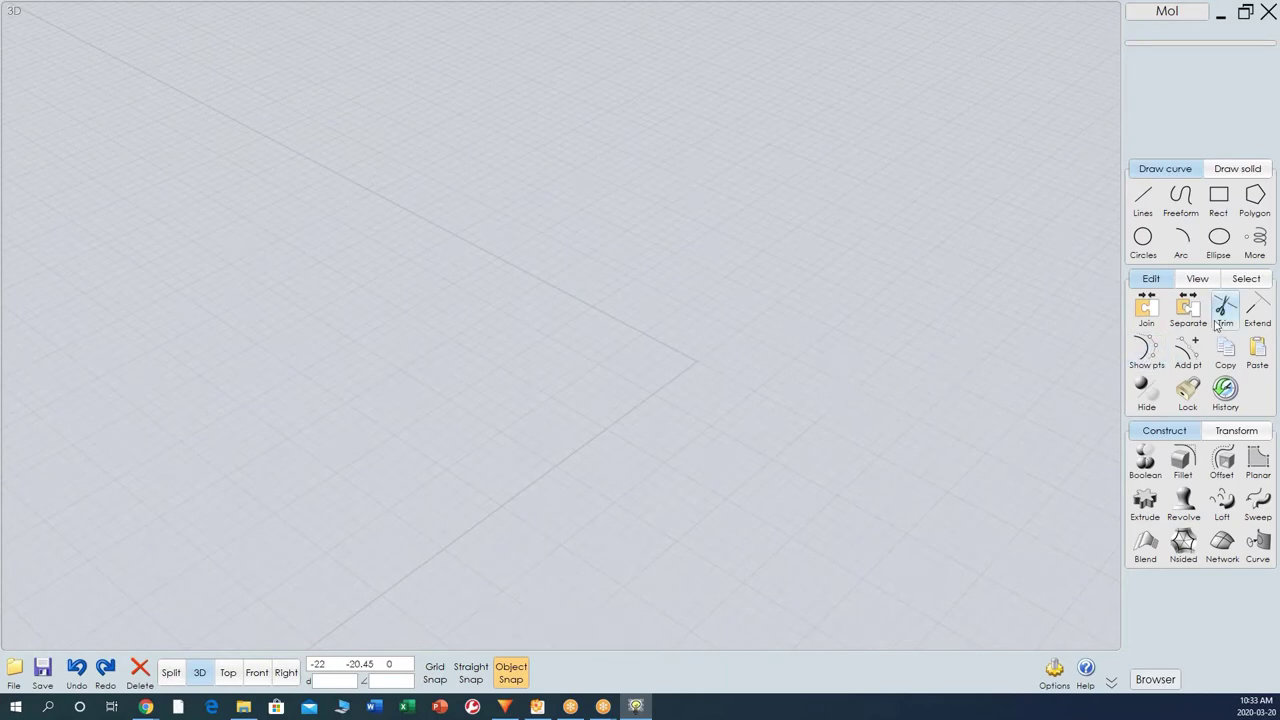
# Draw a three-point control point curve bowing outward on the near side of the empty ground plane.
pyautogui.click(1181, 197)
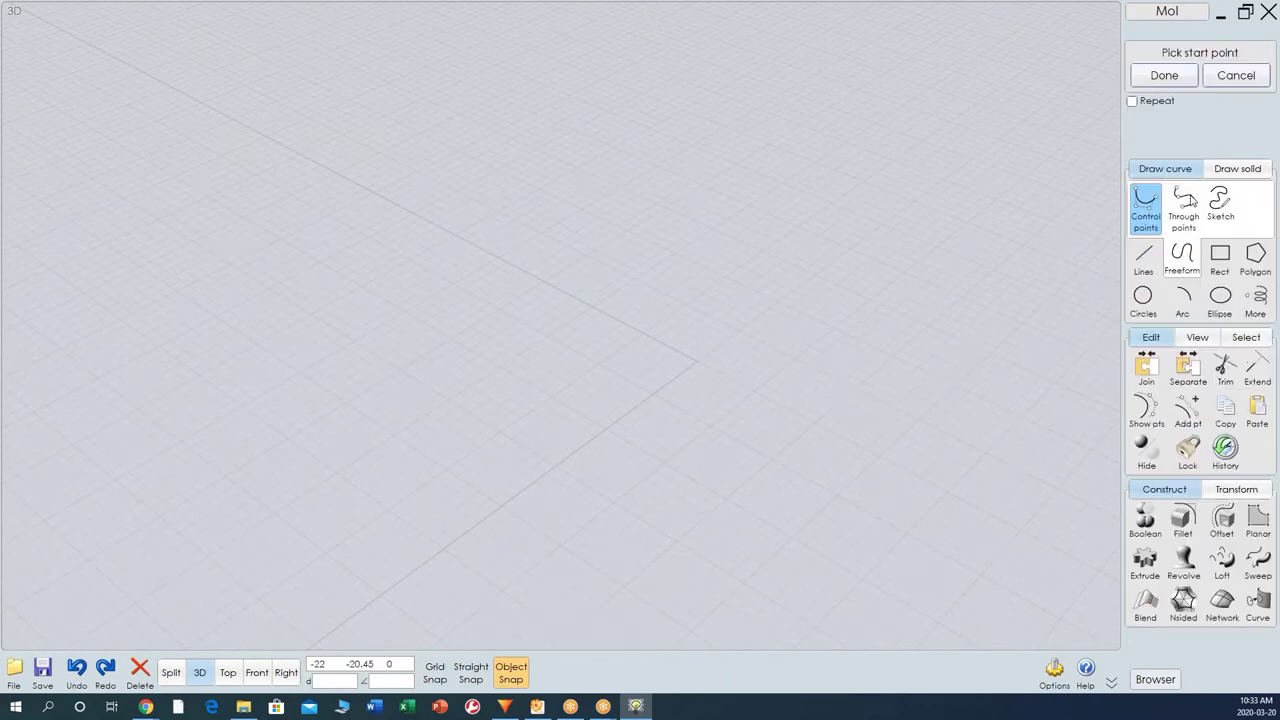
pyautogui.click(298, 330)
pyautogui.click(315, 490)
pyautogui.click(601, 519)
pyautogui.rightClick(629, 506)
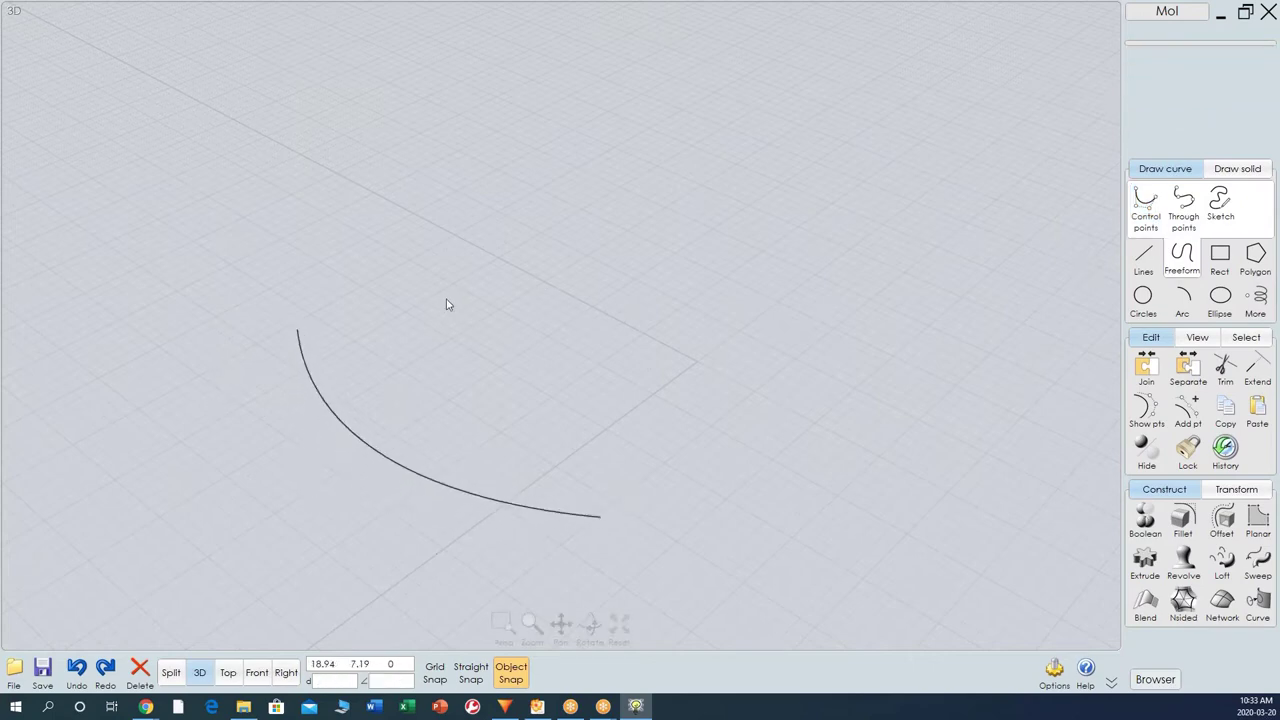
# Draw a second three-point control point curve opposite the first, about 24.5 by 6 units, and leave the curve command.
pyautogui.rightClick(472, 293)
pyautogui.click(467, 236)
pyautogui.click(637, 249)
pyautogui.click(749, 323)
pyautogui.rightClick(791, 427)
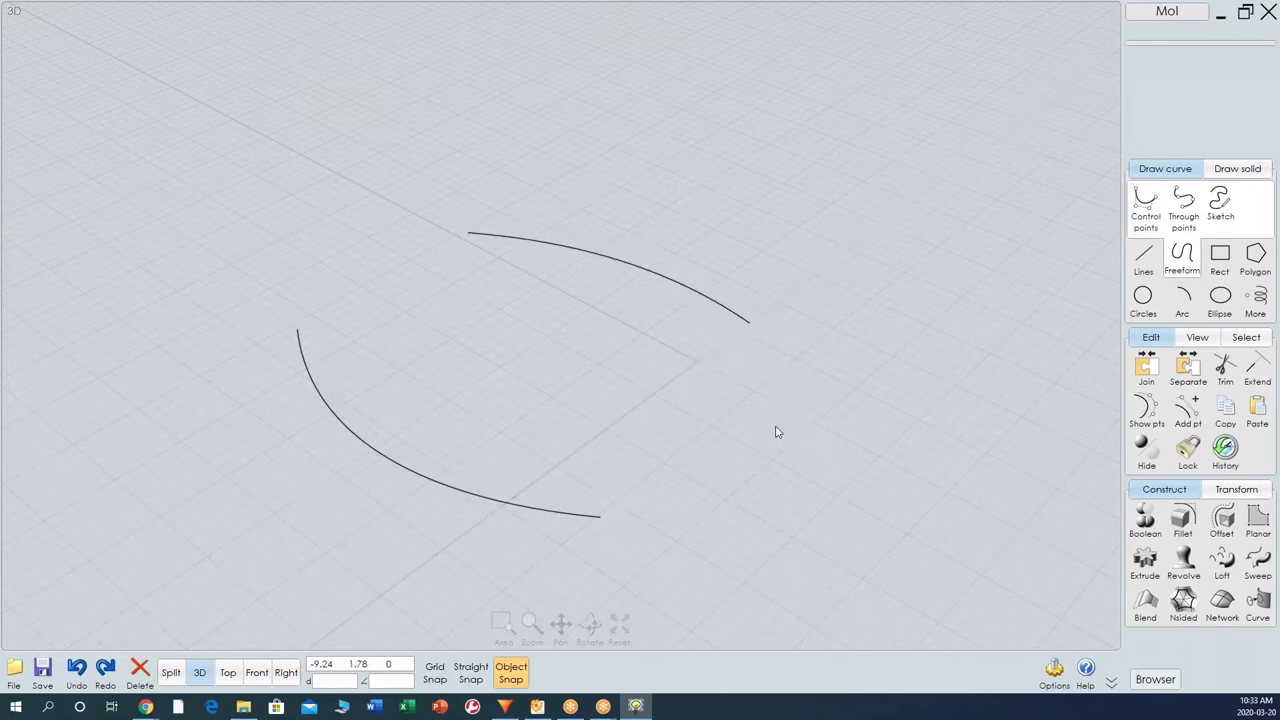
pyautogui.rightClick(447, 337)
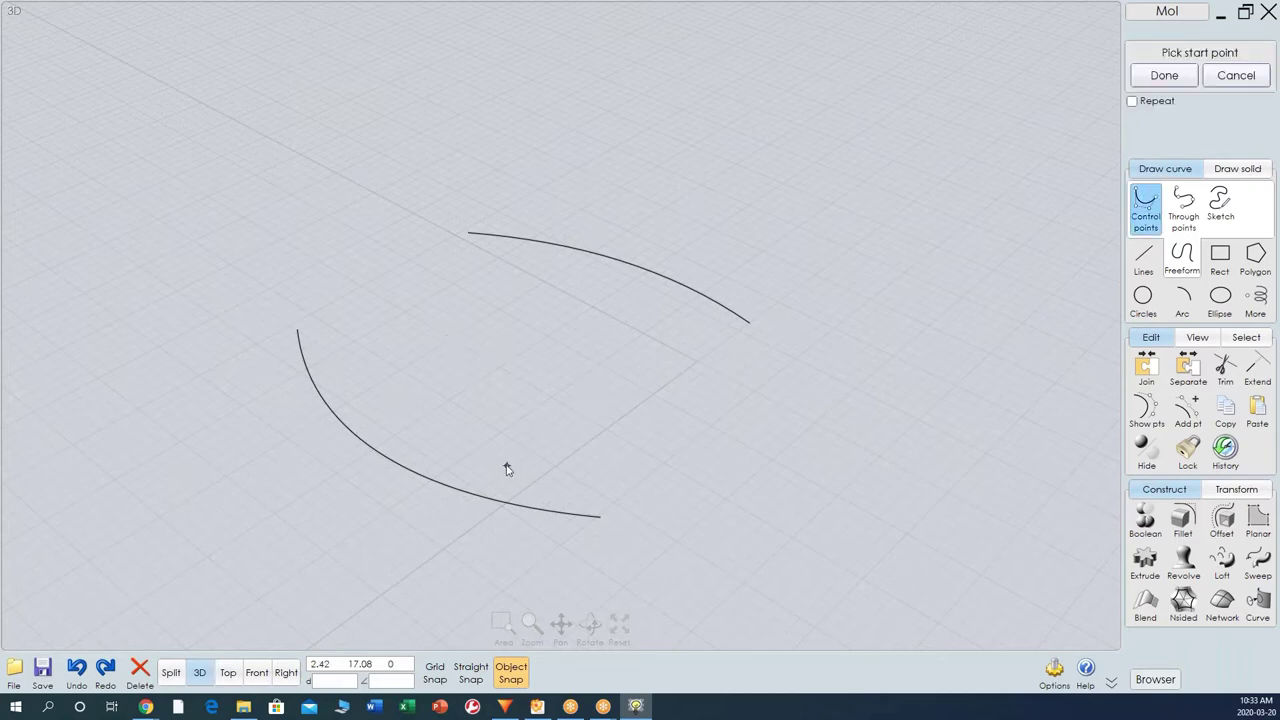
pyautogui.press('Escape')
# In the split layout, show the second curve's control points and pull its middle point outward and up to a height of about 8.6.
pyautogui.click(653, 281)
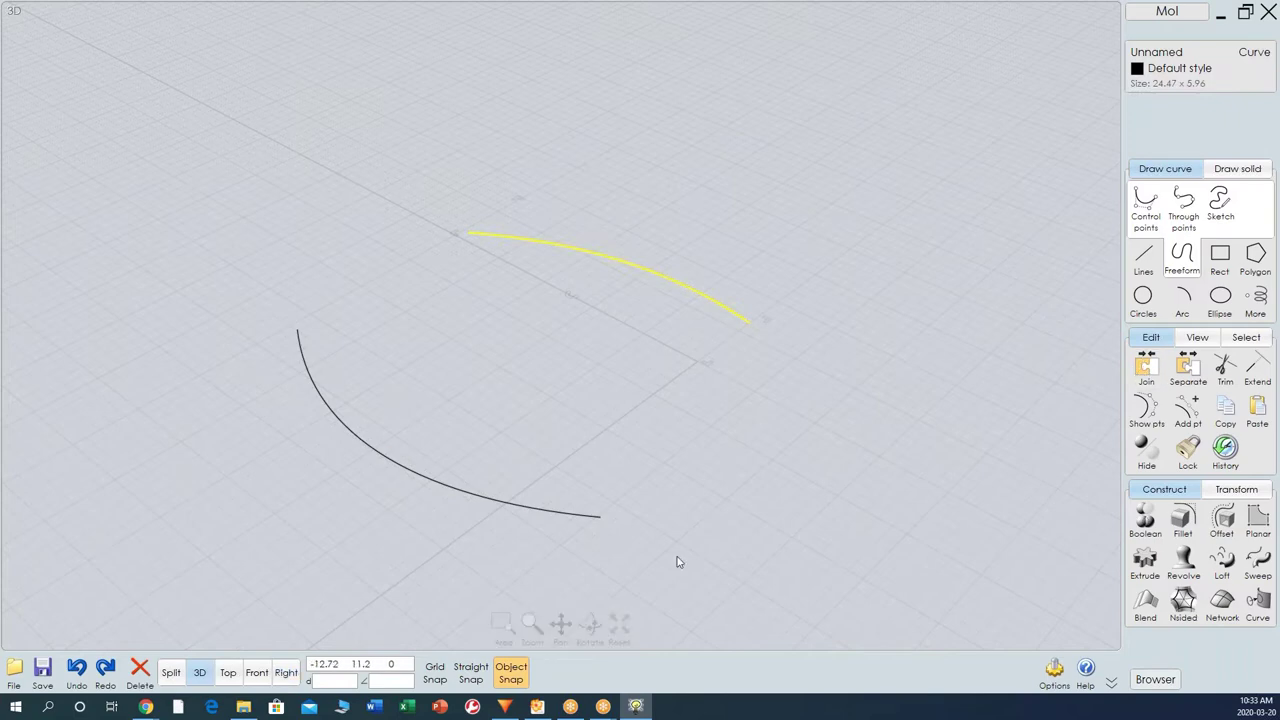
pyautogui.click(171, 673)
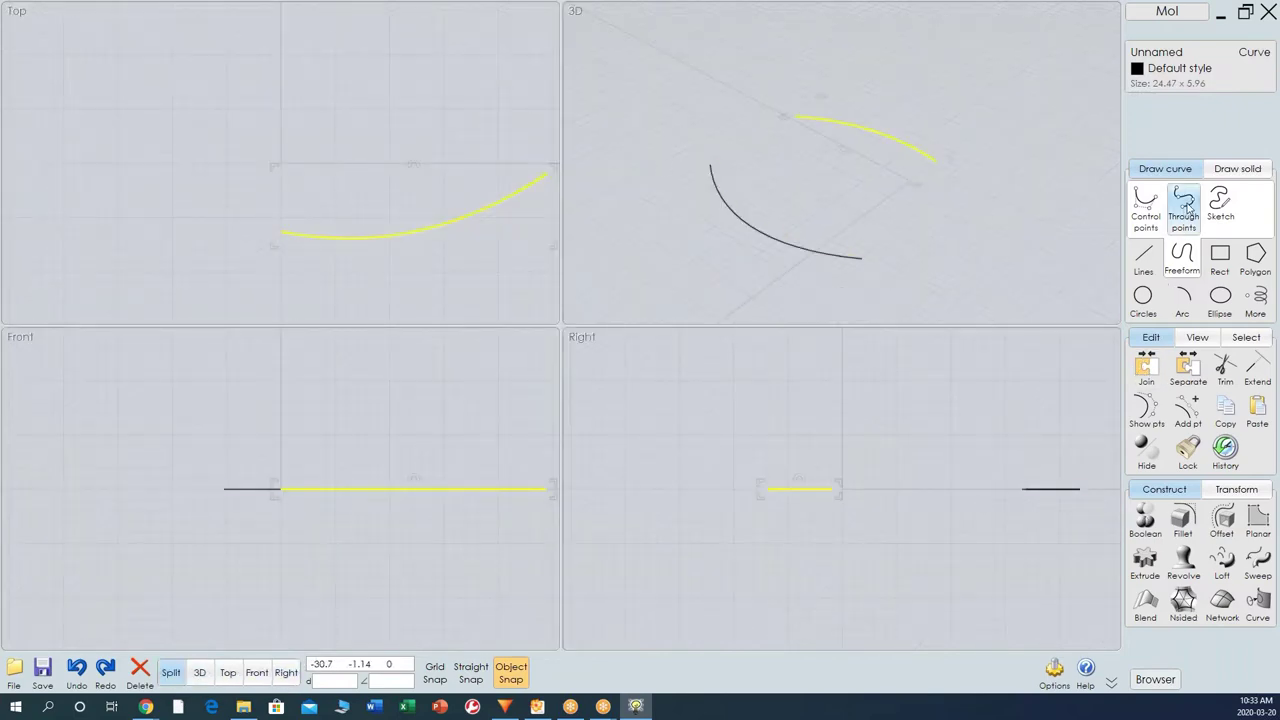
pyautogui.click(1146, 410)
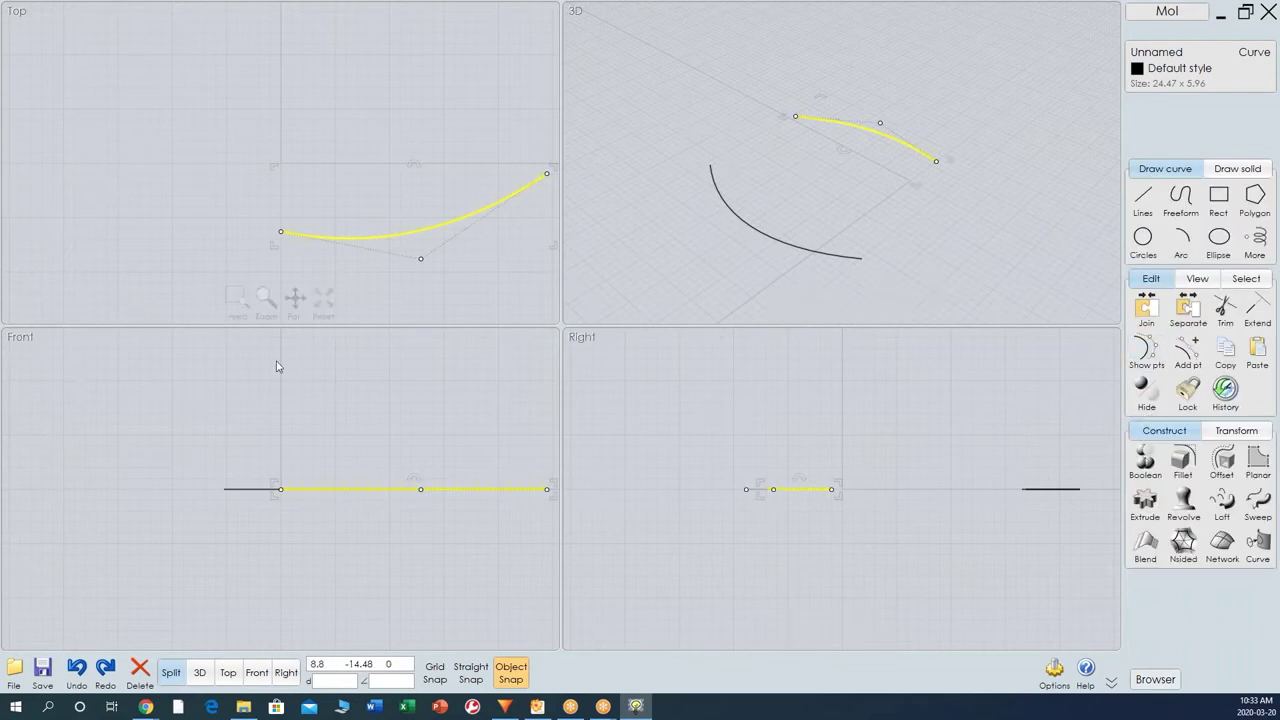
pyautogui.moveTo(421, 490); pyautogui.dragTo(438, 390)
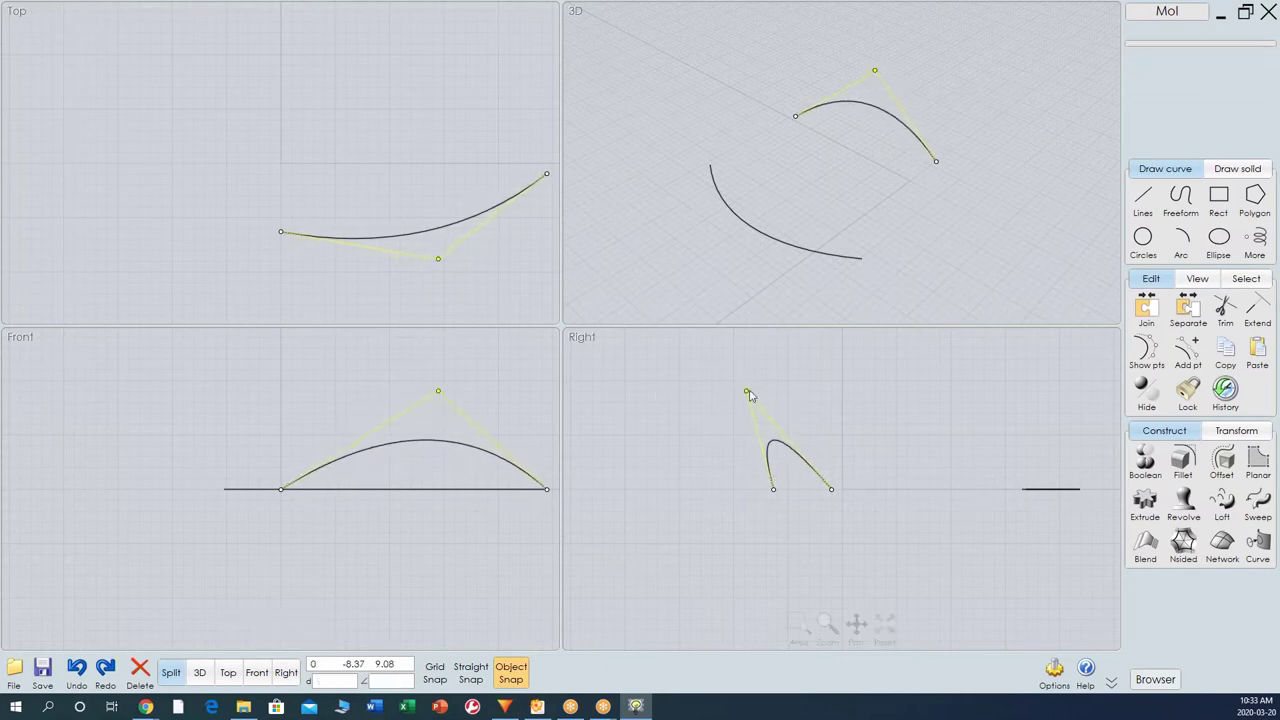
pyautogui.moveTo(746, 395); pyautogui.dragTo(711, 399)
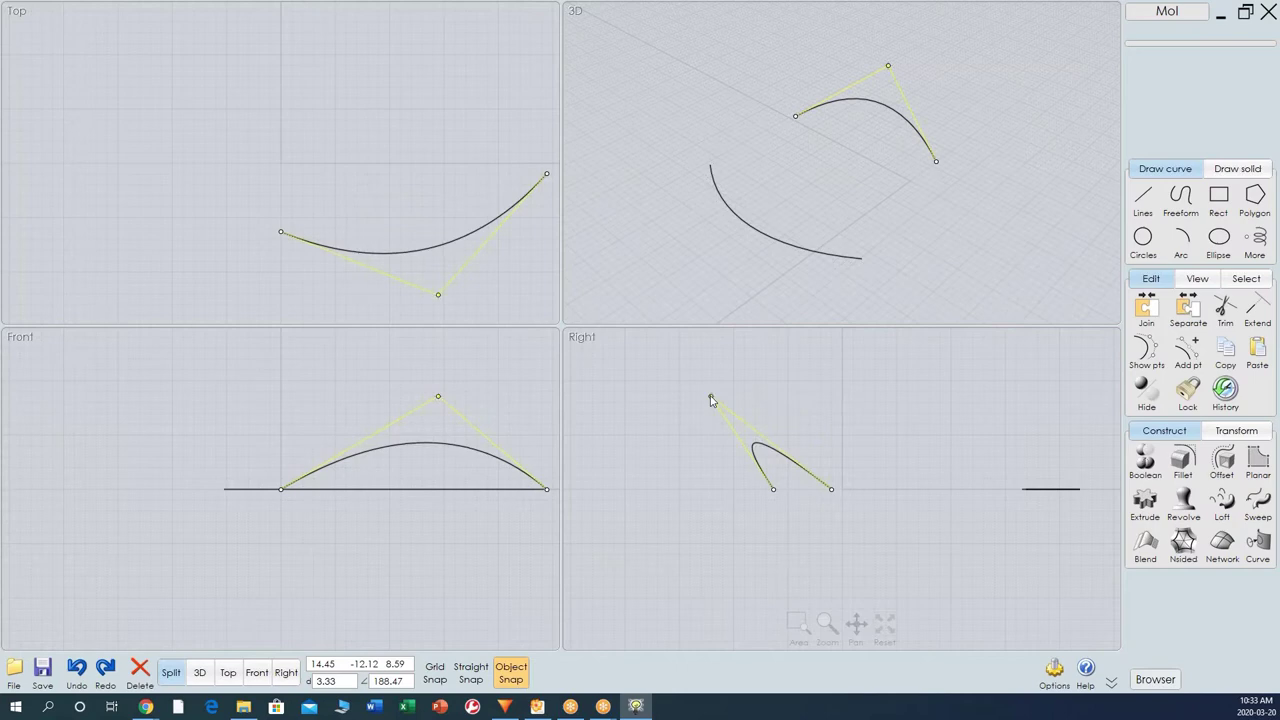
# Raise the whole arched curve above the ground plane, lower its middle control point slightly, and deselect it.
pyautogui.moveTo(440, 445); pyautogui.dragTo(434, 411)
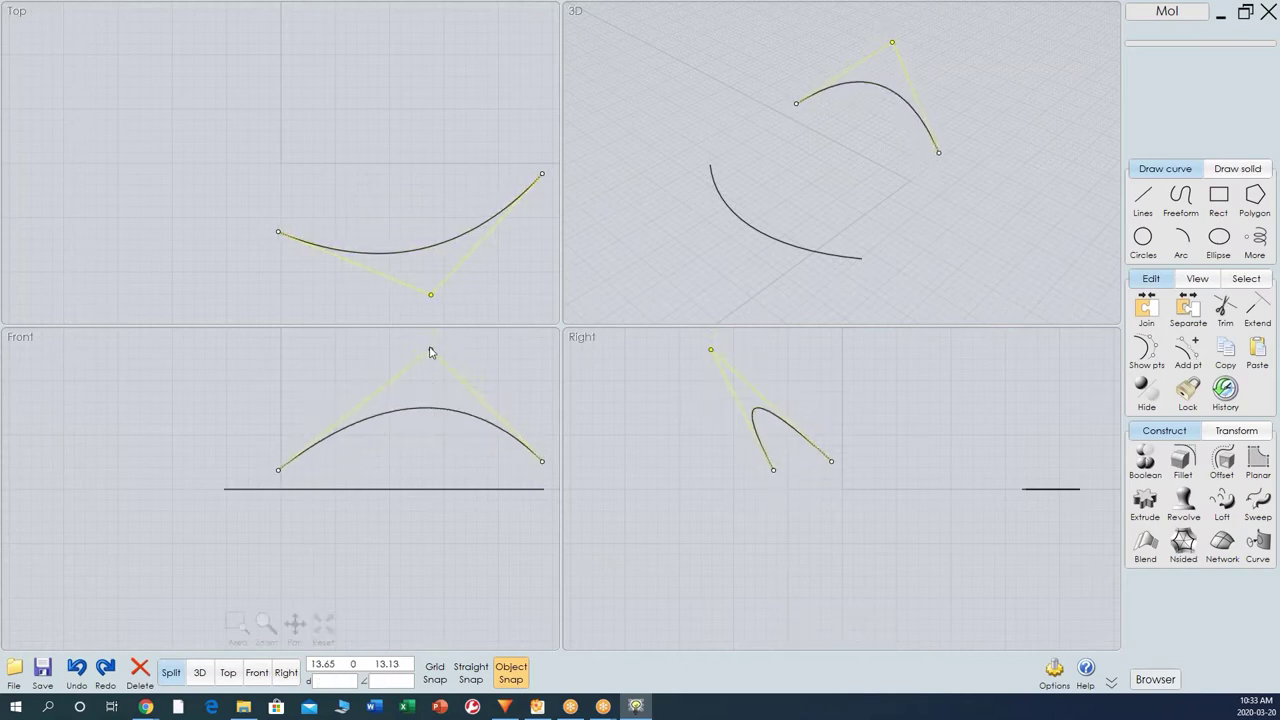
pyautogui.moveTo(432, 366); pyautogui.dragTo(427, 379)
pyautogui.click(362, 381)
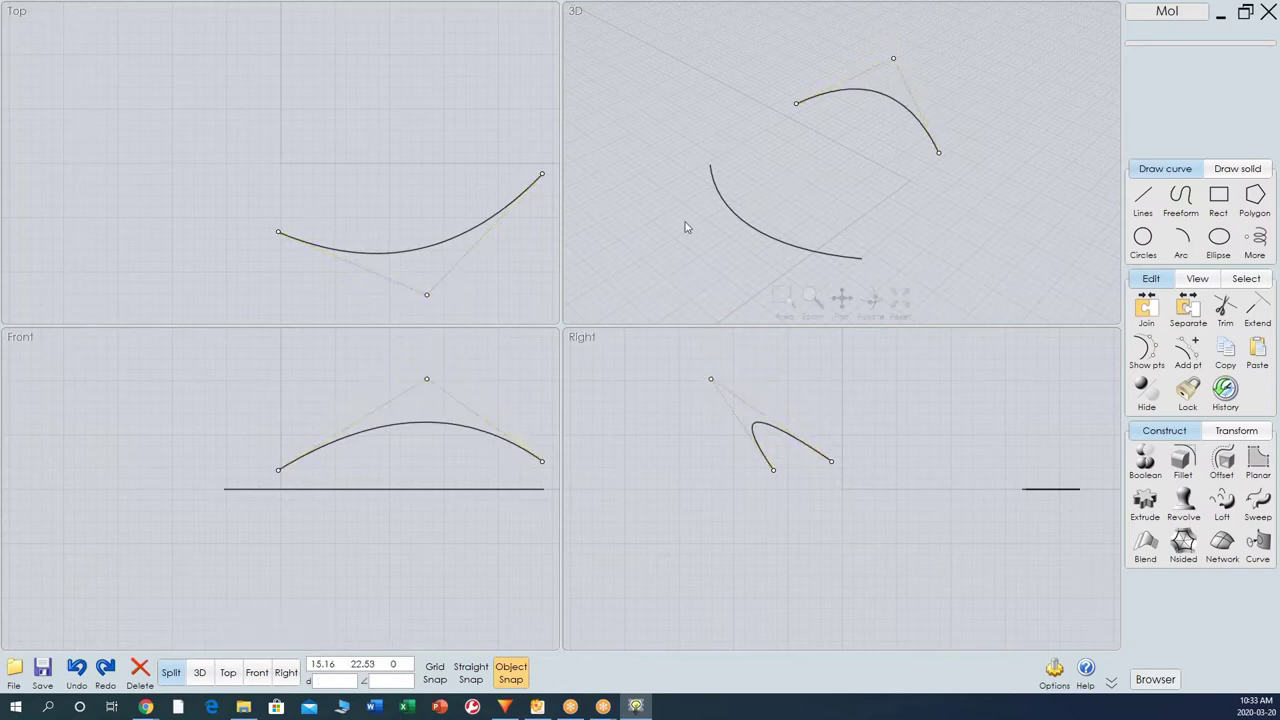
# Draw two straight lines joining the flat curve's endpoints to the arched curve's endpoints to close the four-sided frame.
pyautogui.click(1143, 196)
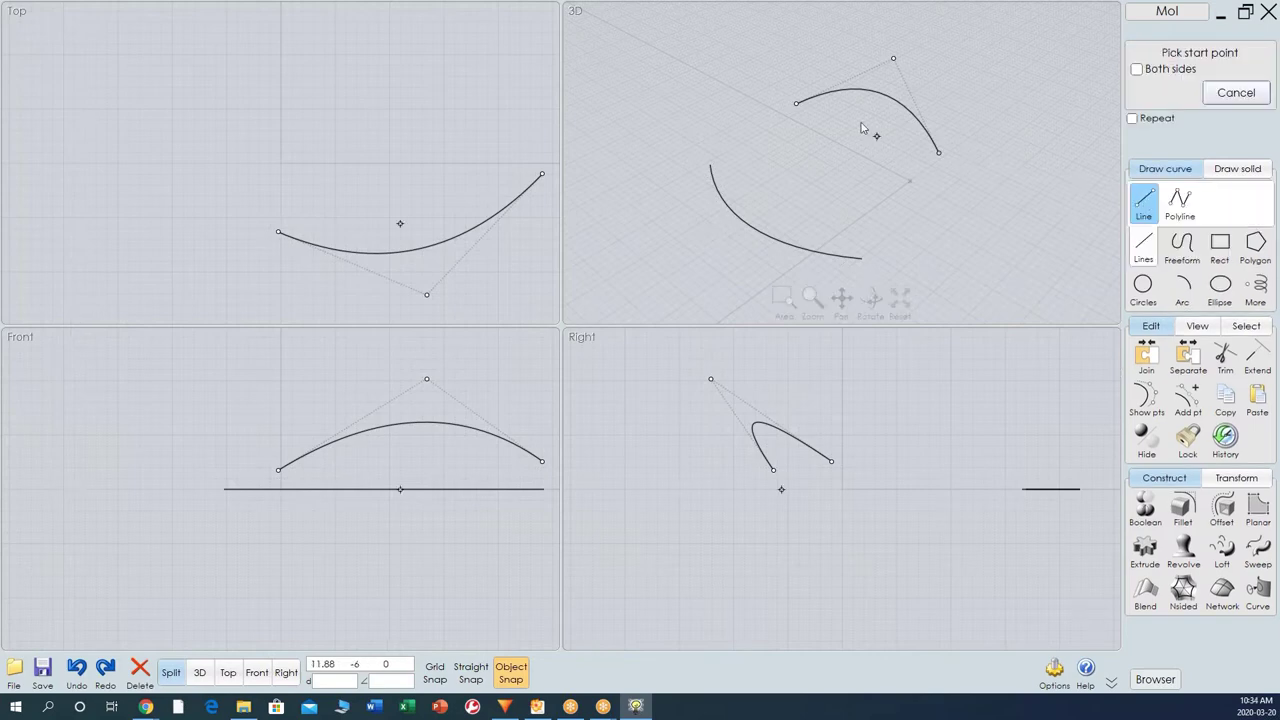
pyautogui.click(712, 165)
pyautogui.click(938, 153)
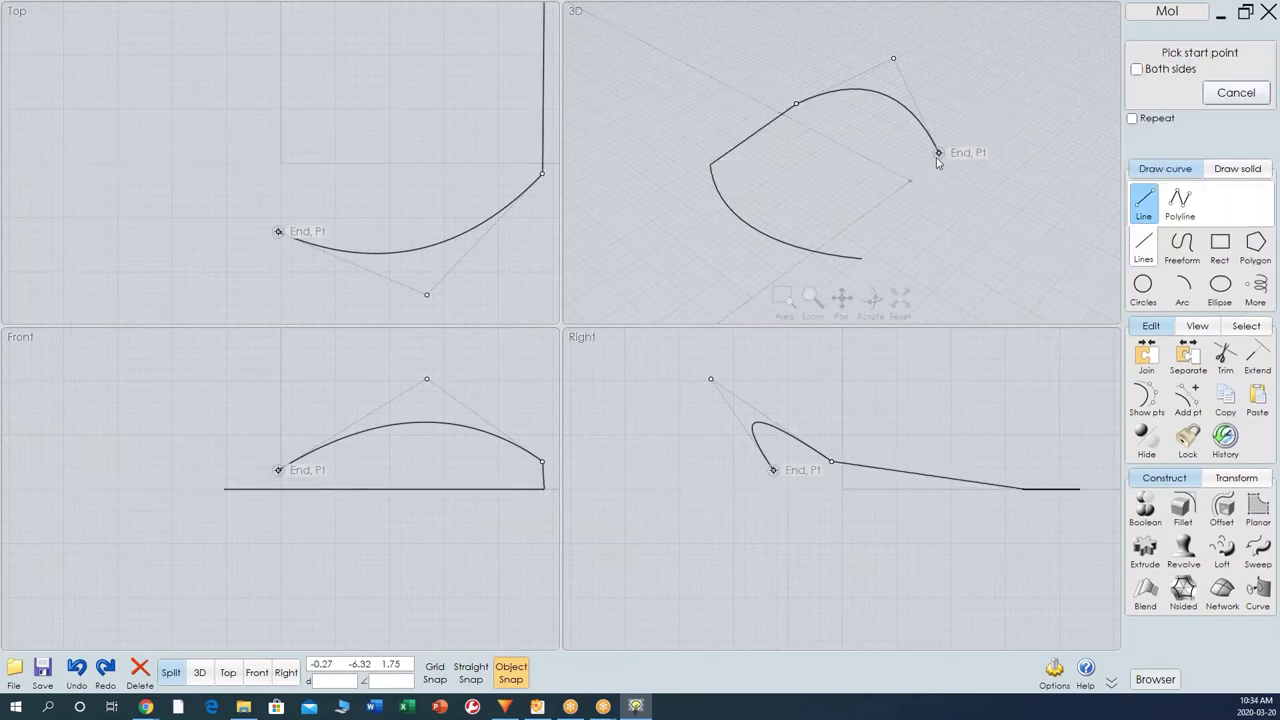
pyautogui.click(861, 258)
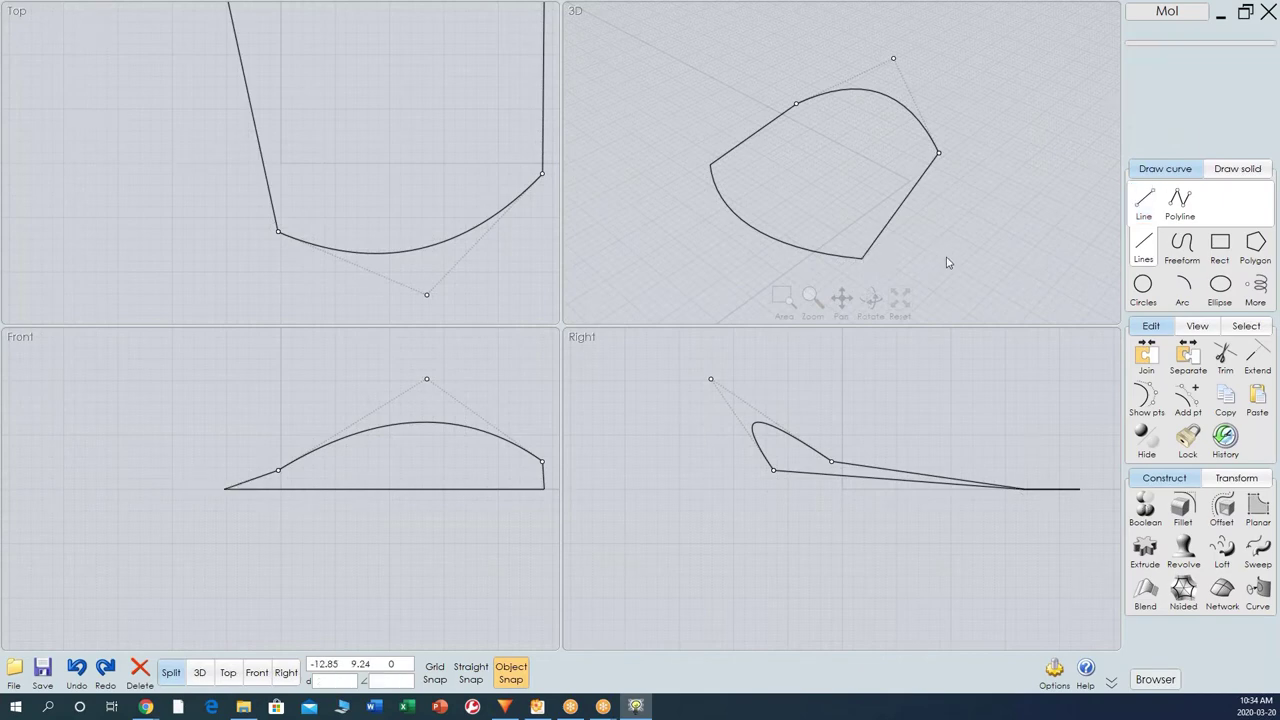
# Add a control point at the middle of the longer straight side line, and display only that line's control points.
pyautogui.scroll(-5, 278, 257)
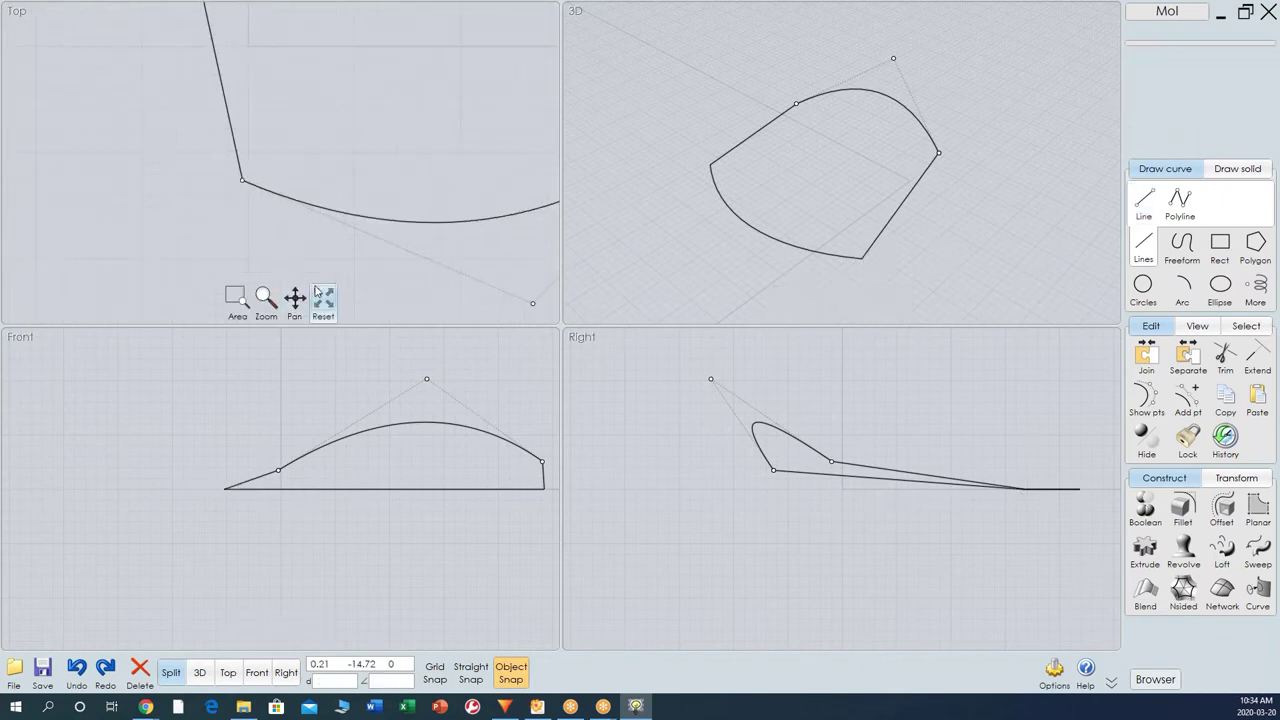
pyautogui.click(260, 190)
pyautogui.click(260, 190)
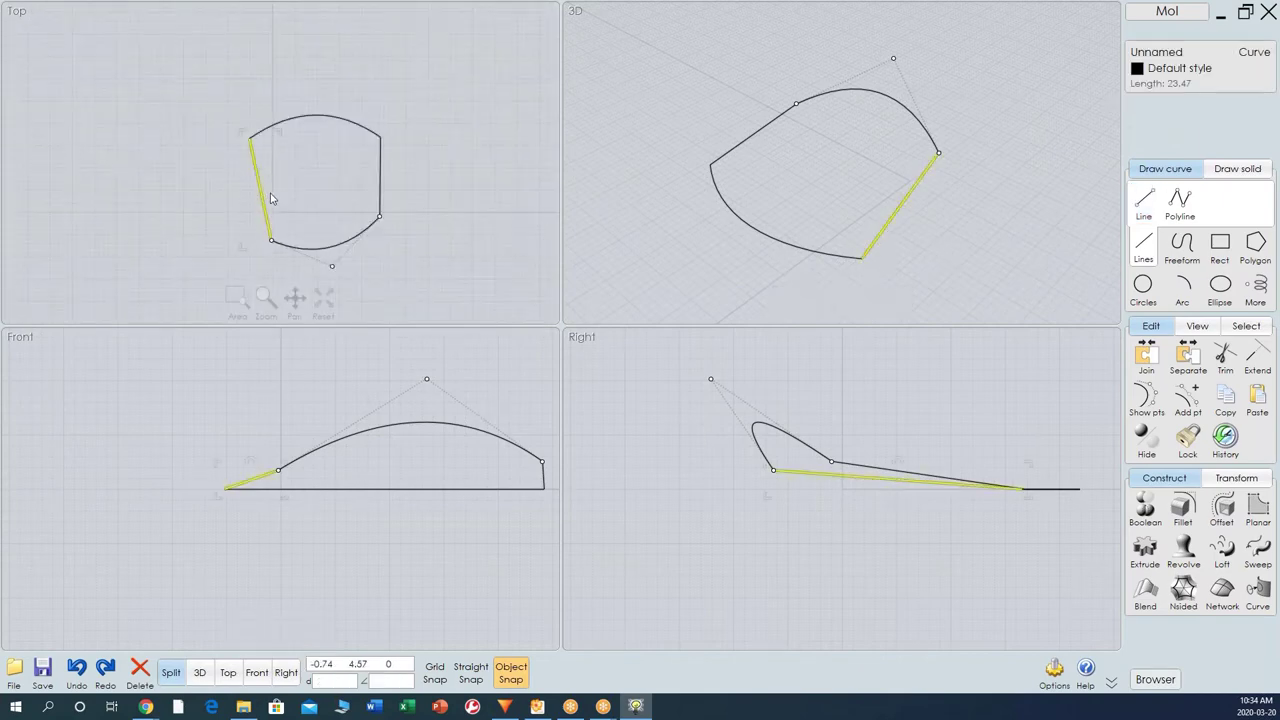
pyautogui.click(1187, 393)
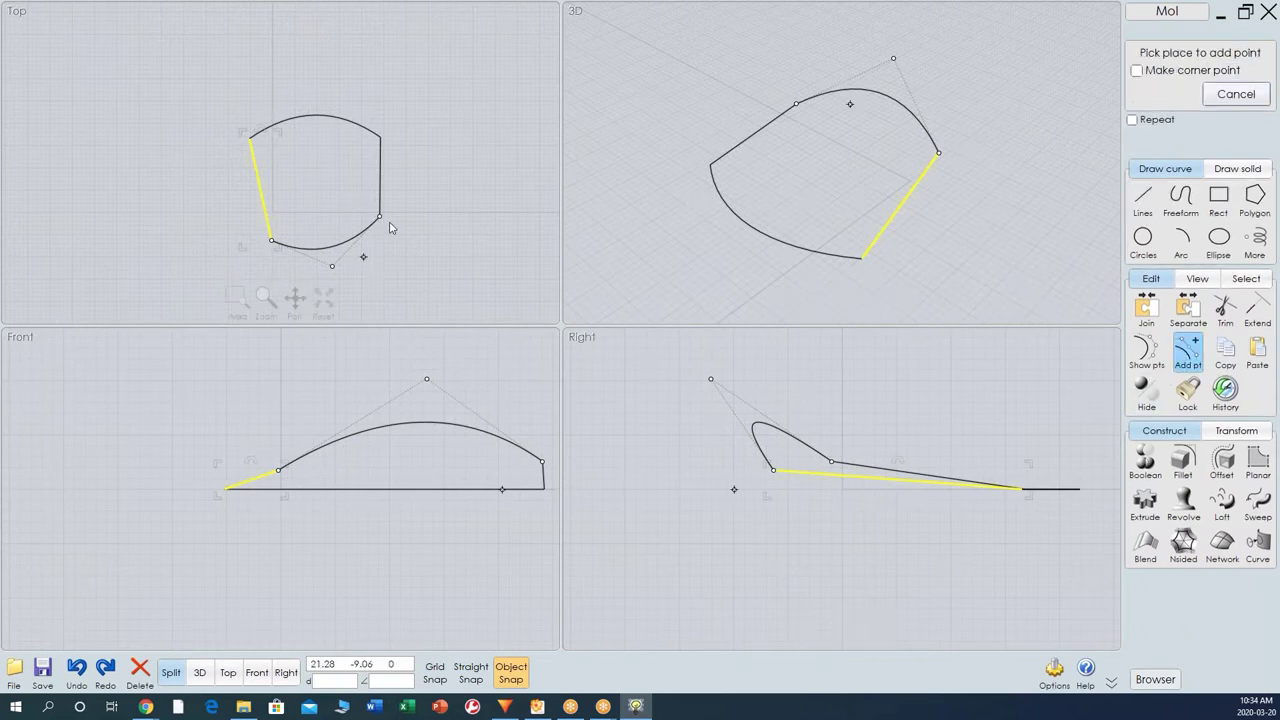
pyautogui.click(260, 190)
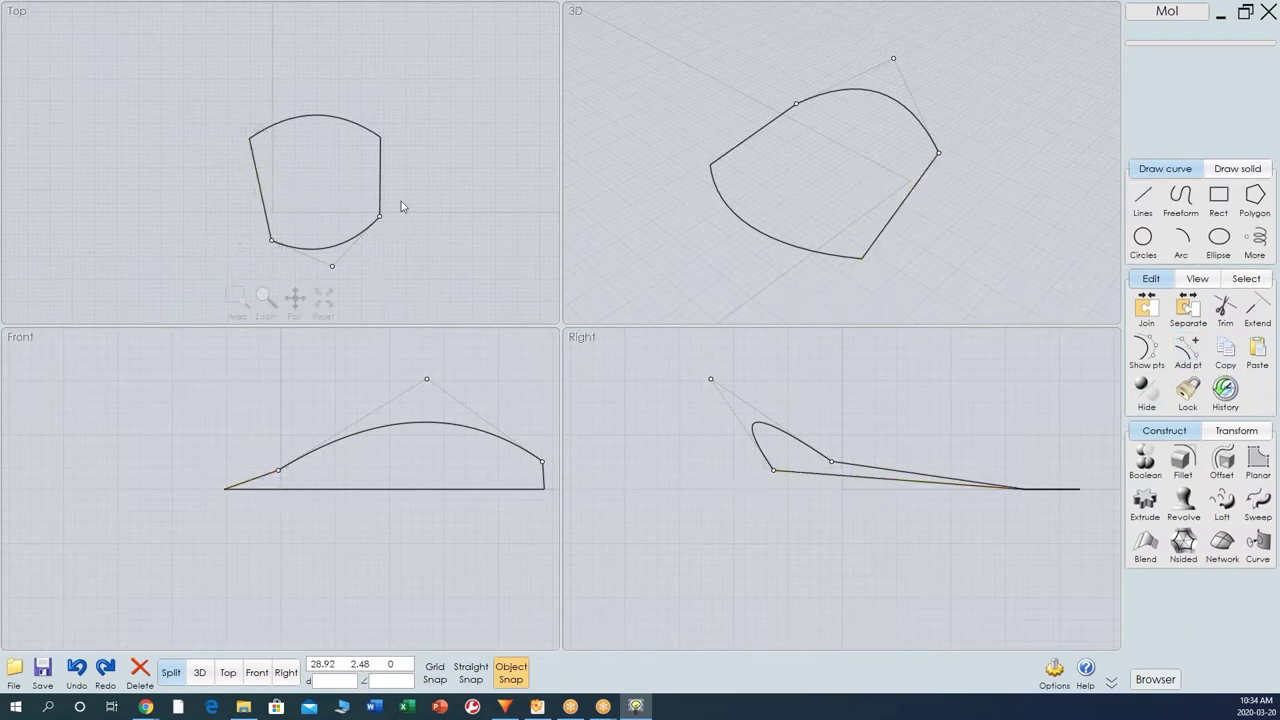
pyautogui.click(1147, 348)
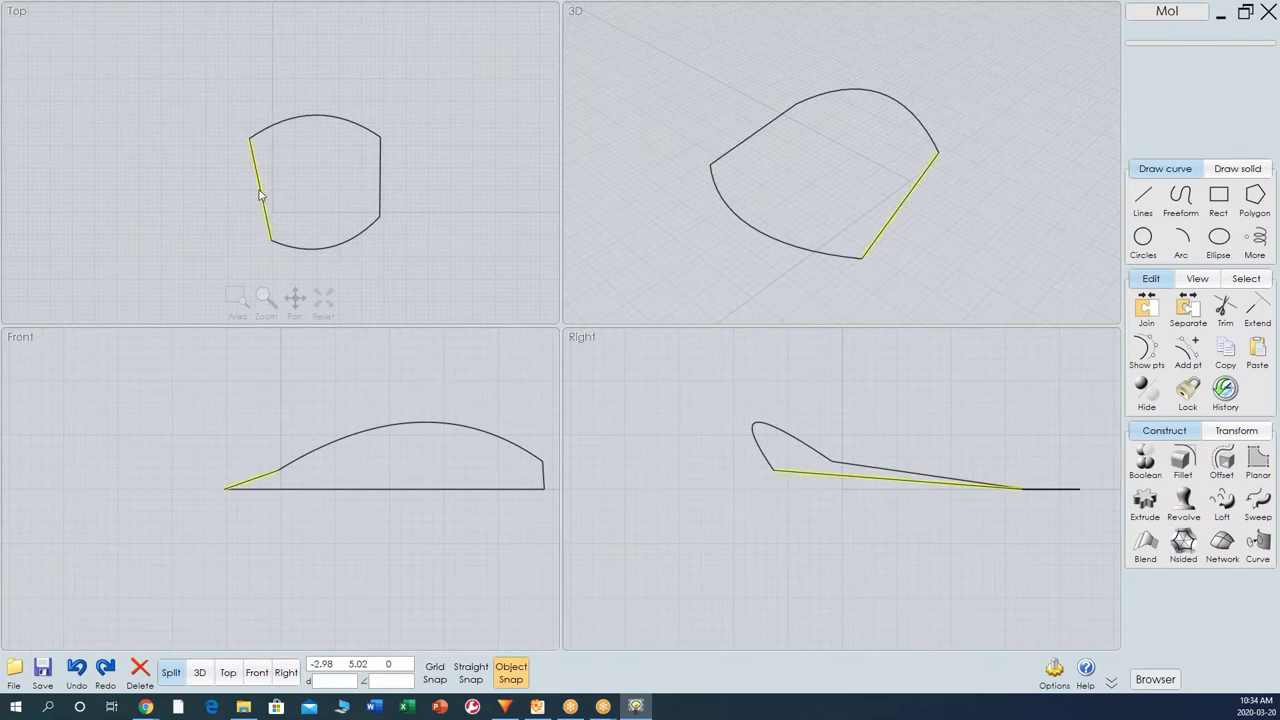
pyautogui.click(261, 207)
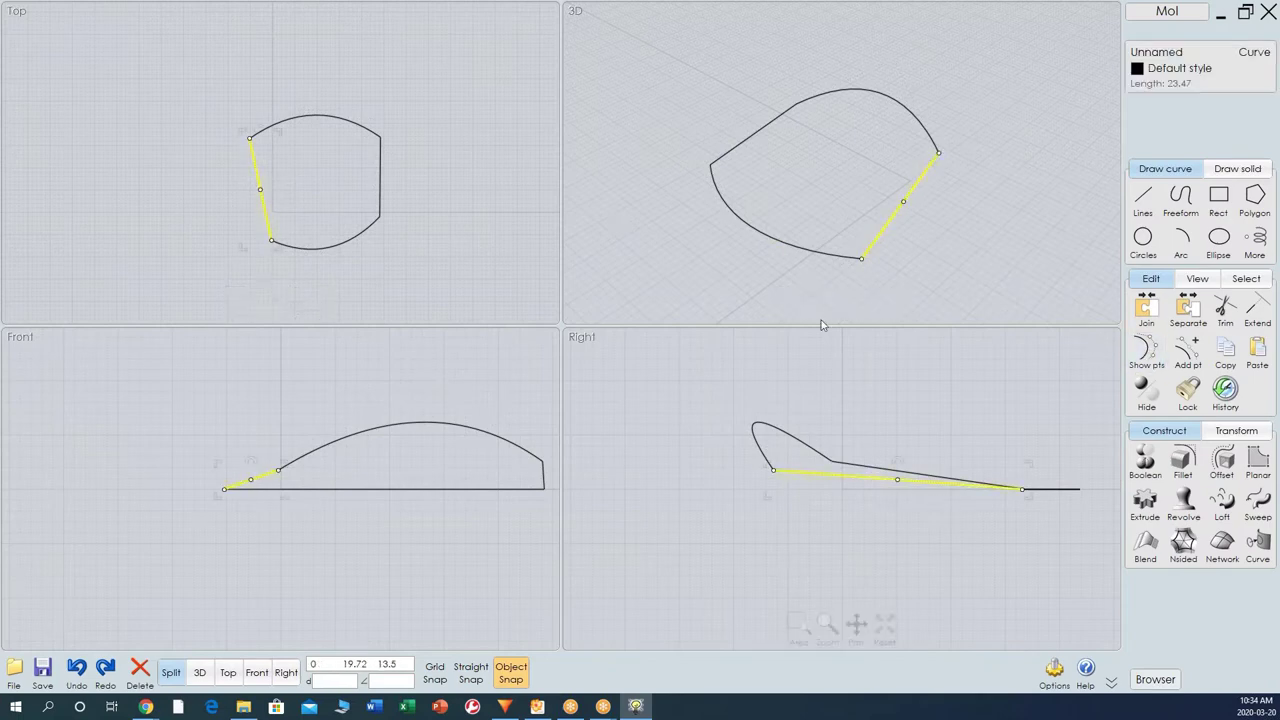
# Bend the longer side line into an upward arch by moving its middle control point to a height of about 4.2.
pyautogui.moveTo(258, 191); pyautogui.dragTo(231, 200)
pyautogui.click(229, 197)
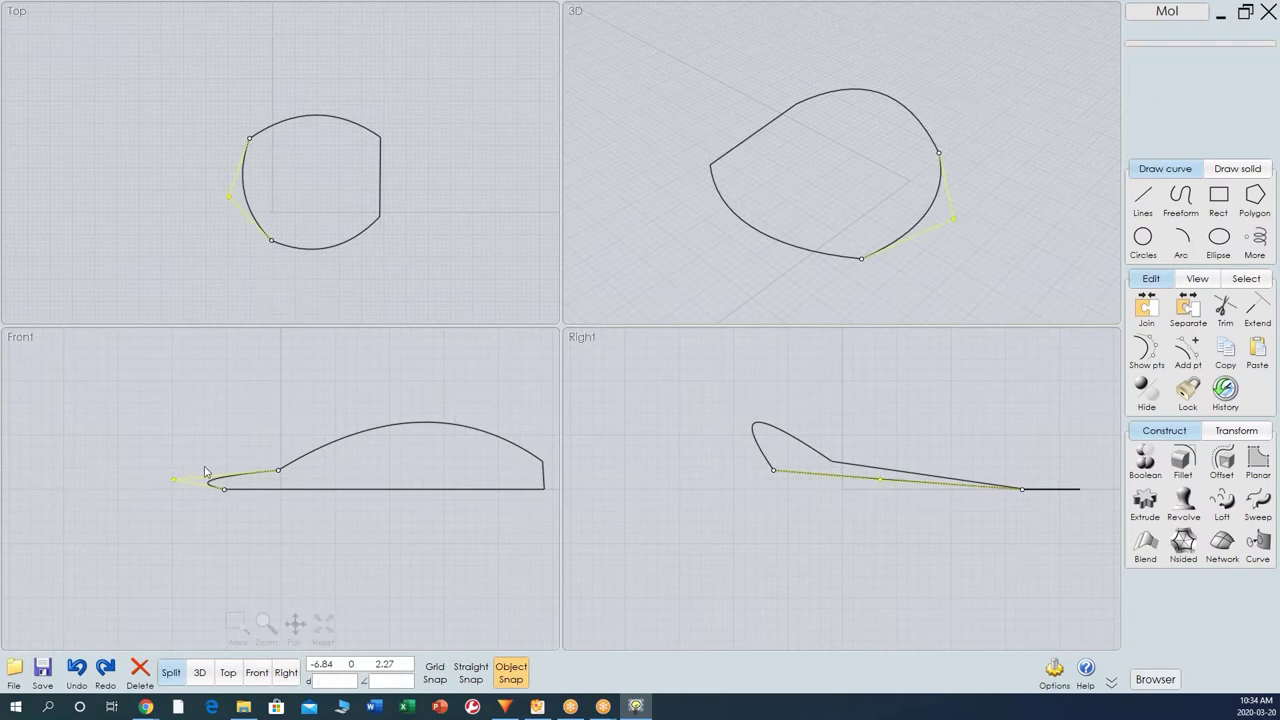
pyautogui.moveTo(175, 480); pyautogui.dragTo(226, 454)
pyautogui.moveTo(880, 457); pyautogui.dragTo(932, 443)
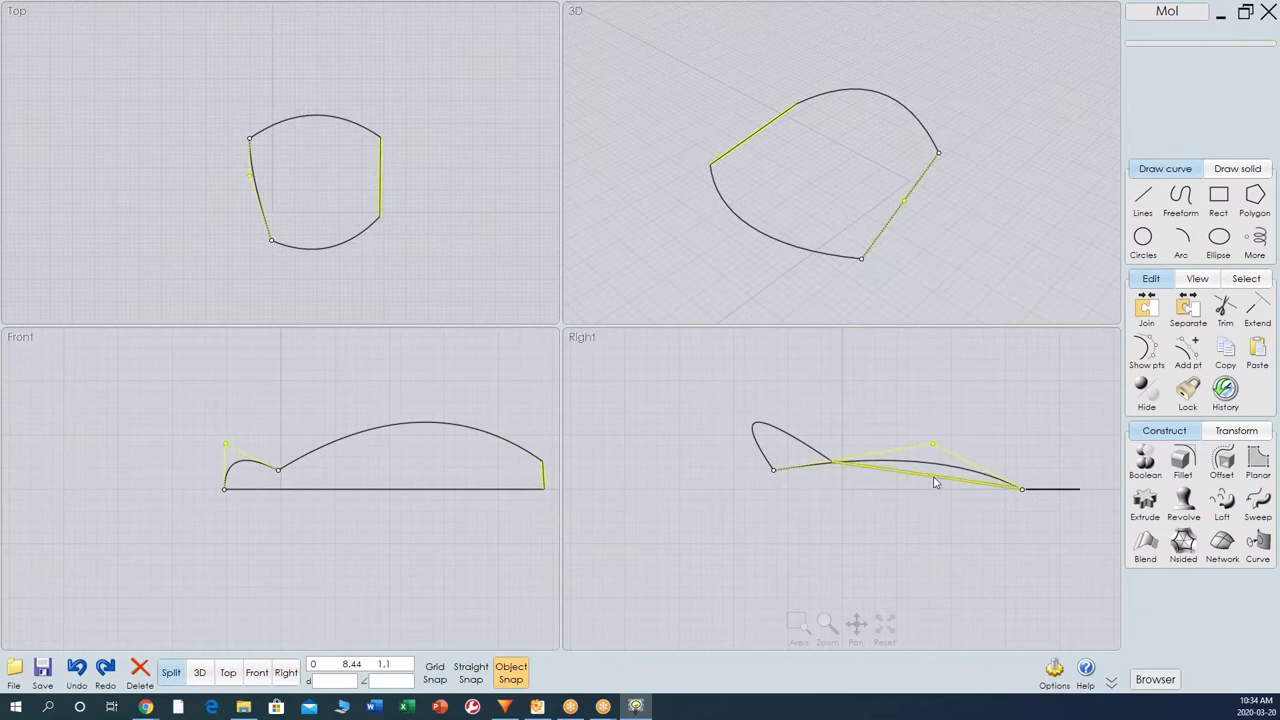
# Add a control point at the midpoint of the other straight side line and raise it to a height of about 6.7.
pyautogui.click(936, 481)
pyautogui.click(1155, 362)
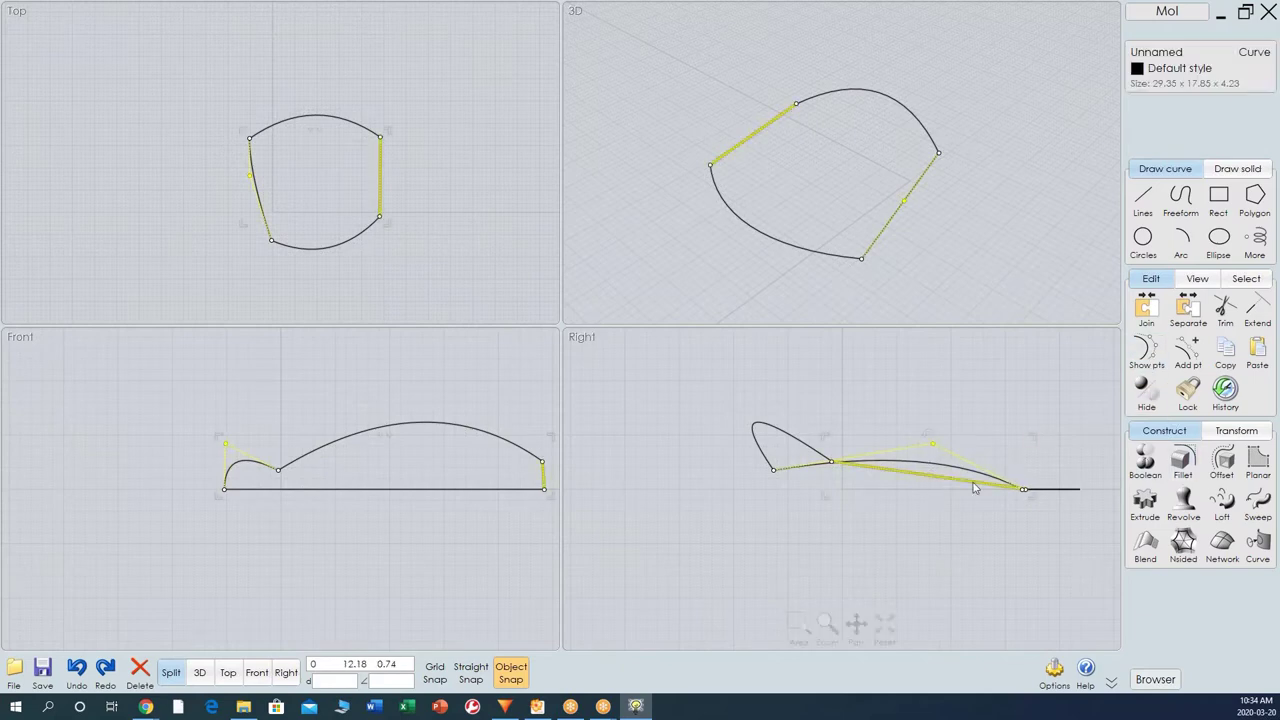
pyautogui.click(1186, 353)
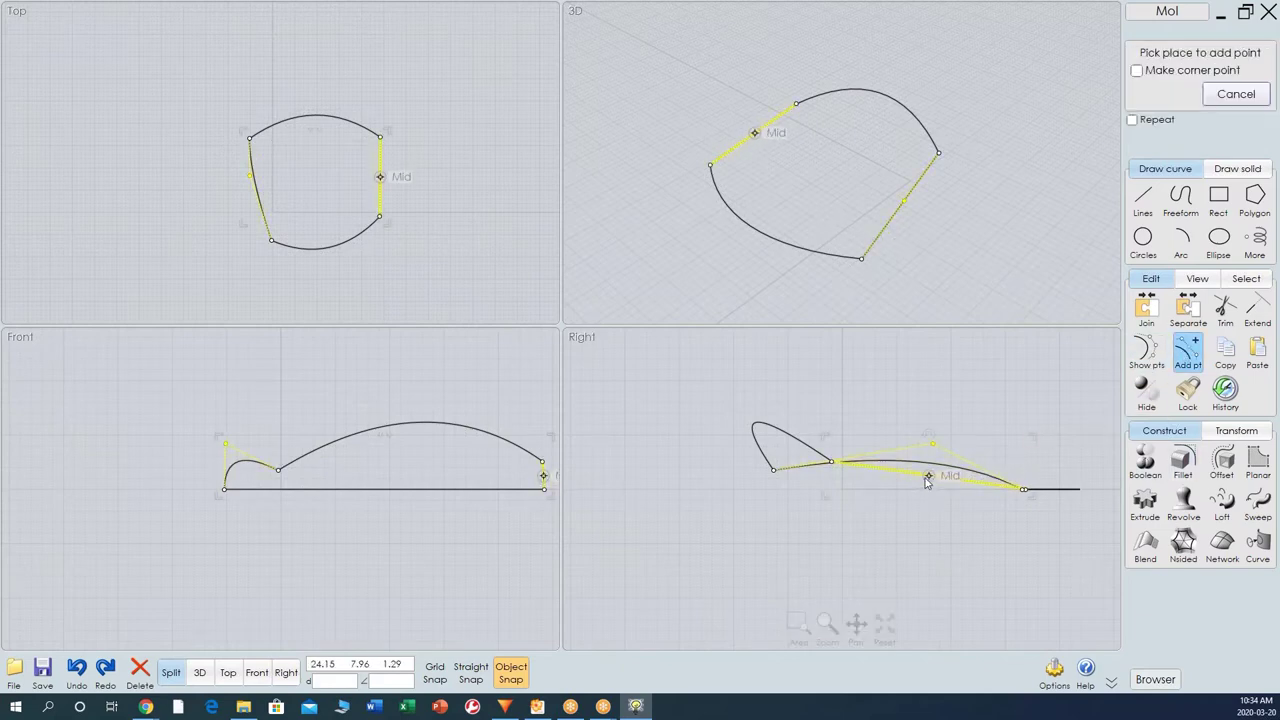
pyautogui.click(929, 476)
pyautogui.click(1146, 355)
pyautogui.click(934, 474)
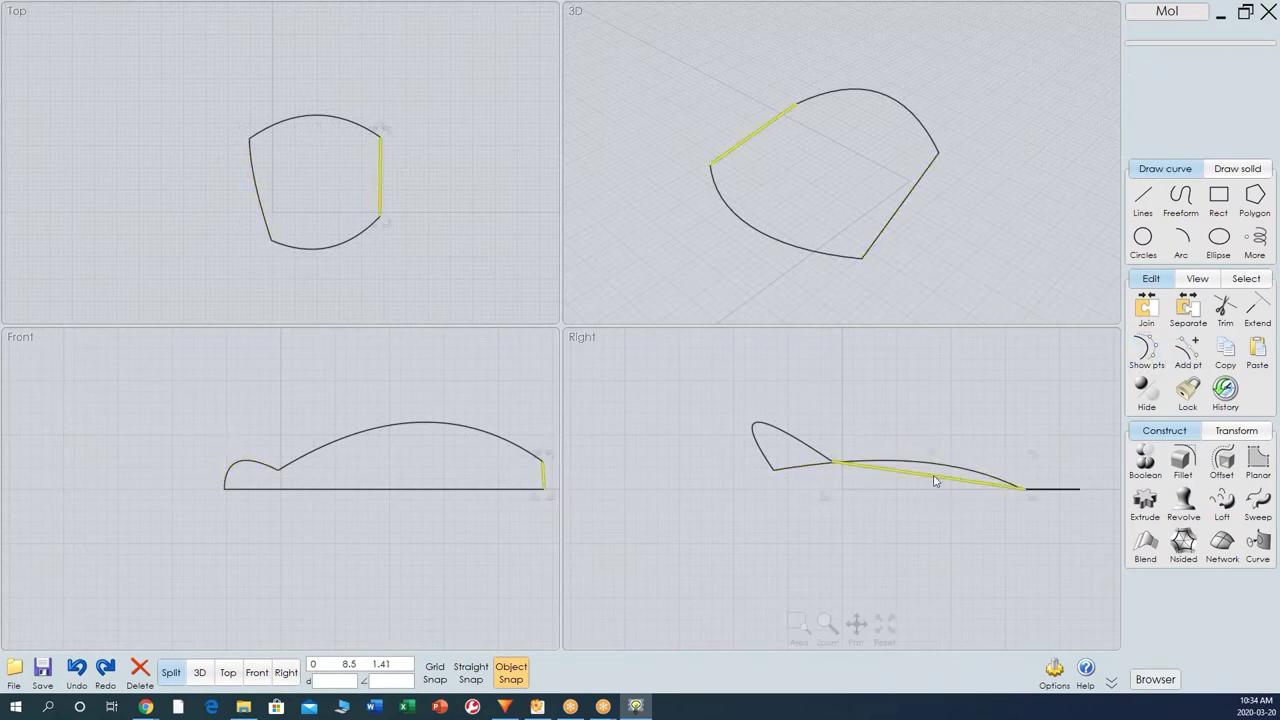
pyautogui.click(1138, 362)
pyautogui.moveTo(929, 476); pyautogui.dragTo(911, 418)
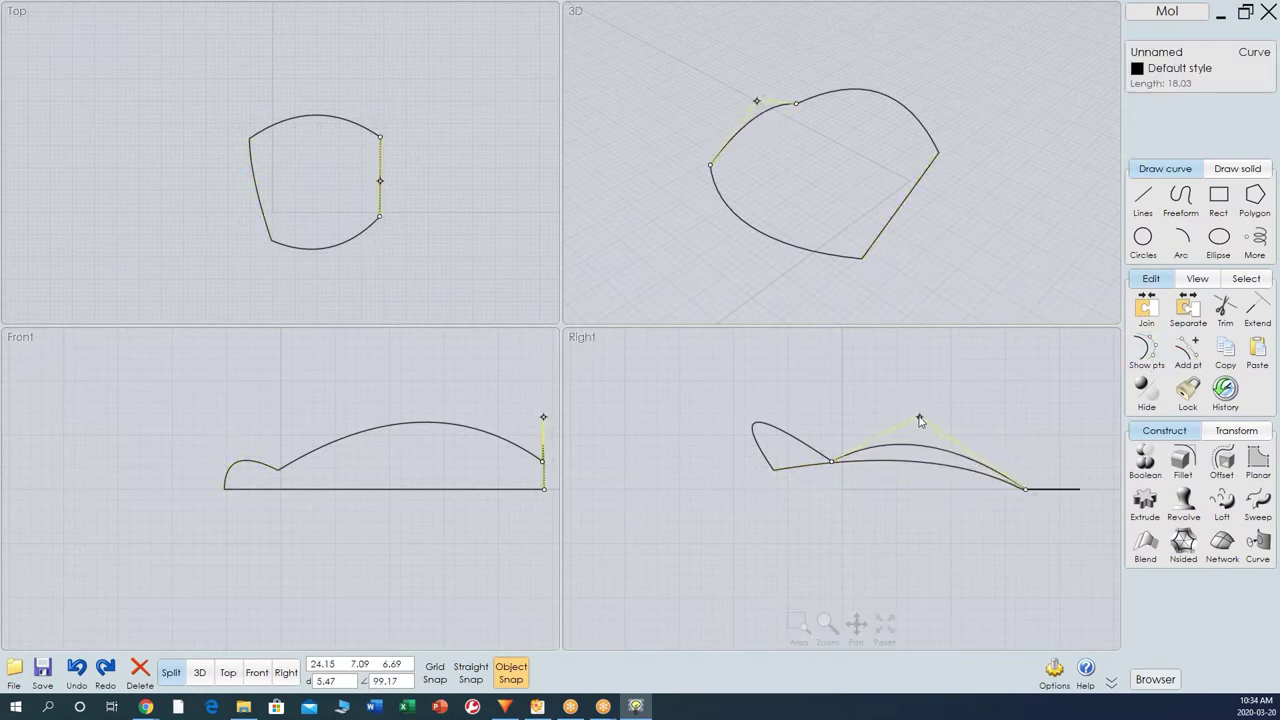
# Select all four frame curves and preview a Network surface between them.
pyautogui.moveTo(986, 217); pyautogui.dragTo(965, 247, button='middle')
pyautogui.moveTo(949, 243); pyautogui.dragTo(898, 242, button='right')
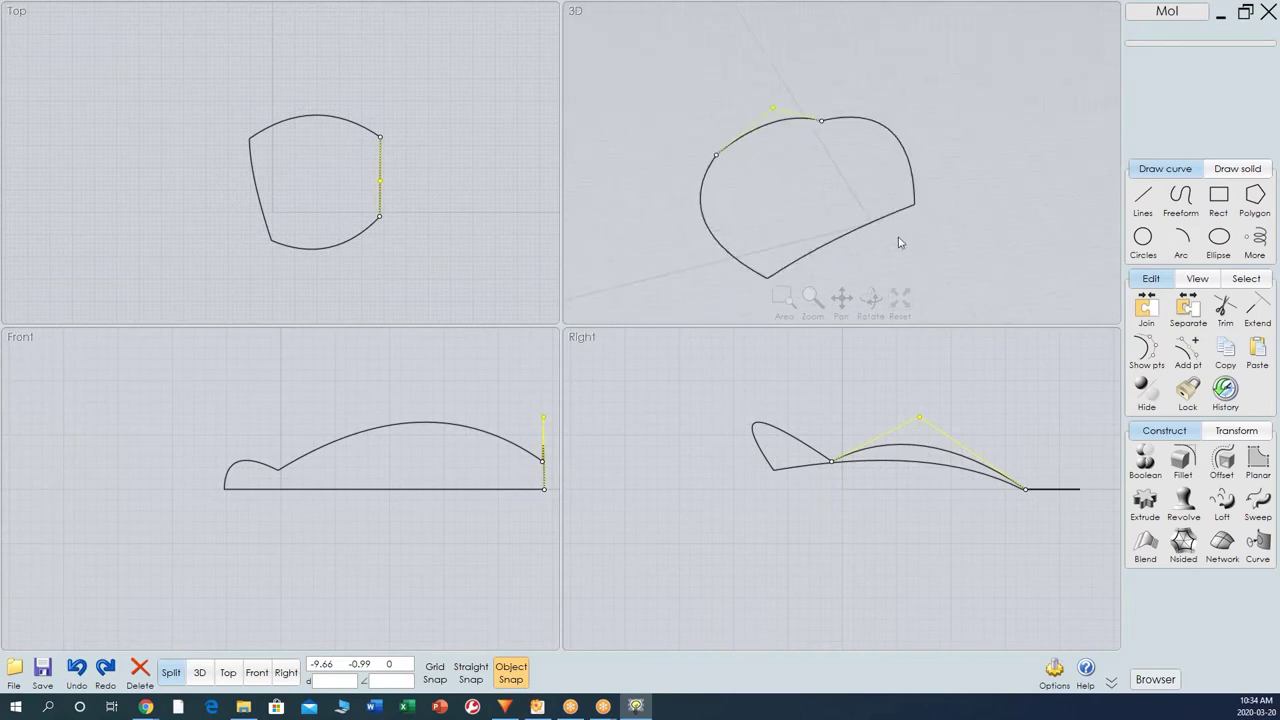
pyautogui.scroll(-2, 939, 193)
pyautogui.click(954, 169)
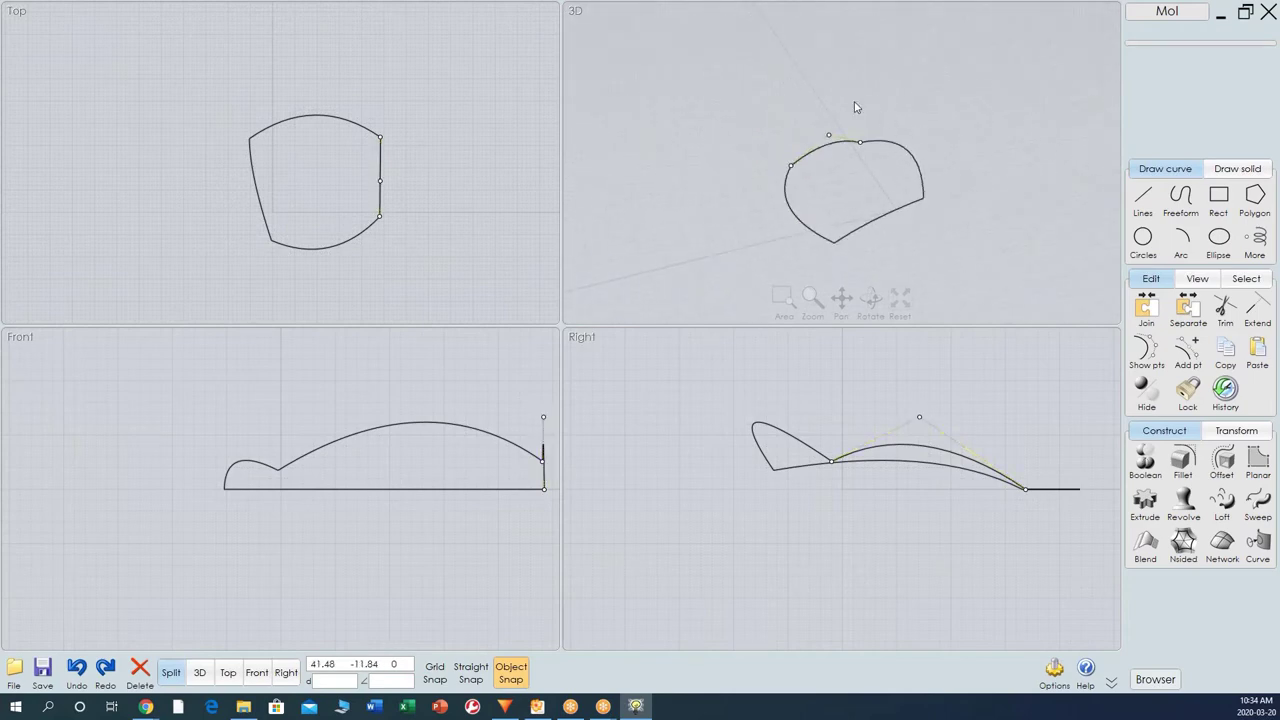
pyautogui.moveTo(982, 103); pyautogui.dragTo(672, 318)
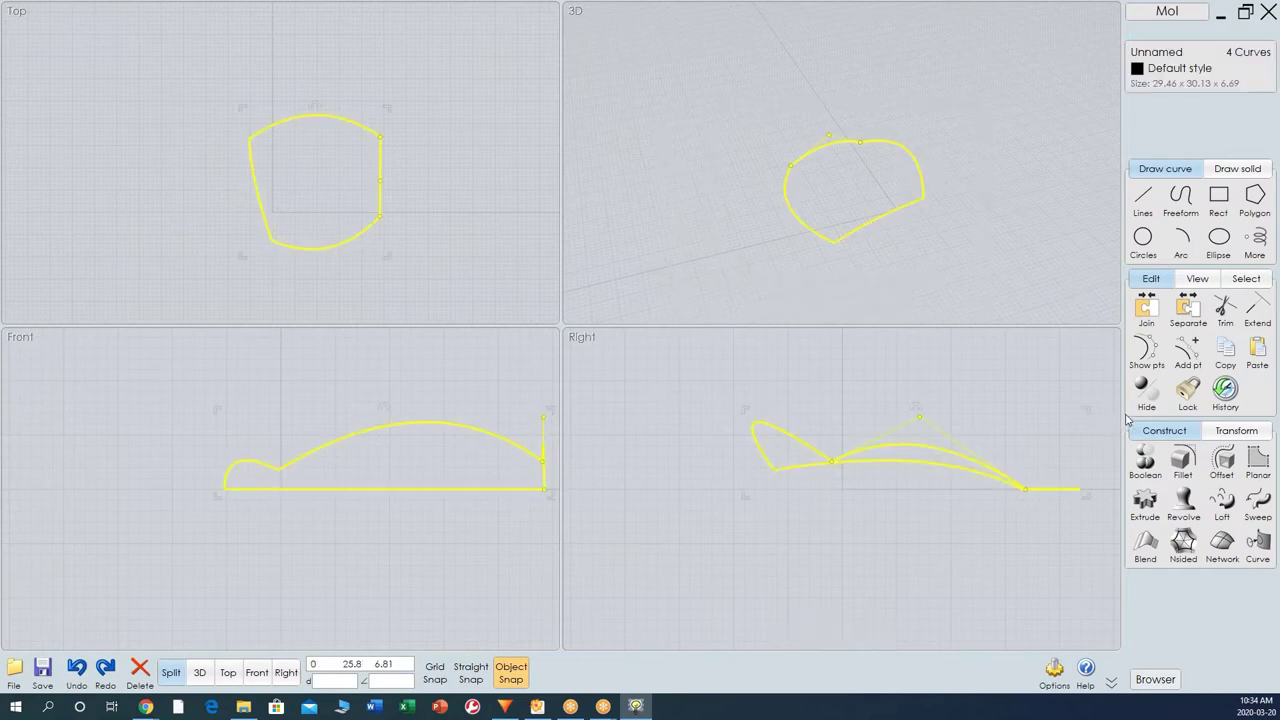
pyautogui.click(1221, 546)
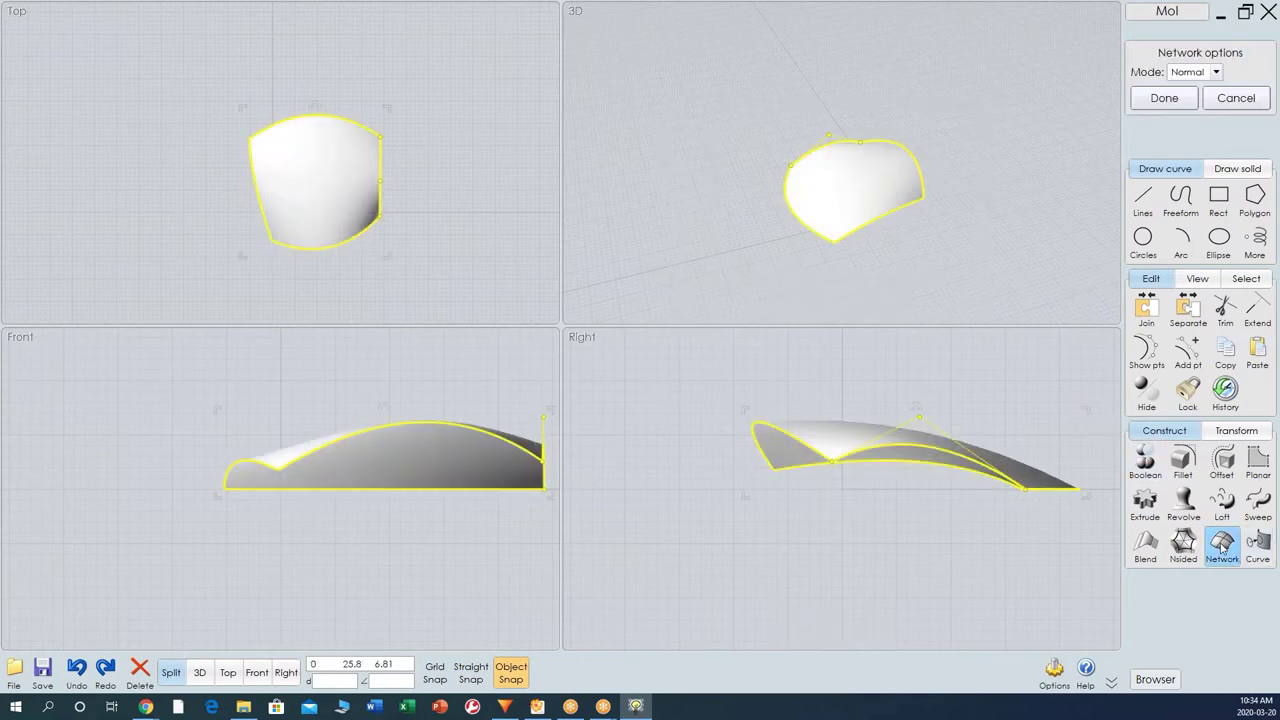
# Examine the previewed network surface's shape from several 3D angles and from the Right view.
pyautogui.moveTo(871, 239)
pyautogui.mouseDown(button='right')
pyautogui.moveTo(851, 229)
pyautogui.moveTo(914, 291)
pyautogui.mouseUp(button='right')
pyautogui.click(324, 628)
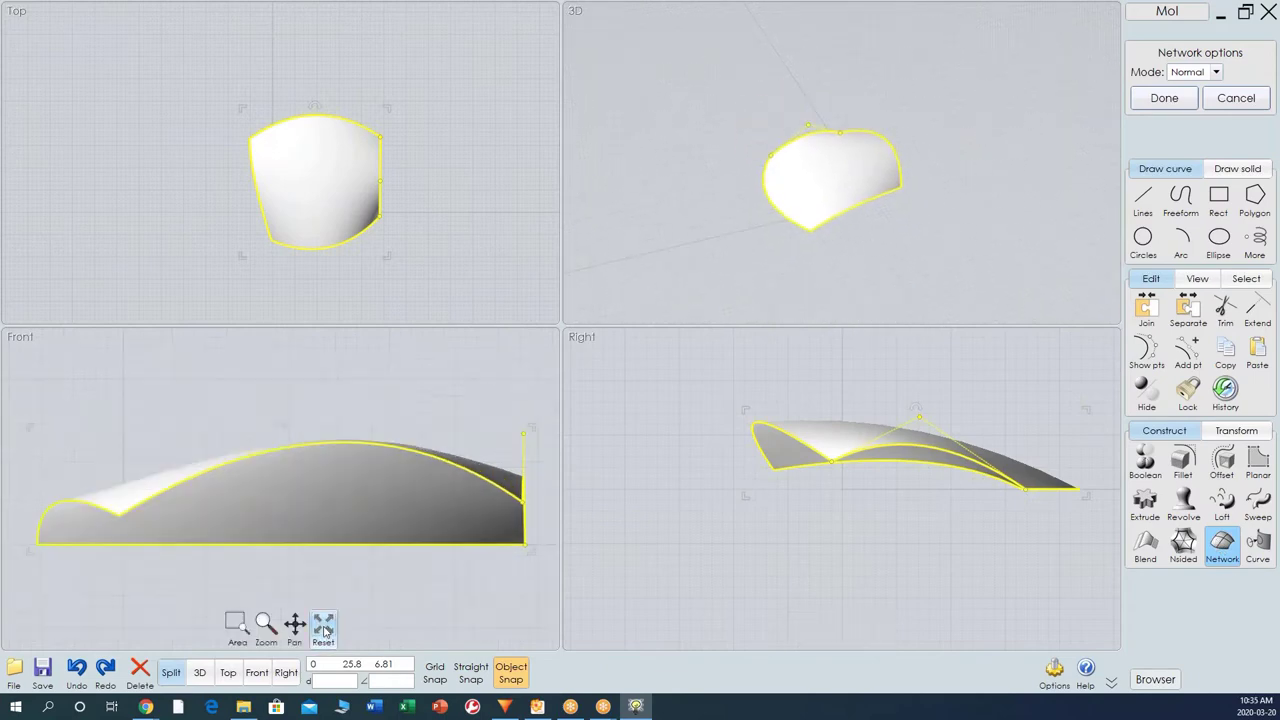
pyautogui.click(200, 673)
pyautogui.moveTo(543, 459)
pyautogui.mouseDown(button='right')
pyautogui.moveTo(480, 363)
pyautogui.moveTo(657, 423)
pyautogui.moveTo(466, 363)
pyautogui.moveTo(438, 326)
pyautogui.moveTo(531, 389)
pyautogui.moveTo(979, 390)
pyautogui.mouseUp(button='right')
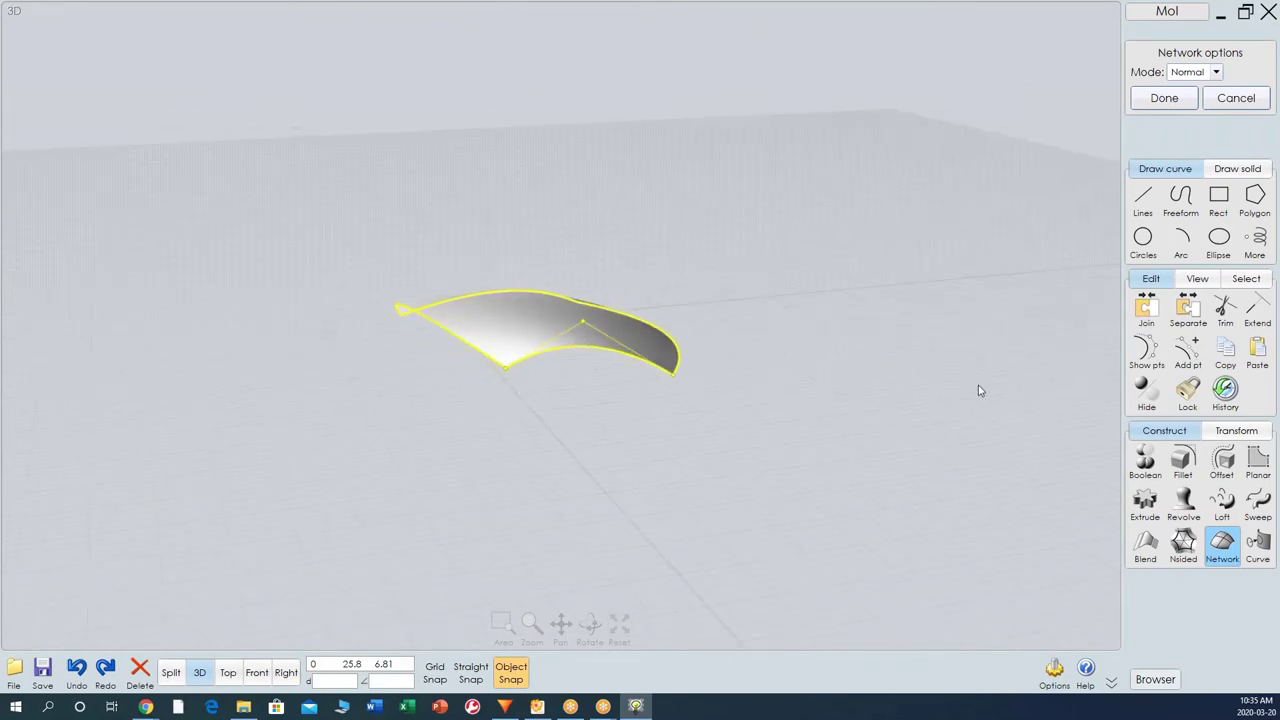
pyautogui.moveTo(675, 474); pyautogui.dragTo(876, 467, button='right')
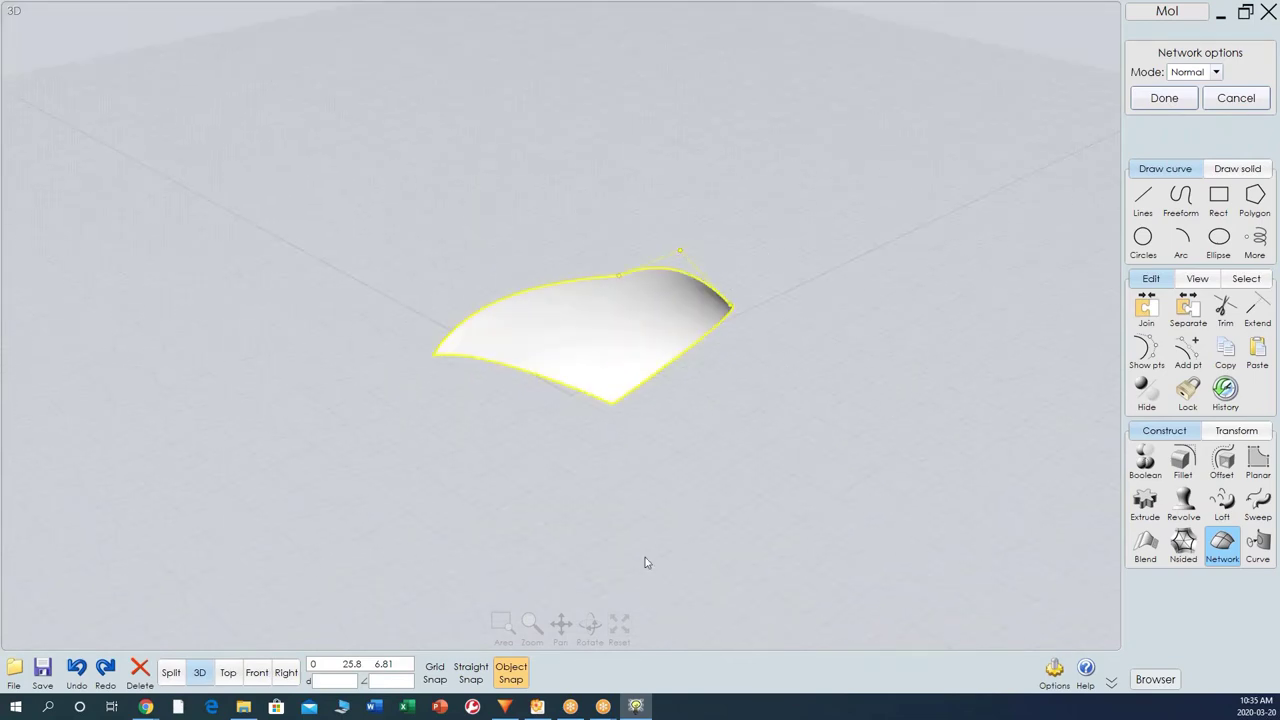
pyautogui.click(286, 672)
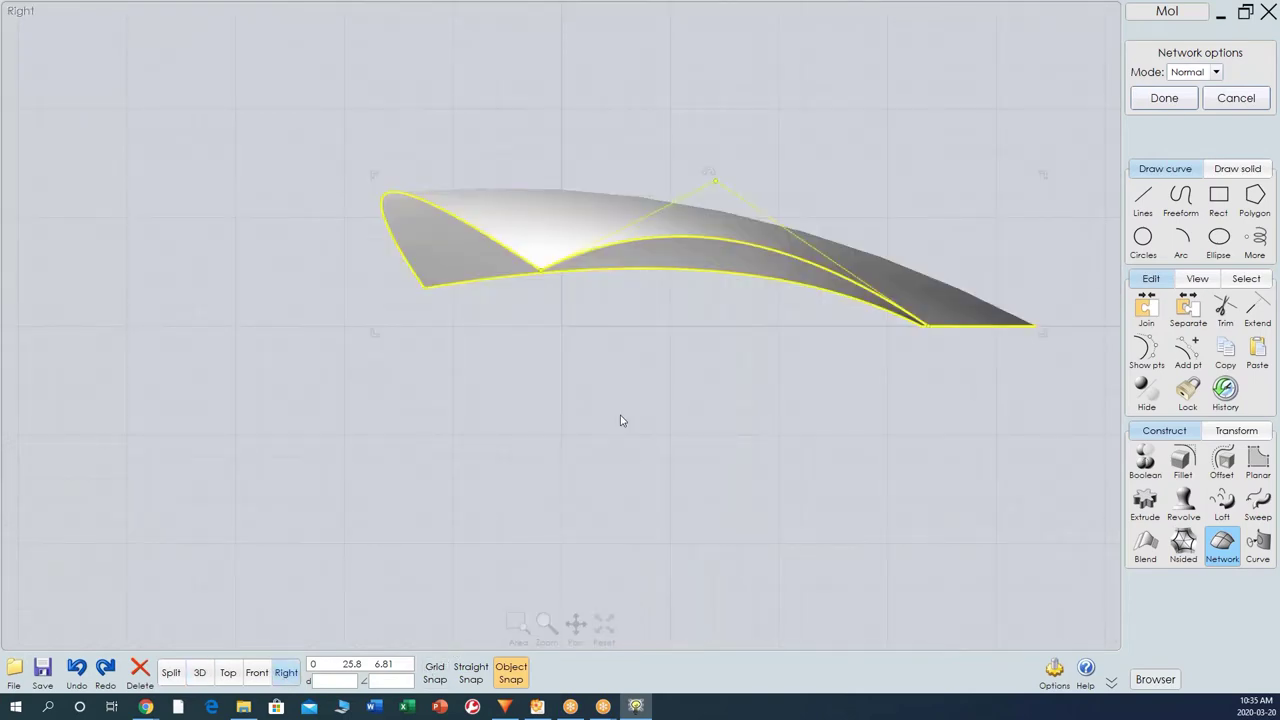
pyautogui.click(197, 676)
pyautogui.click(172, 675)
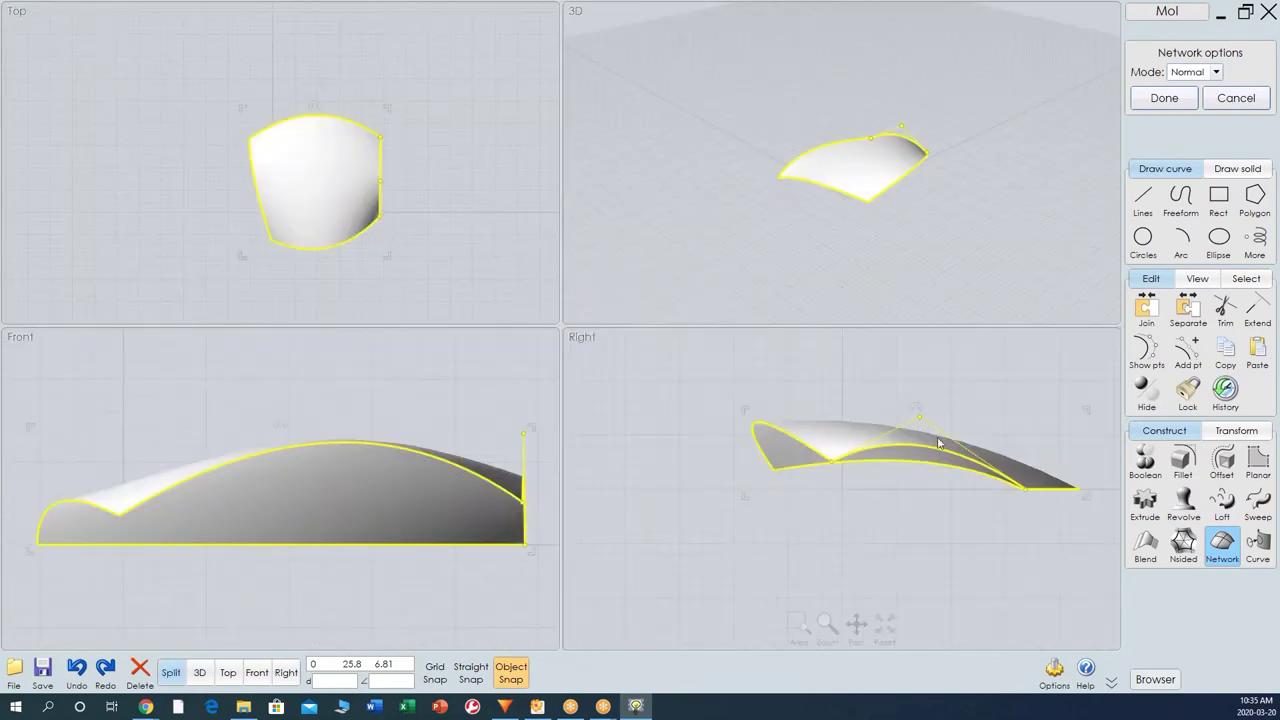
# Show the control points of all four frame curves and build a Network surface from the curves in Normal mode.
pyautogui.click(1146, 350)
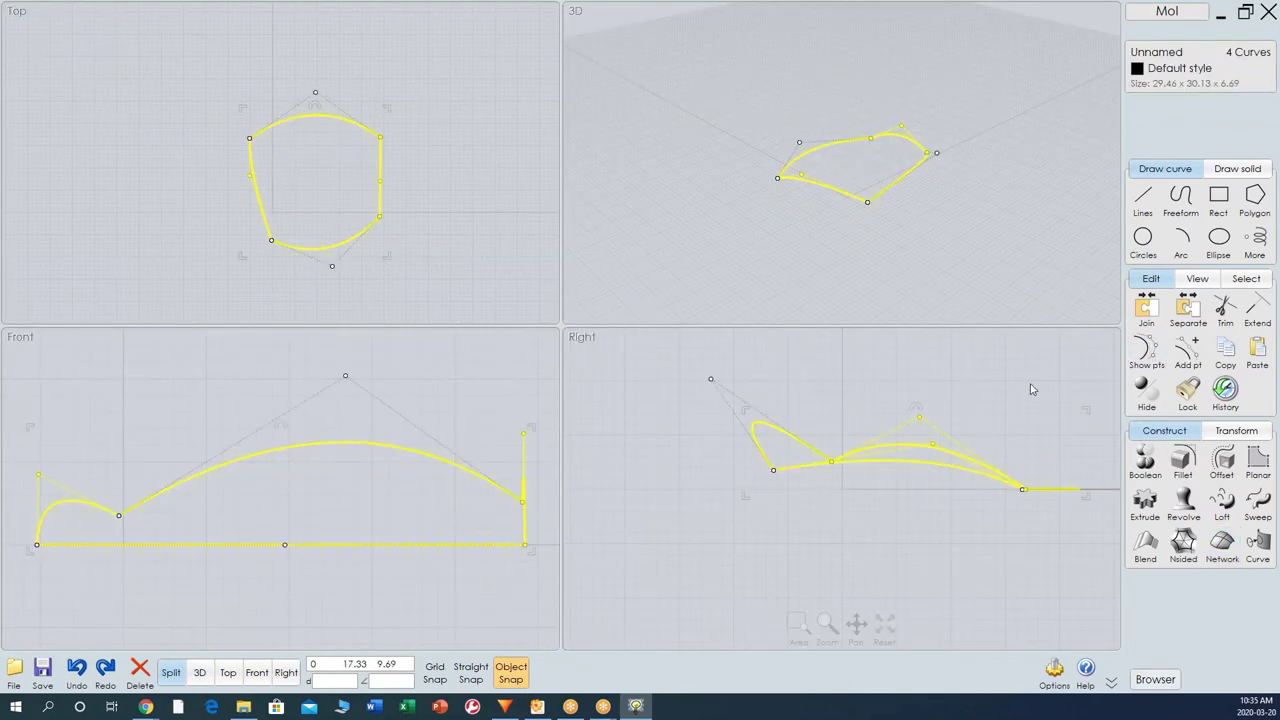
pyautogui.press('Escape')
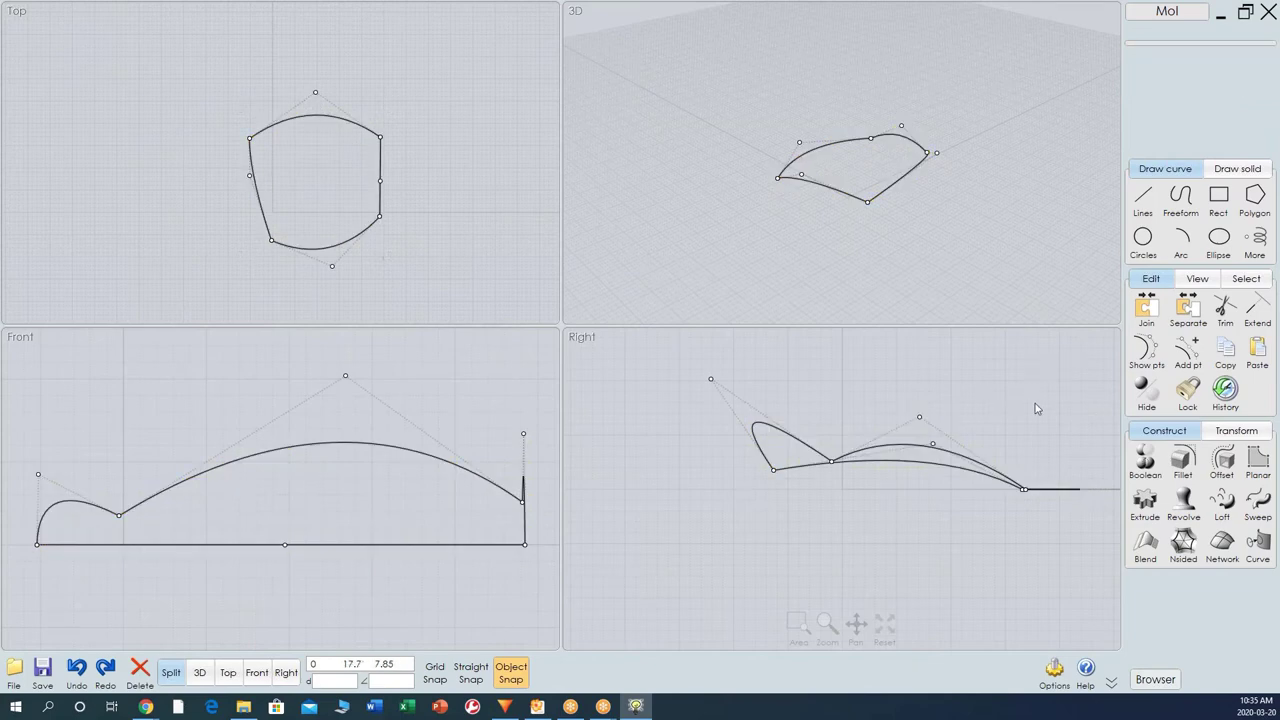
pyautogui.moveTo(992, 86); pyautogui.dragTo(713, 260)
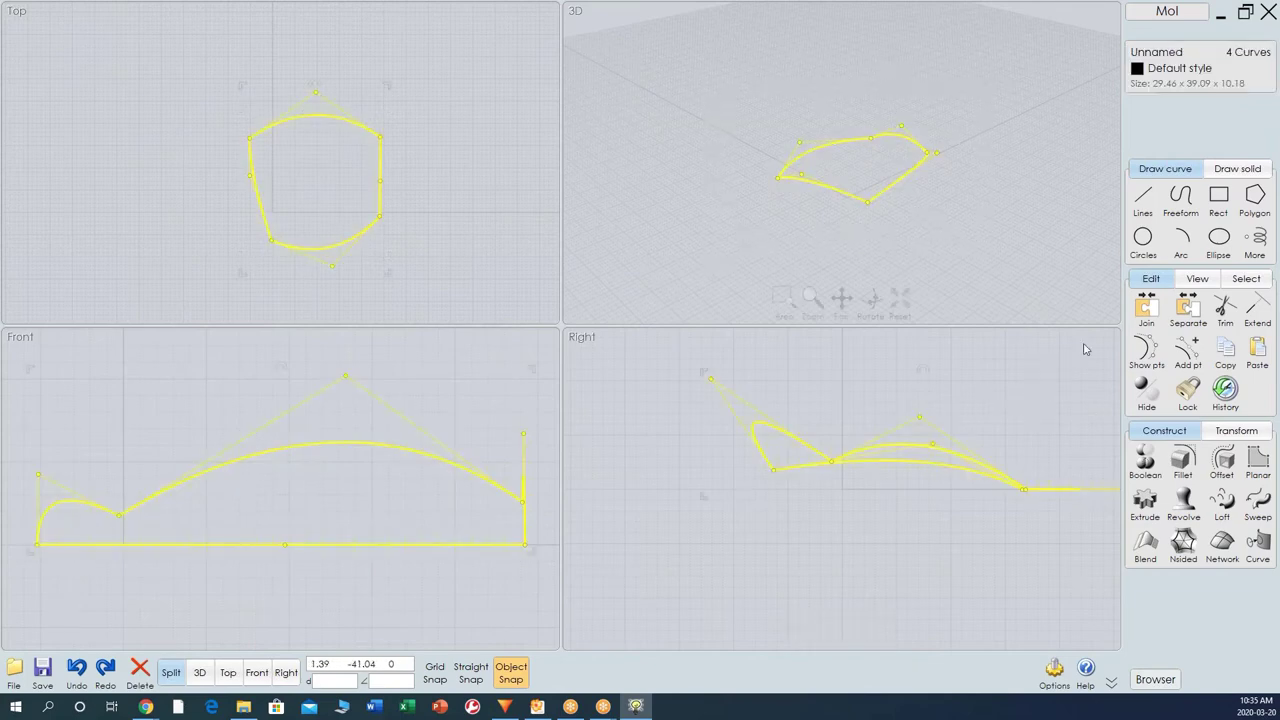
pyautogui.click(1216, 545)
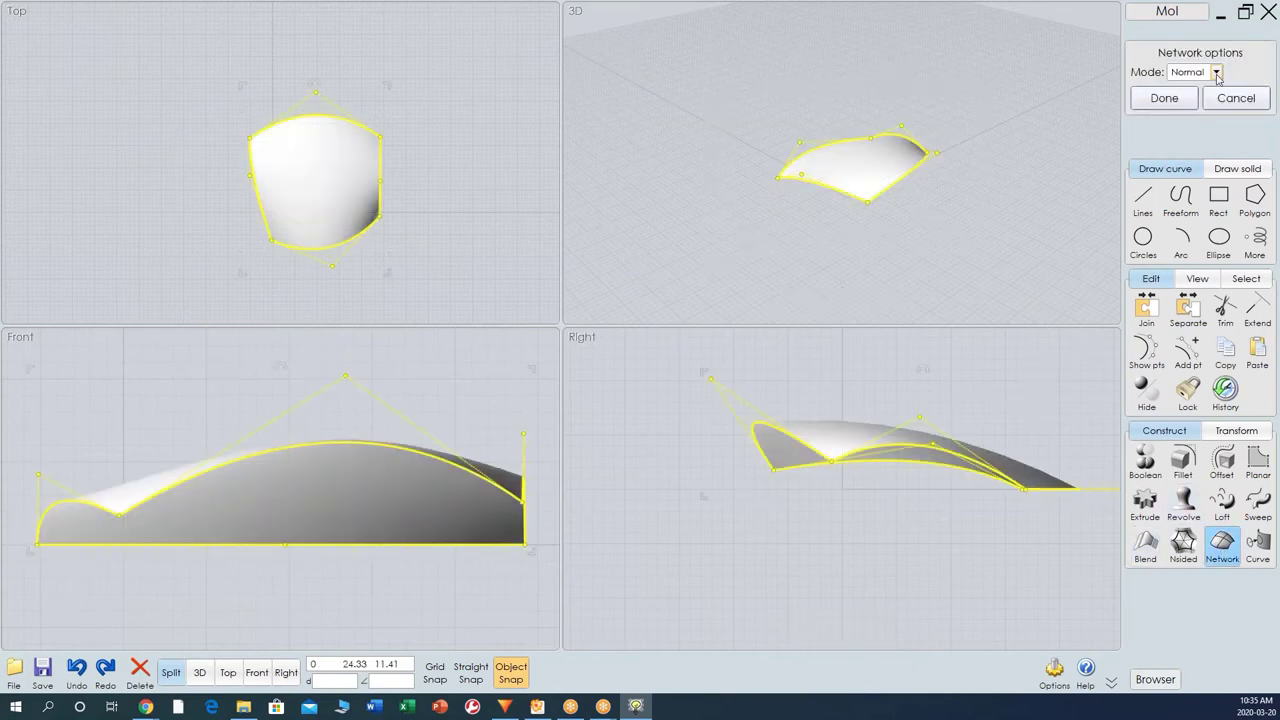
pyautogui.click(1162, 104)
pyautogui.press('Escape')
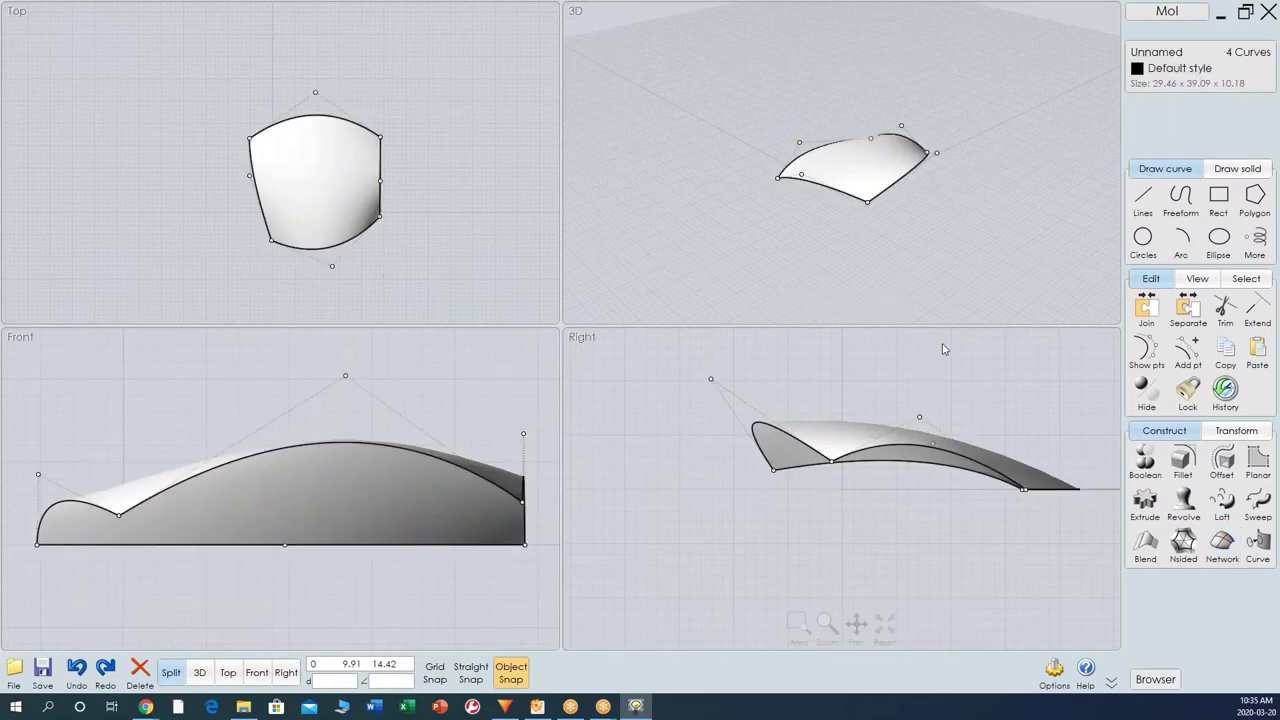
# Reshape the network surface by shifting the middle control points of the shorter side curve and the arched end curve.
pyautogui.moveTo(919, 420); pyautogui.dragTo(986, 404)
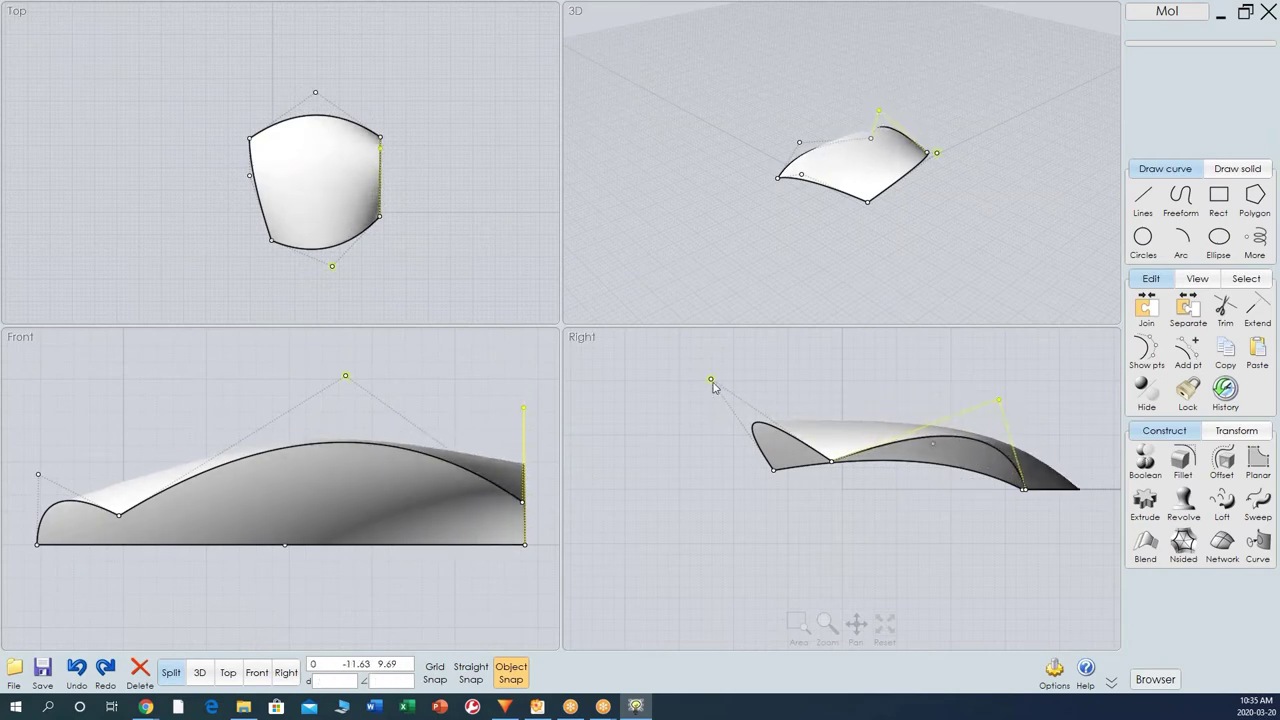
pyautogui.moveTo(710, 381); pyautogui.dragTo(784, 392)
pyautogui.click(311, 190)
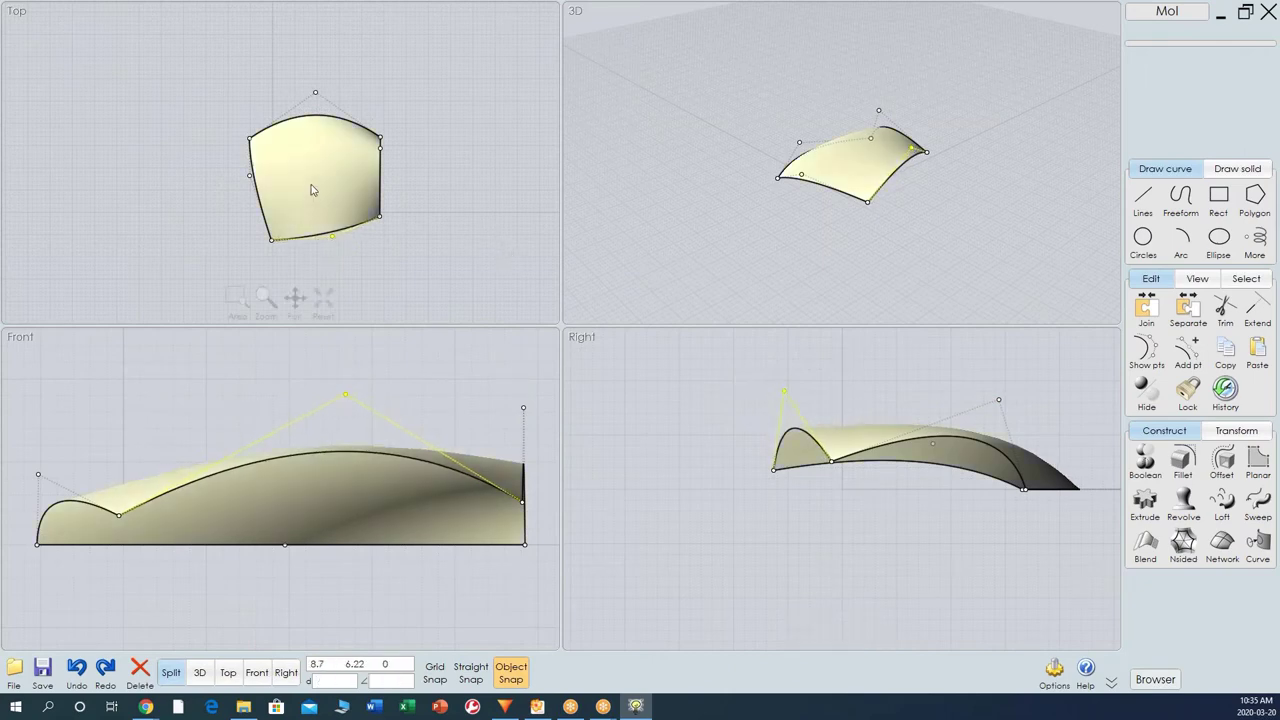
pyautogui.click(460, 219)
# Move the network surface sideways in the Top view, clear of its four frame curves, and deselect it.
pyautogui.click(336, 194)
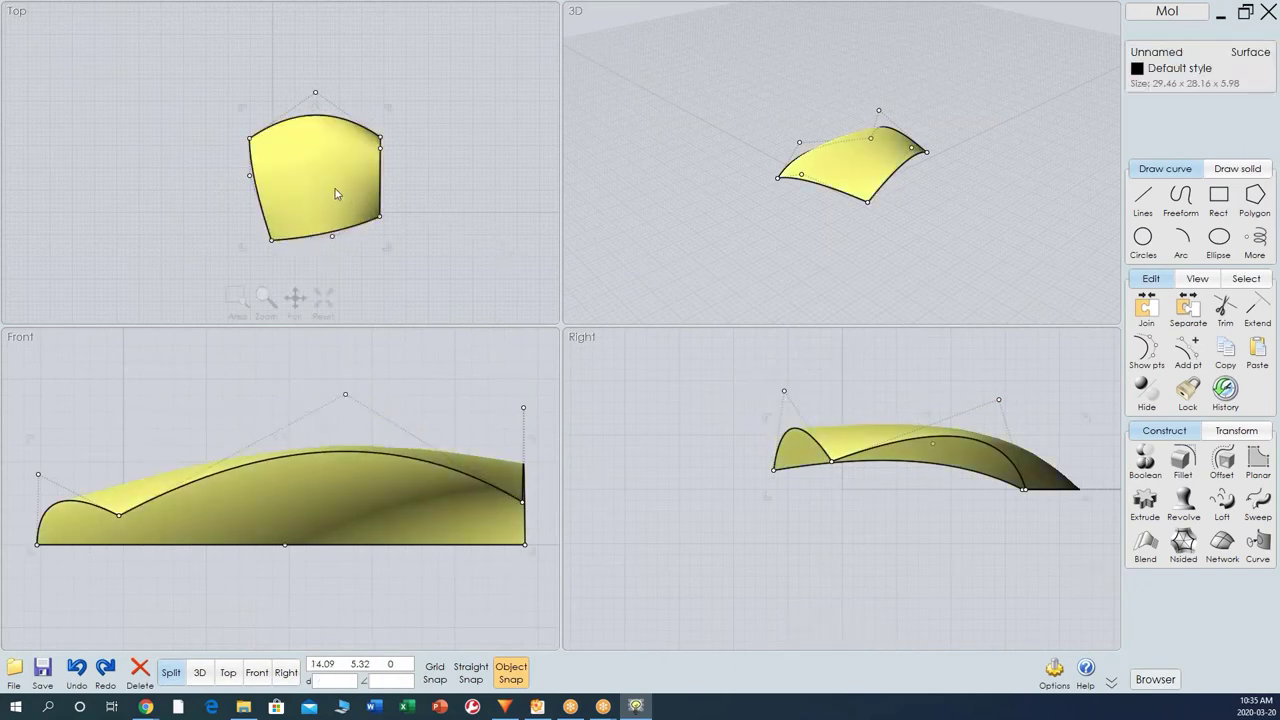
pyautogui.click(1236, 430)
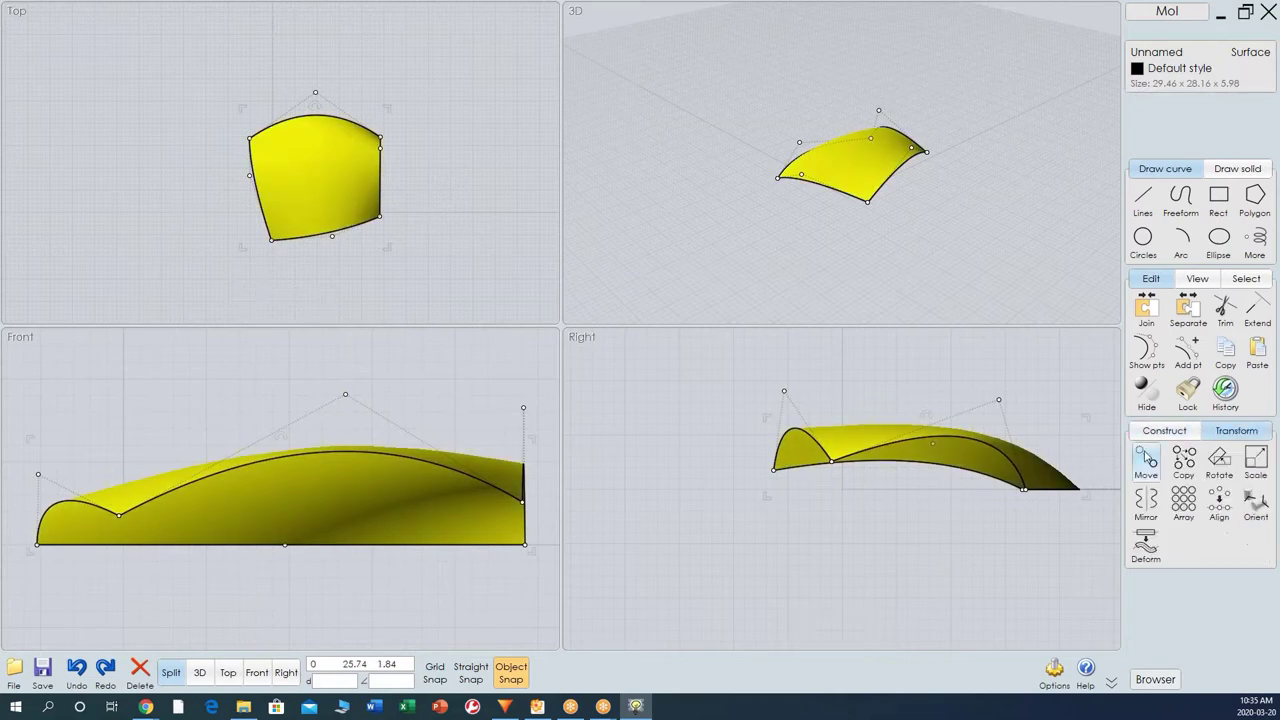
pyautogui.click(1146, 462)
pyautogui.click(286, 185)
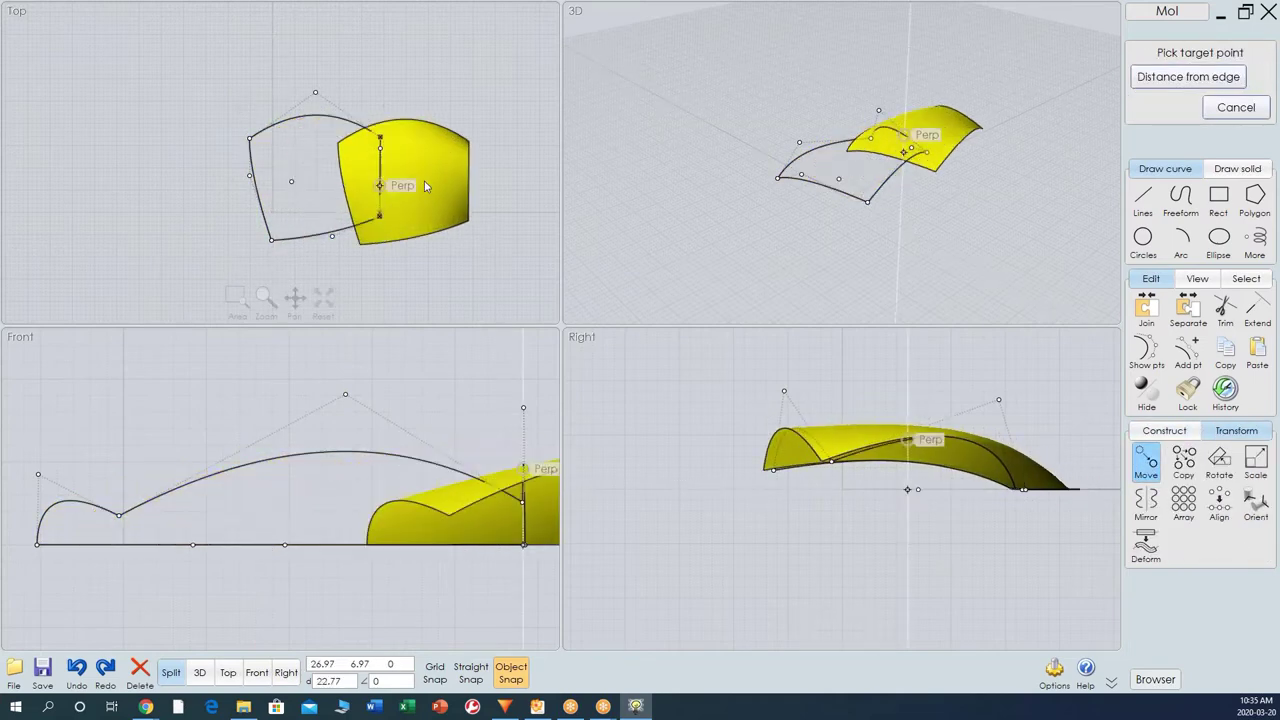
pyautogui.click(491, 189)
pyautogui.click(489, 281)
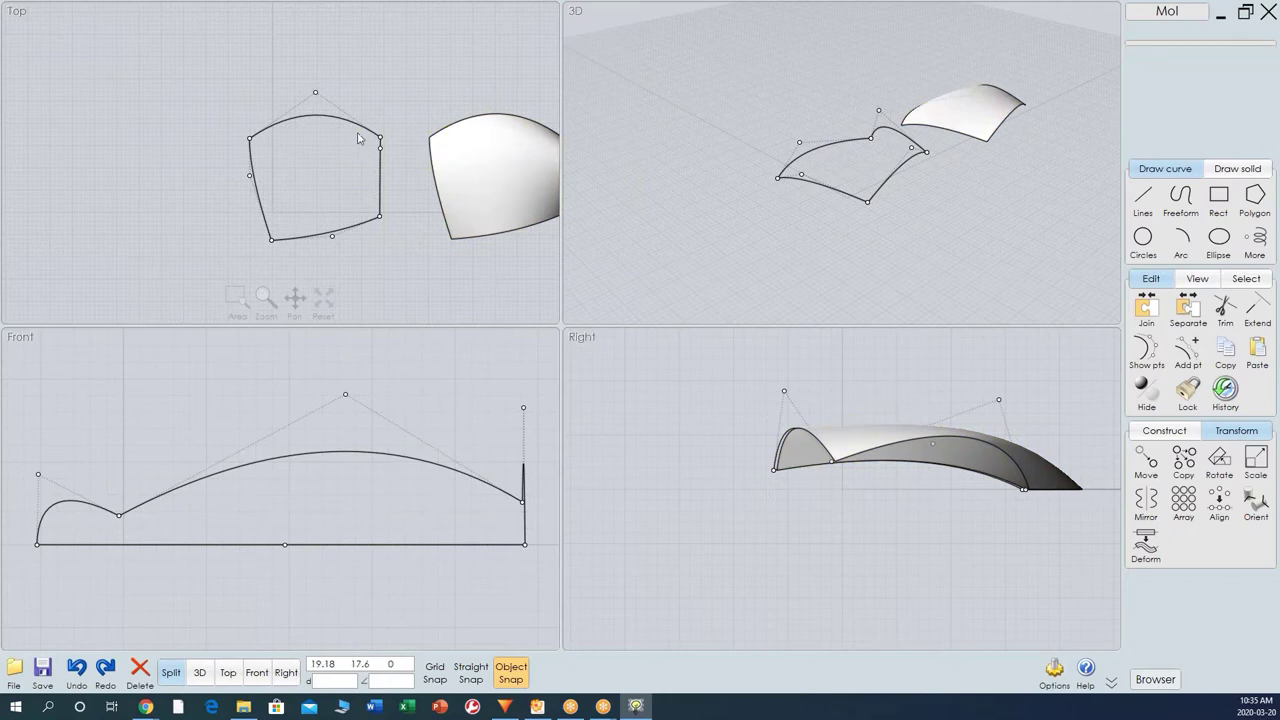
# Raise the arched end curve's middle control point in the Right view and build a second Network surface from the four curves in Normal mode.
pyautogui.moveTo(785, 398); pyautogui.dragTo(745, 370)
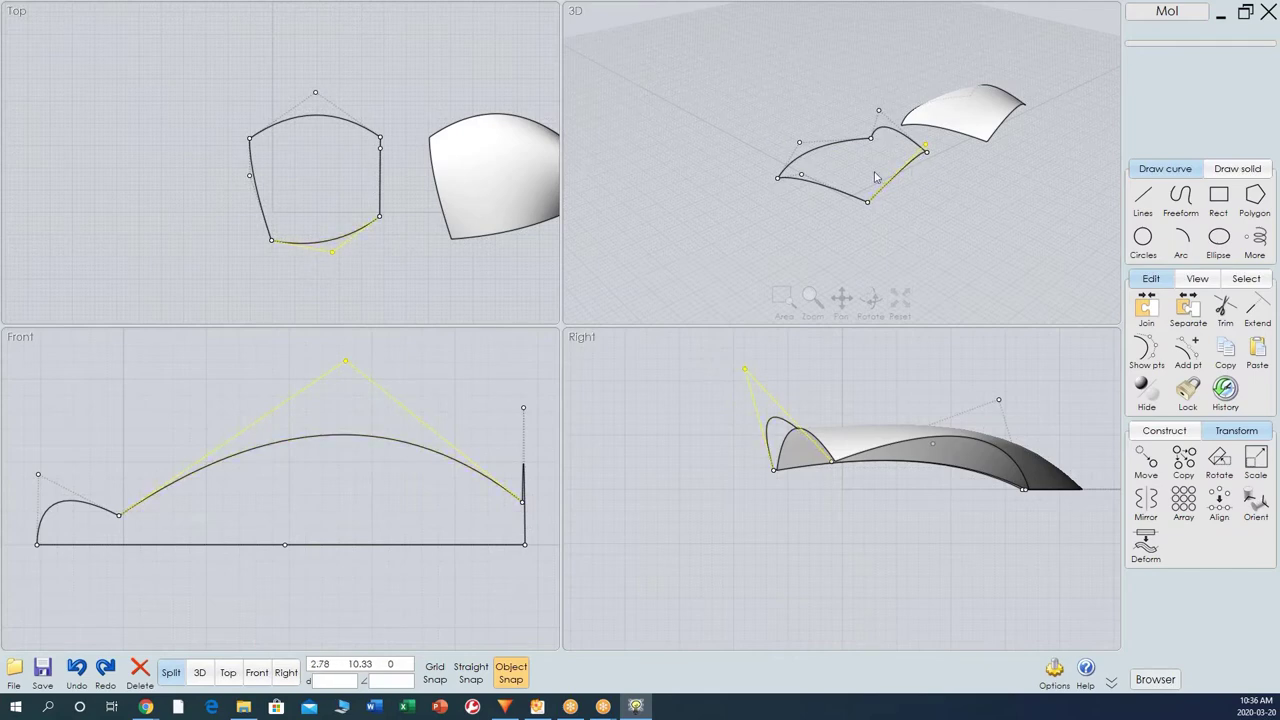
pyautogui.click(1192, 432)
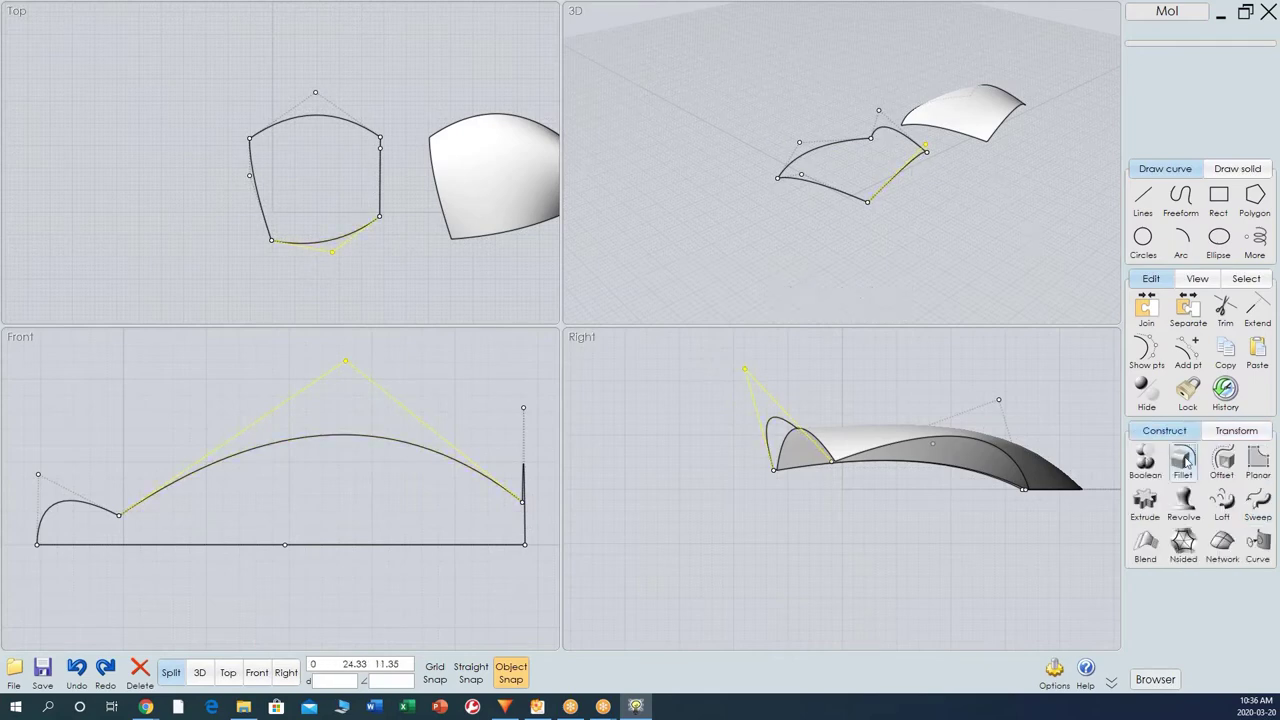
pyautogui.click(1217, 543)
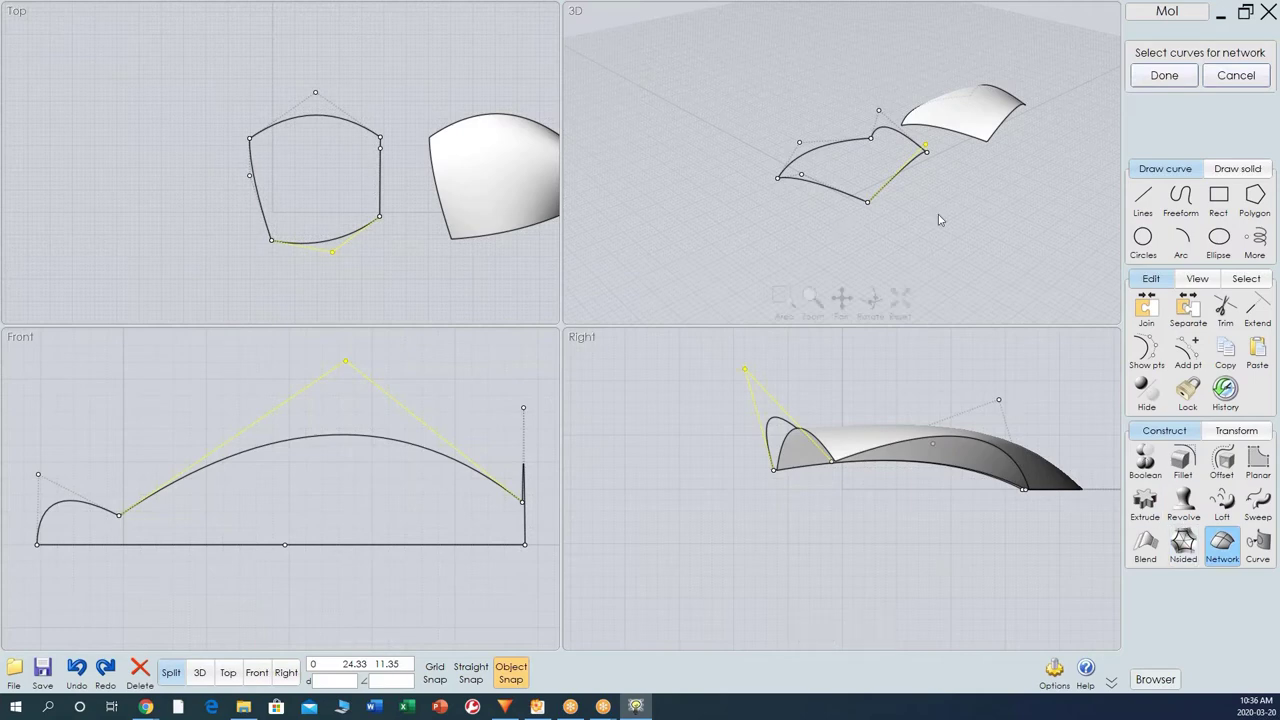
pyautogui.moveTo(404, 66); pyautogui.dragTo(155, 312)
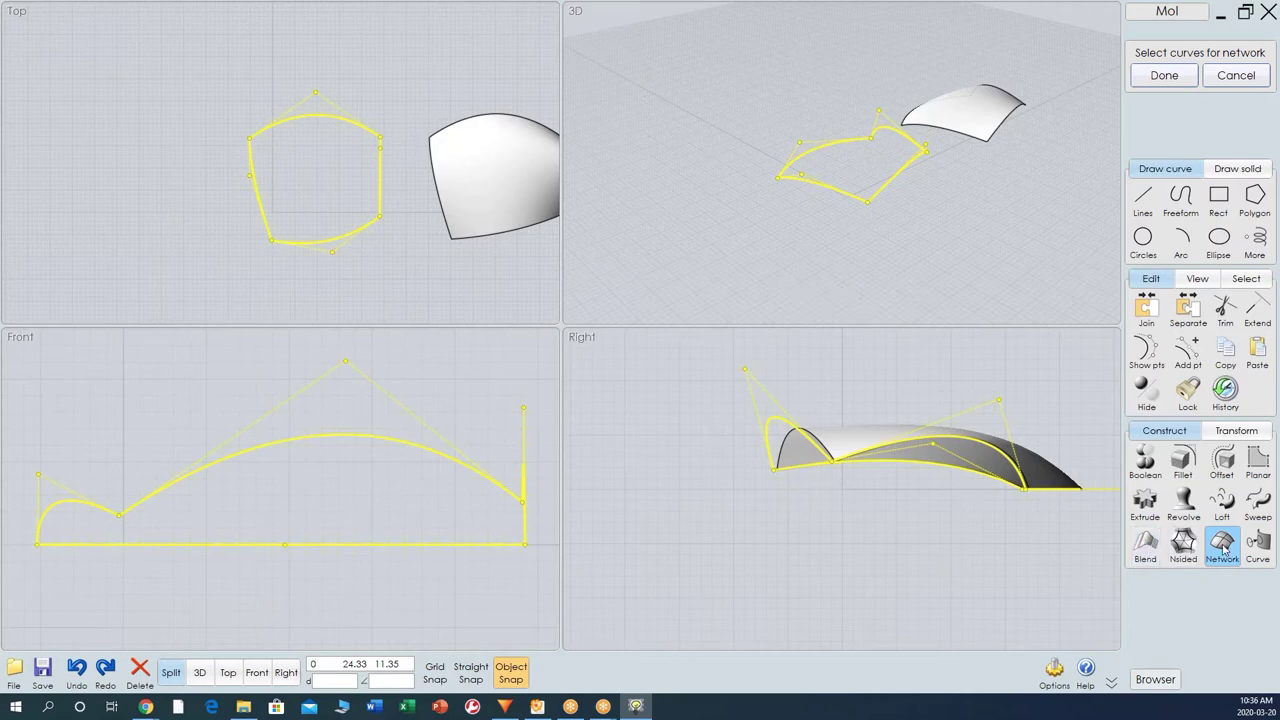
pyautogui.click(1164, 76)
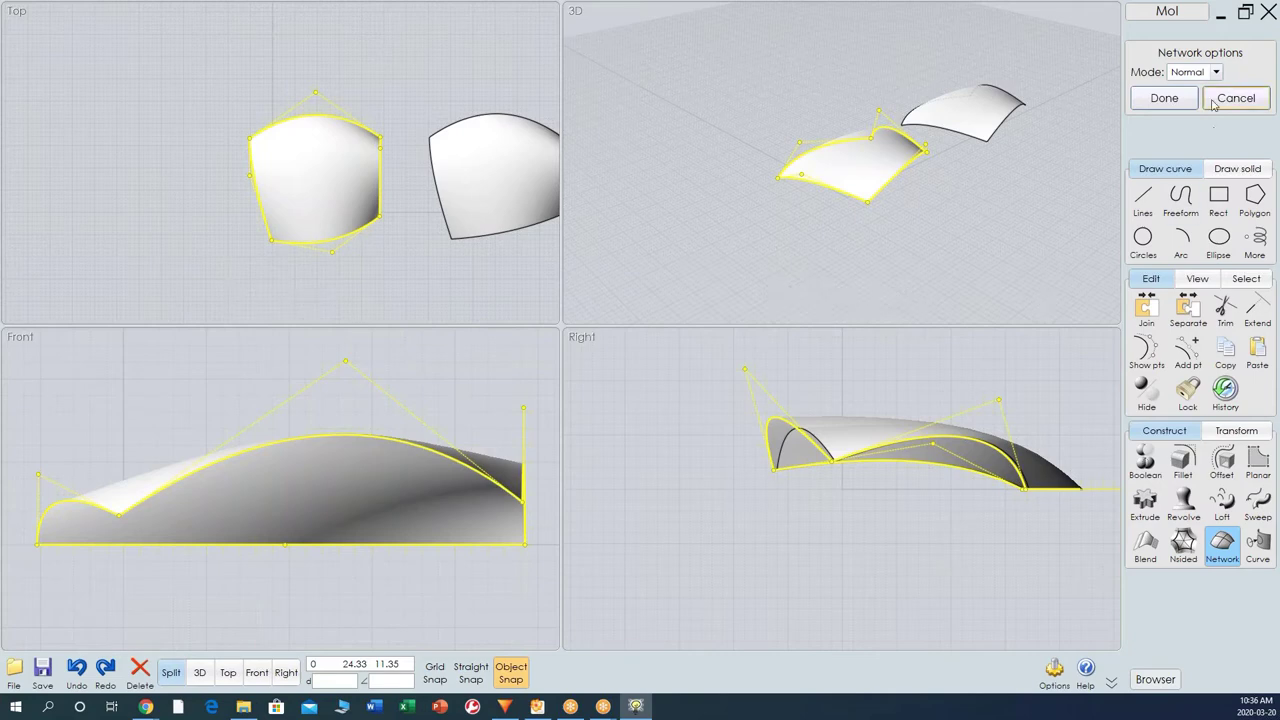
pyautogui.click(1164, 98)
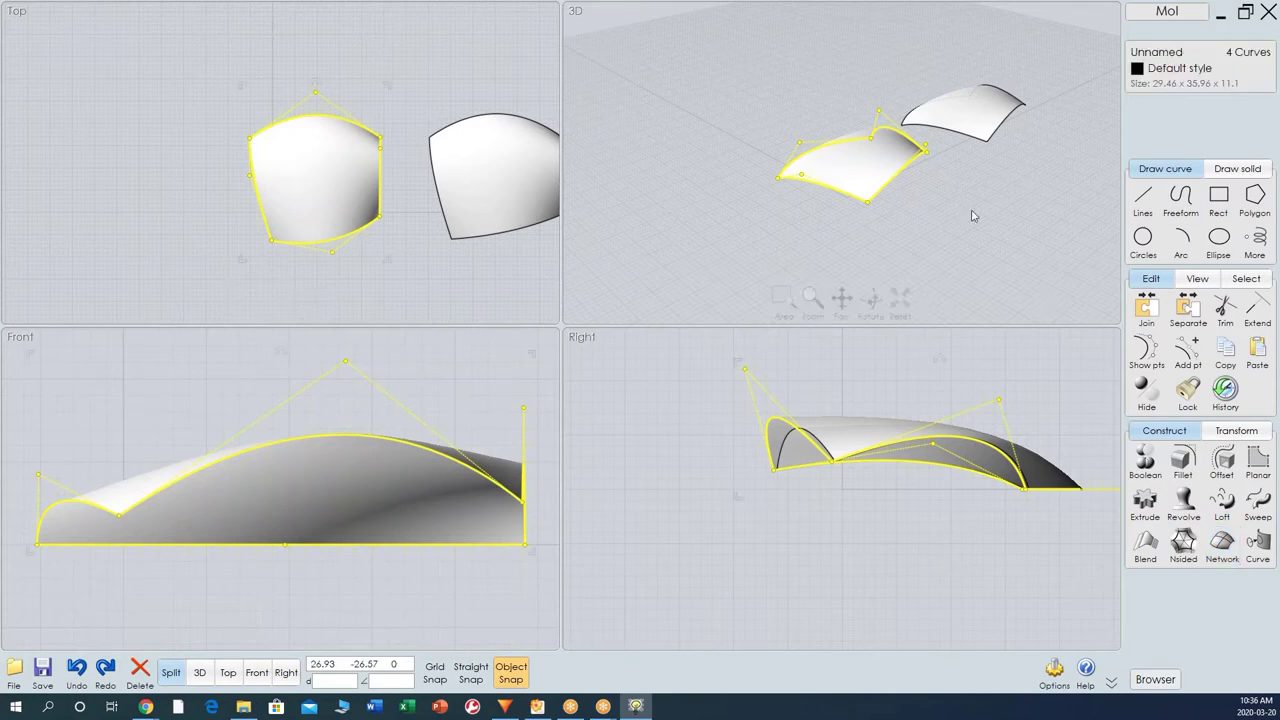
pyautogui.click(853, 224)
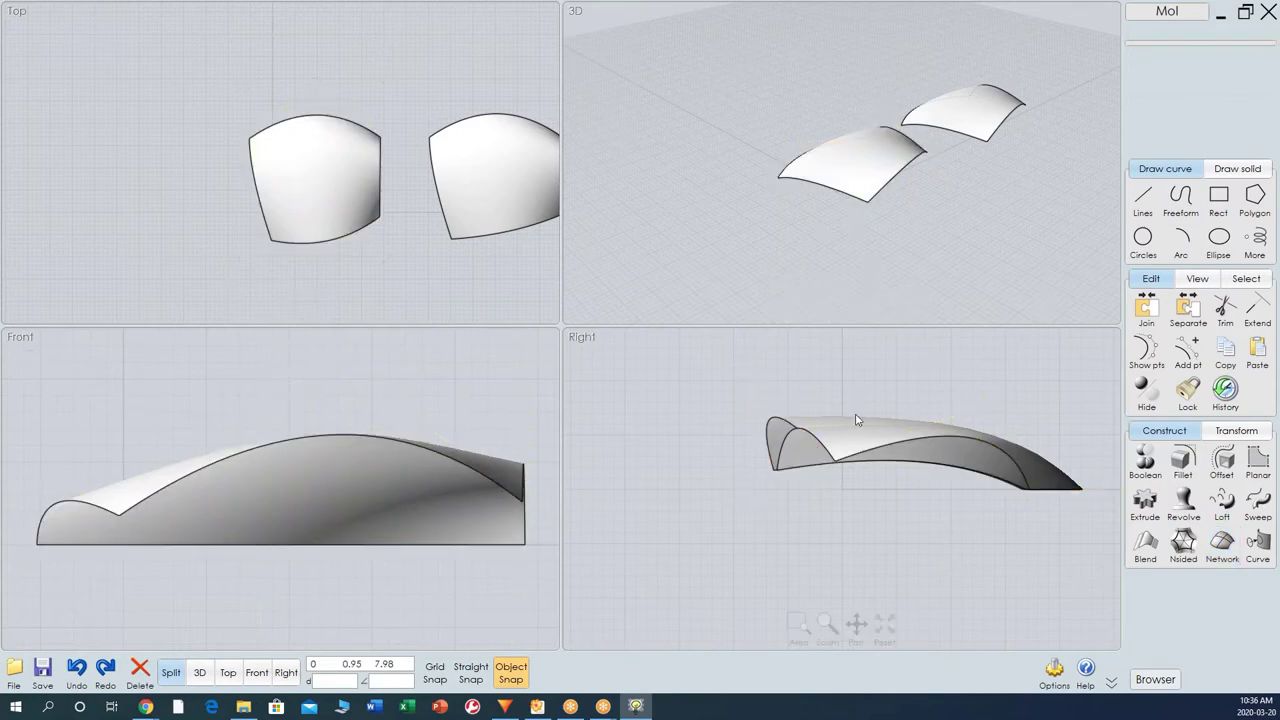
# Move the older network surface up and away from the new one in the Right view and show its control points.
pyautogui.moveTo(845, 447); pyautogui.dragTo(784, 372)
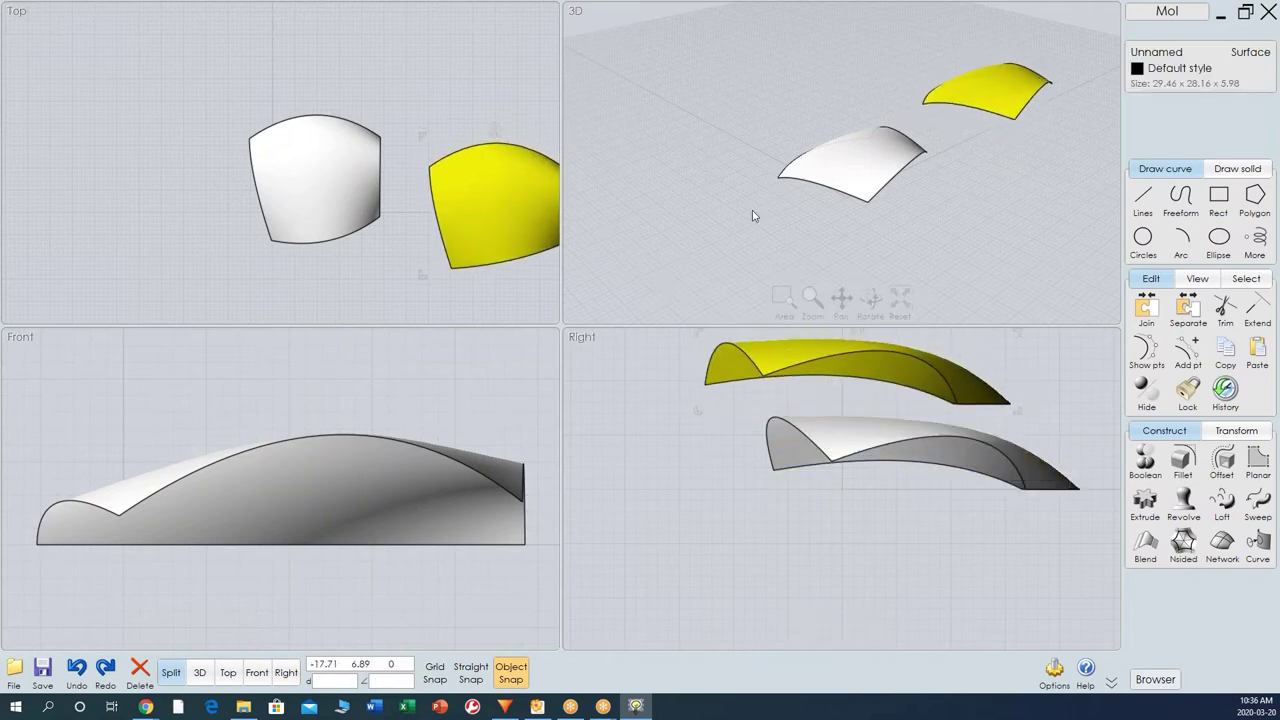
pyautogui.click(1146, 348)
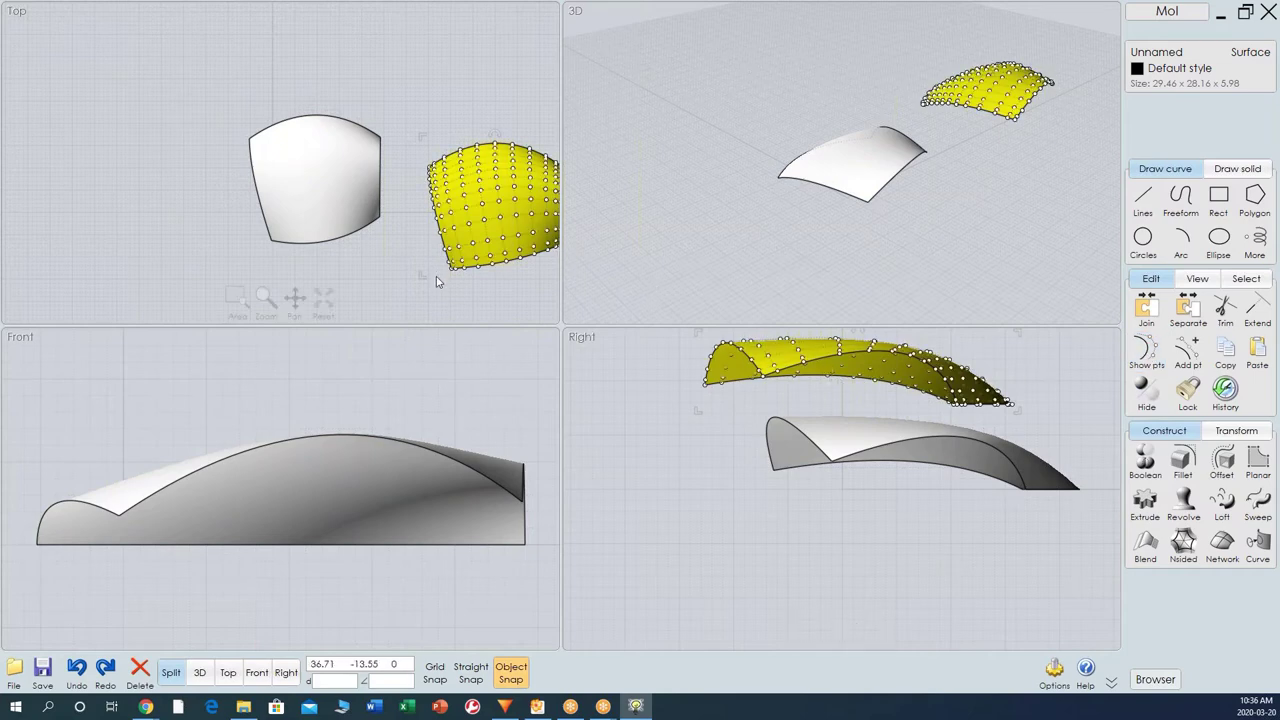
pyautogui.moveTo(958, 112)
pyautogui.mouseDown()
pyautogui.moveTo(950, 120)
pyautogui.moveTo(960, 108)
pyautogui.mouseUp()
pyautogui.moveTo(473, 103); pyautogui.dragTo(494, 128, button='right')
# Lengthen the older surface sideways in the Top view by shifting its outer columns of control points outward and stretching the selected group.
pyautogui.moveTo(506, 117); pyautogui.dragTo(426, 271)
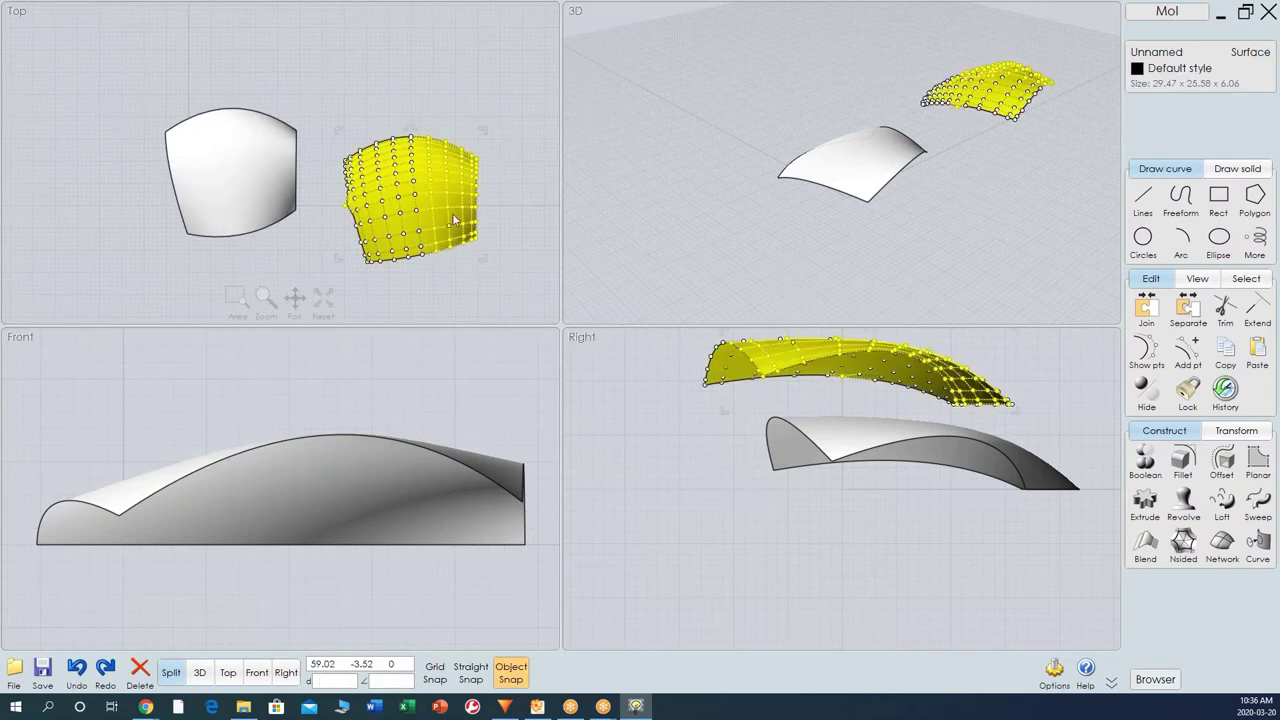
pyautogui.moveTo(448, 197); pyautogui.dragTo(479, 193)
pyautogui.click(491, 123)
pyautogui.moveTo(490, 122); pyautogui.dragTo(495, 260)
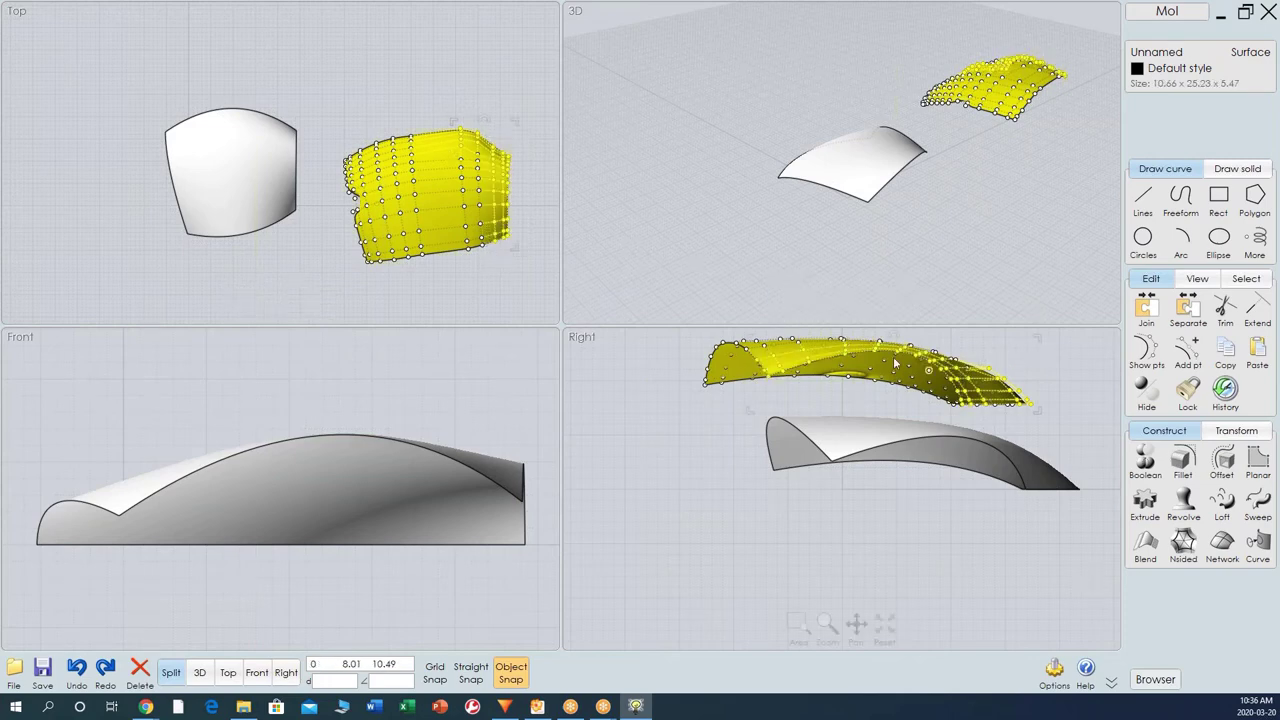
pyautogui.moveTo(519, 261); pyautogui.dragTo(518, 250)
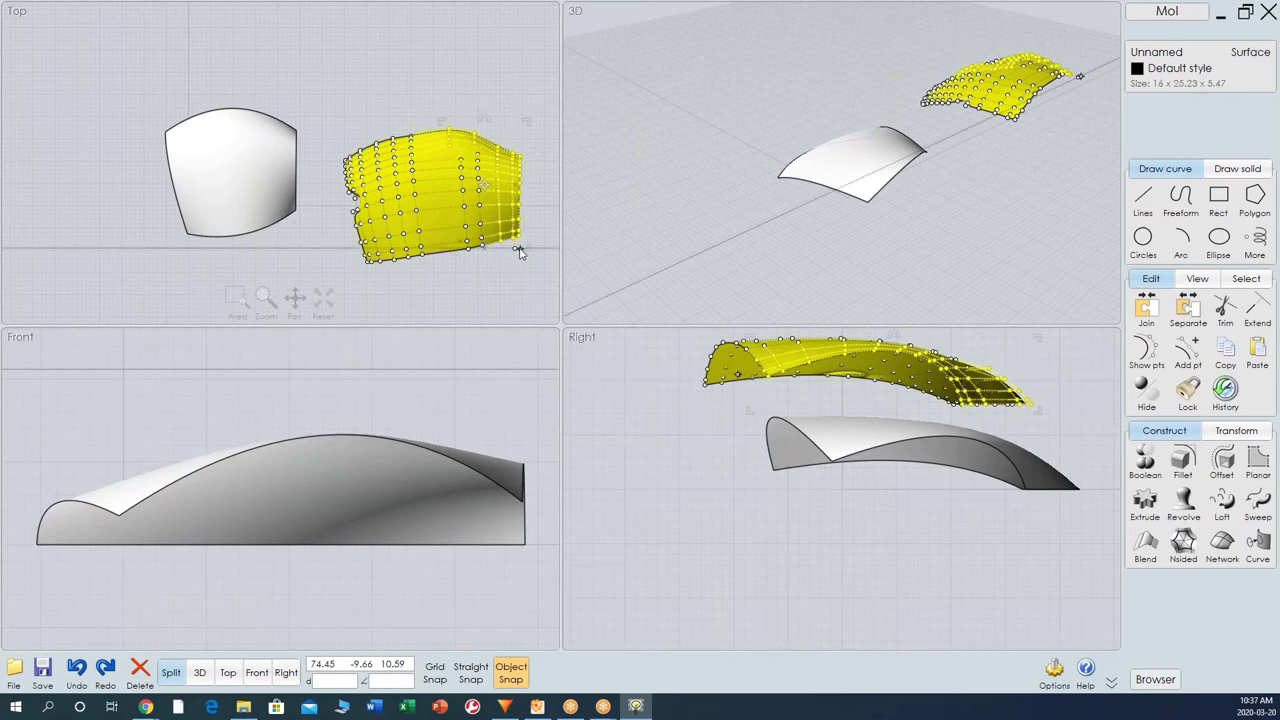
pyautogui.click(543, 141)
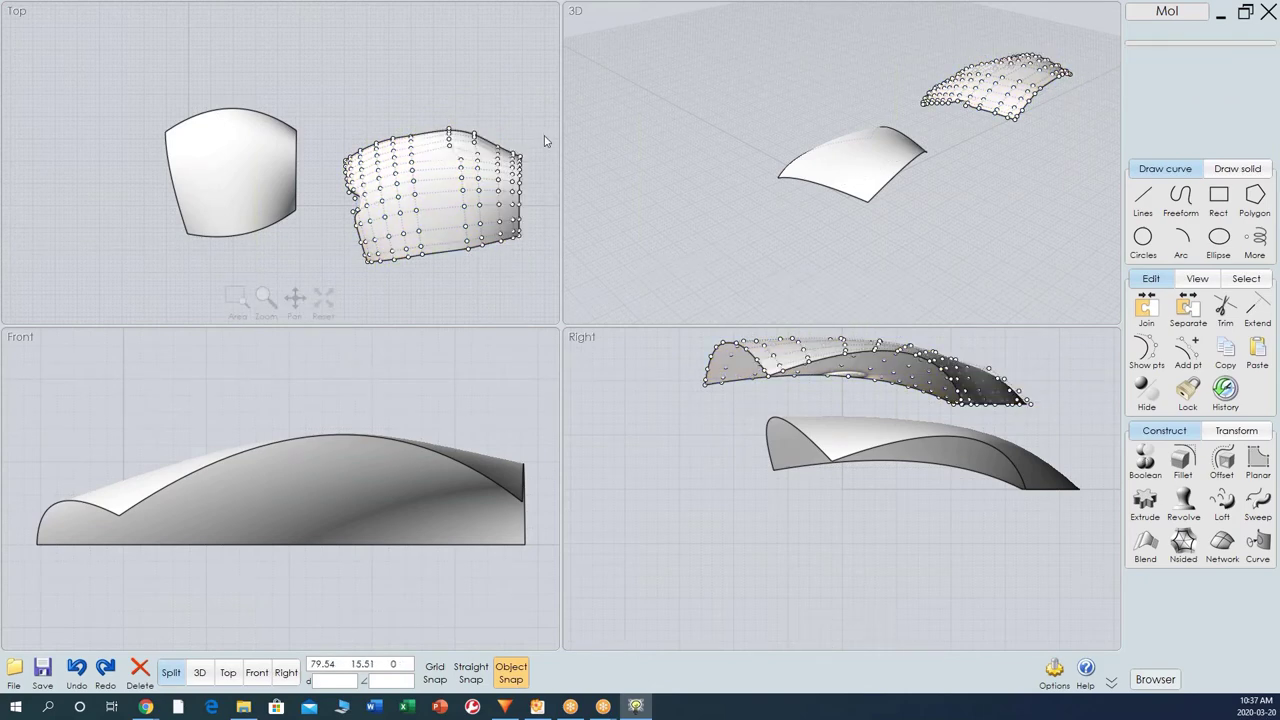
# Narrow the older surface's outer end by scaling its edge control points and slightly rotate the control points of its opposite end.
pyautogui.moveTo(505, 263); pyautogui.dragTo(517, 229)
pyautogui.click(491, 271)
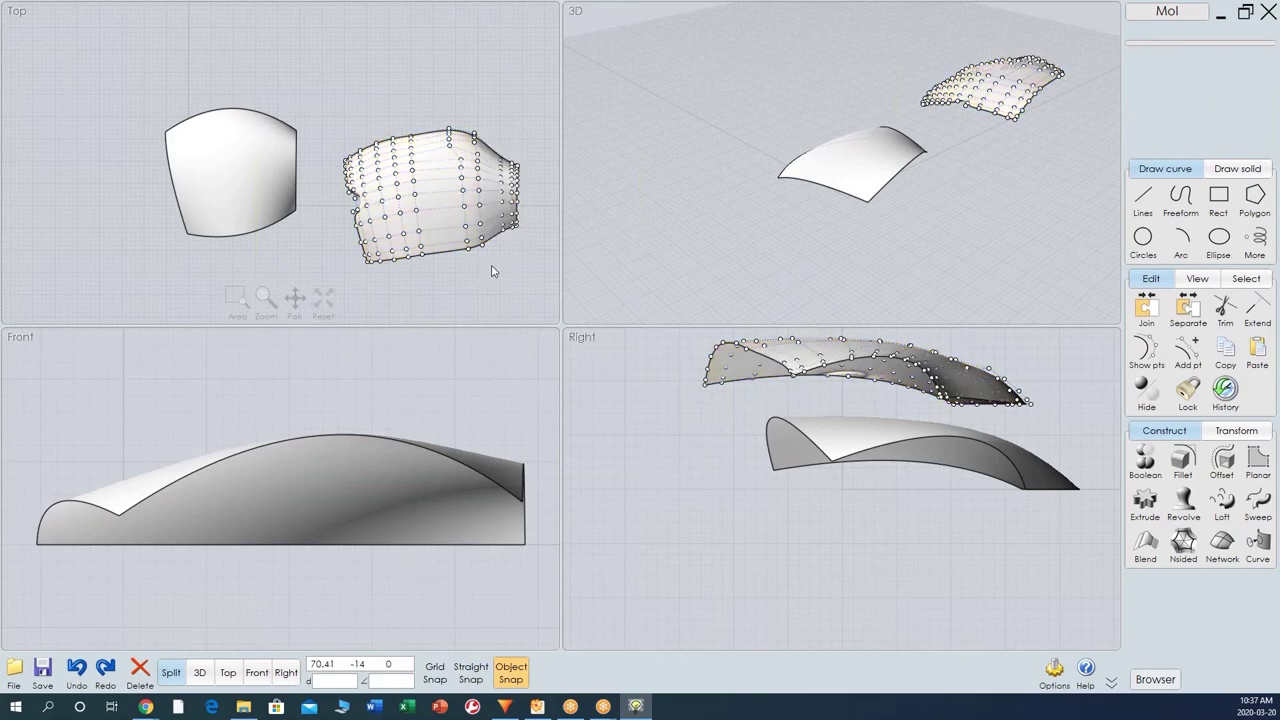
pyautogui.moveTo(424, 163); pyautogui.dragTo(354, 197)
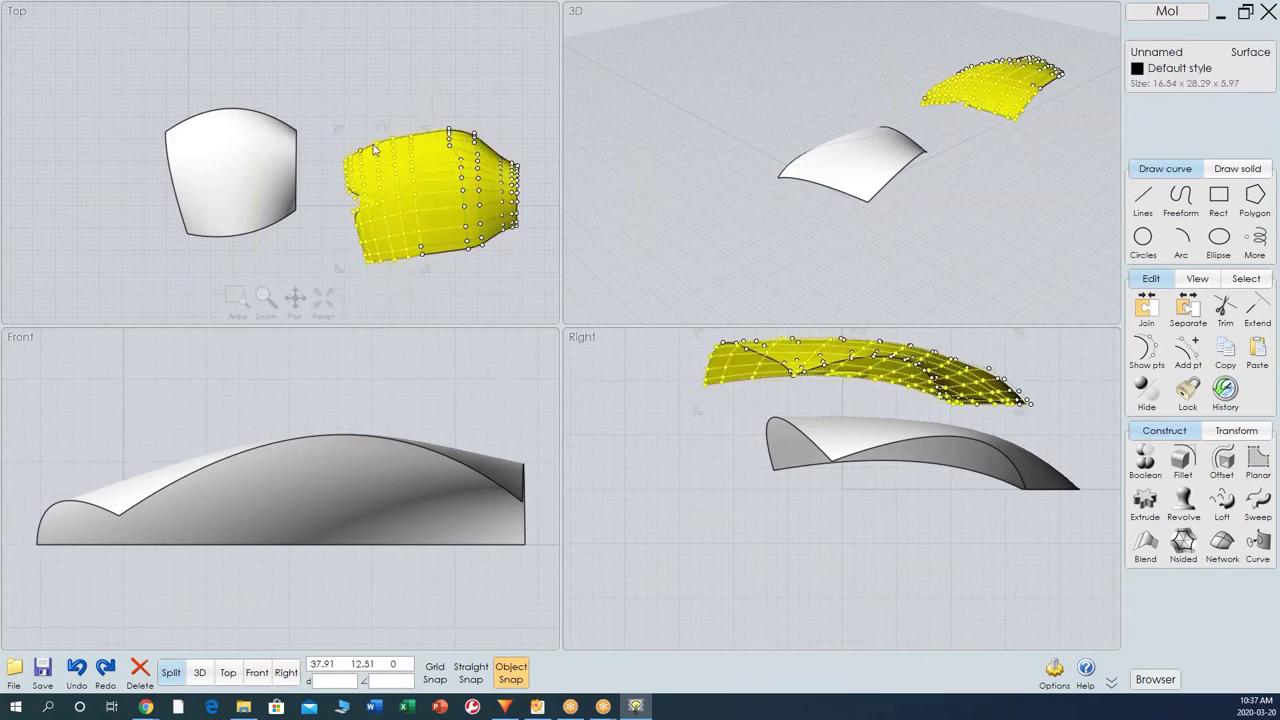
pyautogui.moveTo(381, 128)
pyautogui.mouseDown()
pyautogui.moveTo(352, 129)
pyautogui.moveTo(415, 126)
pyautogui.moveTo(393, 127)
pyautogui.mouseUp()
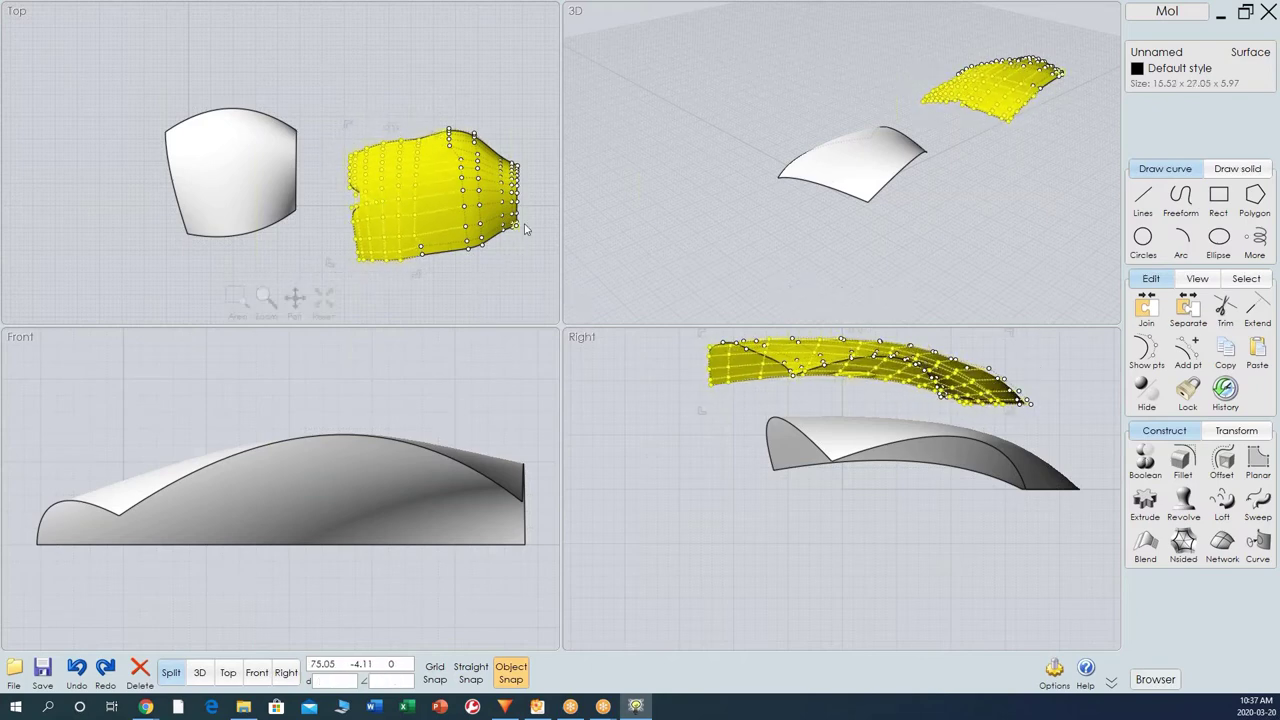
pyautogui.click(986, 196)
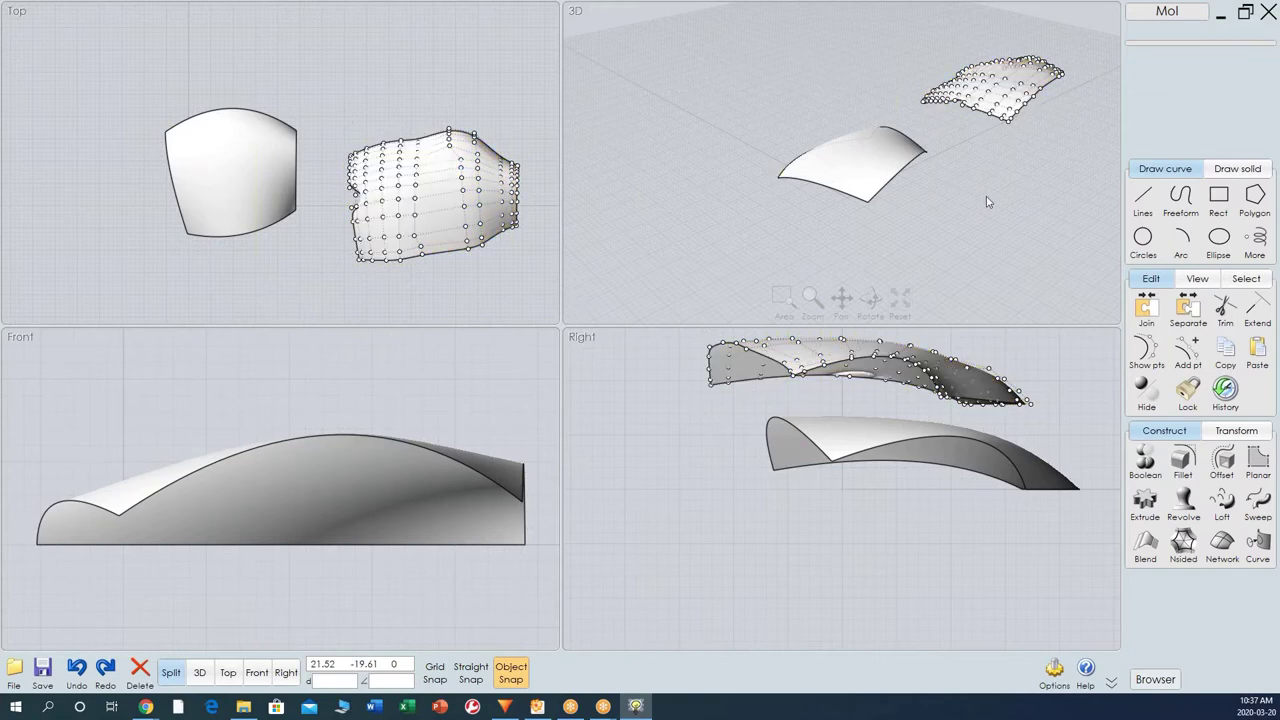
# Clear the scene by deleting the reshaped network surface and the remaining network surface.
pyautogui.click(436, 203)
pyautogui.press('Delete')
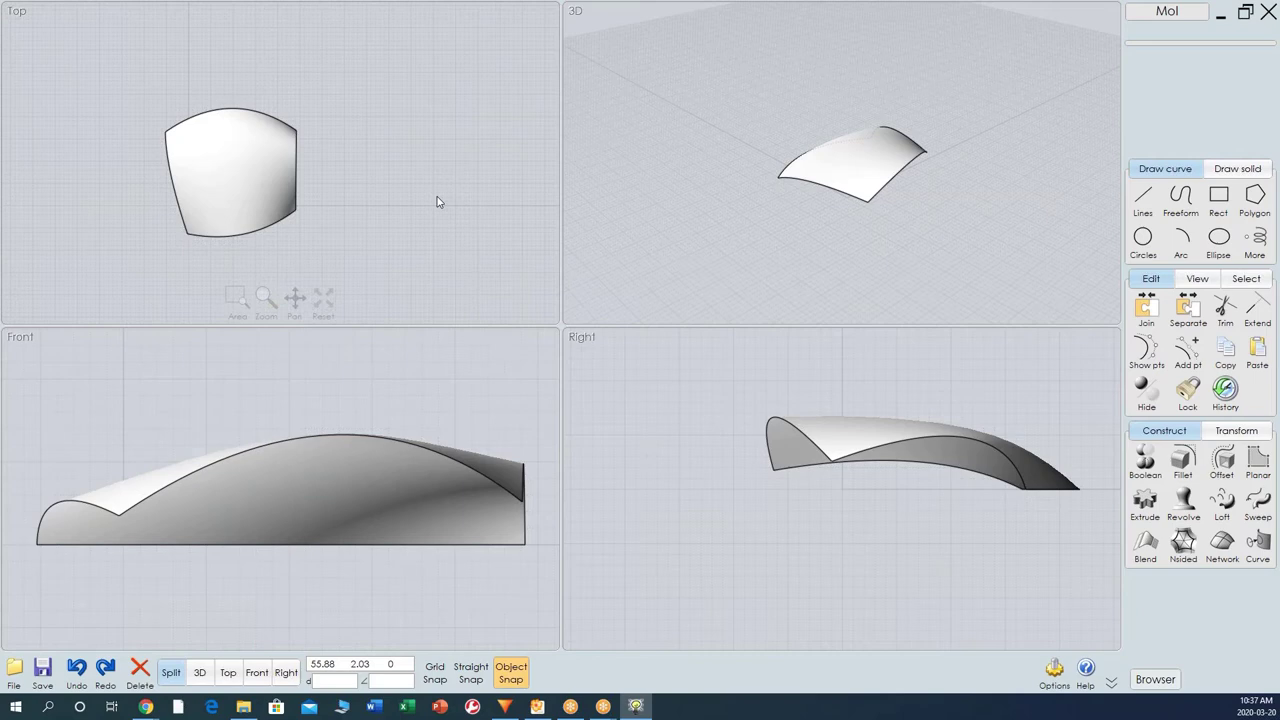
pyautogui.click(874, 174)
pyautogui.press('Delete')
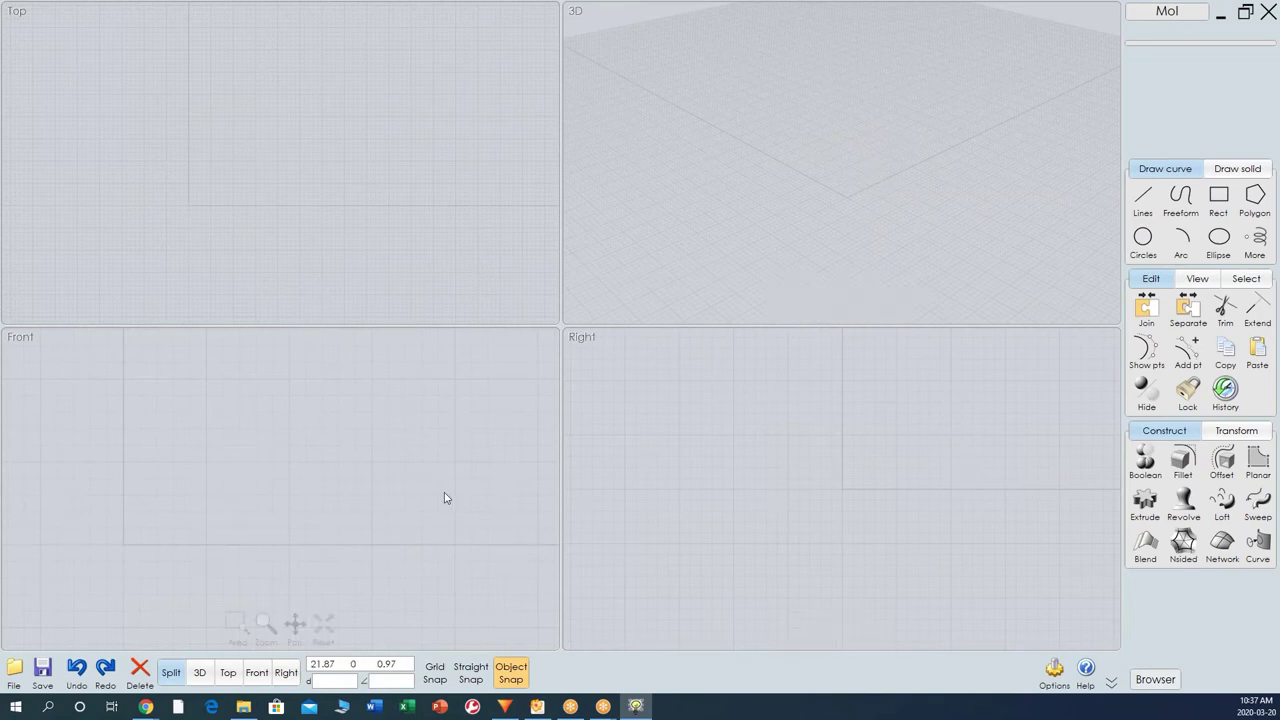
# Draw a control-point curve in the Top view from the origin, forming a bowl-like profile with a flat rim, about 47 by 36 units.
pyautogui.moveTo(450, 232); pyautogui.dragTo(393, 159, button='right')
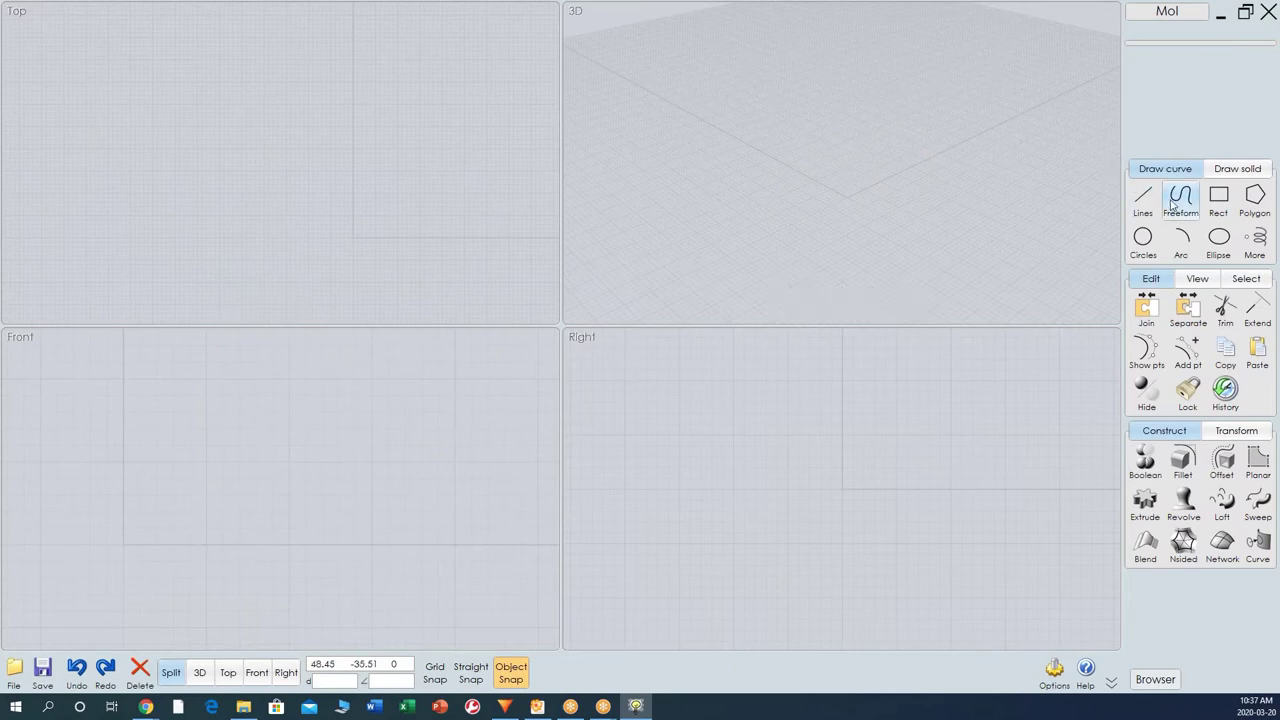
pyautogui.click(1179, 200)
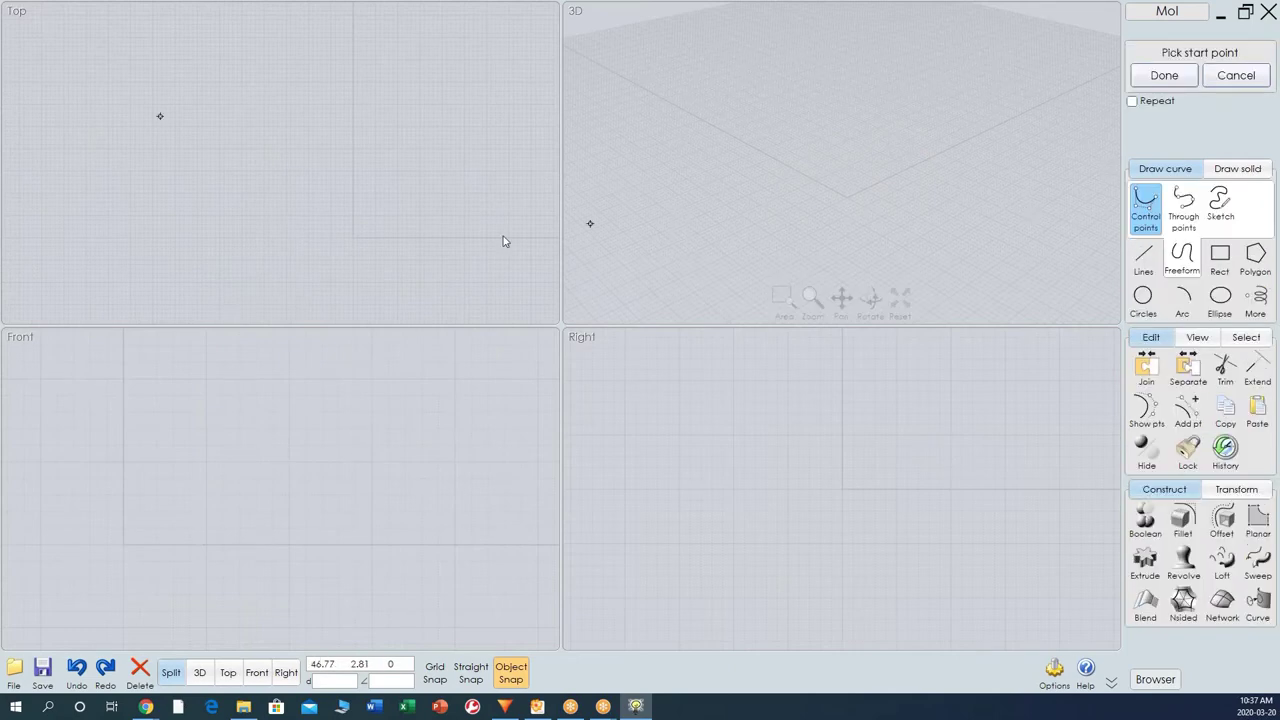
pyautogui.click(352, 238)
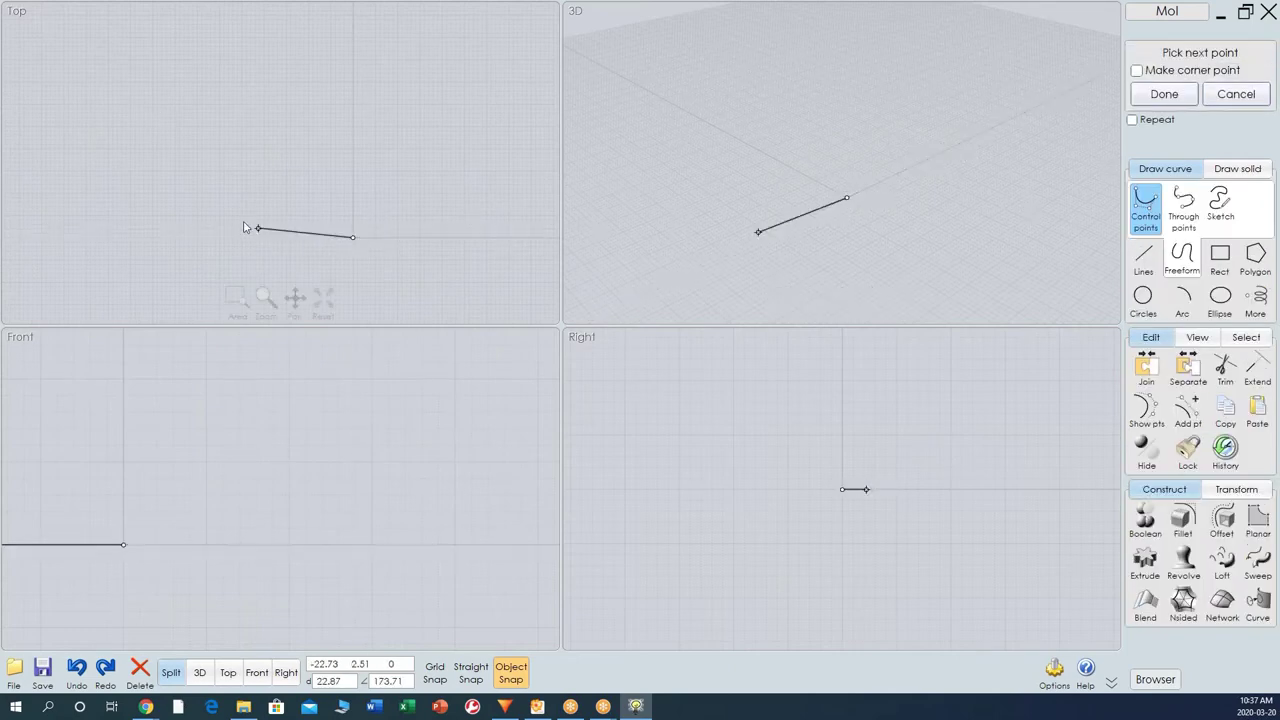
pyautogui.click(232, 207)
pyautogui.click(191, 89)
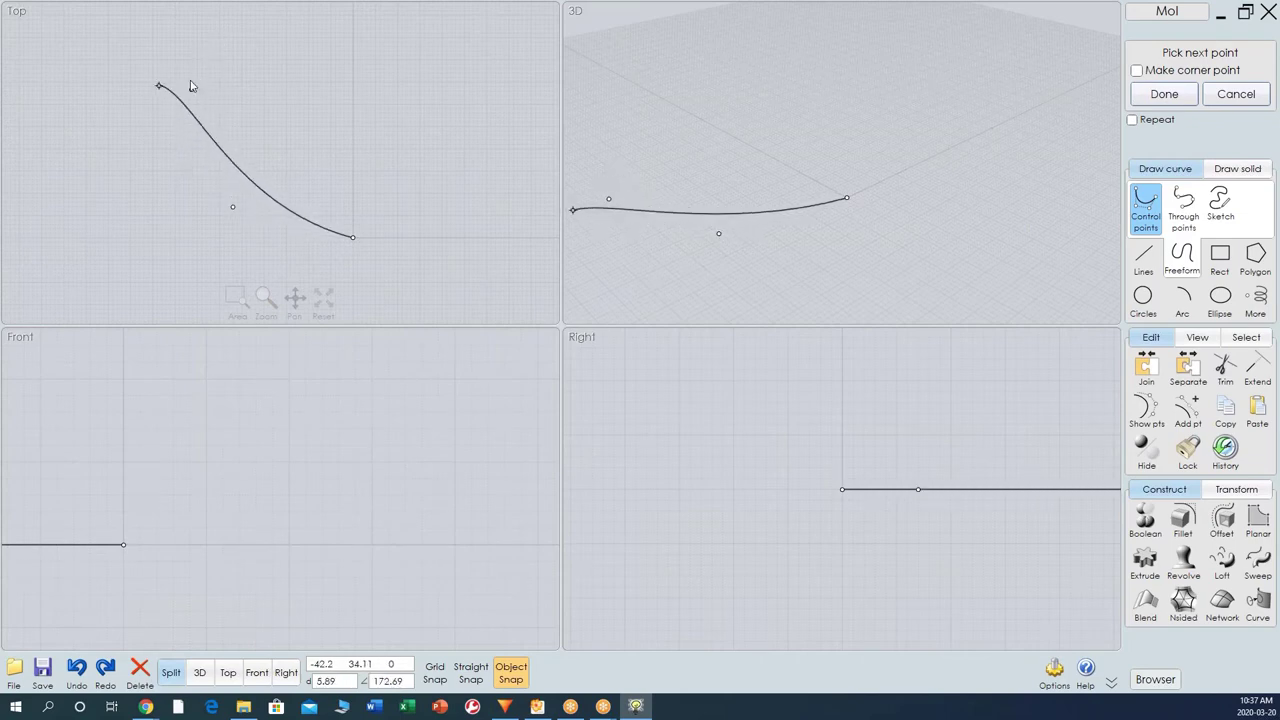
pyautogui.click(230, 73)
pyautogui.click(144, 77)
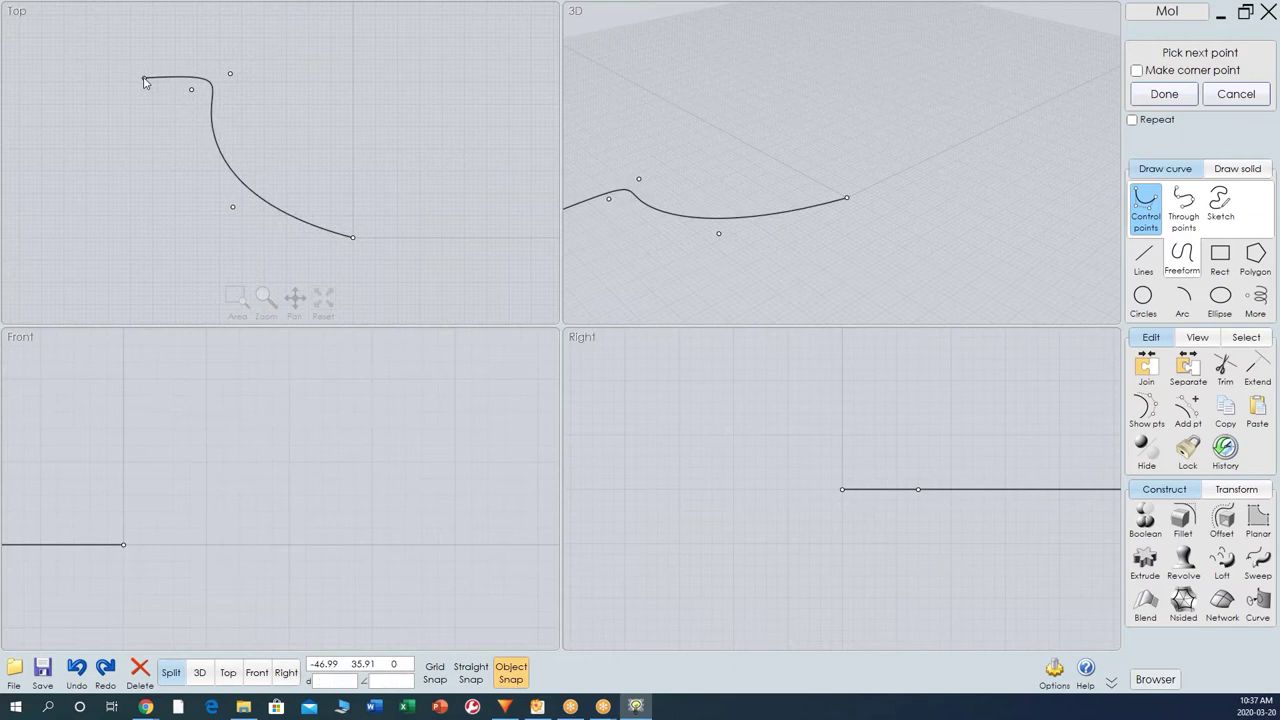
pyautogui.rightClick(149, 80)
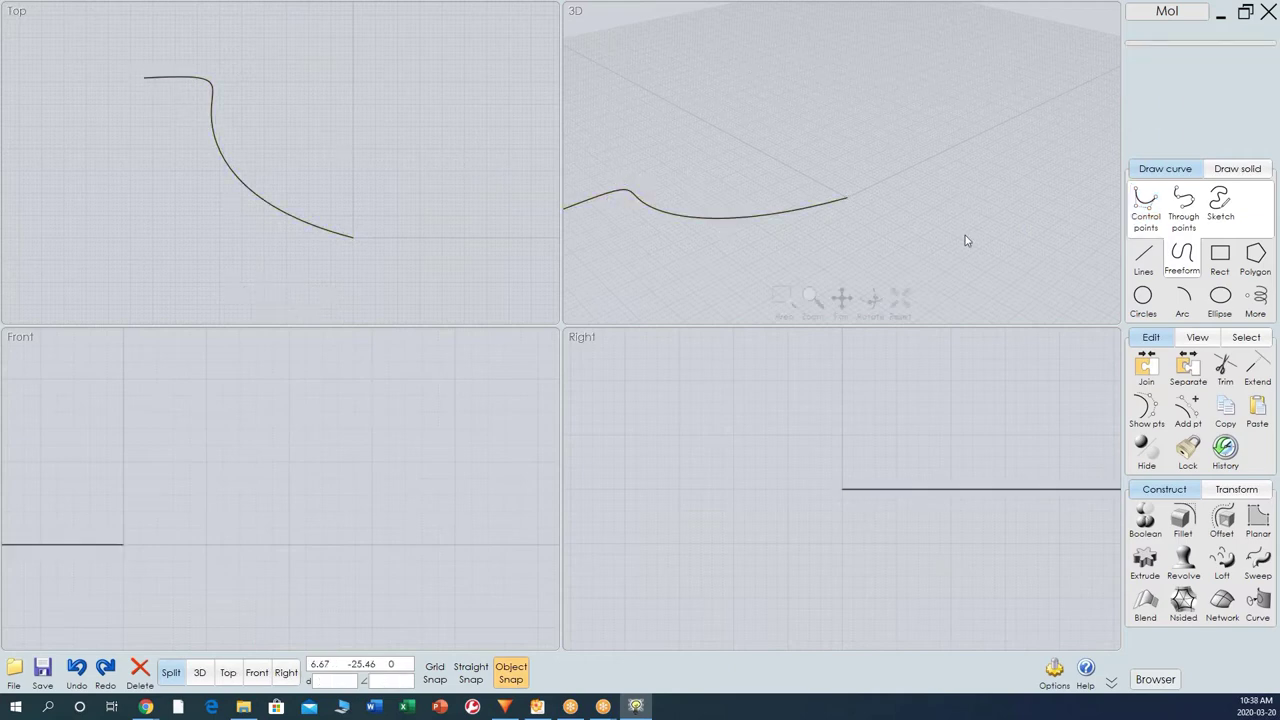
# Draw a straight axis line about 34 units long in the Top view, running up from the origin along the vertical grid axis.
pyautogui.click(1143, 258)
pyautogui.click(352, 238)
pyautogui.click(353, 86)
pyautogui.rightClick(408, 125)
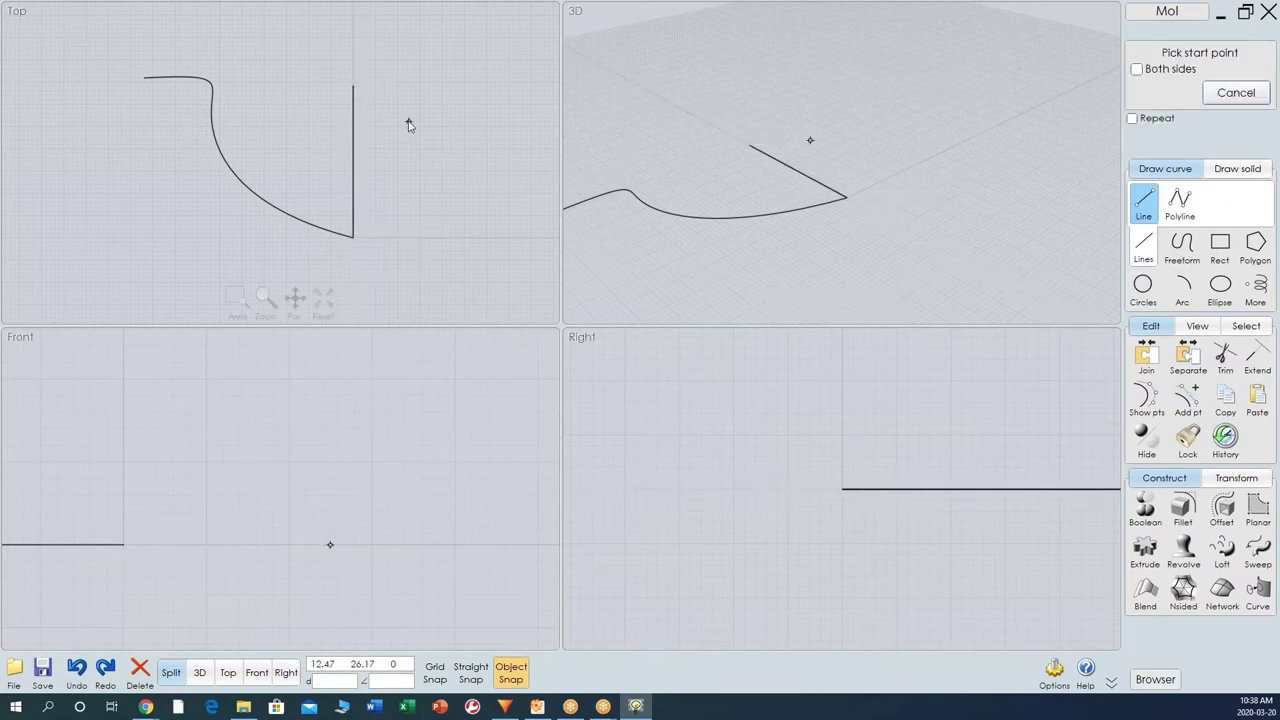
pyautogui.press('Escape')
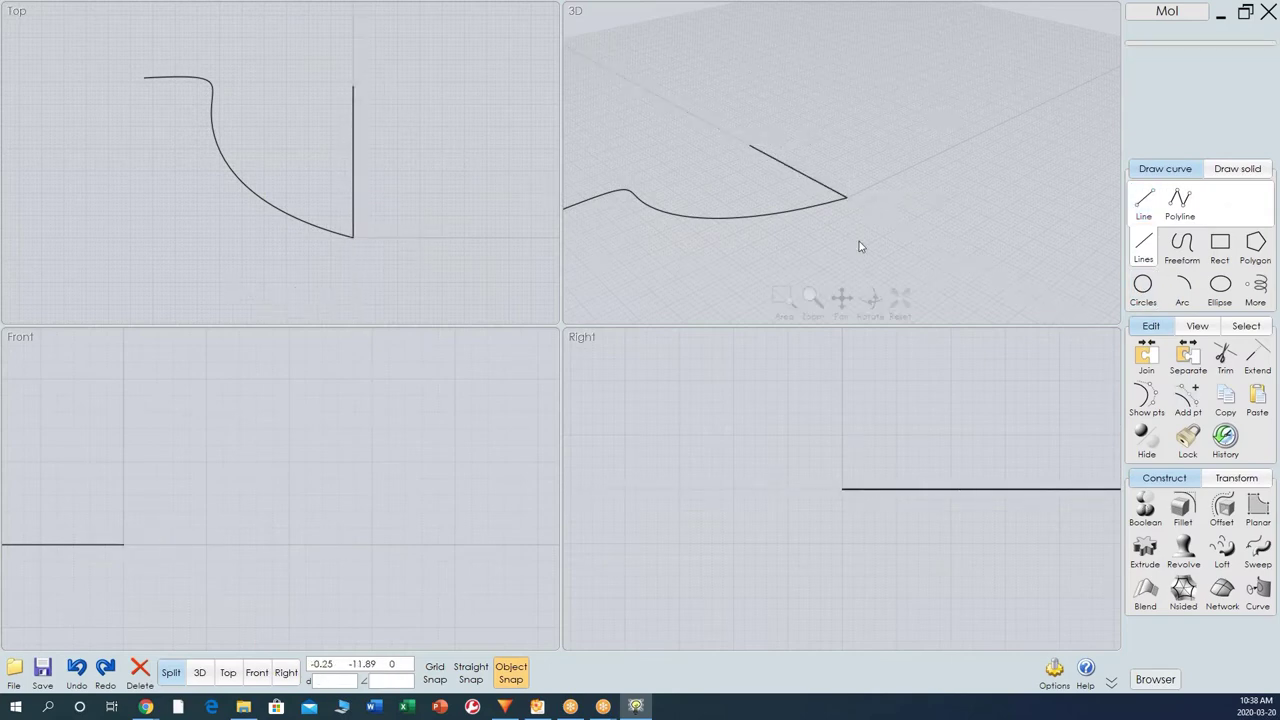
# Select the profile curve and the axis line and rotate them together 90 degrees in the Right view so they stand upright.
pyautogui.moveTo(905, 172); pyautogui.dragTo(798, 249)
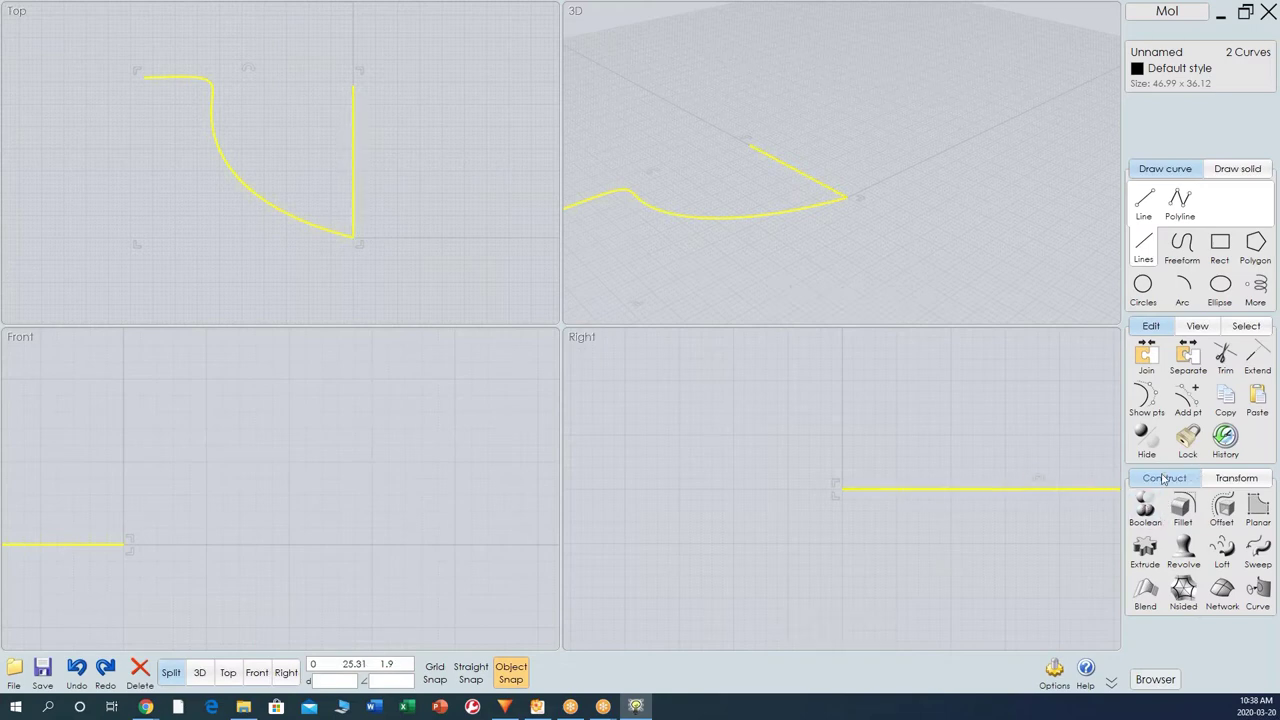
pyautogui.click(1233, 479)
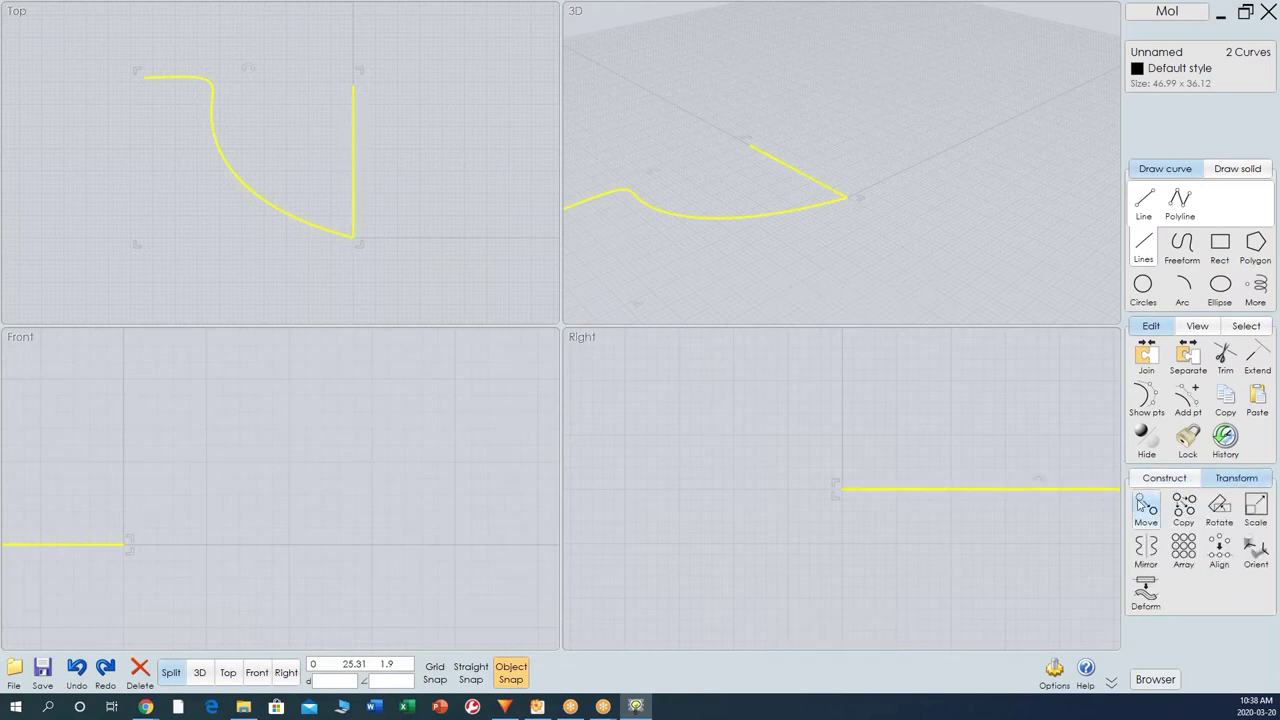
pyautogui.click(1220, 508)
pyautogui.click(842, 489)
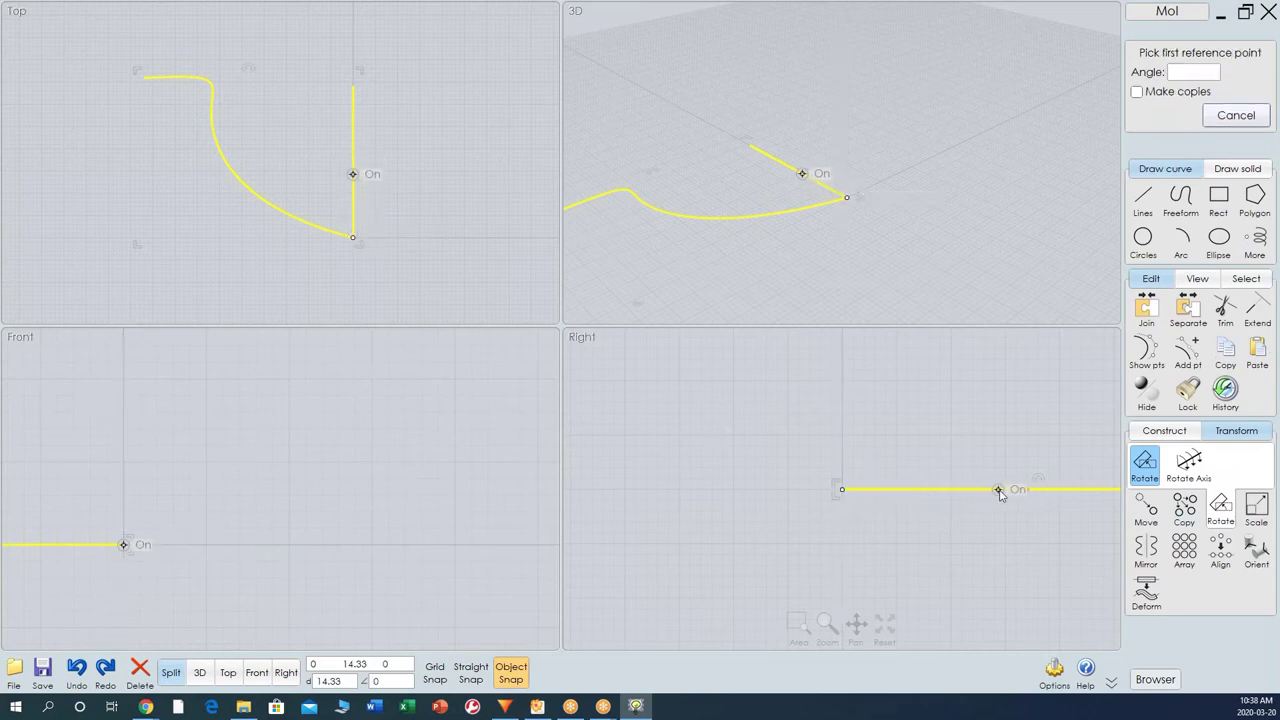
pyautogui.click(1028, 490)
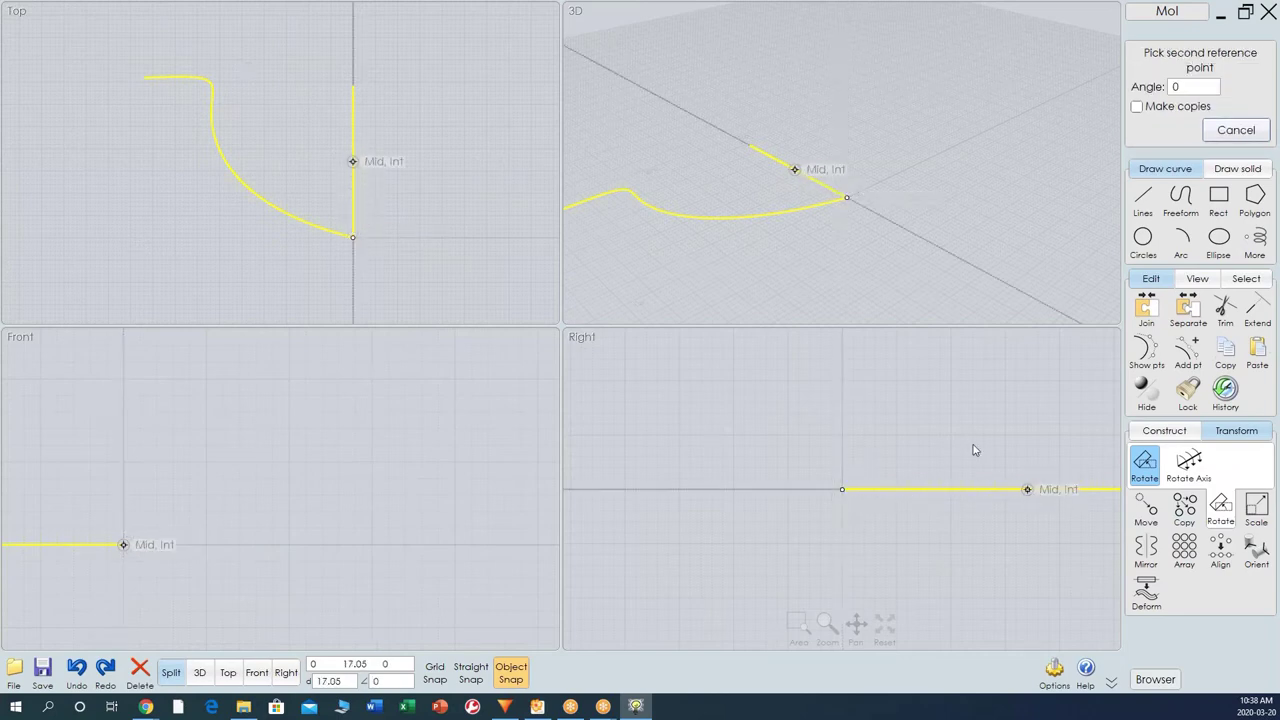
pyautogui.click(848, 490)
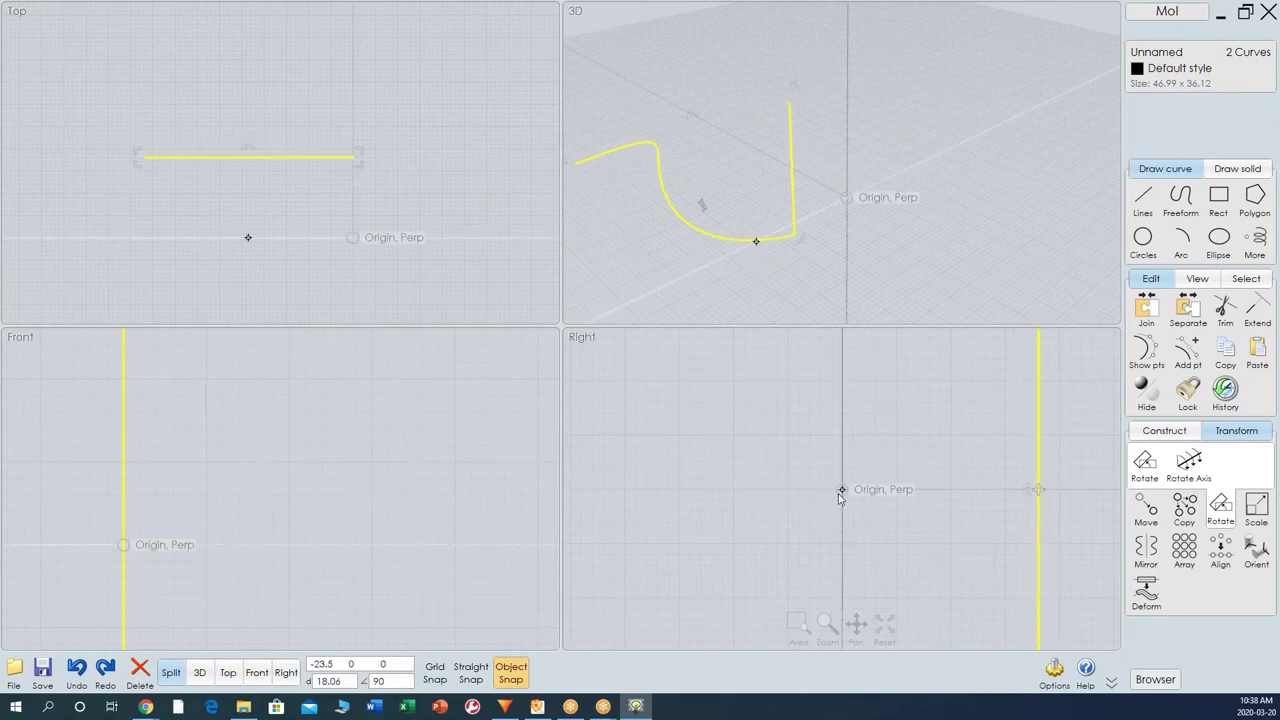
# Revolve the upright profile curve 360 degrees with capped ends, using the two ends of the axis line as the revolve axis.
pyautogui.scroll(-3, 791, 251)
pyautogui.click(224, 427)
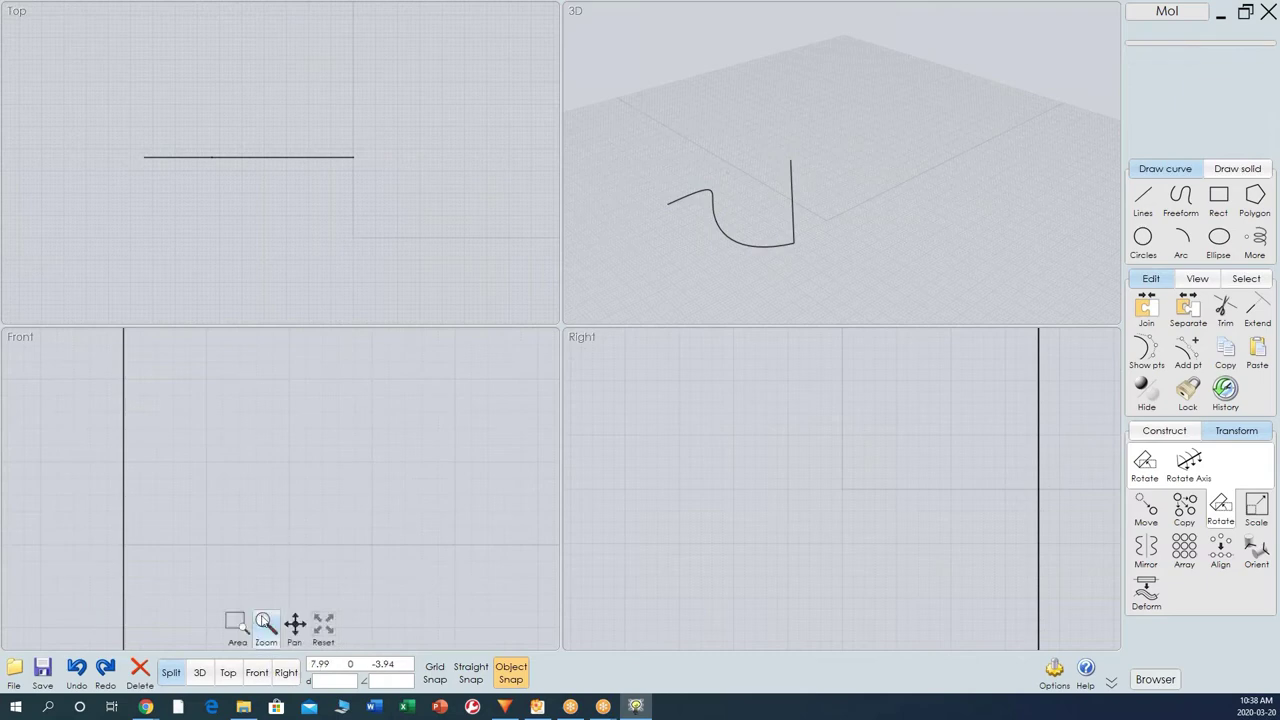
pyautogui.click(324, 624)
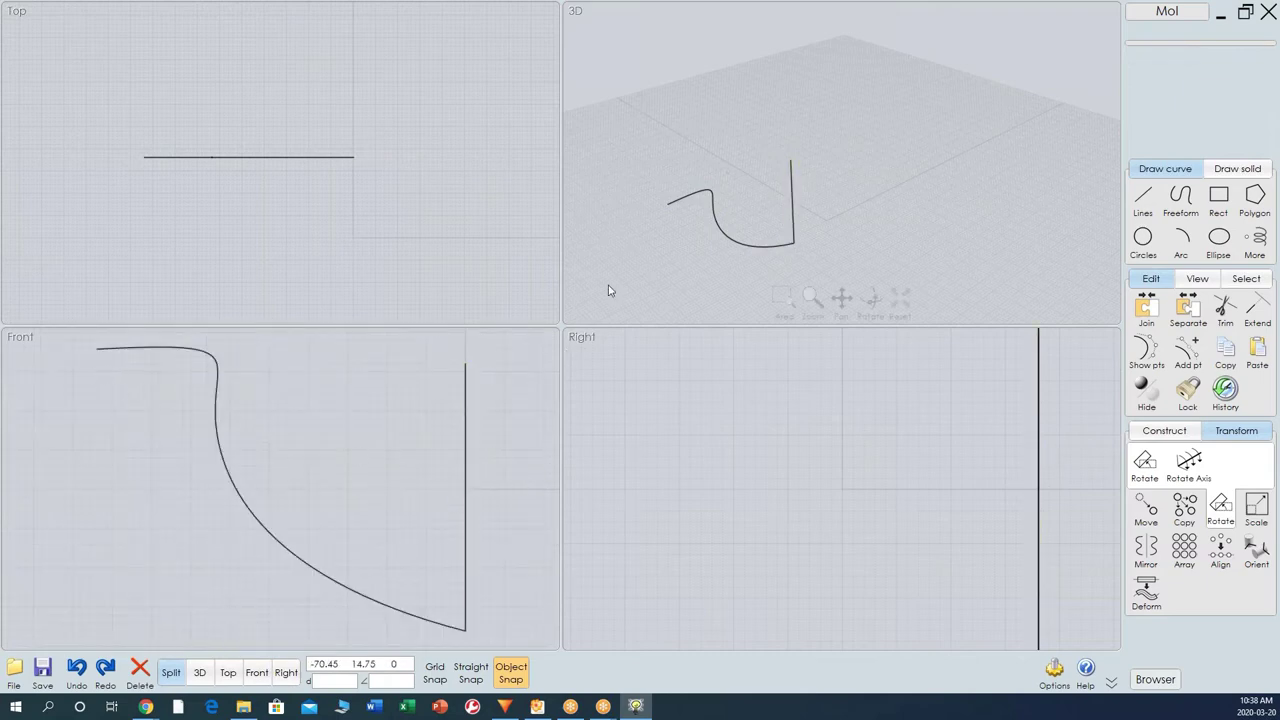
pyautogui.click(718, 229)
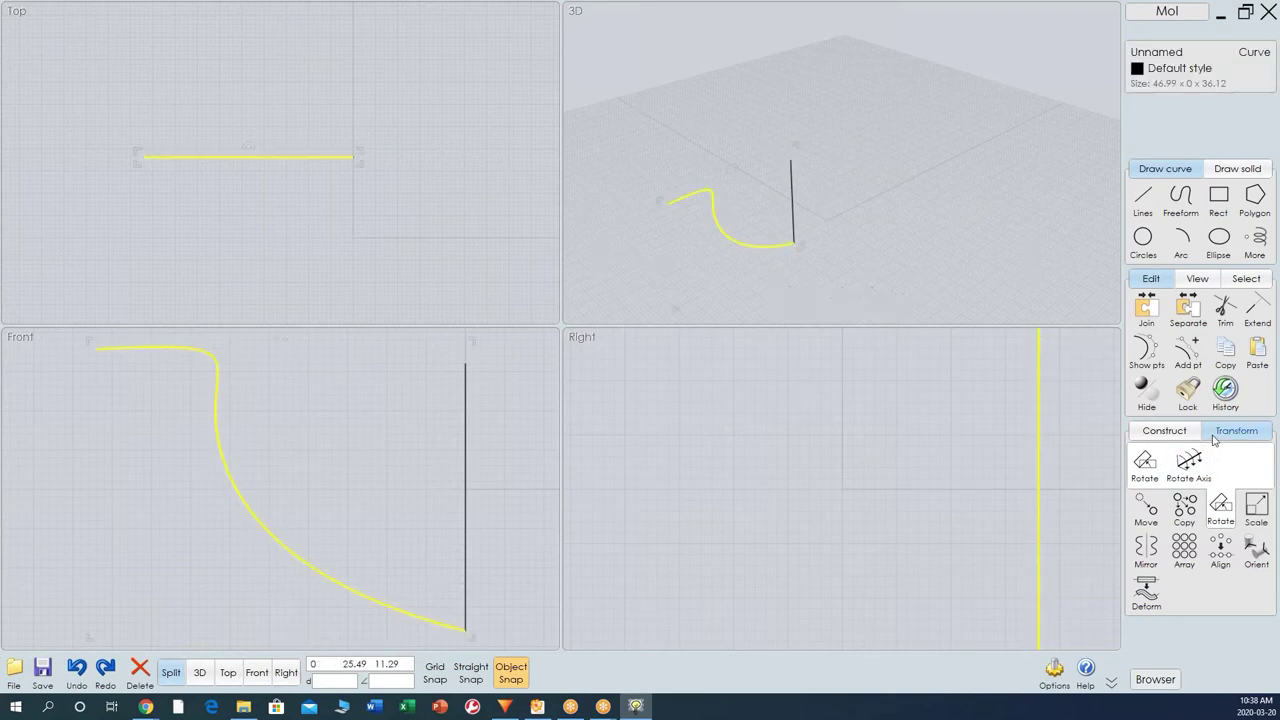
pyautogui.click(1158, 432)
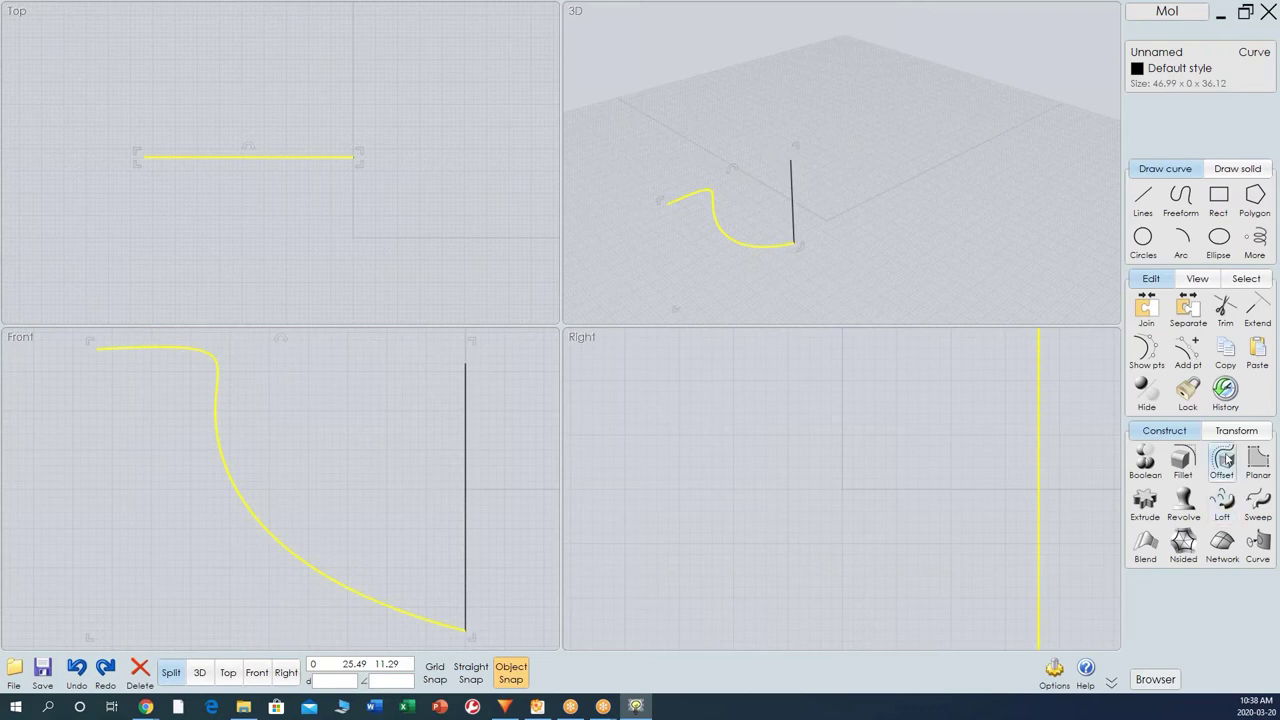
pyautogui.click(1183, 506)
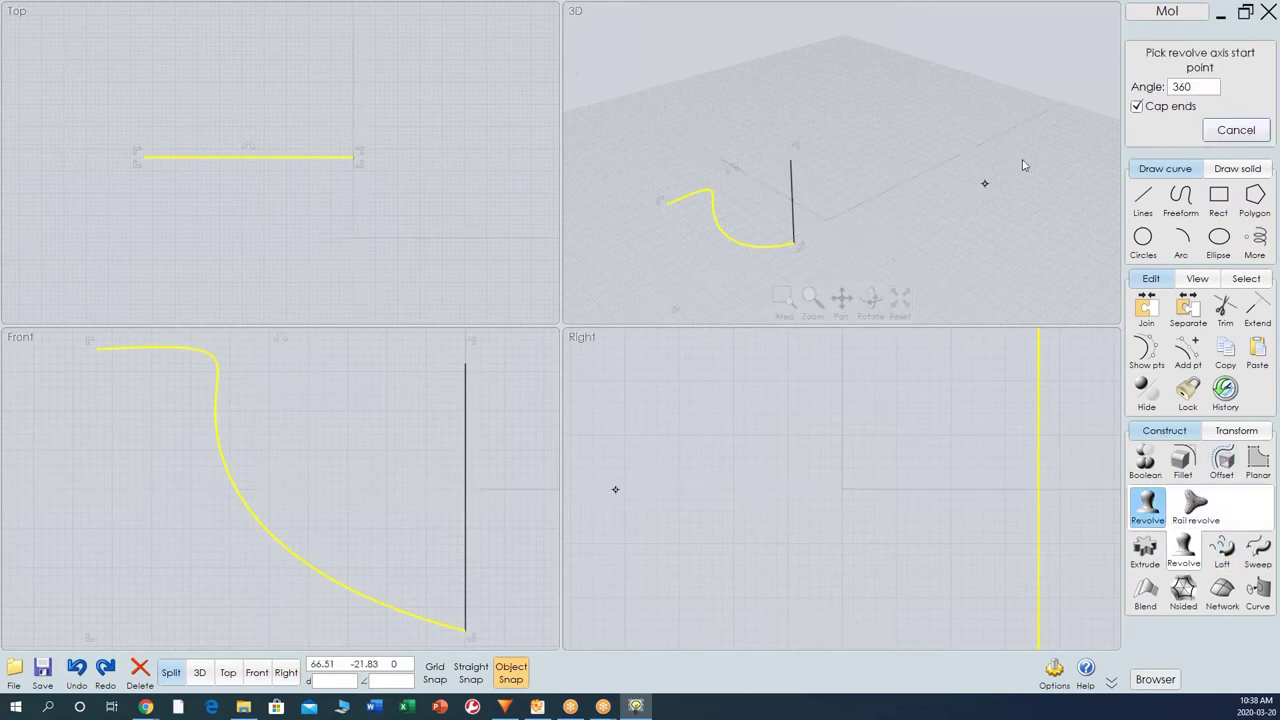
pyautogui.click(794, 243)
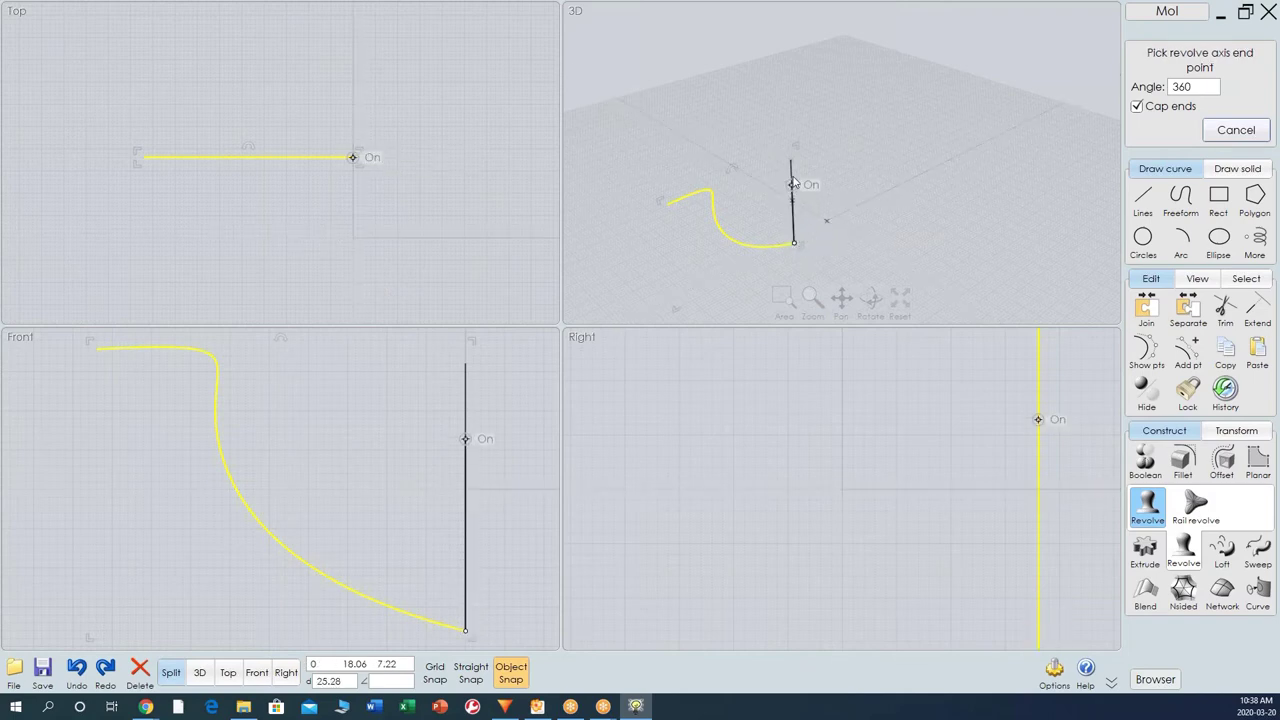
pyautogui.click(791, 162)
pyautogui.moveTo(815, 254); pyautogui.dragTo(726, 274, button='right')
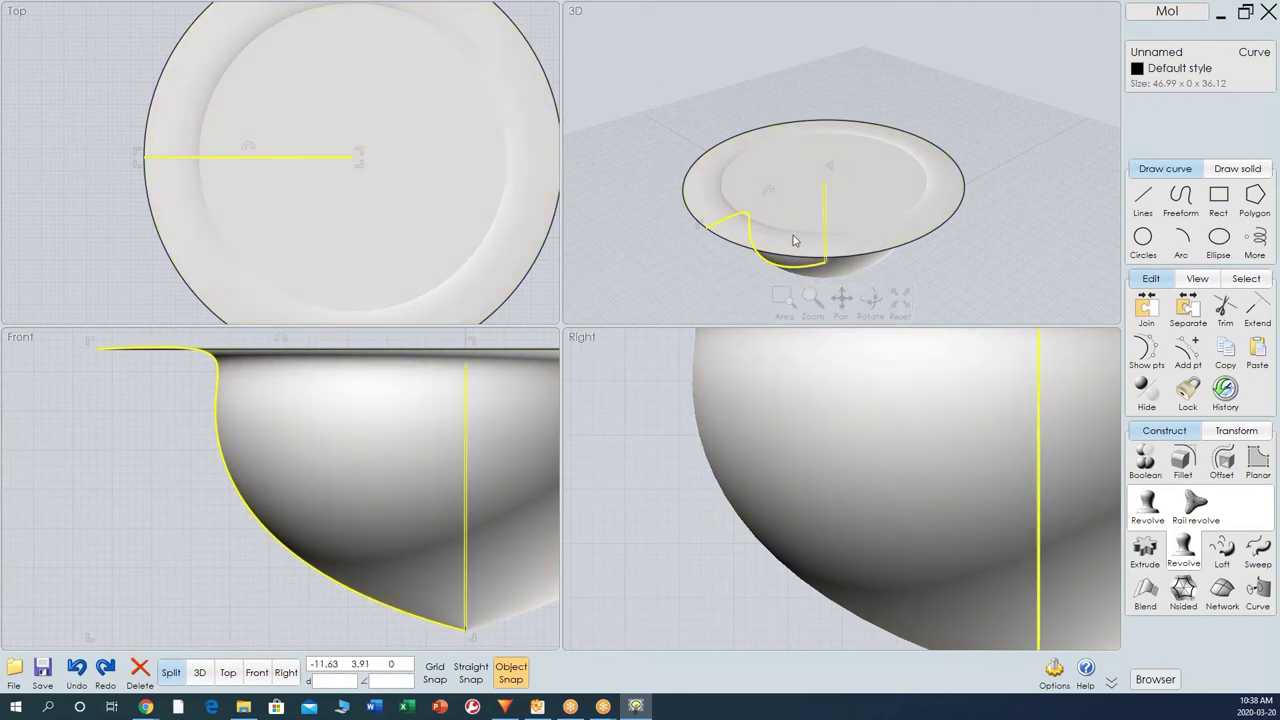
pyautogui.moveTo(905, 273); pyautogui.dragTo(890, 282, button='right')
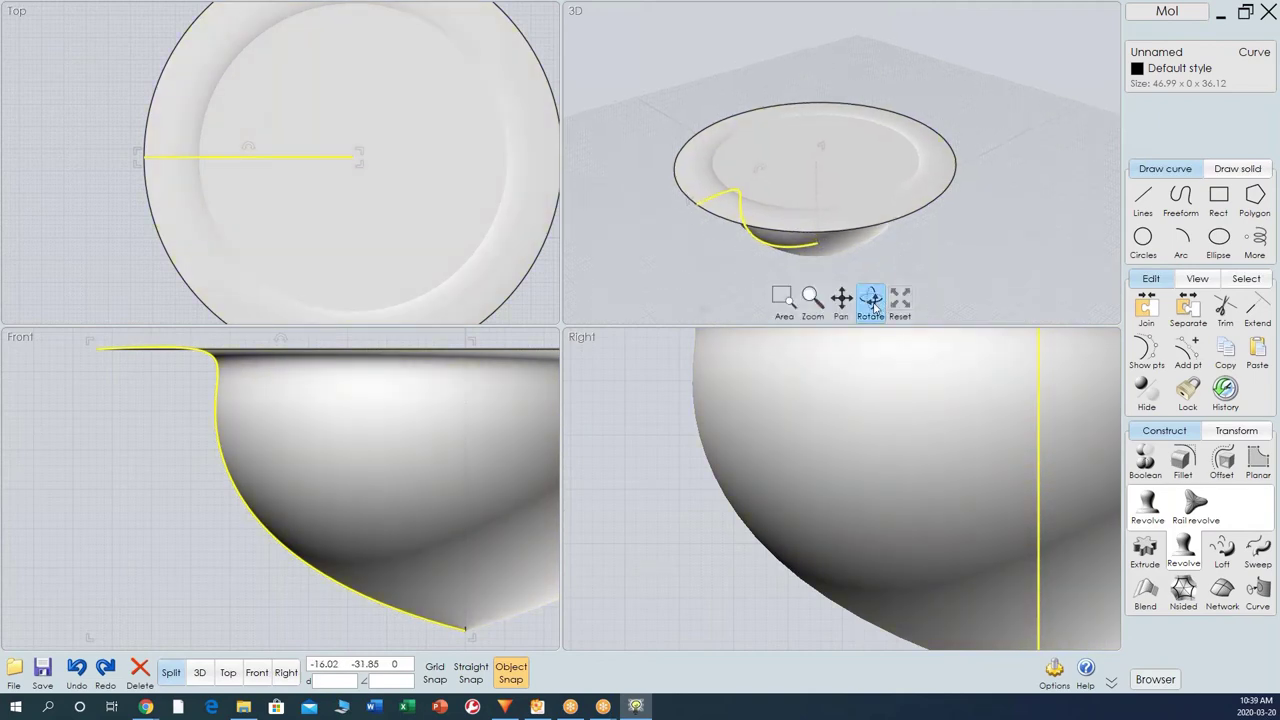
# Move the revolved bowl solid beside the profile curve and the axis line in the 3D view.
pyautogui.moveTo(857, 251); pyautogui.dragTo(855, 240)
pyautogui.moveTo(858, 250); pyautogui.dragTo(815, 175, button='right')
pyautogui.moveTo(815, 175); pyautogui.dragTo(966, 135)
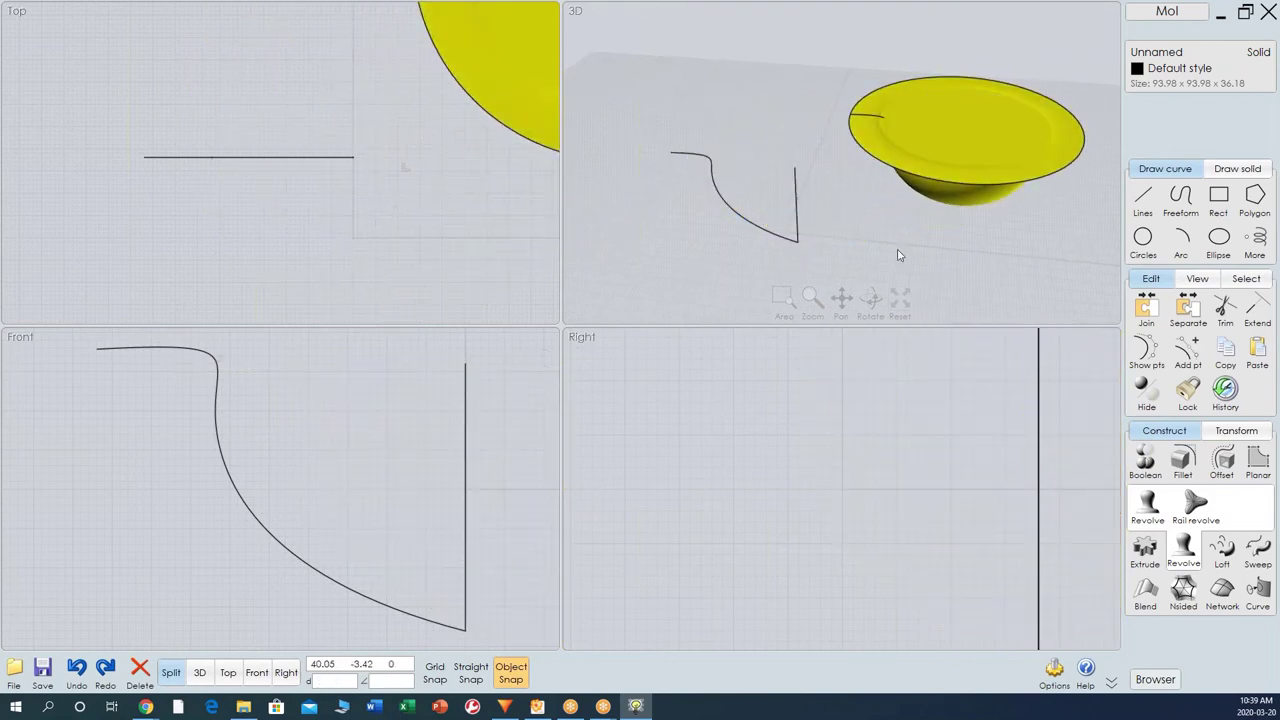
pyautogui.click(791, 209)
pyautogui.moveTo(977, 143); pyautogui.dragTo(918, 176)
pyautogui.click(709, 116)
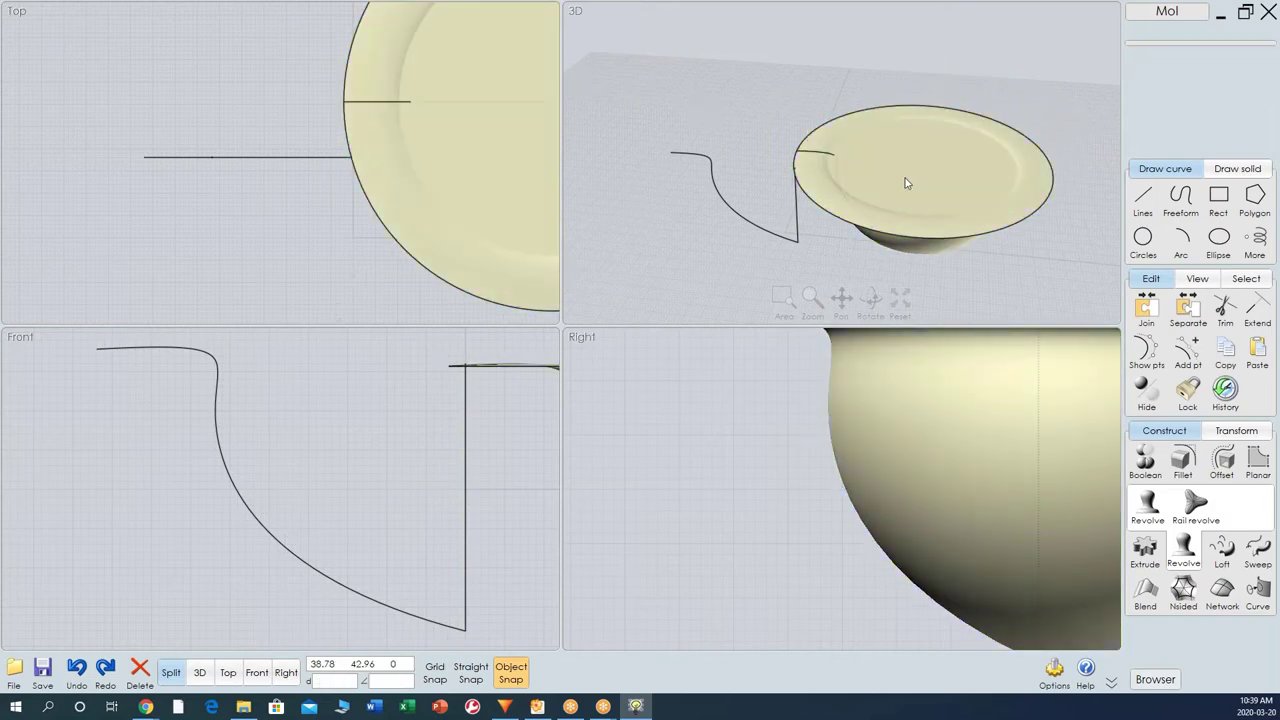
# Delete the vertical axis line and the revolved bowl solid, keeping only the profile curve.
pyautogui.click(788, 225)
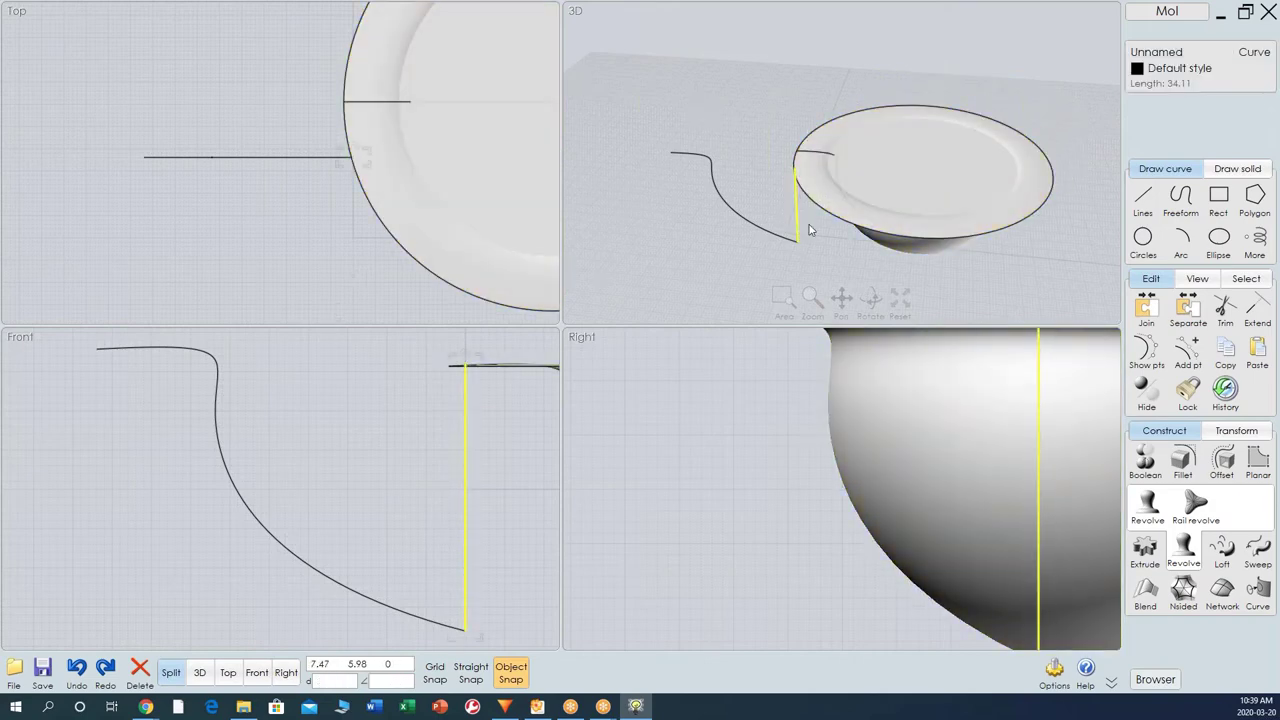
pyautogui.press('Delete')
pyautogui.click(938, 191)
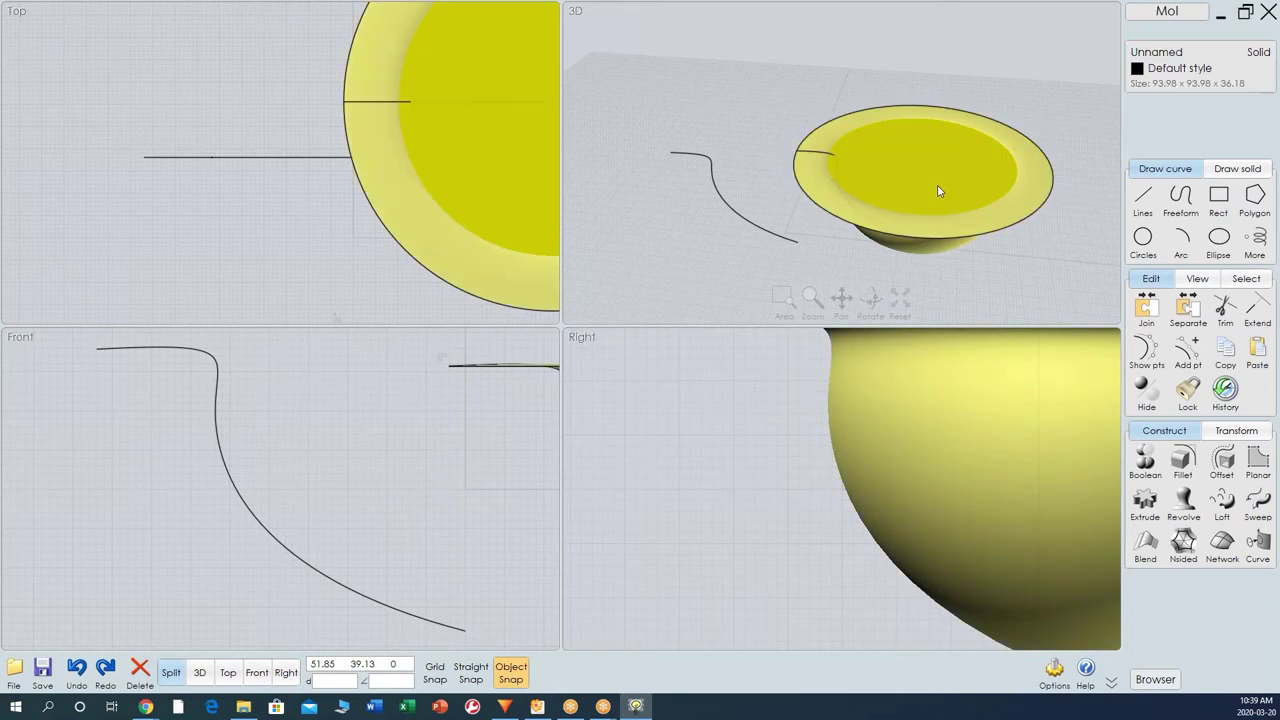
pyautogui.press('Delete')
# Revolve the profile curve 360 degrees with capped ends about a vertical axis picked straight up from its lower endpoint in the Front view.
pyautogui.scroll(-3, 453, 456)
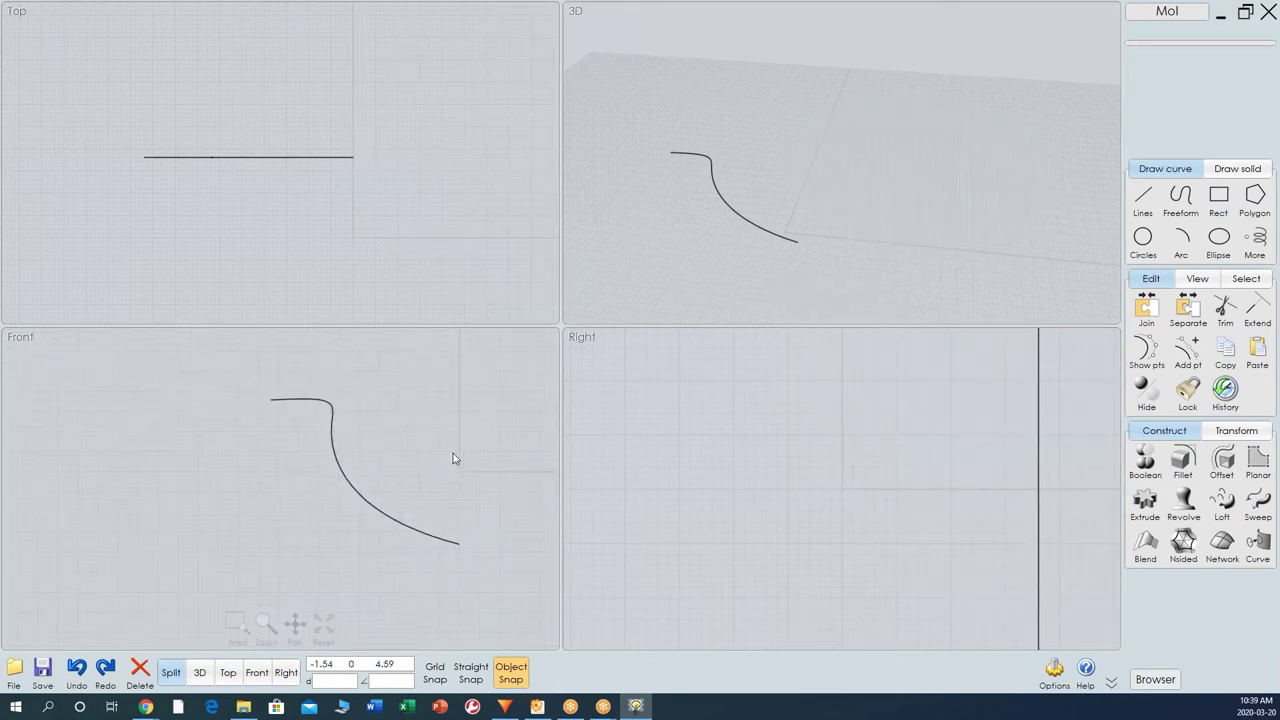
pyautogui.click(422, 527)
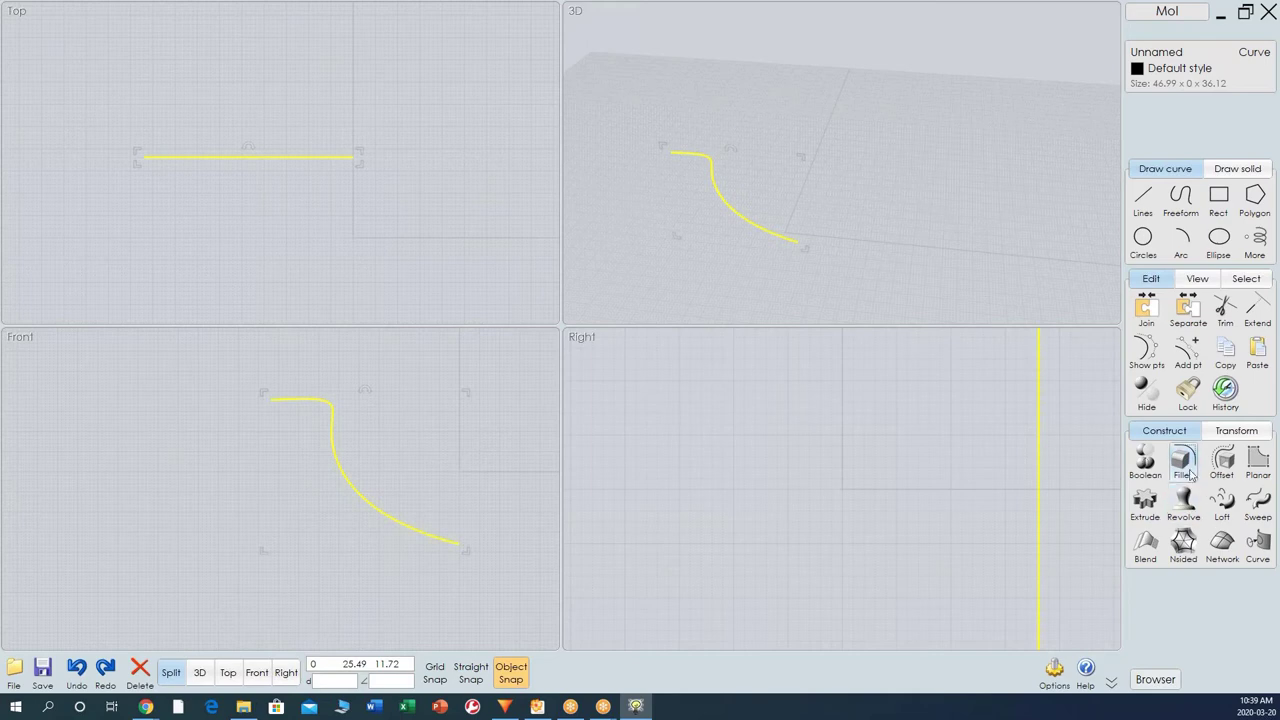
pyautogui.click(1183, 505)
pyautogui.click(459, 544)
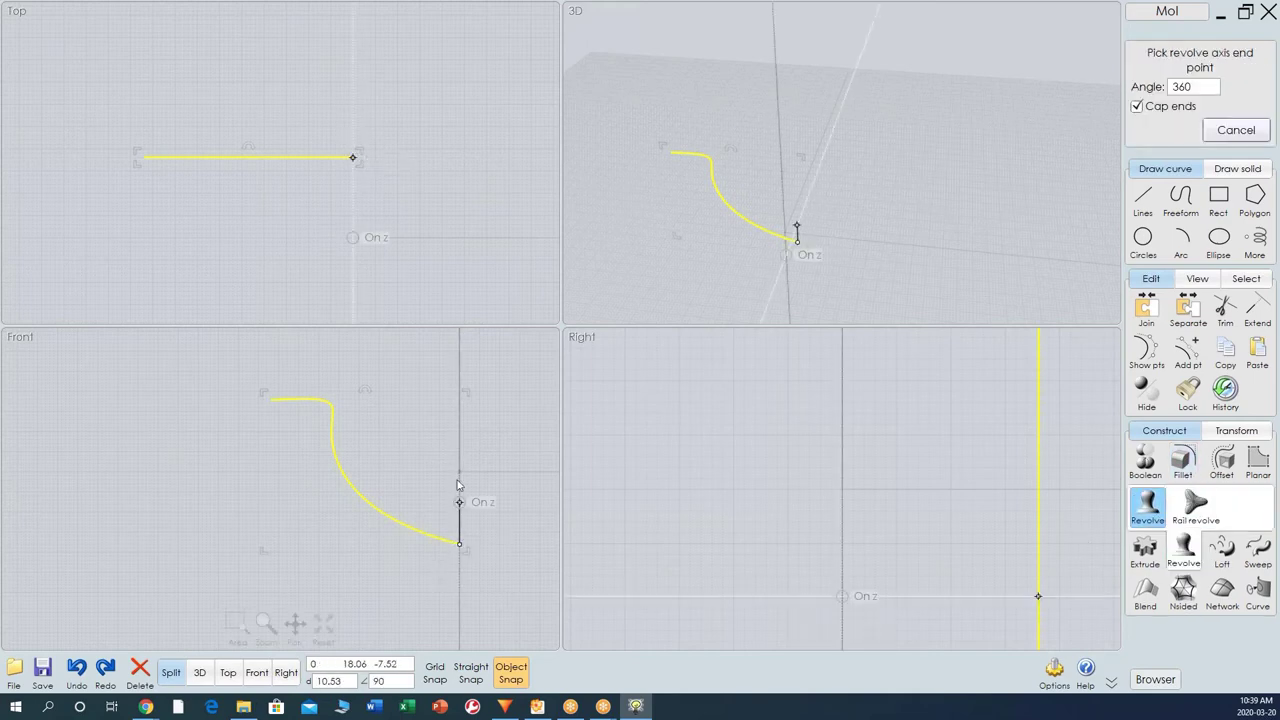
pyautogui.click(459, 396)
pyautogui.click(440, 372)
# Move the revolved bowl away from the profile curve and delete its flat top cap face to open it.
pyautogui.moveTo(808, 176); pyautogui.dragTo(885, 135)
pyautogui.moveTo(450, 160); pyautogui.dragTo(446, 200)
pyautogui.click(828, 160)
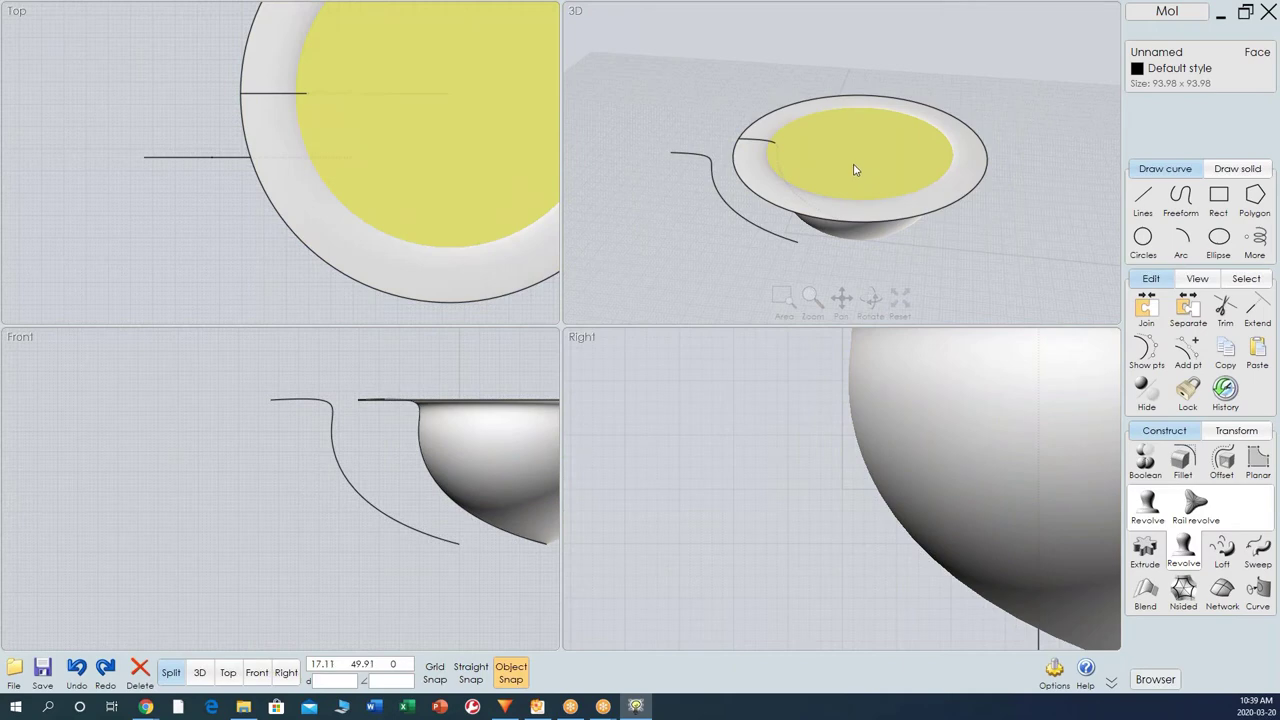
pyautogui.press('Delete')
pyautogui.moveTo(997, 213); pyautogui.dragTo(755, 169, button='right')
pyautogui.click(725, 151)
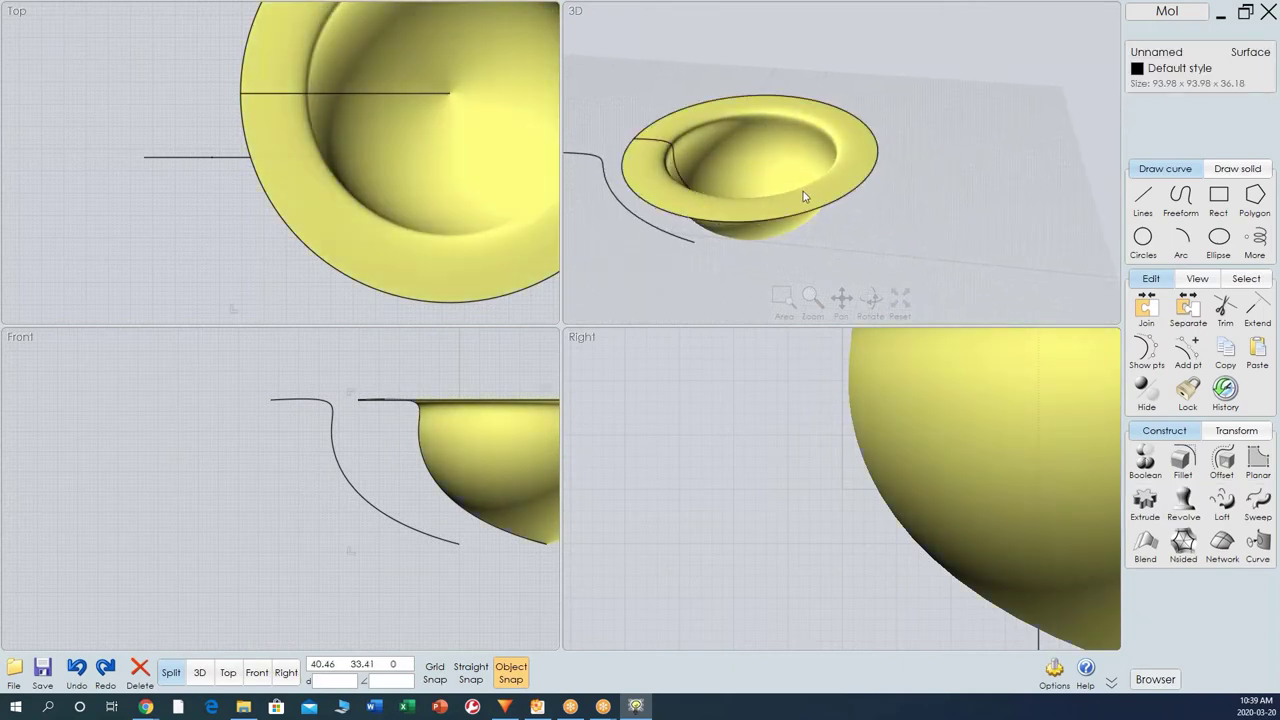
pyautogui.click(952, 108)
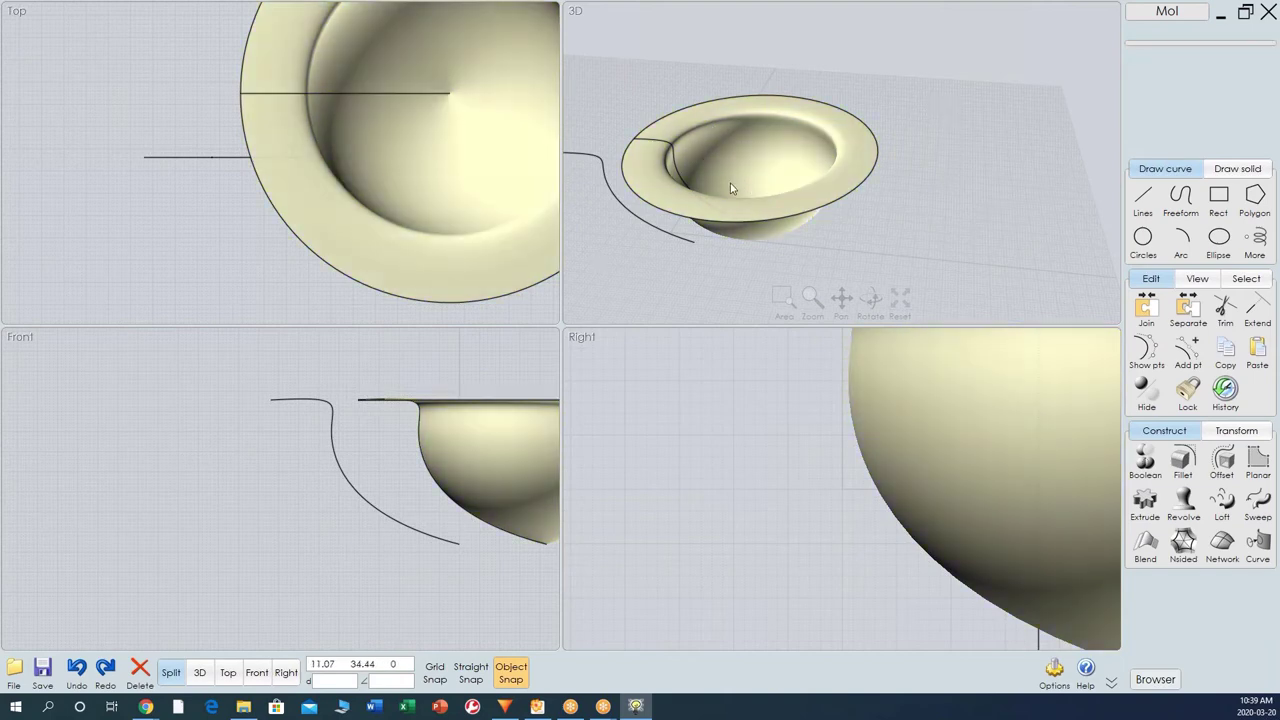
pyautogui.click(908, 176)
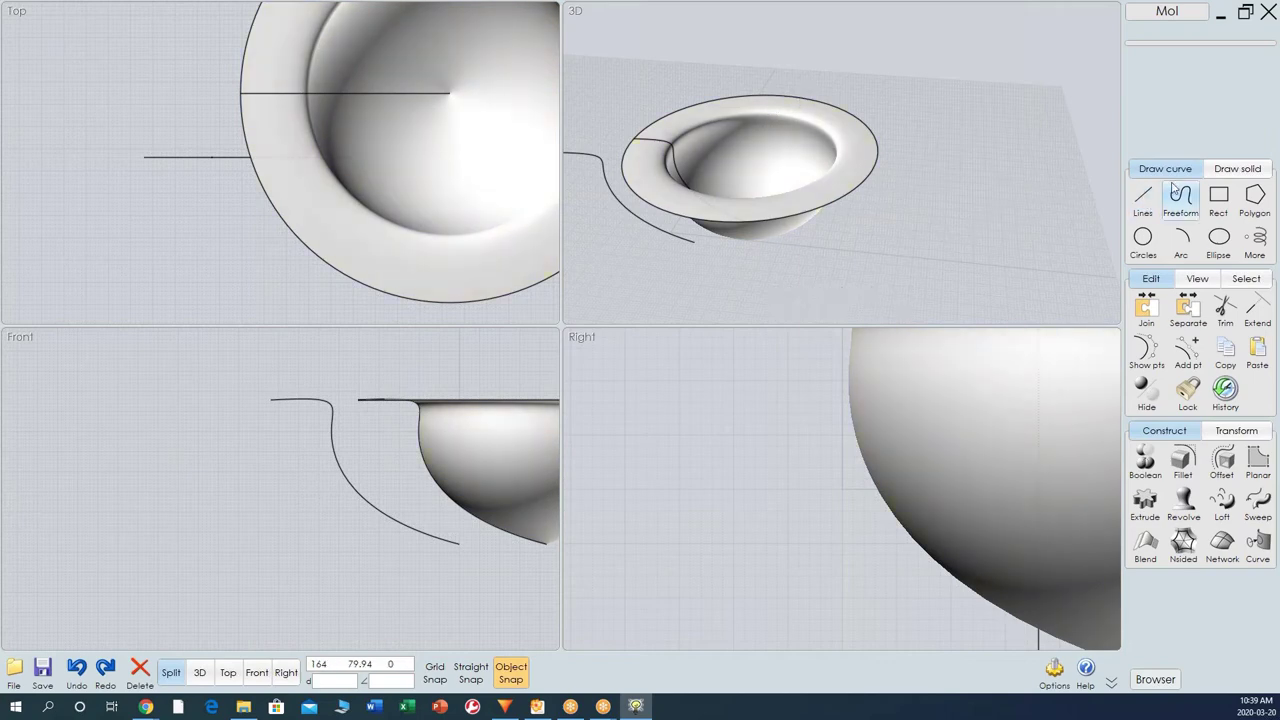
# Draw a straight line about 94 units long across the bowl's rim through its centre and add a control point at the line's middle.
pyautogui.click(1145, 200)
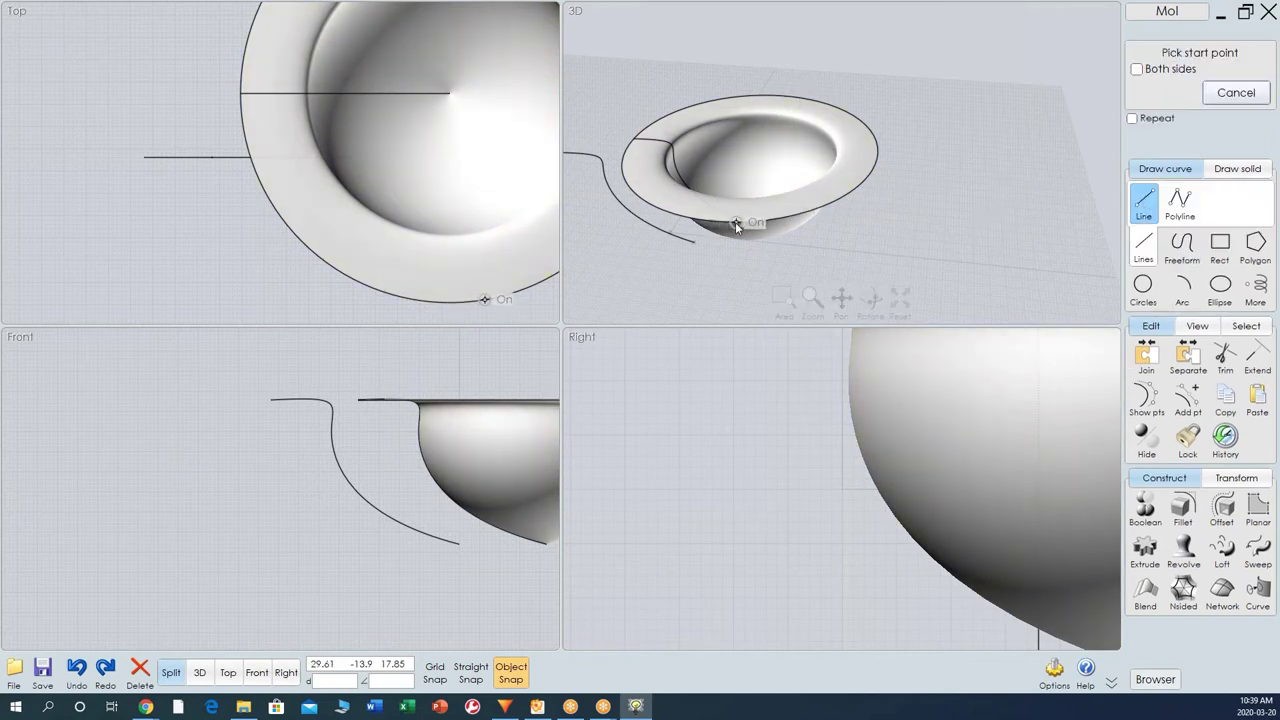
pyautogui.click(711, 220)
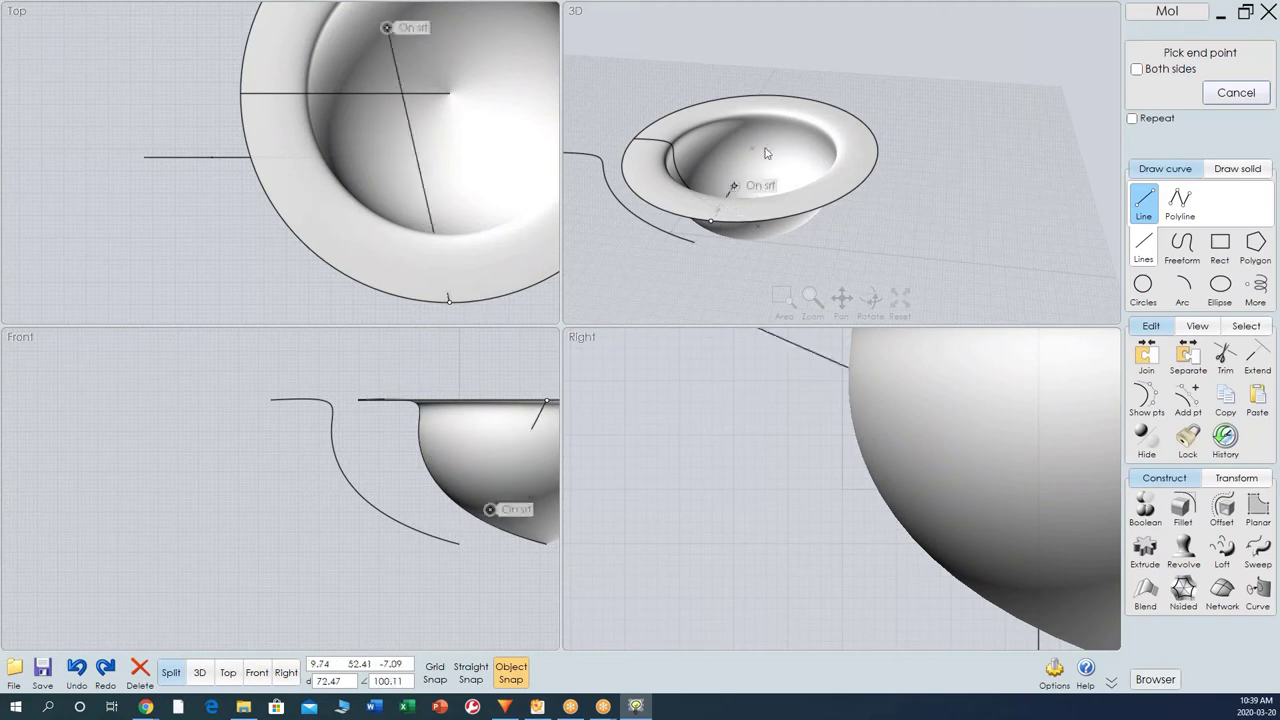
pyautogui.click(784, 98)
pyautogui.scroll(-2, 460, 380)
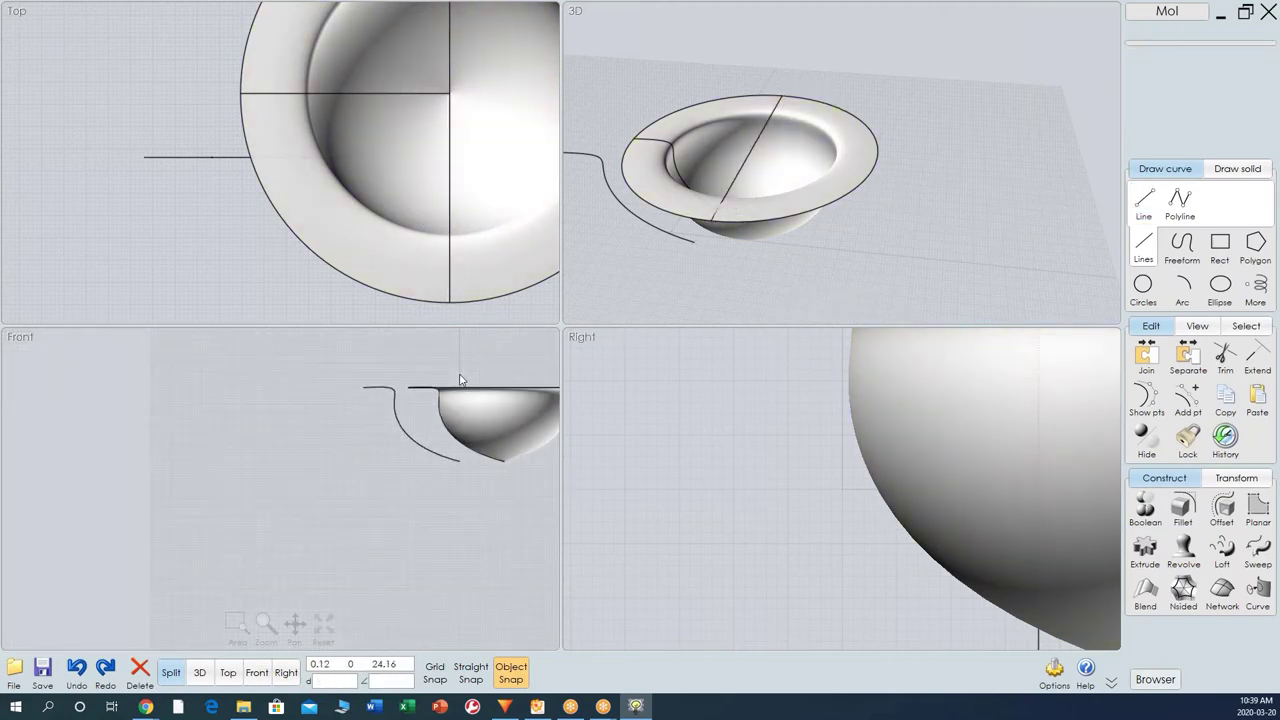
pyautogui.moveTo(492, 371); pyautogui.dragTo(352, 419, button='right')
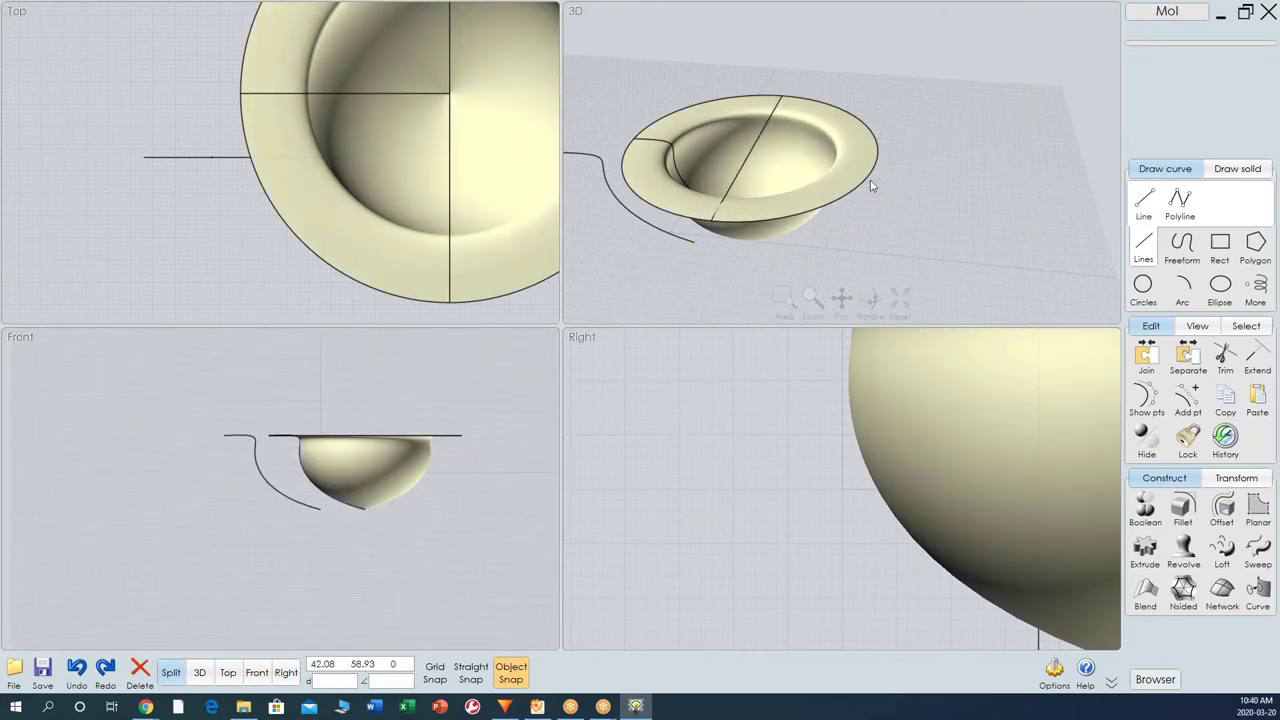
pyautogui.click(1187, 395)
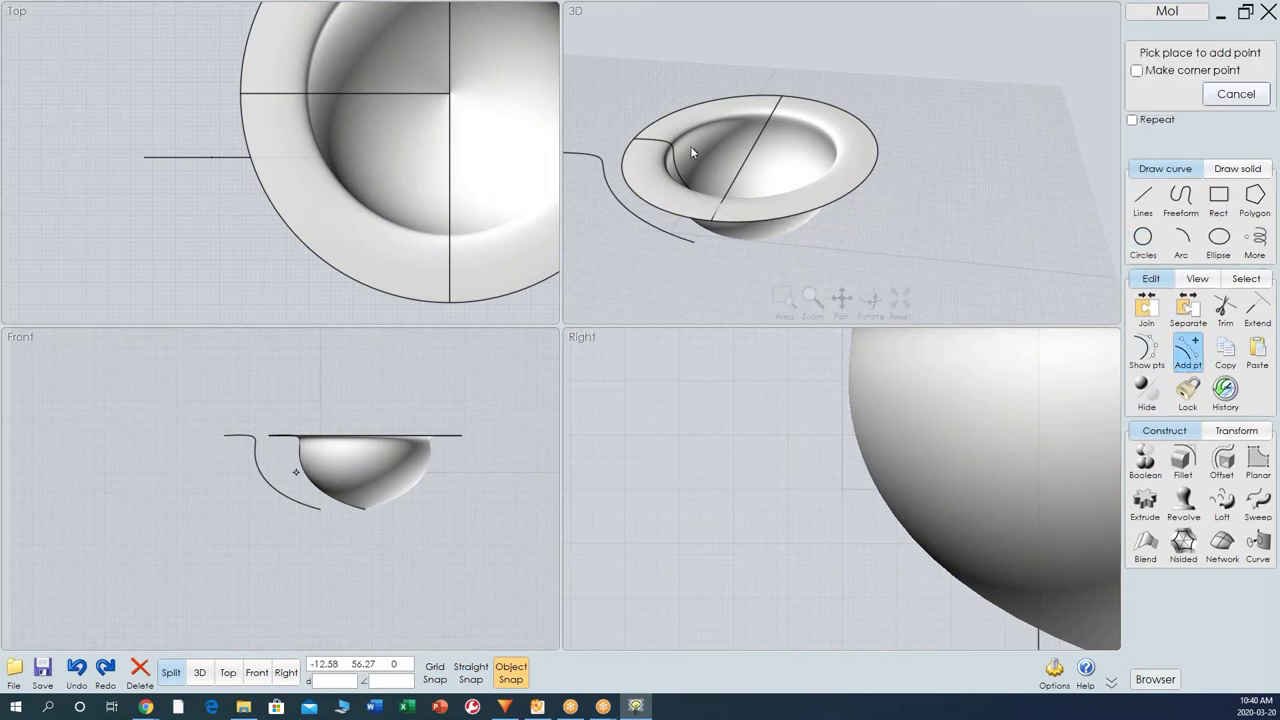
pyautogui.click(748, 158)
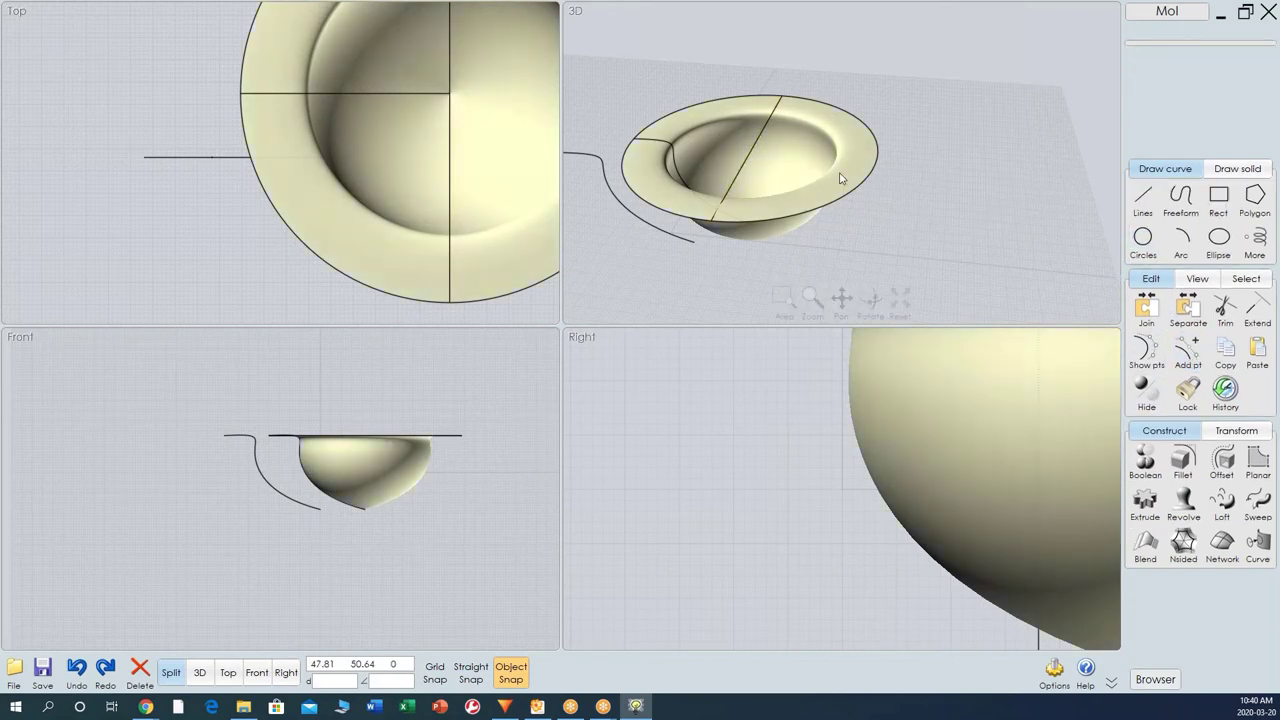
pyautogui.click(1146, 350)
pyautogui.click(755, 159)
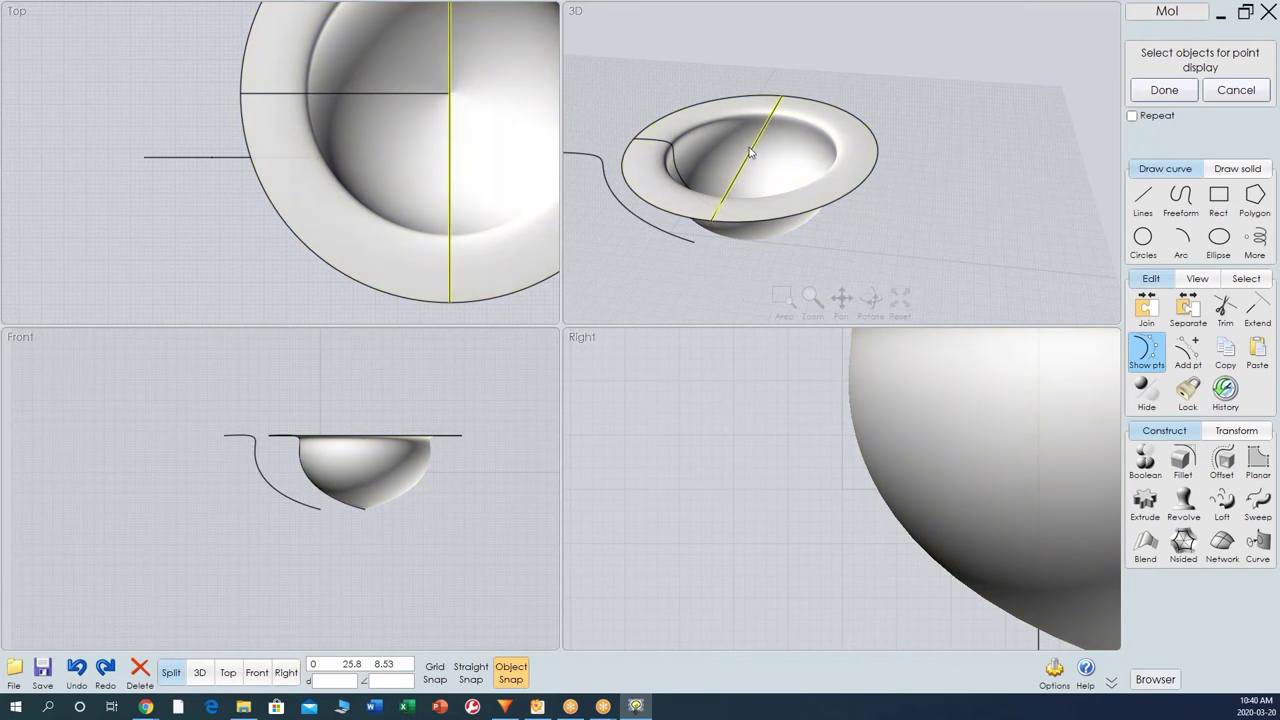
pyautogui.click(920, 223)
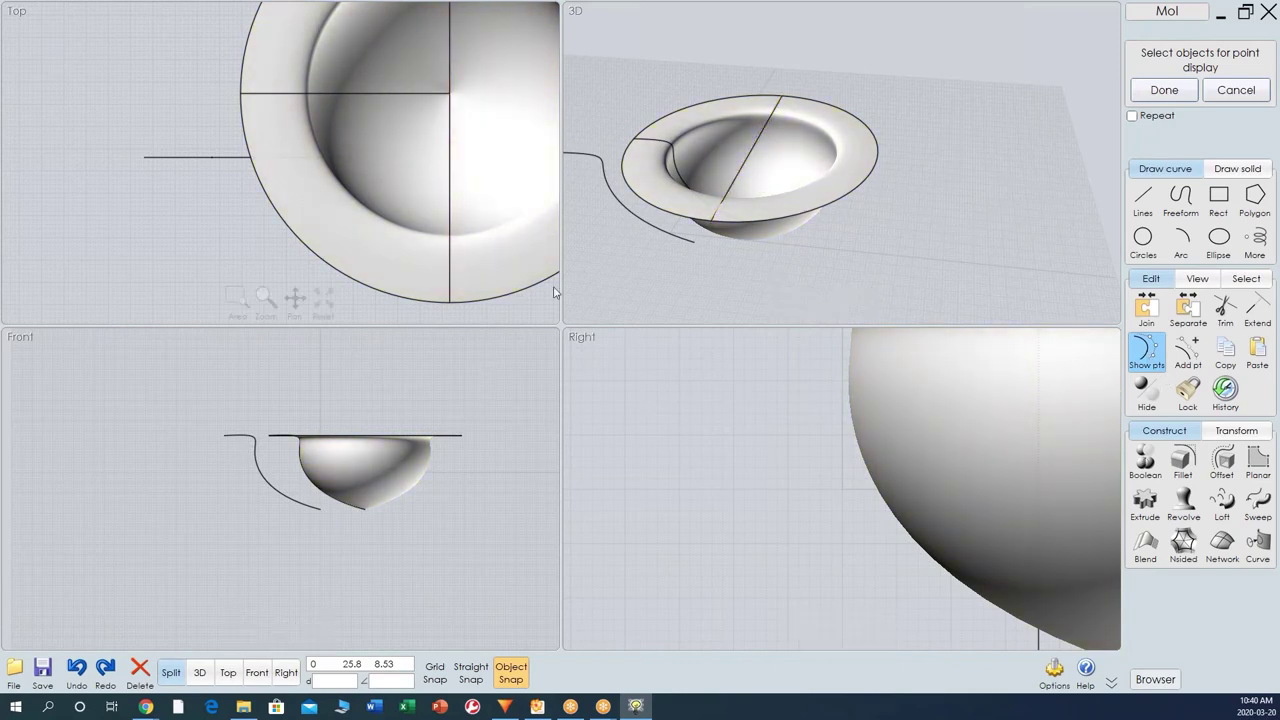
pyautogui.click(729, 183)
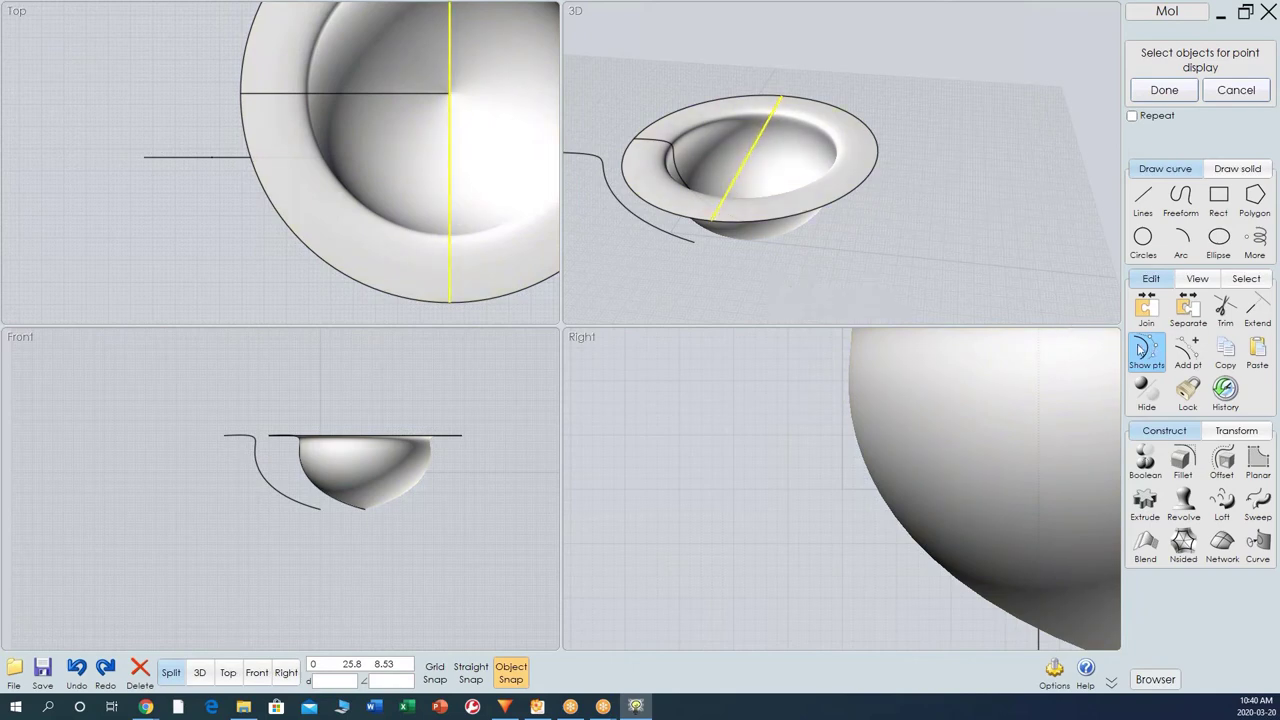
pyautogui.click(420, 134)
pyautogui.click(451, 149)
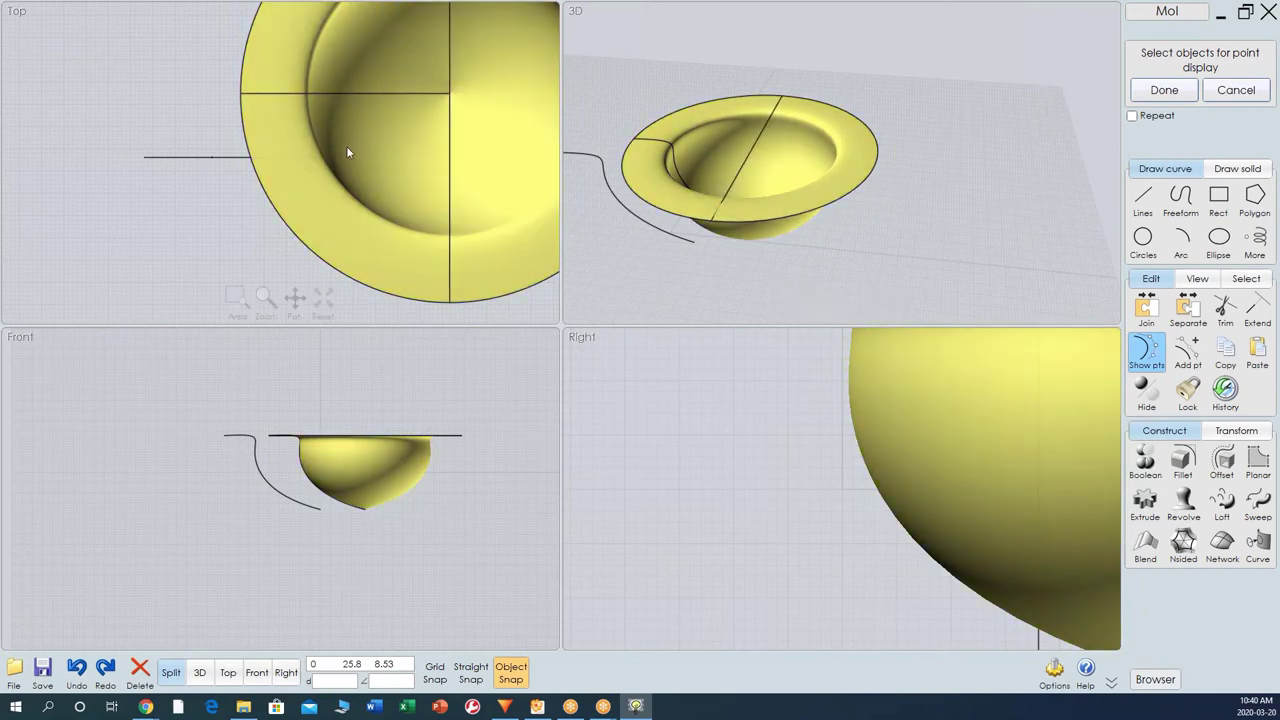
pyautogui.click(1164, 90)
pyautogui.press('Escape')
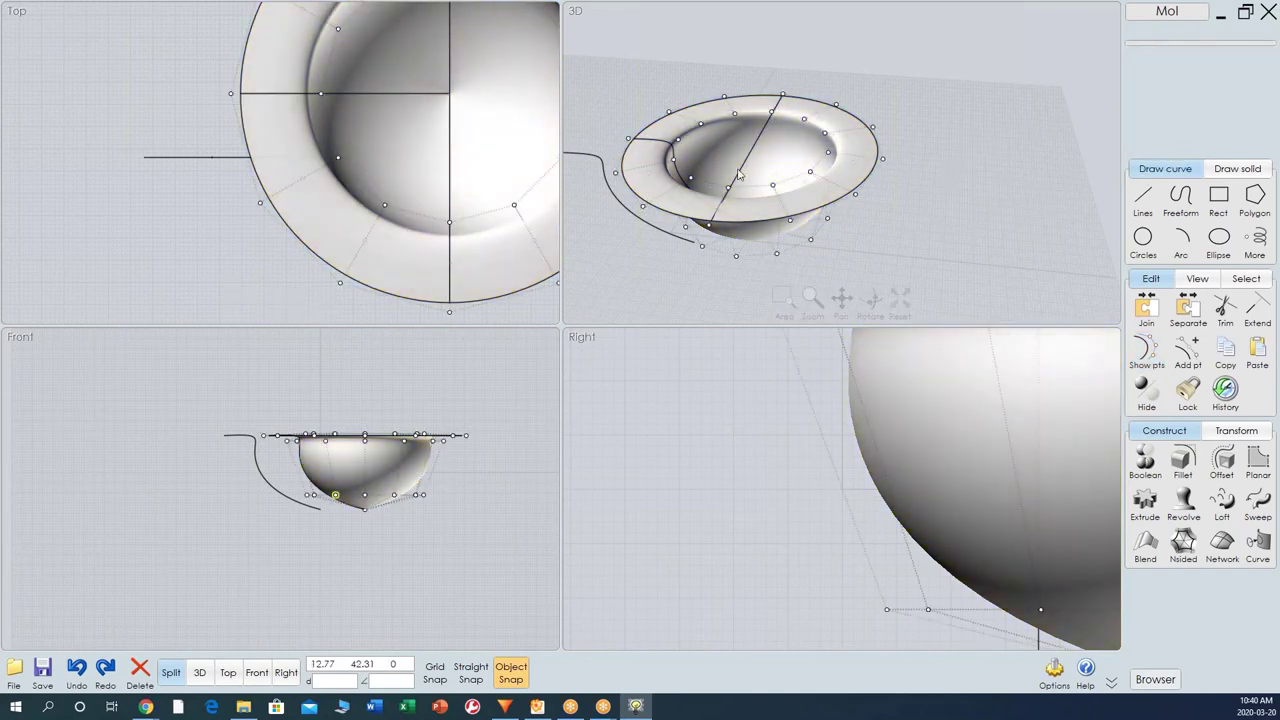
pyautogui.click(898, 172)
# Show the rim line's control points, raise the middle one in the Right view to form an arch about 6.6 units high, and select the curve.
pyautogui.click(758, 170)
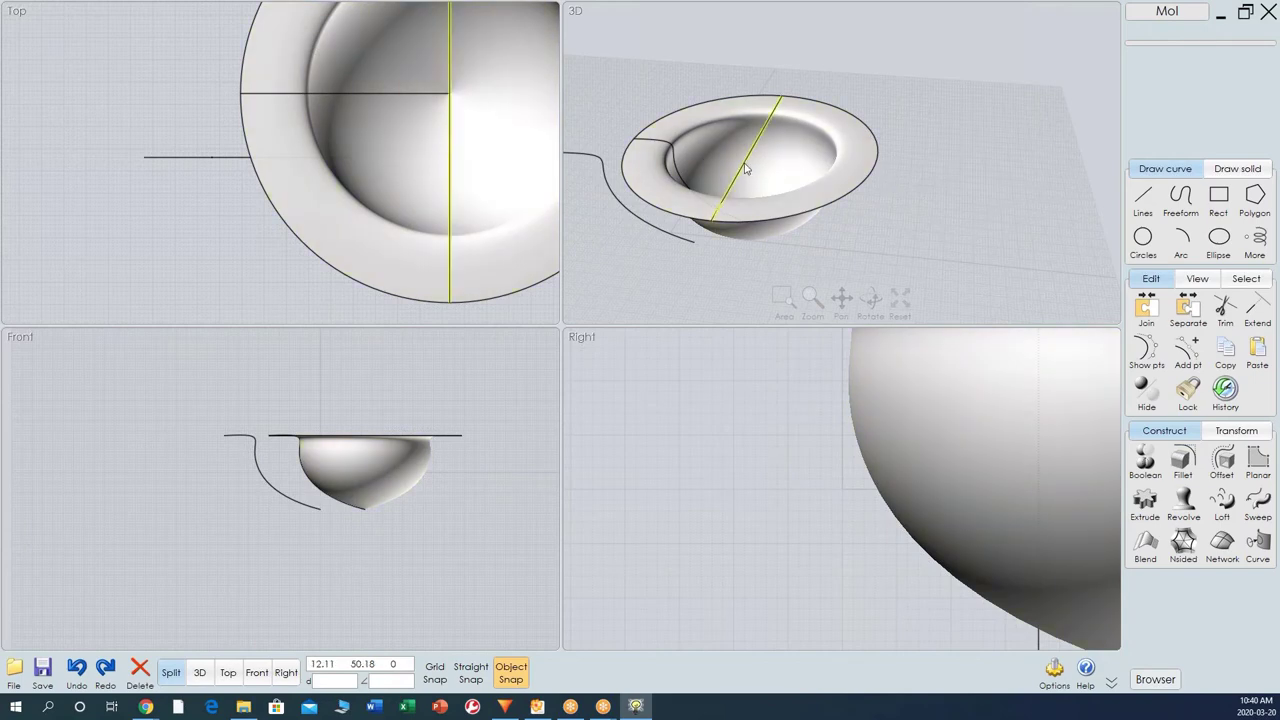
pyautogui.click(1146, 348)
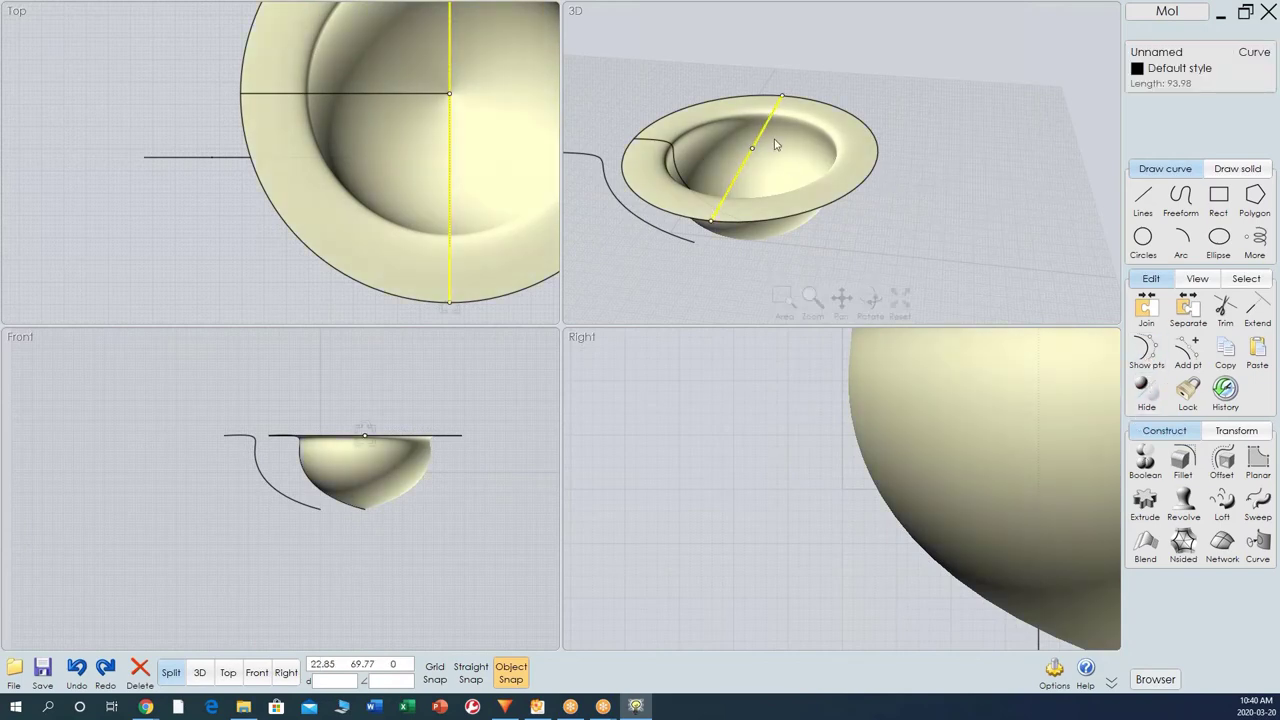
pyautogui.moveTo(365, 440)
pyautogui.mouseDown()
pyautogui.moveTo(365, 389)
pyautogui.moveTo(365, 435)
pyautogui.mouseUp()
pyautogui.click(620, 431)
pyautogui.scroll(-5, 663, 434)
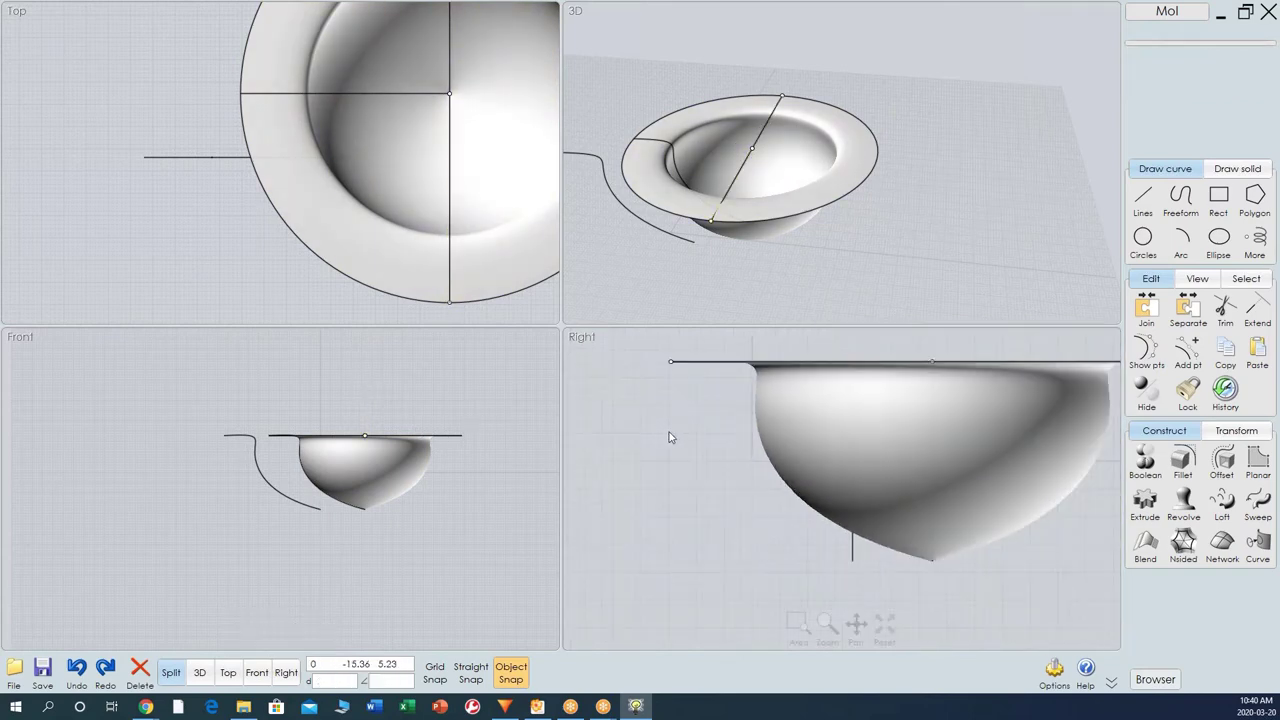
pyautogui.moveTo(595, 498); pyautogui.dragTo(583, 508, button='right')
pyautogui.moveTo(862, 418); pyautogui.dragTo(864, 343)
pyautogui.click(752, 148)
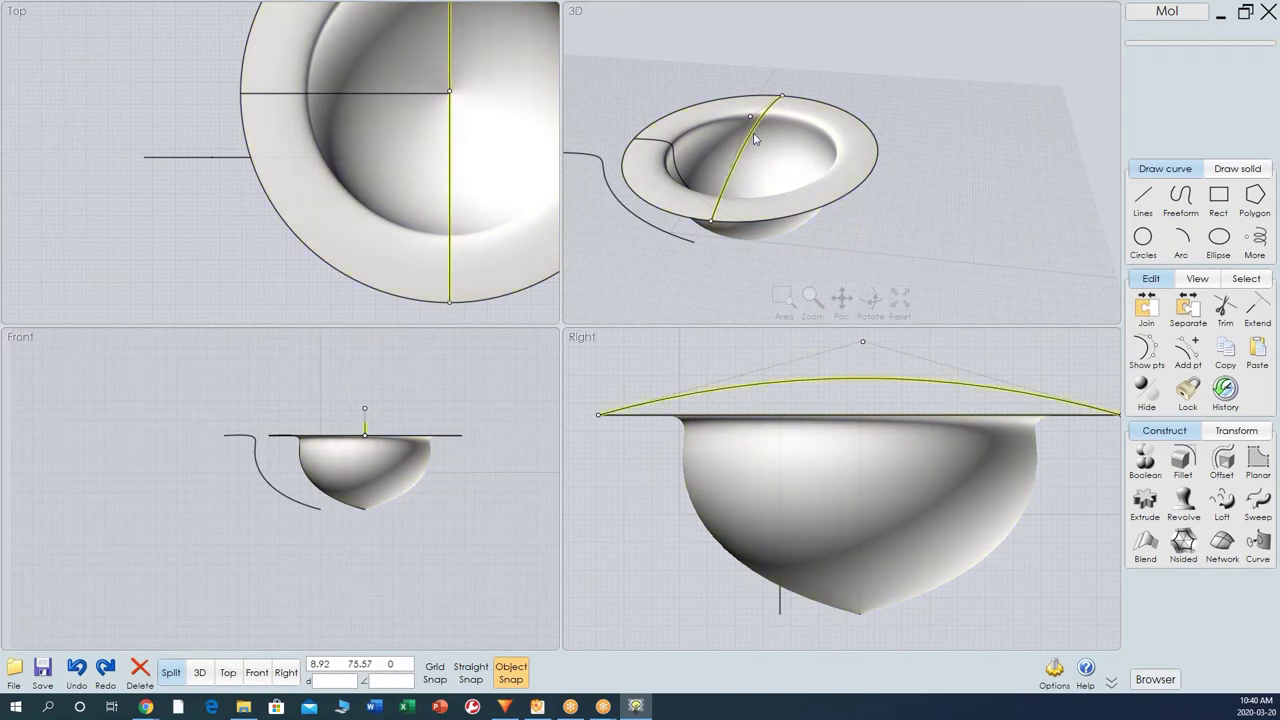
pyautogui.click(755, 137)
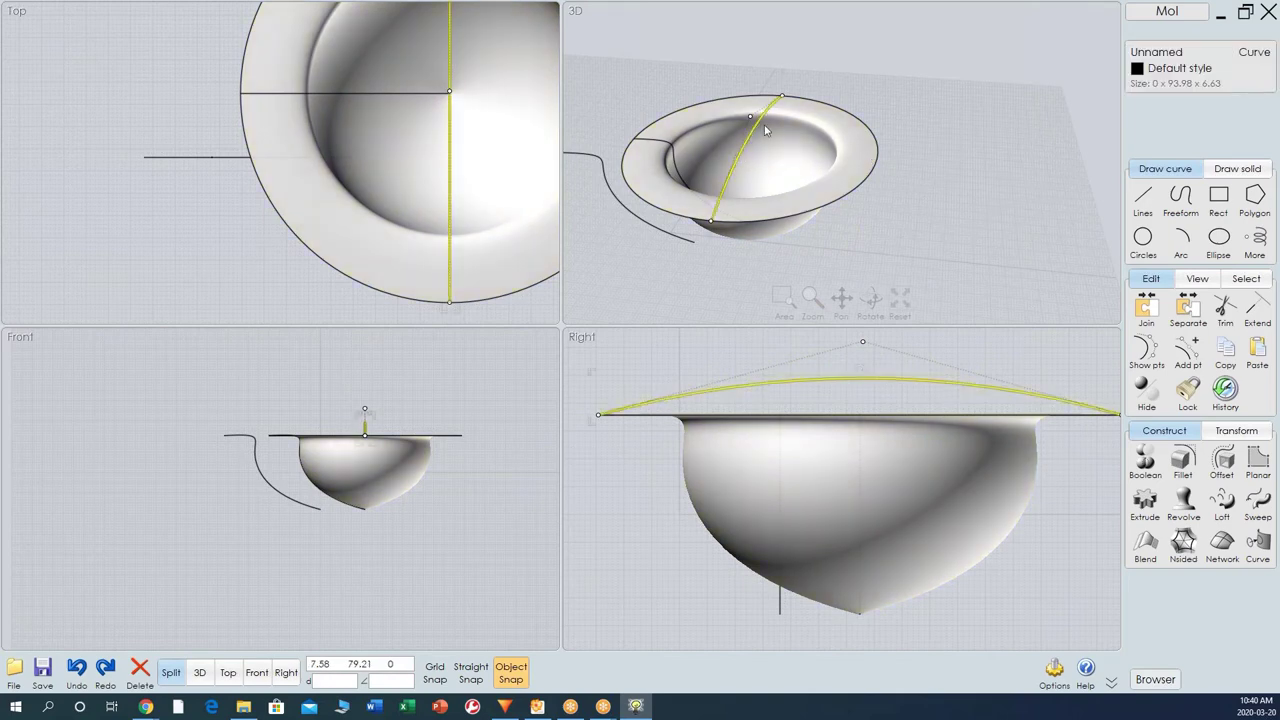
# Split the bowl's outer rim edge at the two endpoints of the arch curve, keeping all pieces.
pyautogui.click(829, 108)
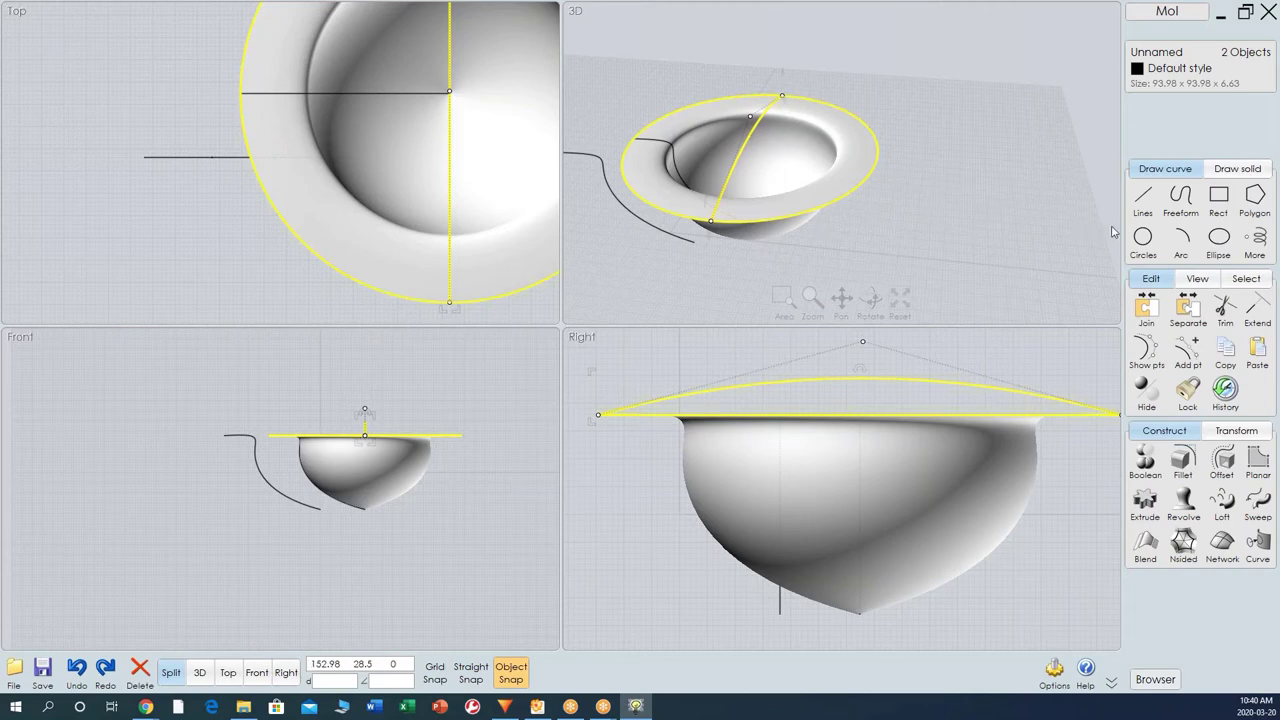
pyautogui.click(1227, 311)
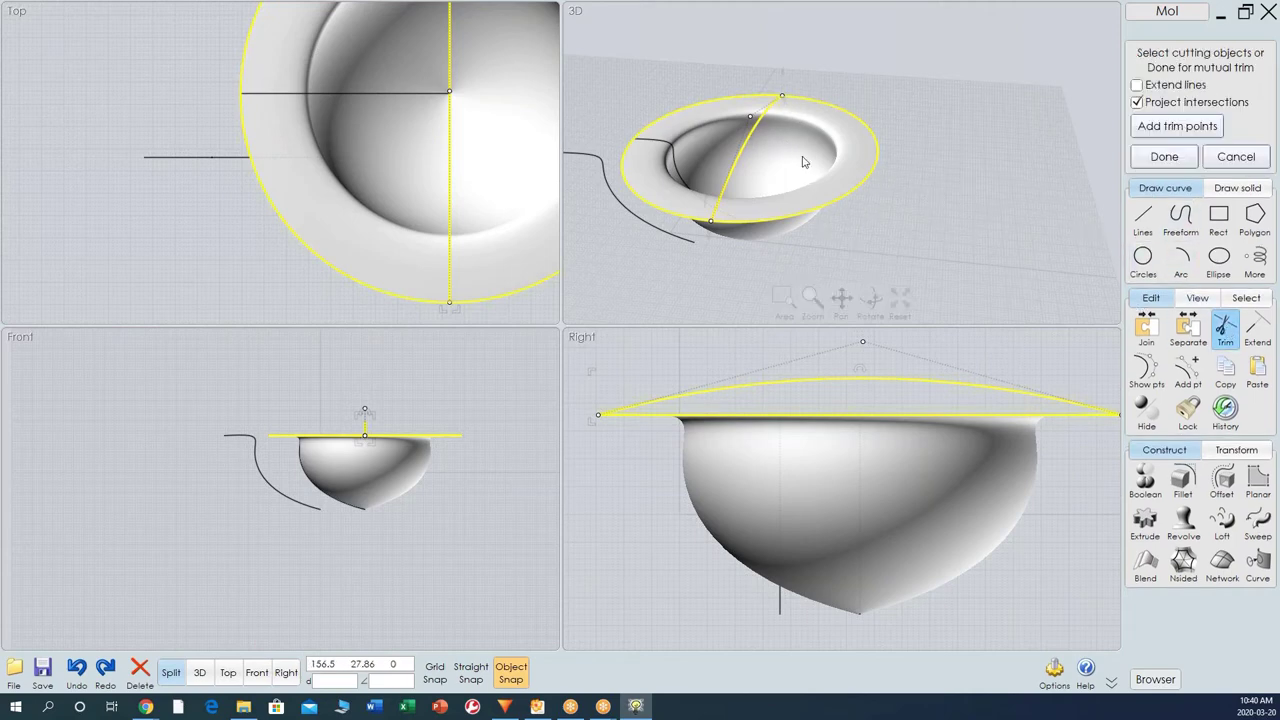
pyautogui.click(1178, 127)
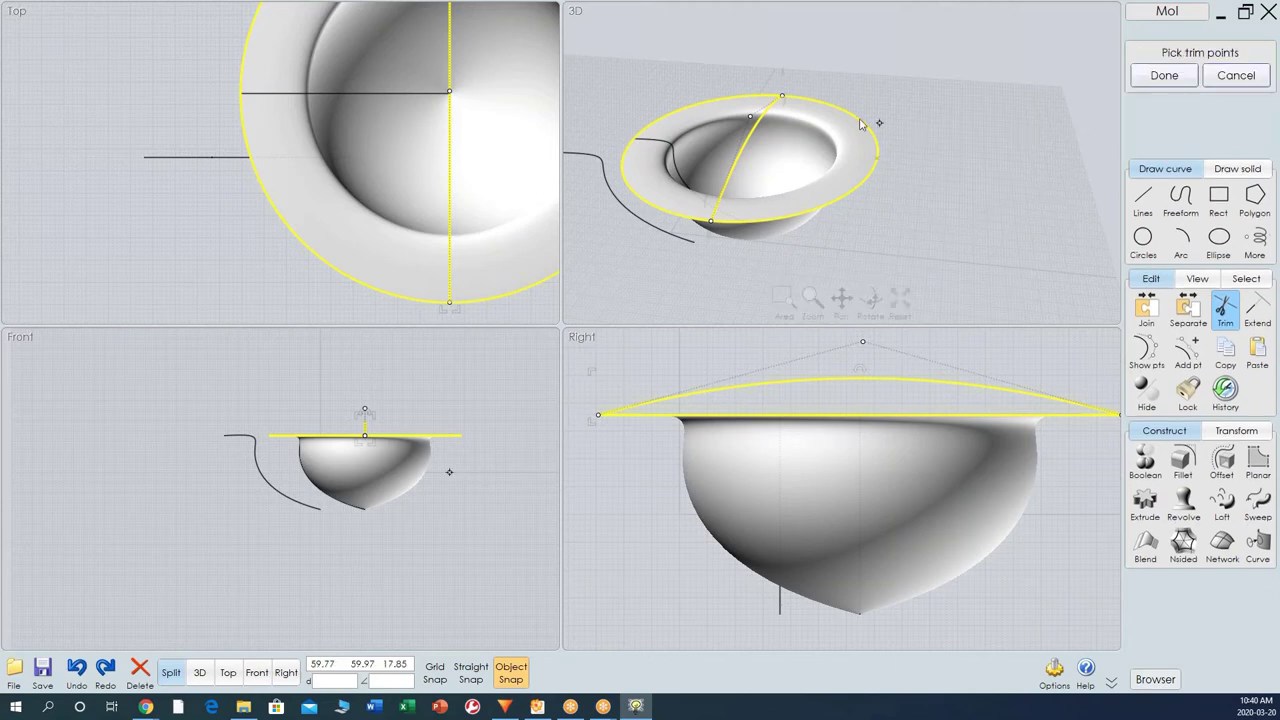
pyautogui.click(783, 97)
pyautogui.click(711, 221)
pyautogui.click(1163, 76)
pyautogui.click(1164, 112)
# Try to build a Normal-mode Network surface from one half of the rim edge and the arch curve.
pyautogui.click(870, 130)
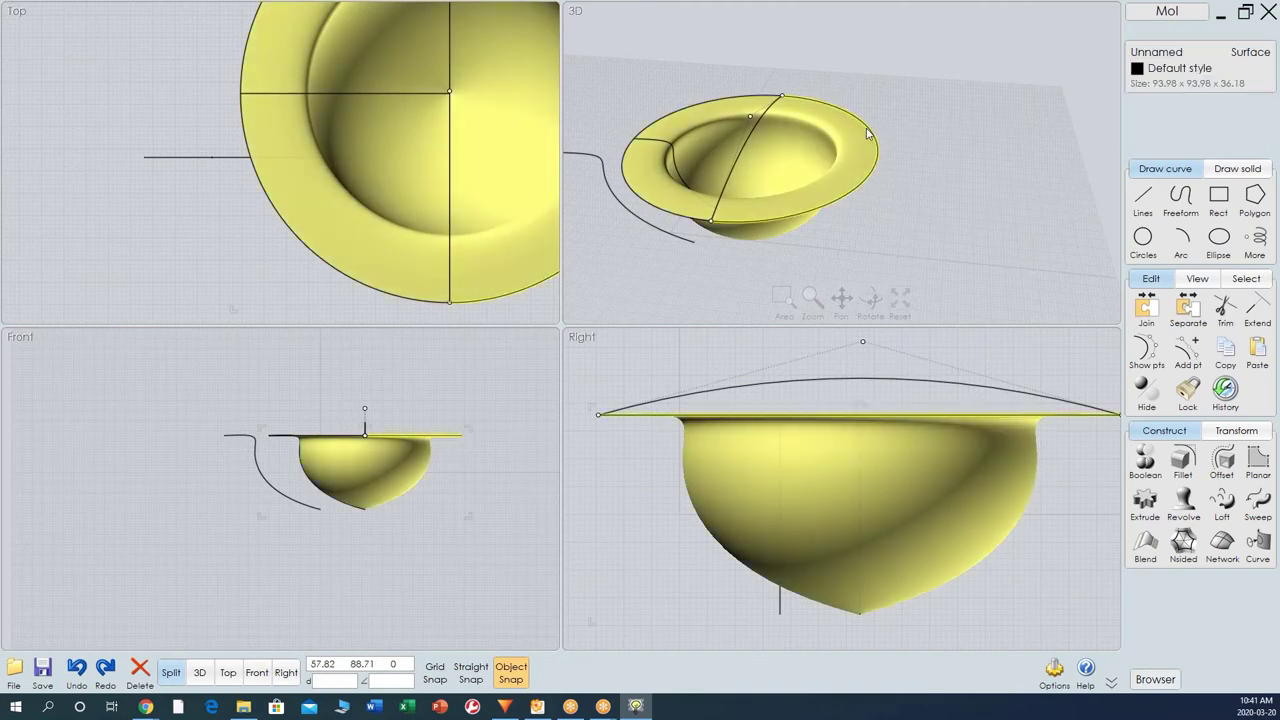
pyautogui.click(746, 143)
pyautogui.click(745, 143)
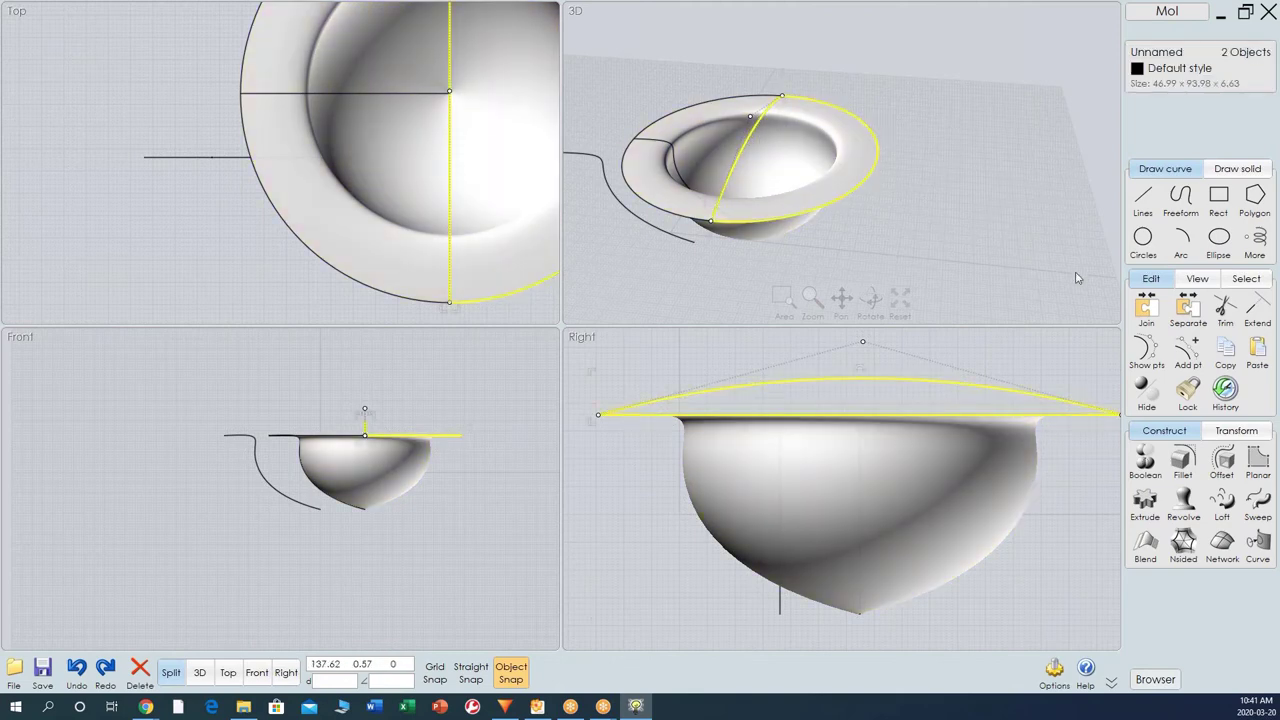
pyautogui.click(1211, 543)
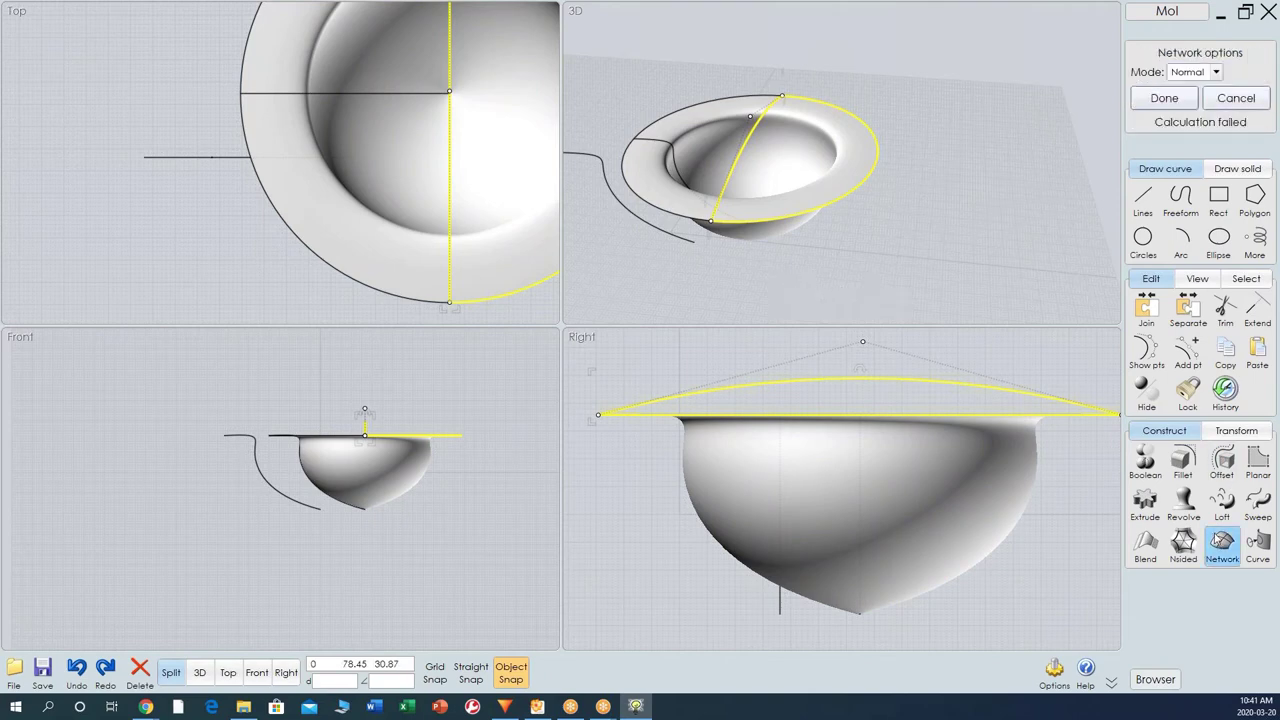
pyautogui.click(1164, 98)
pyautogui.moveTo(924, 235); pyautogui.dragTo(648, 128, button='right')
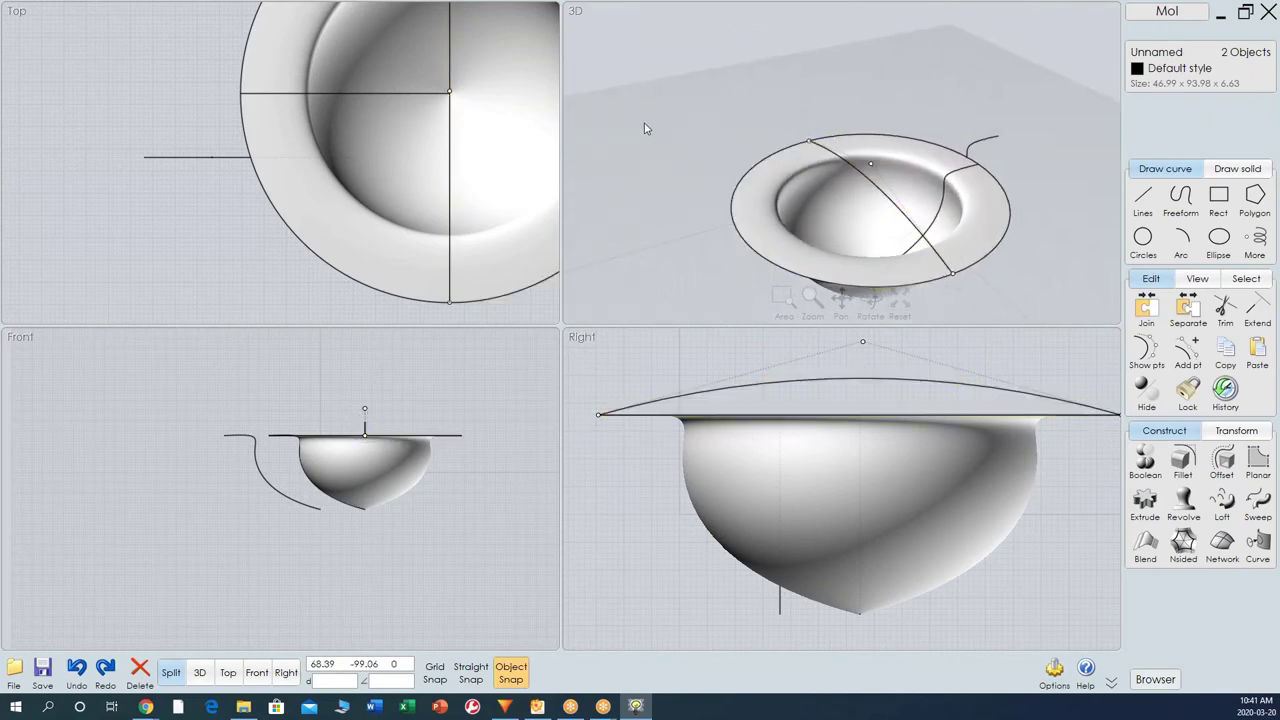
pyautogui.click(658, 132)
# Try to draw a straight line from near the arch's middle to the bowl's rim in the 3D view.
pyautogui.click(1143, 198)
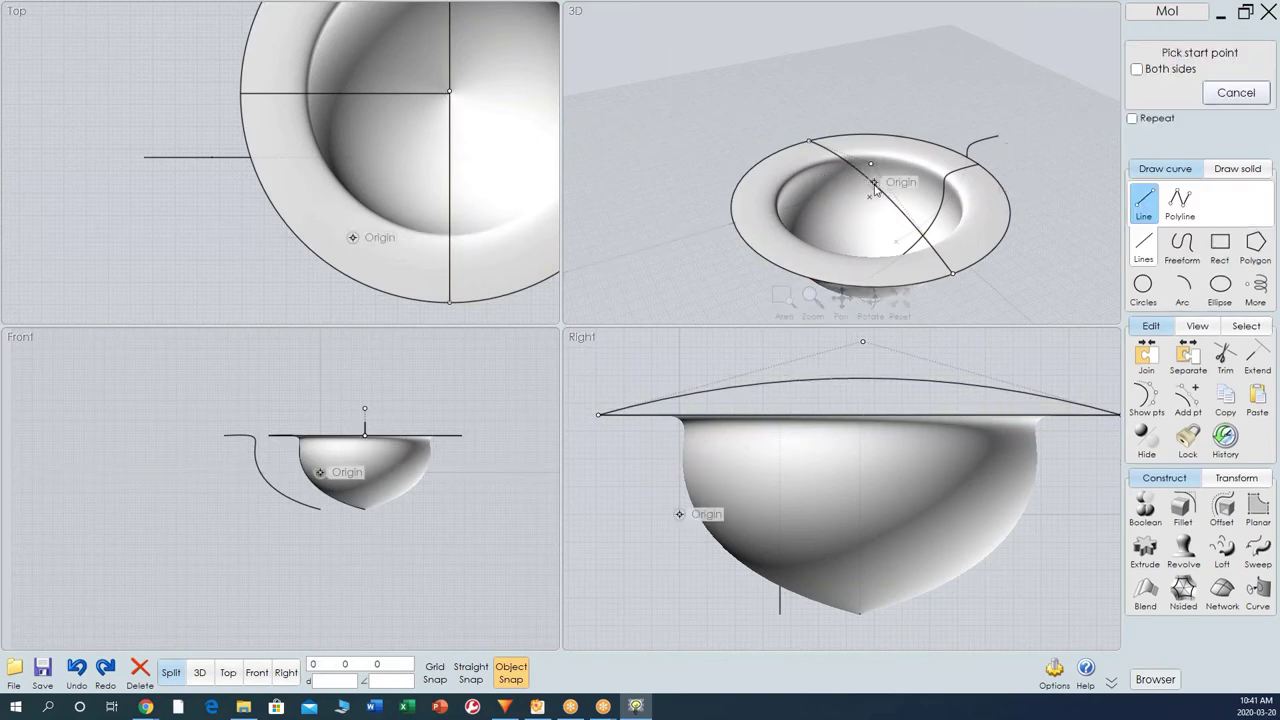
pyautogui.click(873, 185)
pyautogui.click(746, 240)
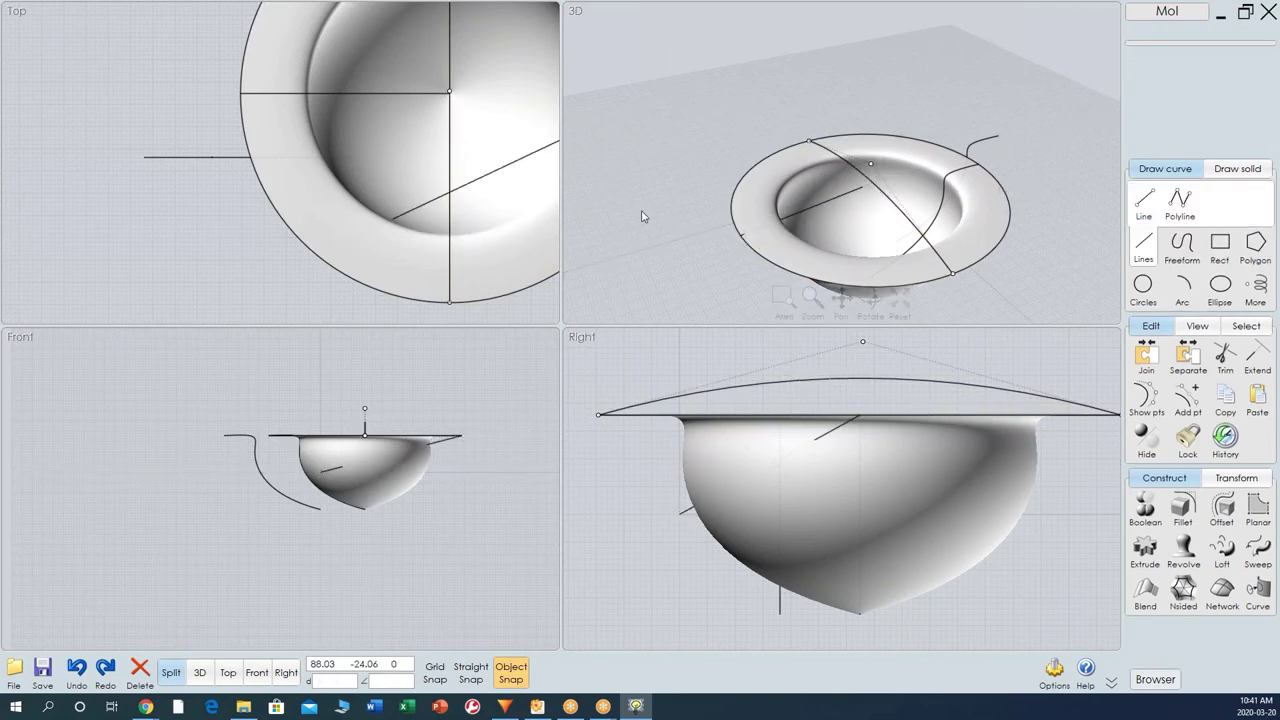
pyautogui.click(744, 234)
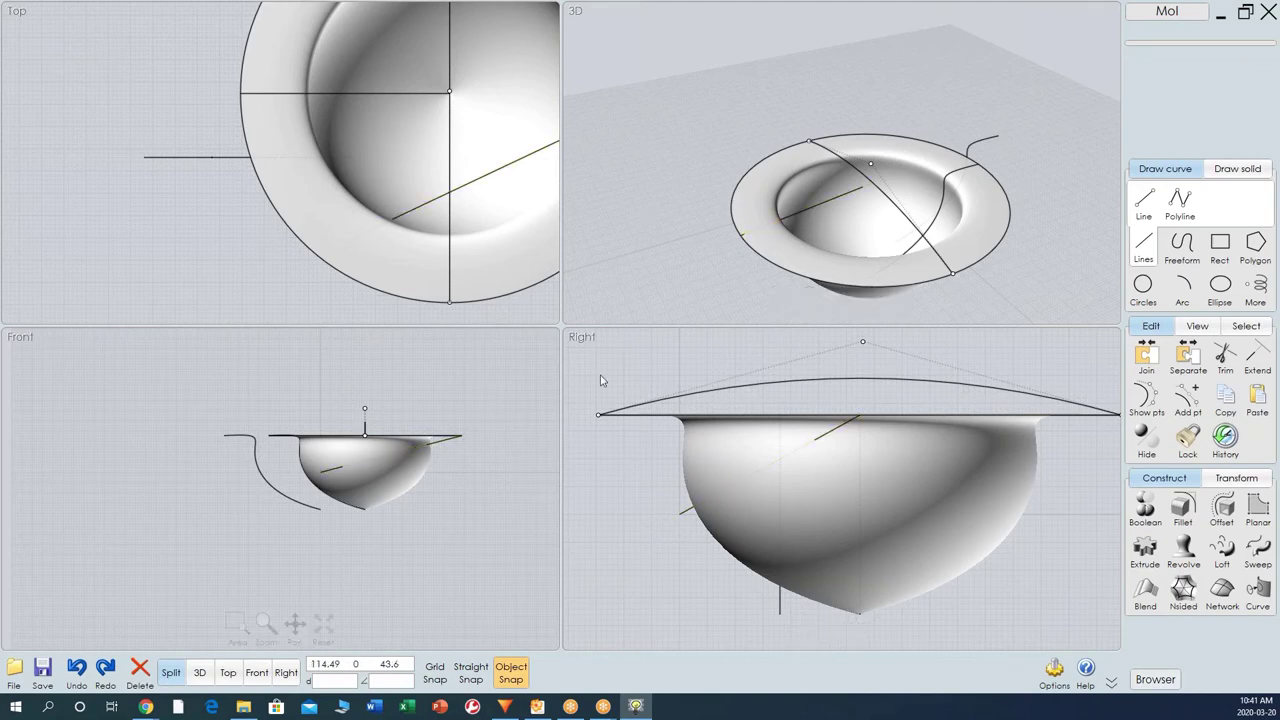
pyautogui.click(1101, 187)
pyautogui.click(834, 204)
pyautogui.press('Delete')
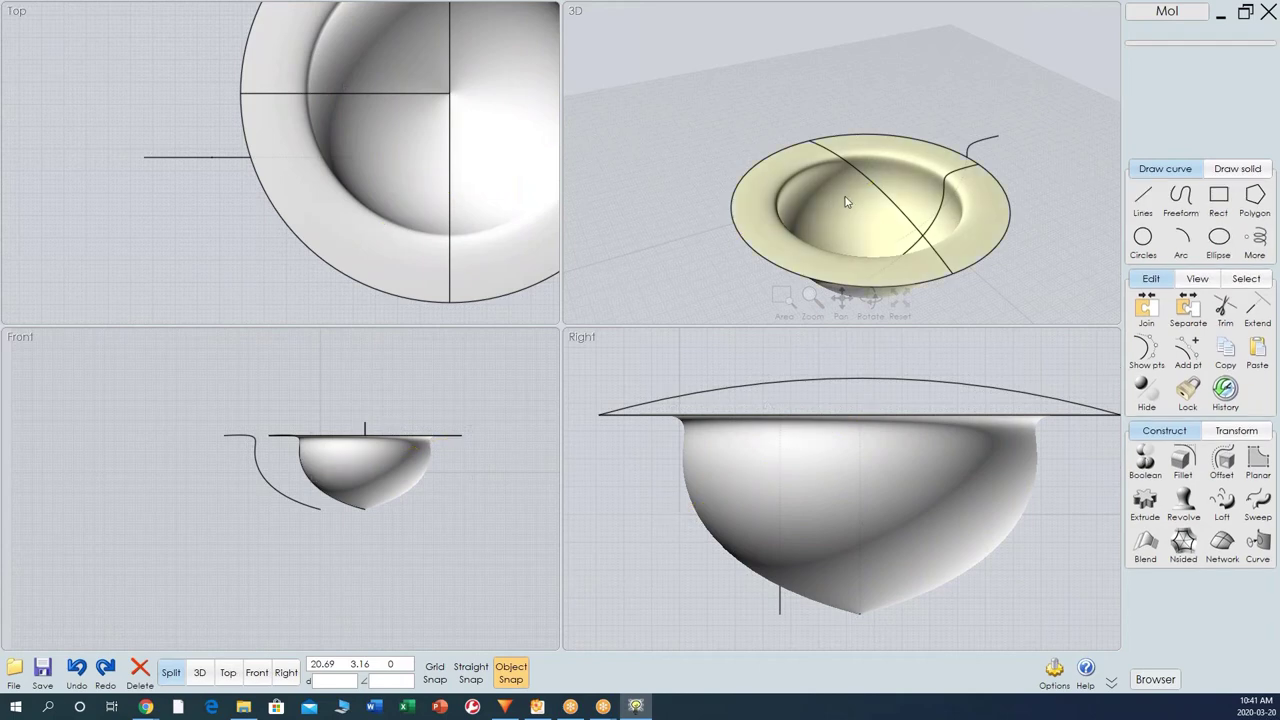
# Delete the original profile curve left beside the bowl.
pyautogui.click(991, 141)
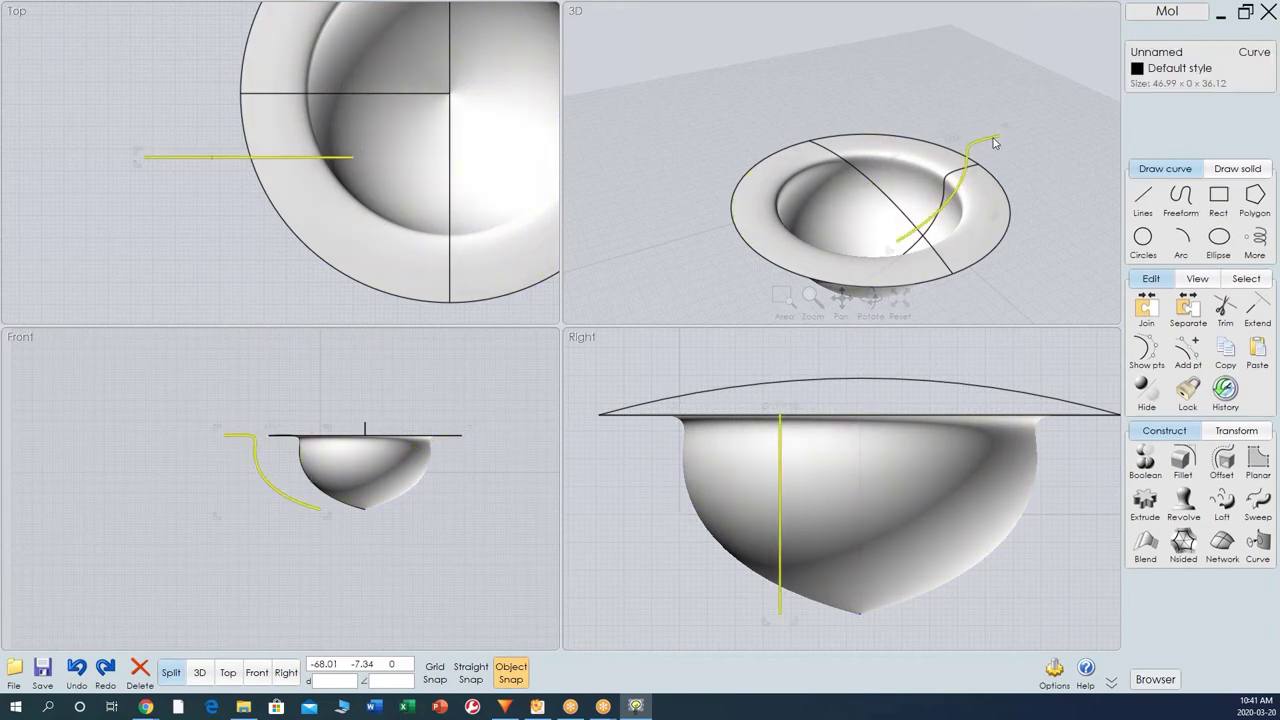
pyautogui.press('Delete')
# Try drawing the arch-to-rim line again in the 3D view, and delete the misplaced line that starts at the origin.
pyautogui.click(876, 196)
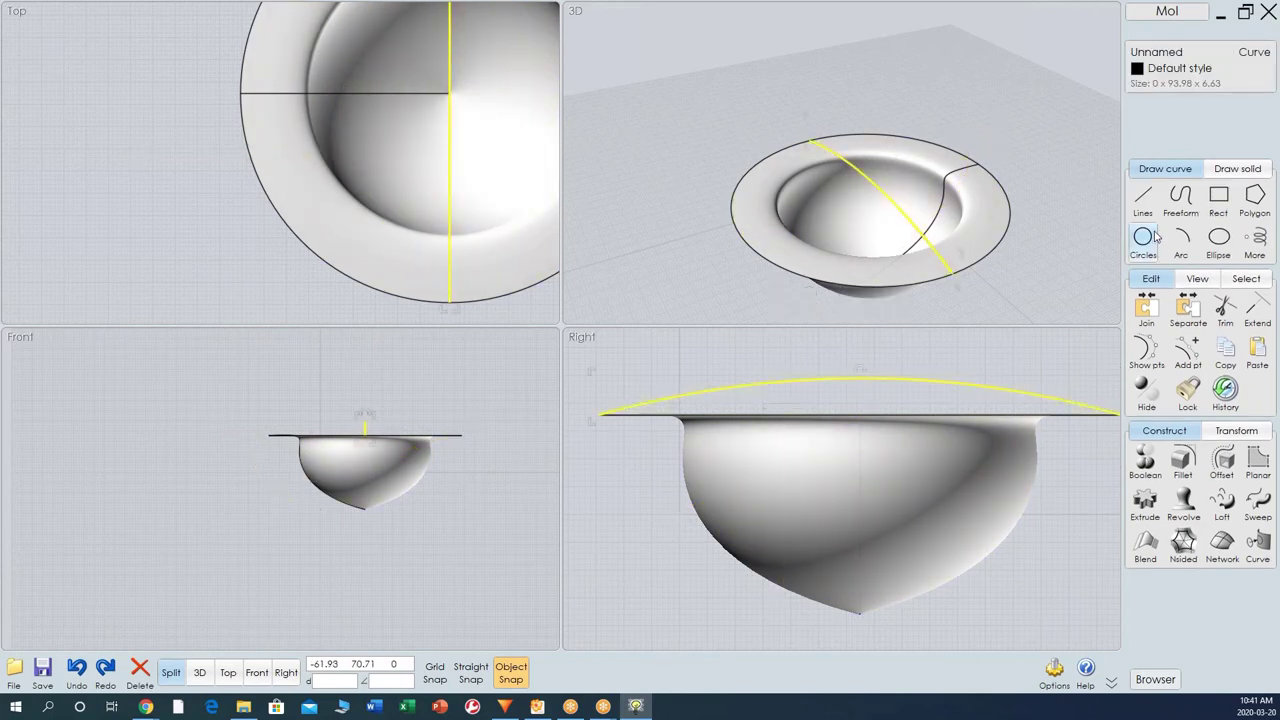
pyautogui.click(1146, 198)
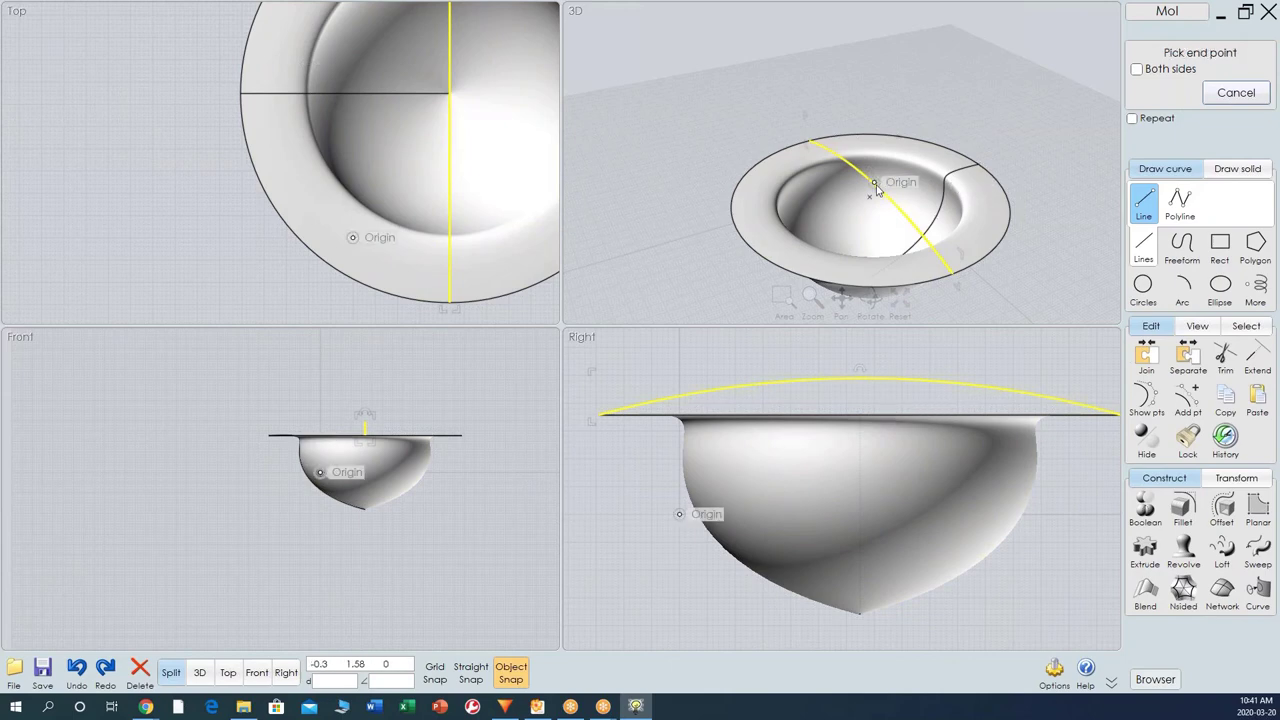
pyautogui.click(741, 237)
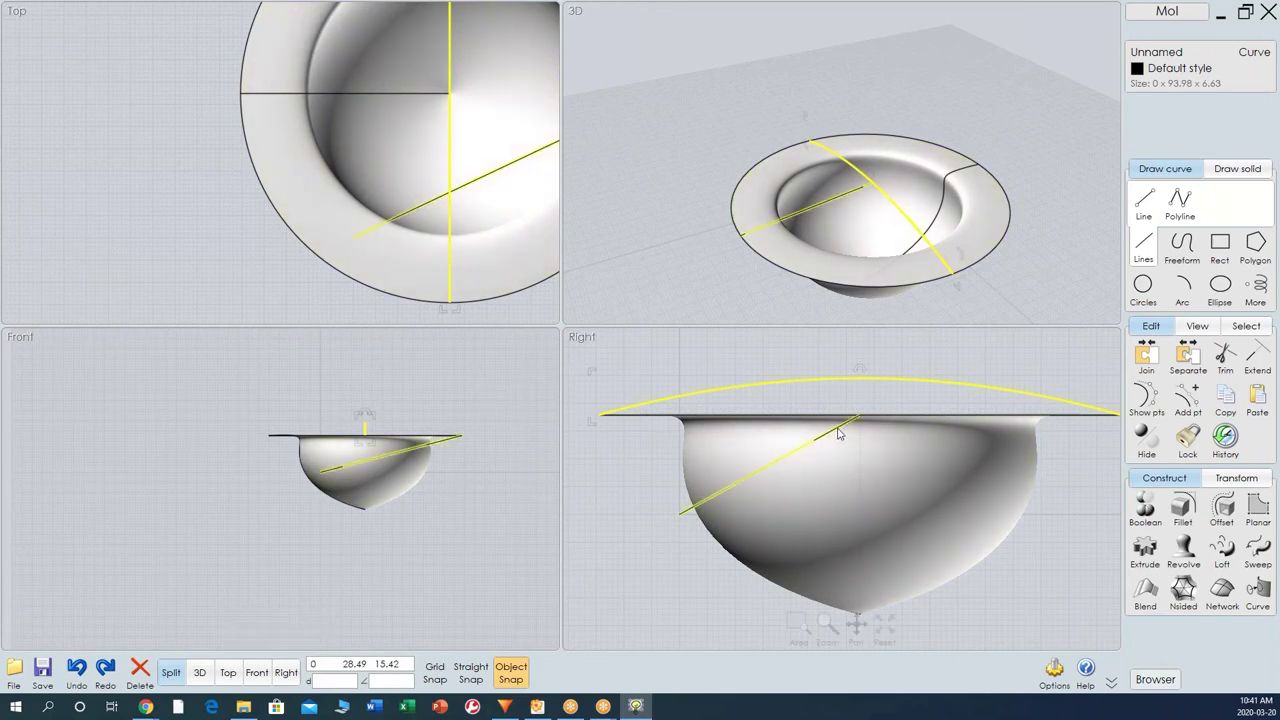
pyautogui.press('Escape')
pyautogui.click(868, 425)
pyautogui.click(868, 425)
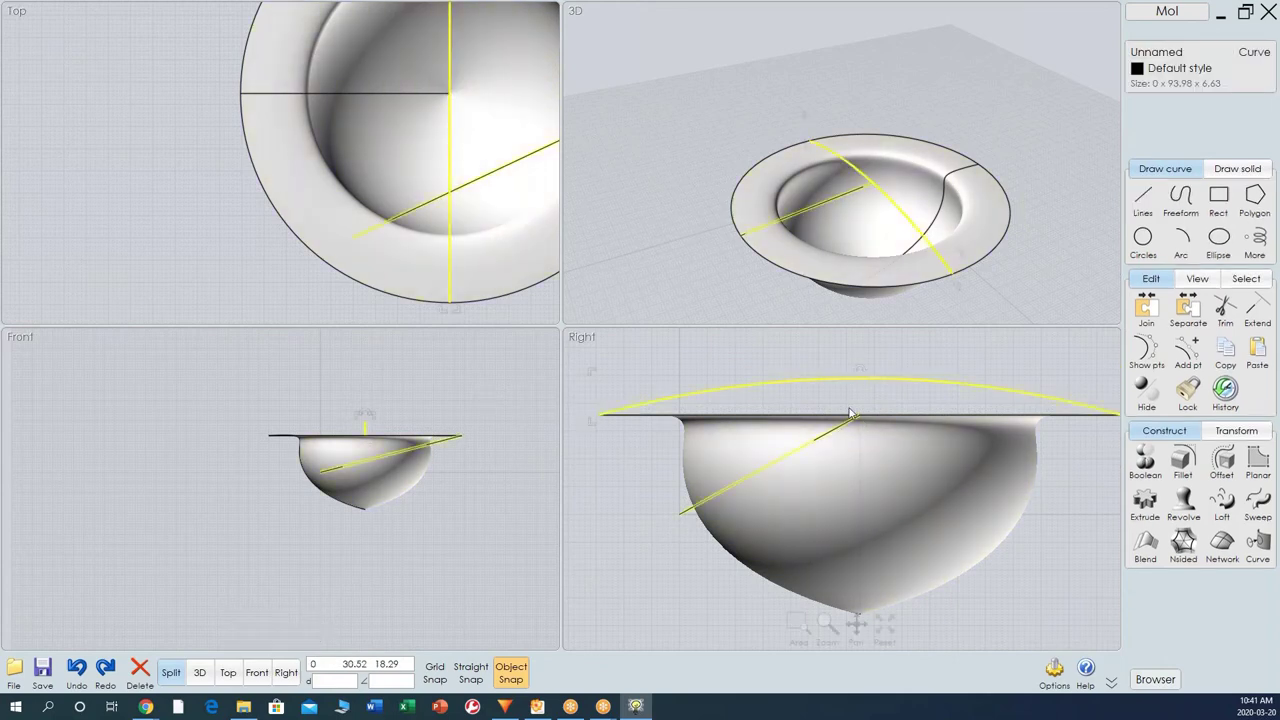
pyautogui.press('Escape')
pyautogui.click(690, 512)
pyautogui.press('Delete')
pyautogui.click(840, 449)
pyautogui.click(935, 400)
pyautogui.press('Escape')
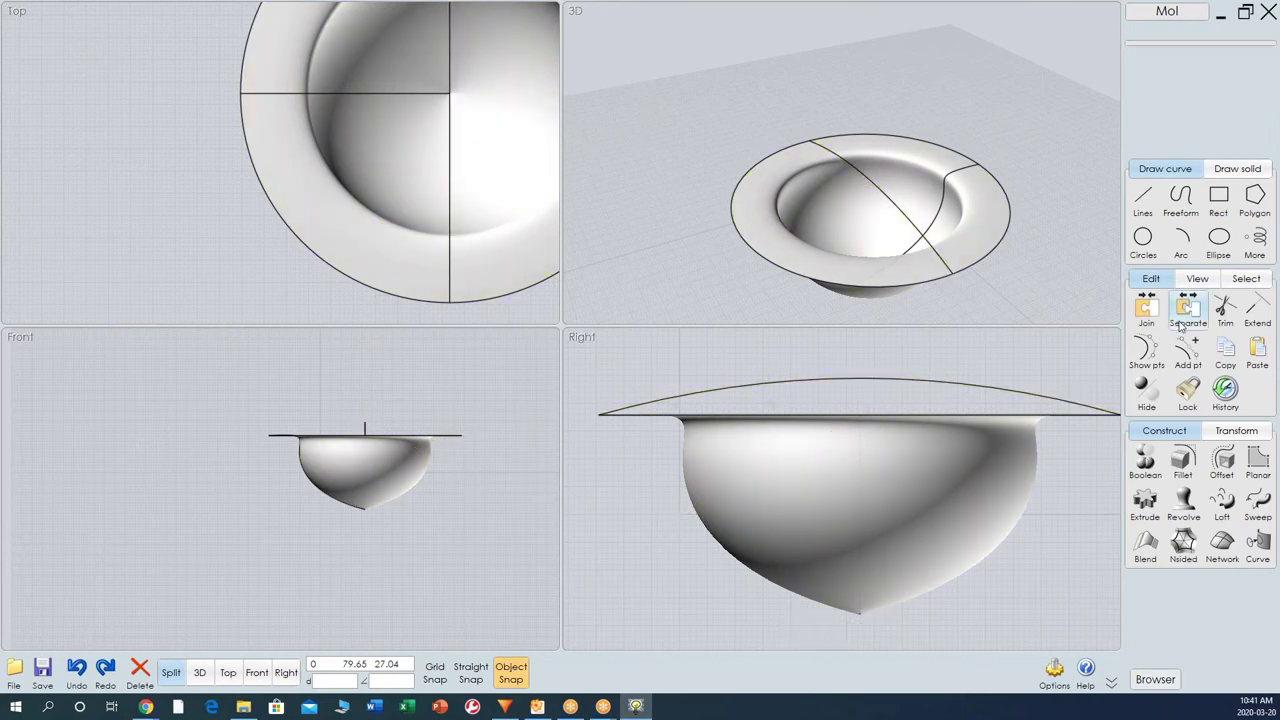
# Draw a line from the arch curve's midpoint to the midpoint of the near half of the rim edge.
pyautogui.click(1143, 198)
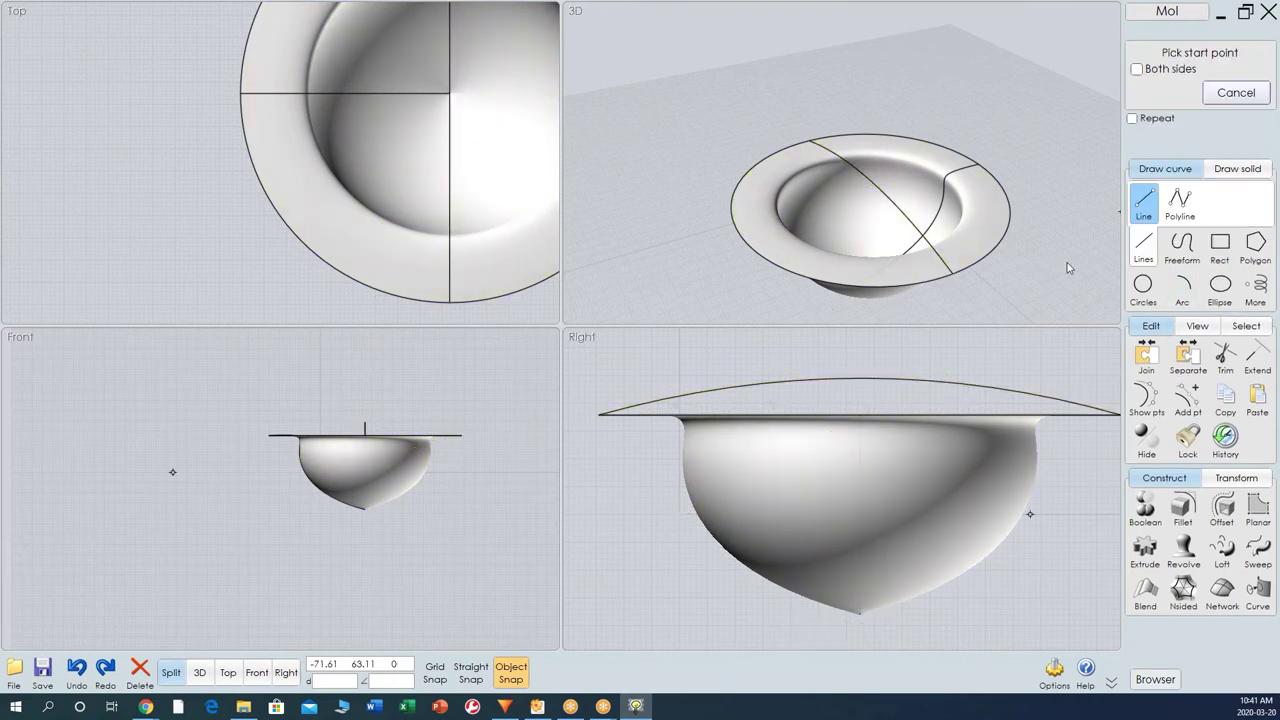
pyautogui.click(859, 380)
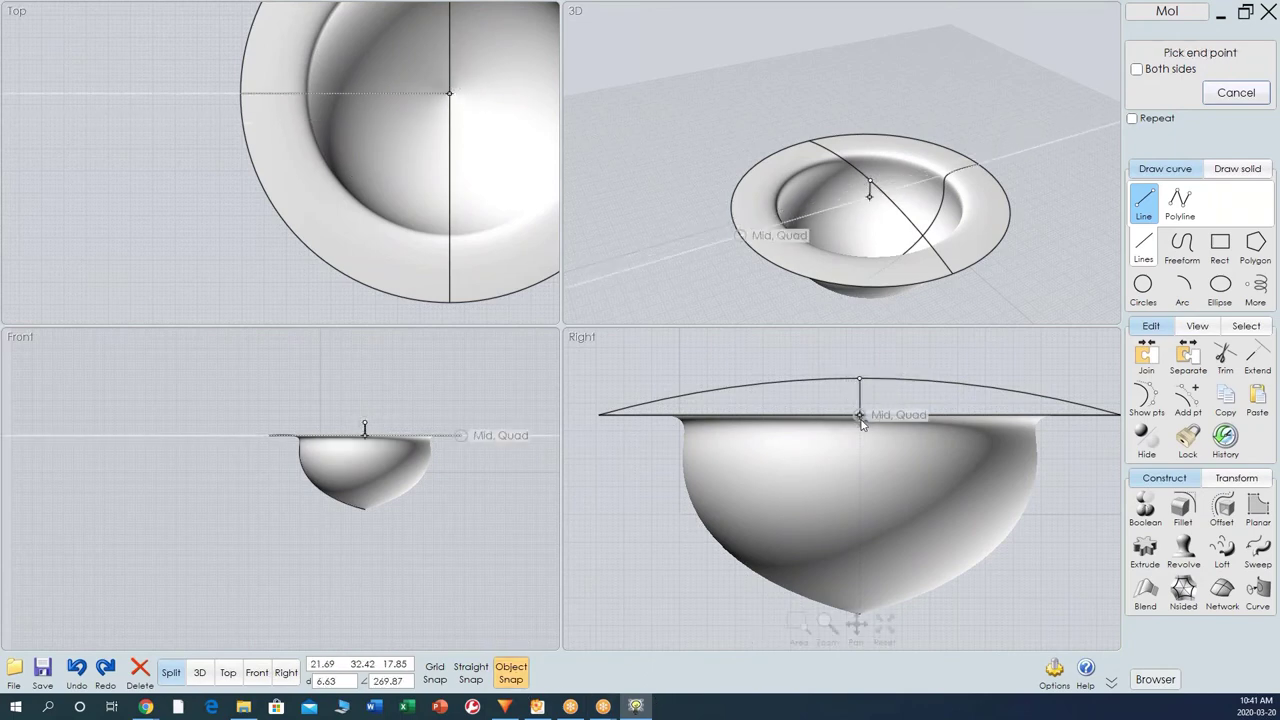
pyautogui.click(740, 241)
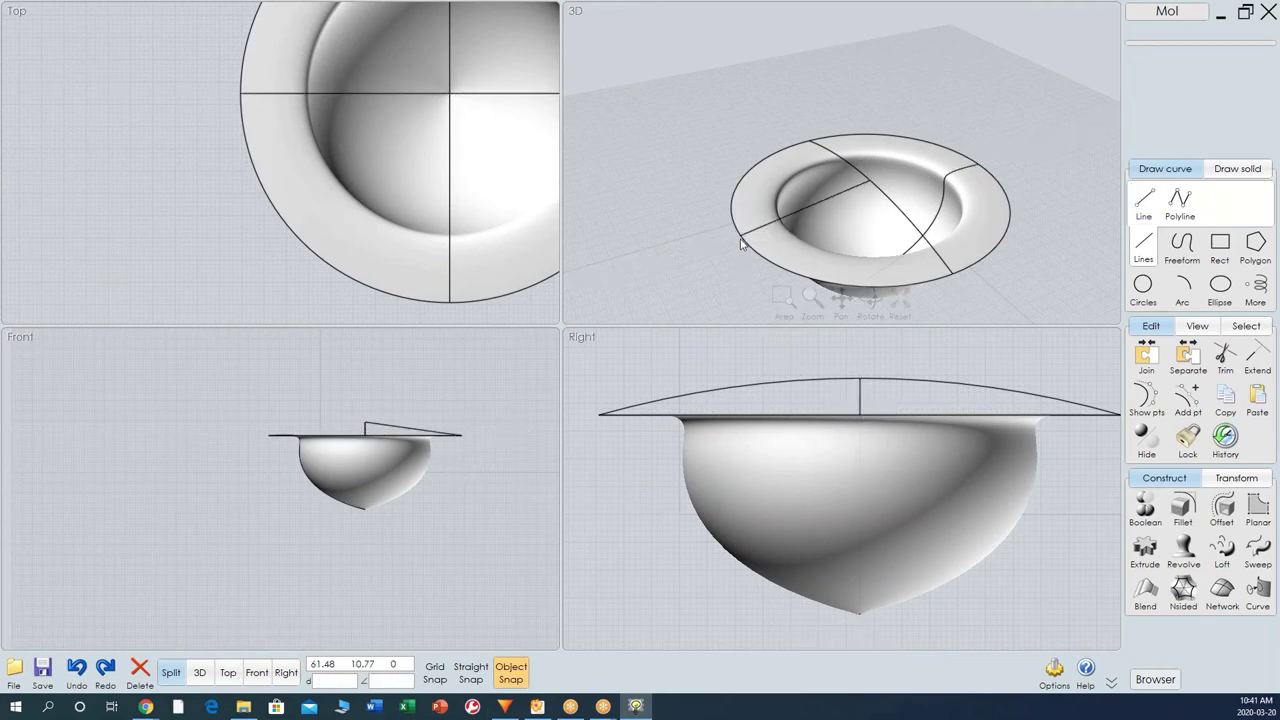
# Add a control point at the new line's middle and raise it about 5.4 units in the Front view to bow the line upward.
pyautogui.click(412, 429)
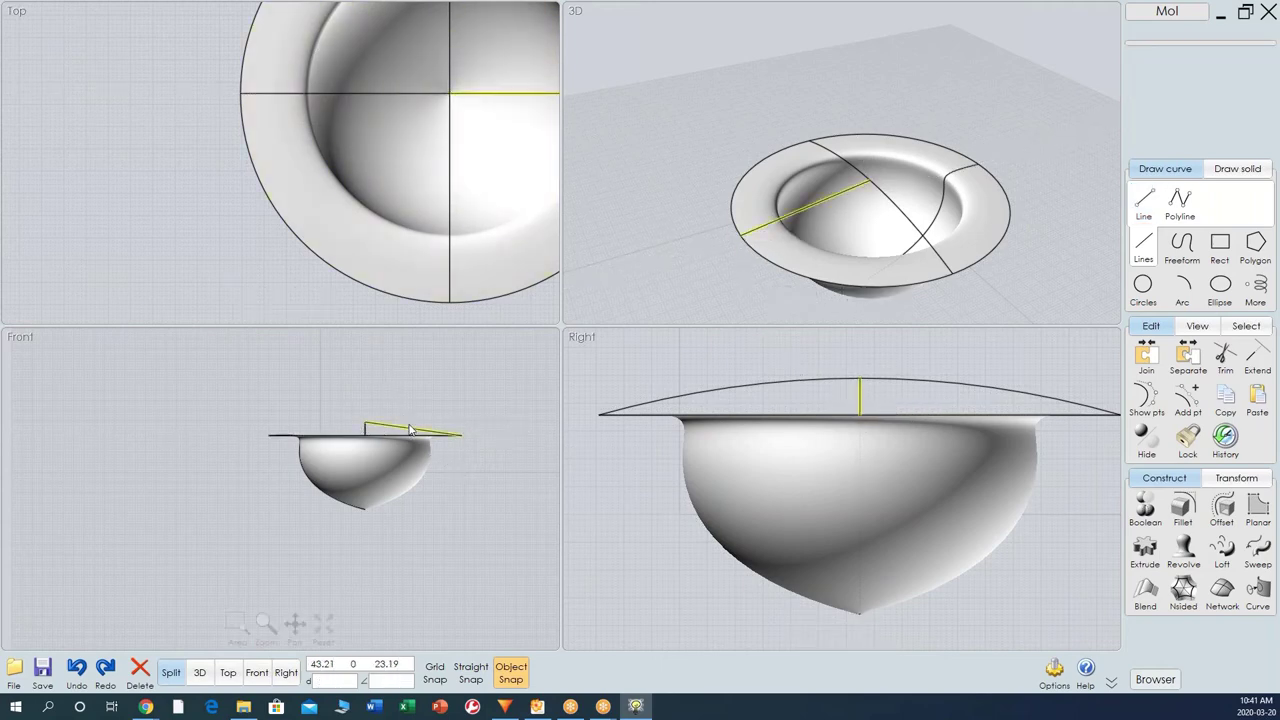
pyautogui.click(1121, 415)
pyautogui.keyDown('ctrl'); pyautogui.click(1121, 414); pyautogui.keyUp('ctrl')
pyautogui.moveTo(412, 425); pyautogui.dragTo(412, 430)
pyautogui.click(1187, 350)
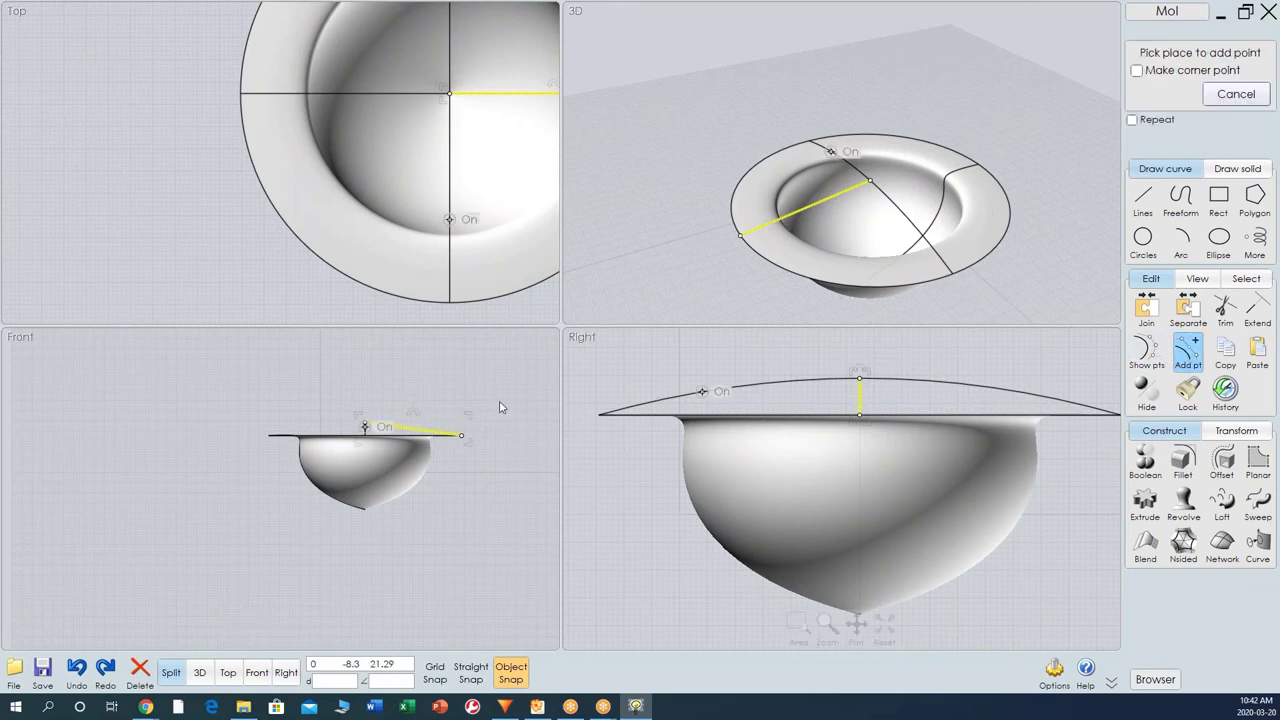
pyautogui.click(413, 429)
pyautogui.moveTo(414, 430); pyautogui.dragTo(416, 421)
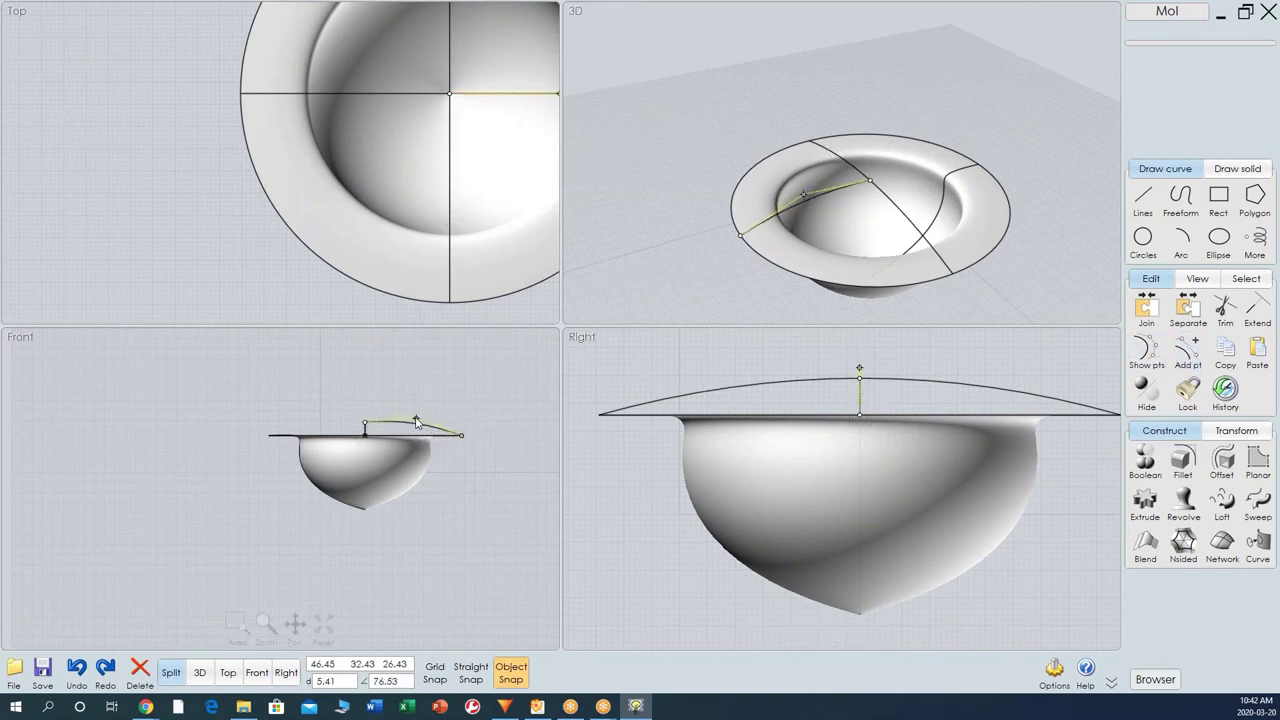
# Try a mutual trim with only the bowed cross curve selected.
pyautogui.click(750, 258)
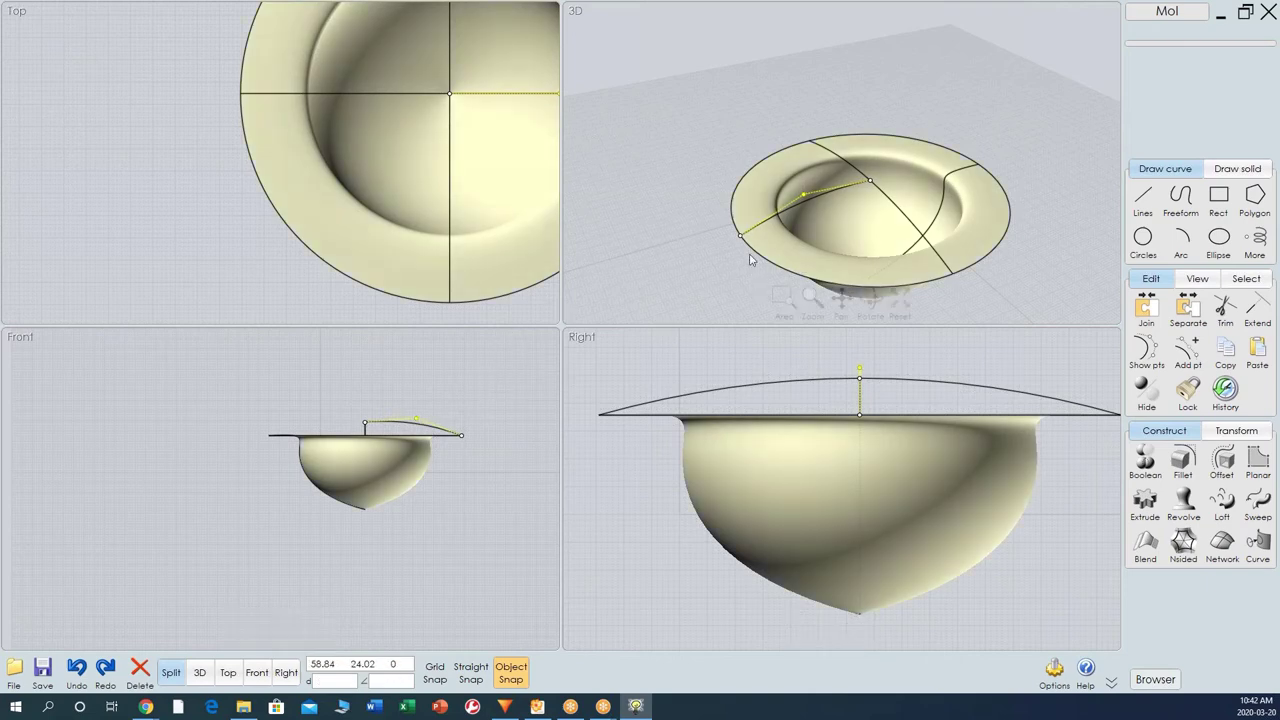
pyautogui.click(738, 200)
pyautogui.click(762, 237)
pyautogui.click(1225, 305)
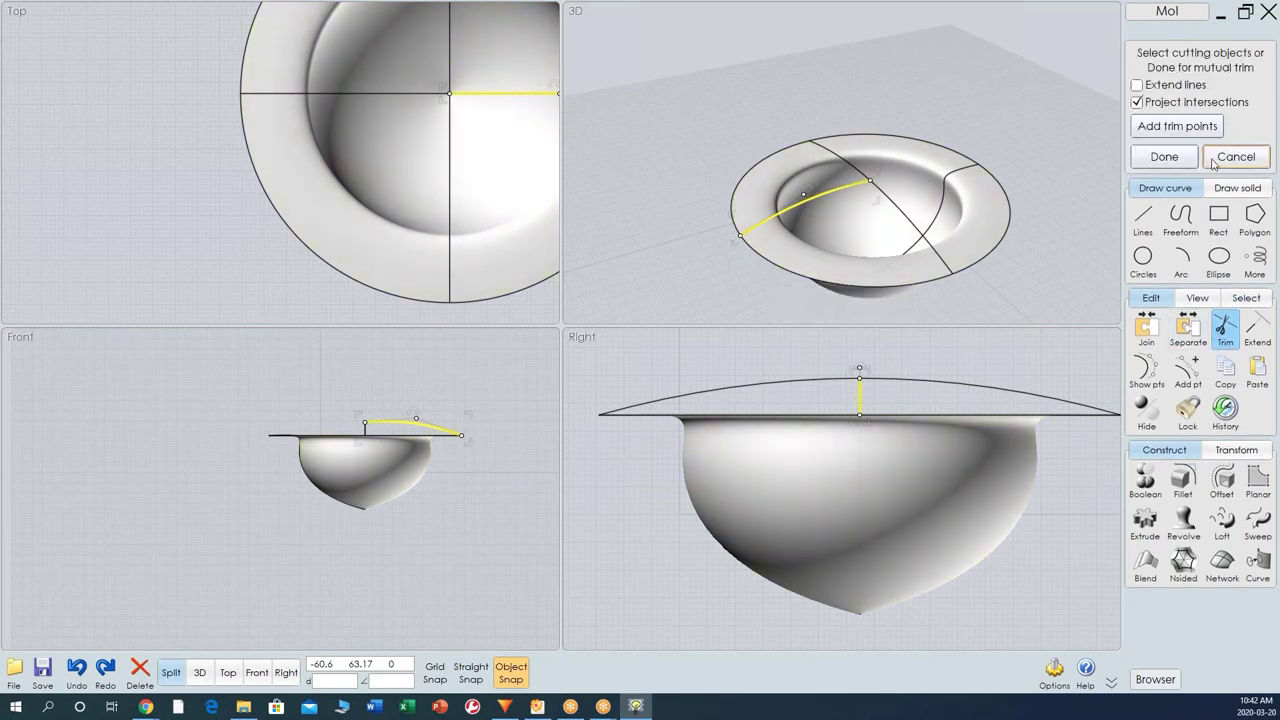
pyautogui.click(1164, 157)
# Split the near half of the rim edge at the bowed cross curve's outer endpoint, keeping all pieces.
pyautogui.click(797, 281)
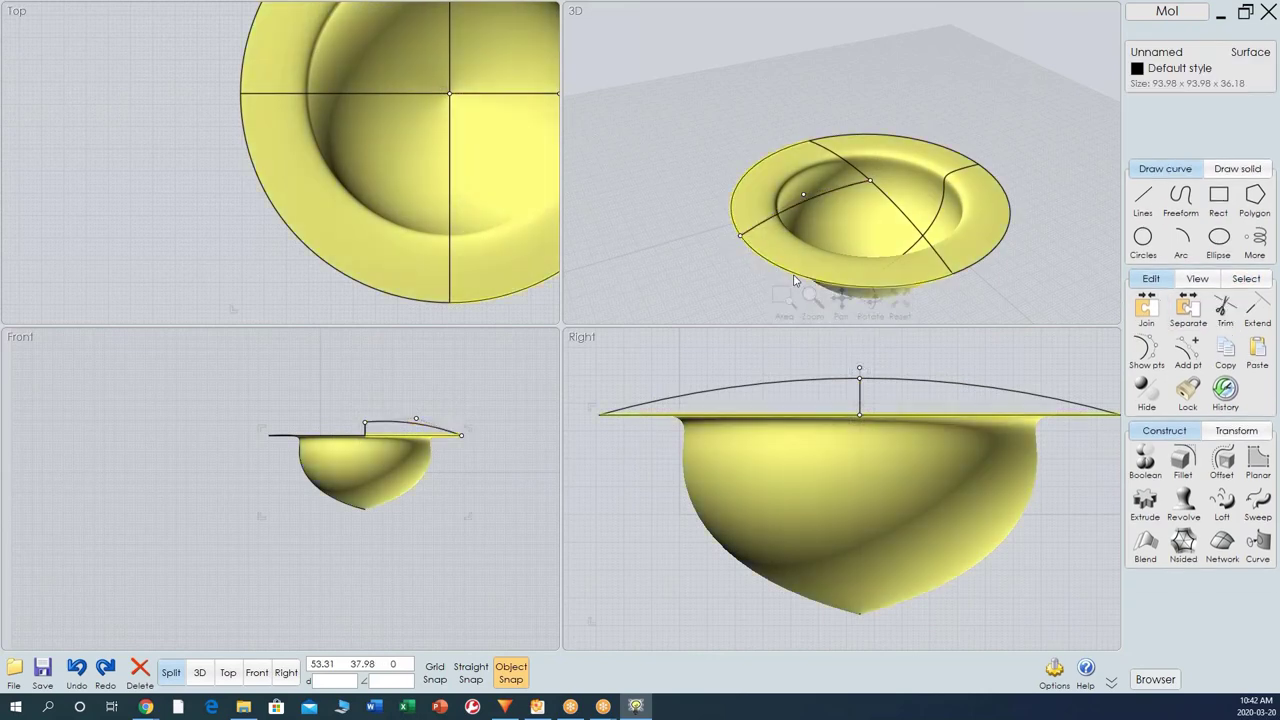
pyautogui.click(796, 282)
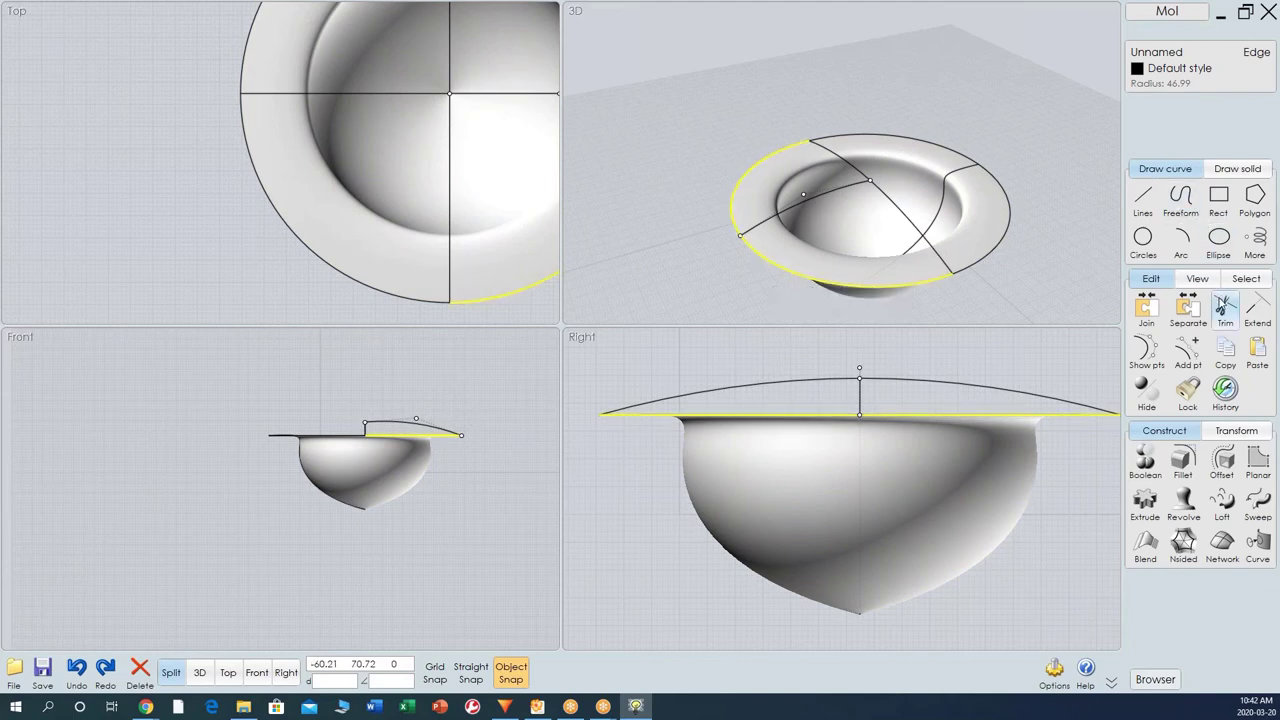
pyautogui.click(1225, 305)
pyautogui.click(1177, 126)
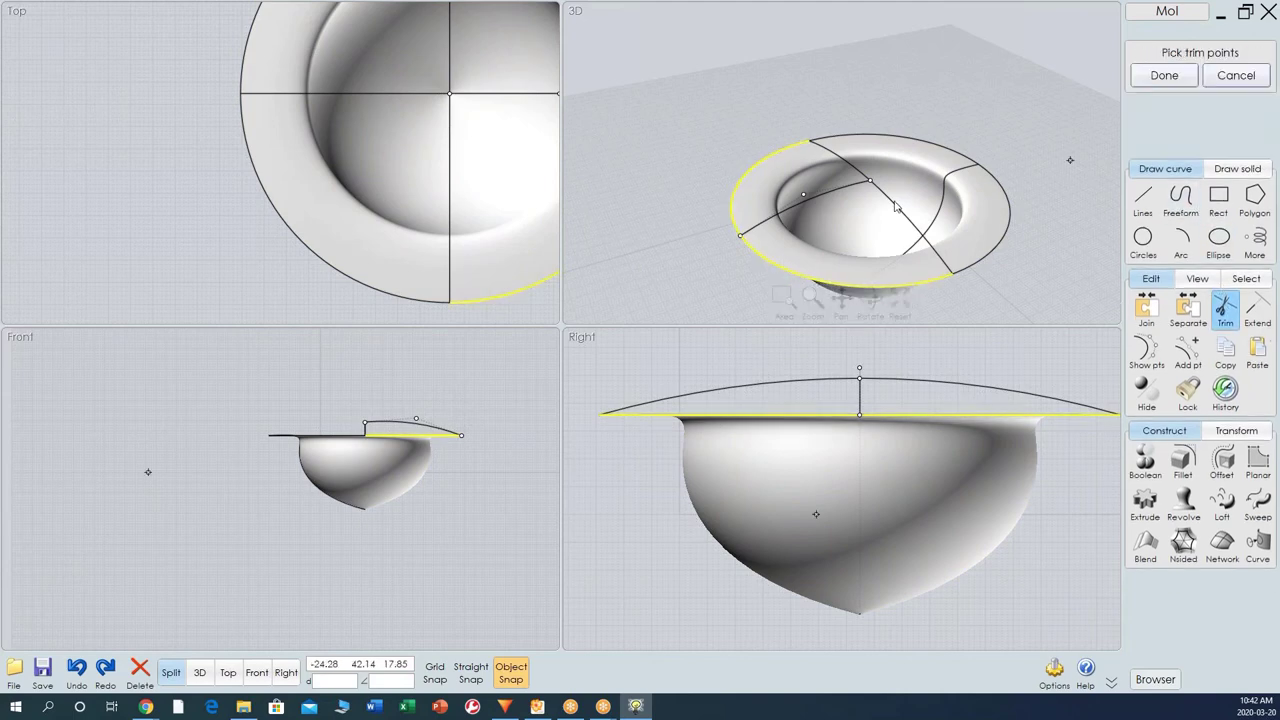
pyautogui.click(740, 238)
pyautogui.rightClick(810, 250)
pyautogui.click(760, 264)
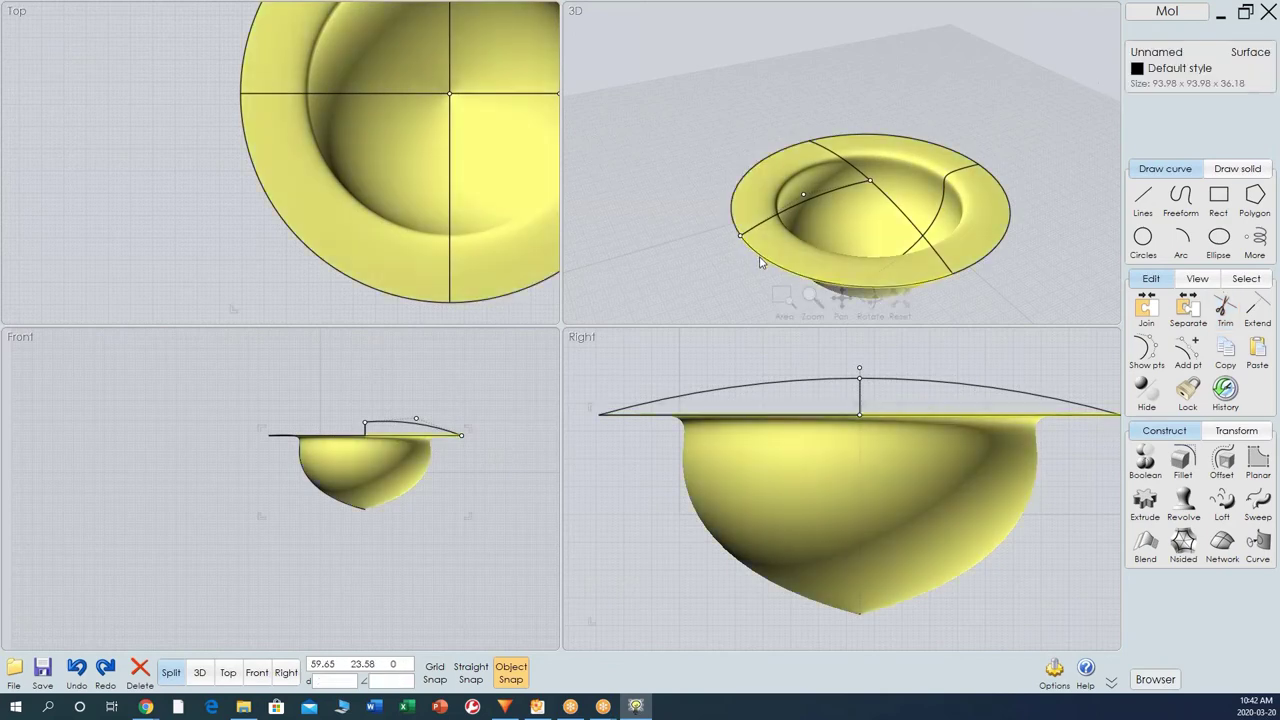
pyautogui.click(760, 264)
pyautogui.click(763, 252)
pyautogui.click(766, 222)
pyautogui.click(910, 222)
pyautogui.click(910, 223)
pyautogui.click(879, 196)
pyautogui.click(1075, 173)
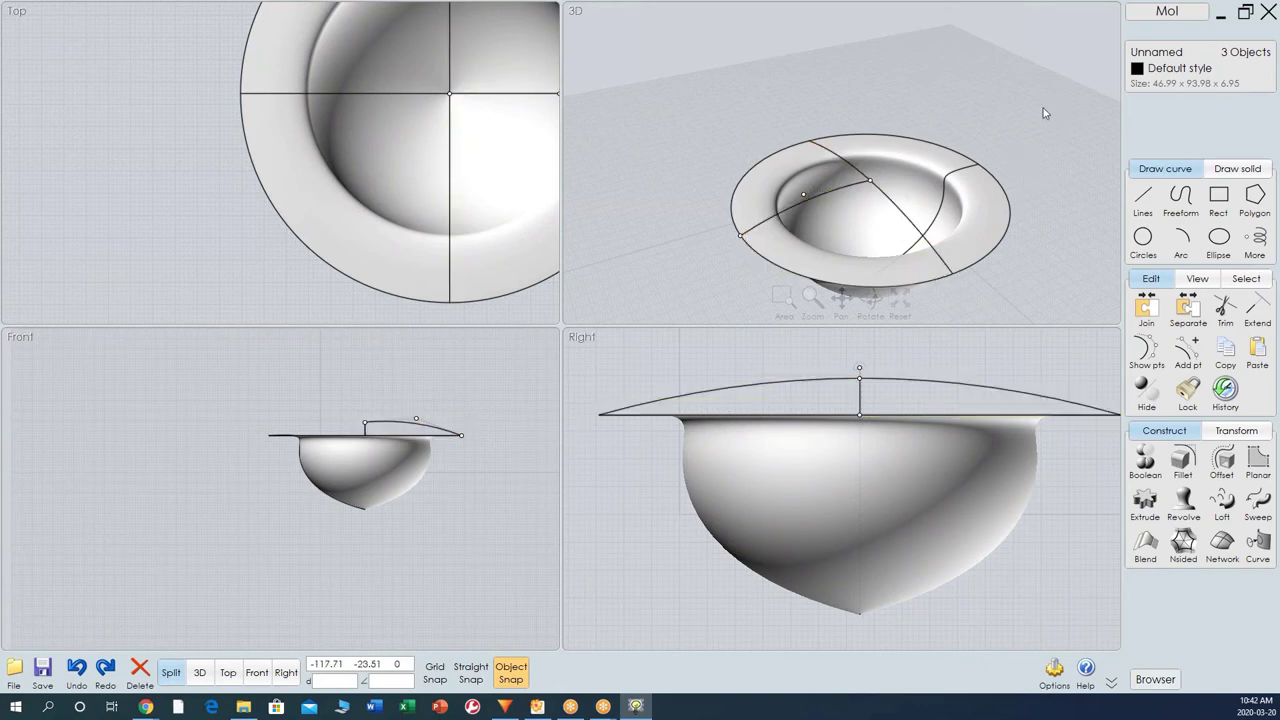
# Split the arch curve at its intersection with the bowed cross curve, keeping all pieces.
pyautogui.click(909, 205)
pyautogui.click(900, 210)
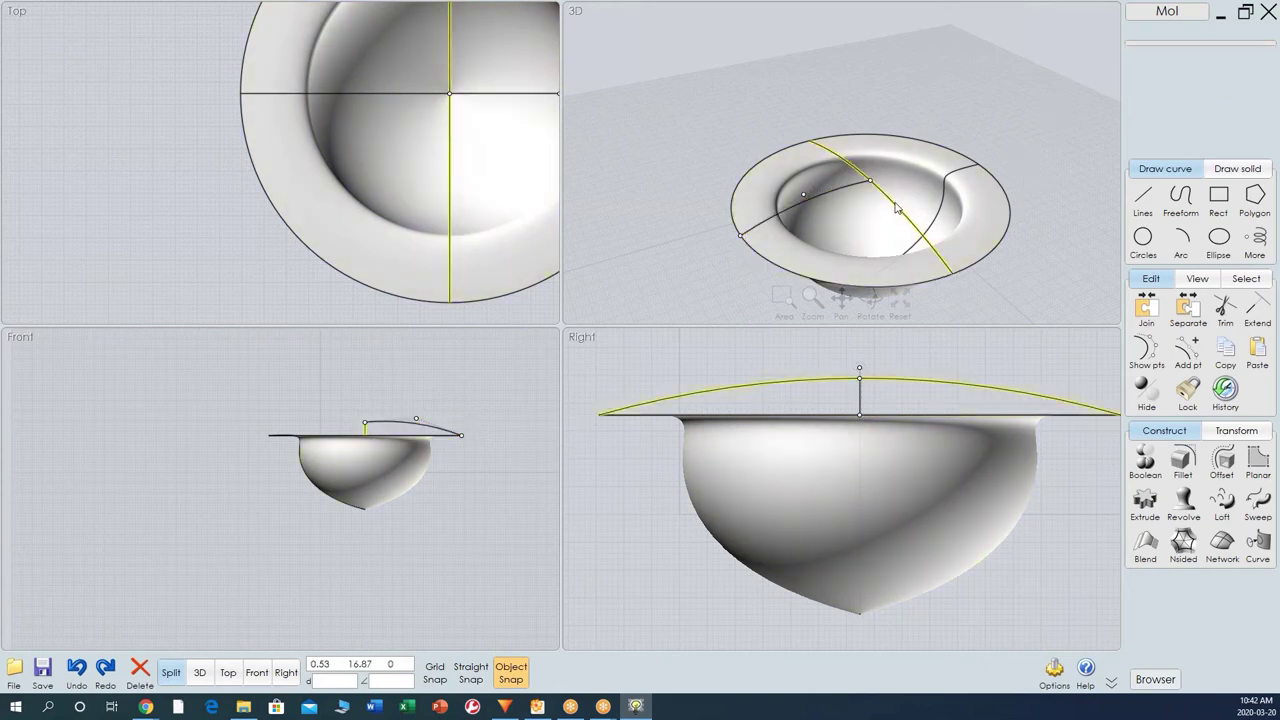
pyautogui.click(1225, 308)
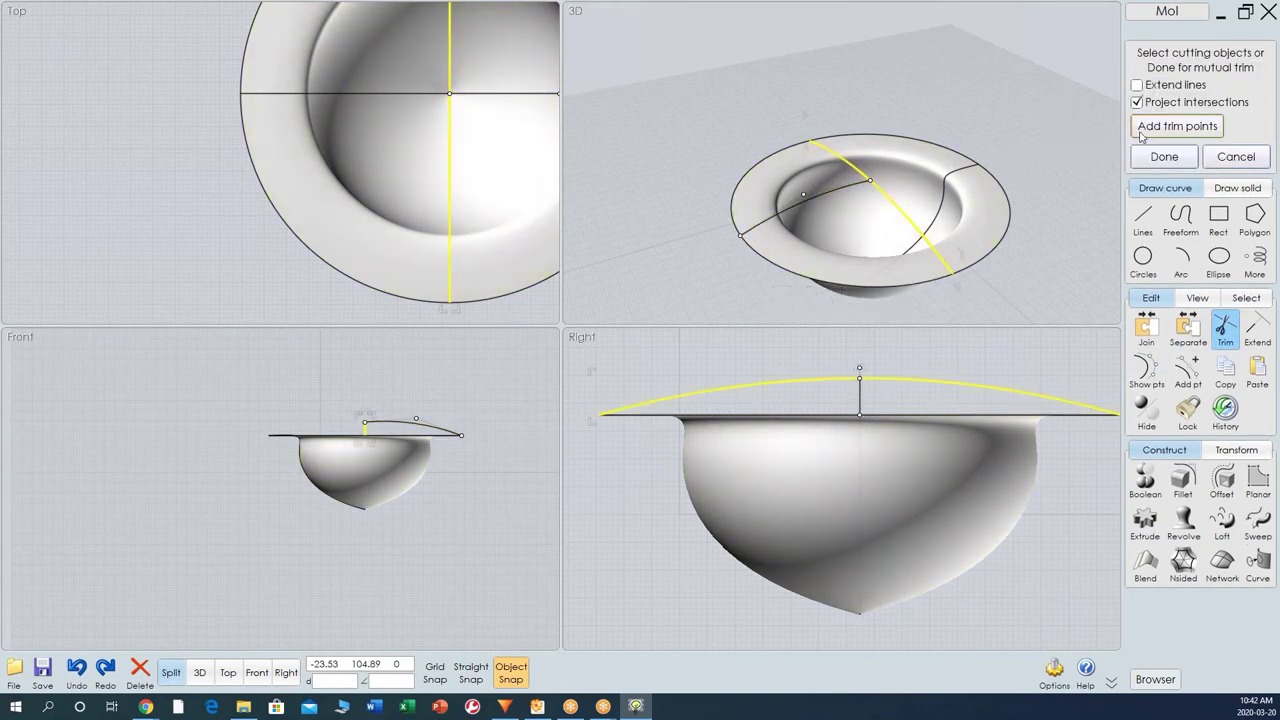
pyautogui.click(1177, 126)
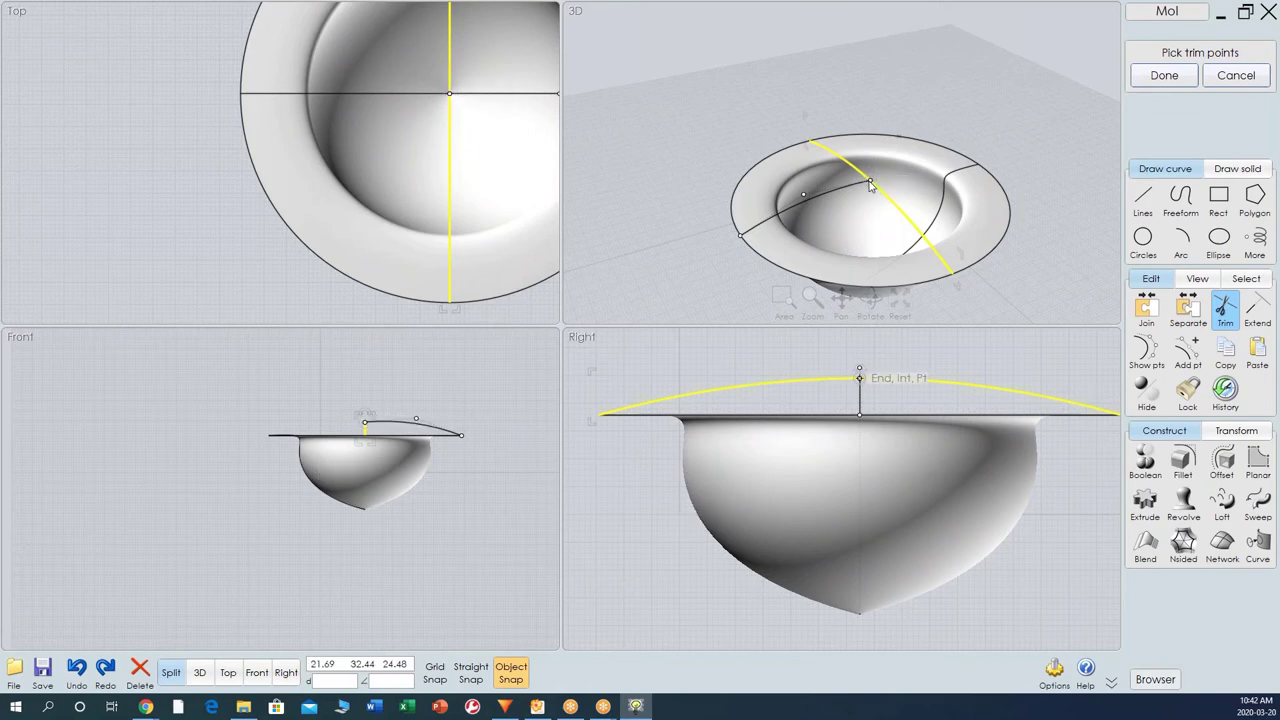
pyautogui.click(1164, 76)
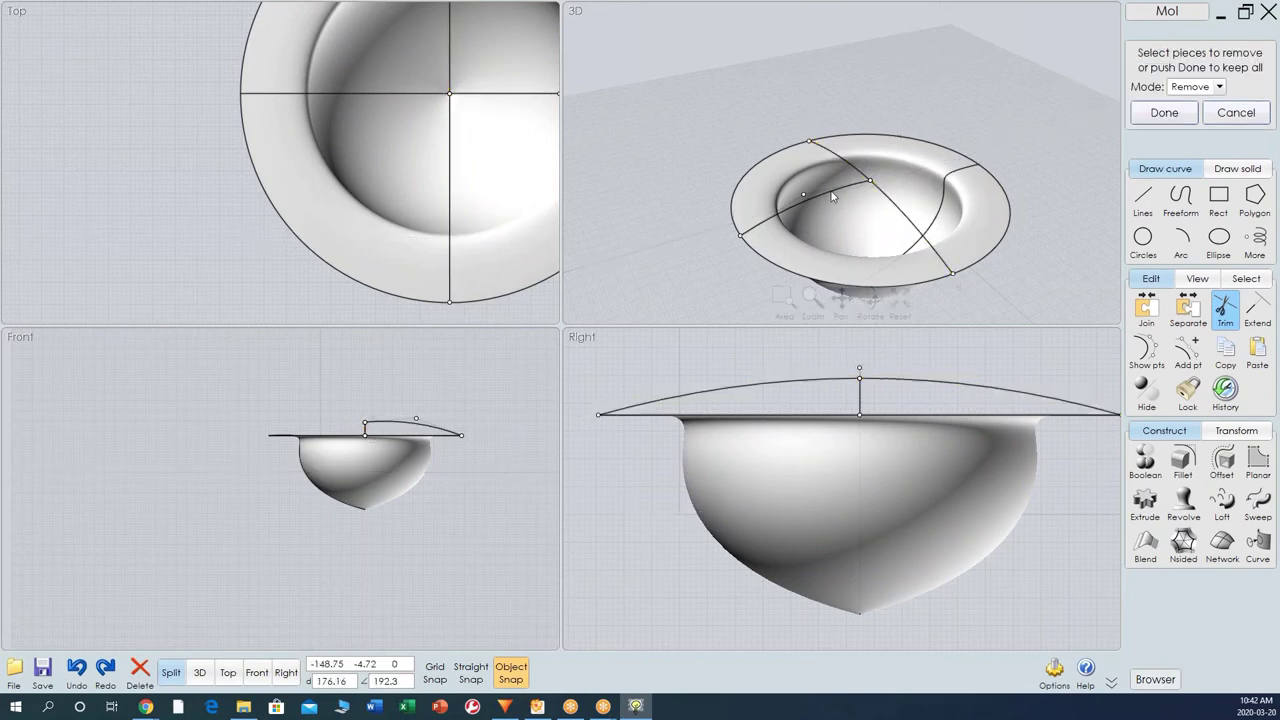
pyautogui.click(1155, 113)
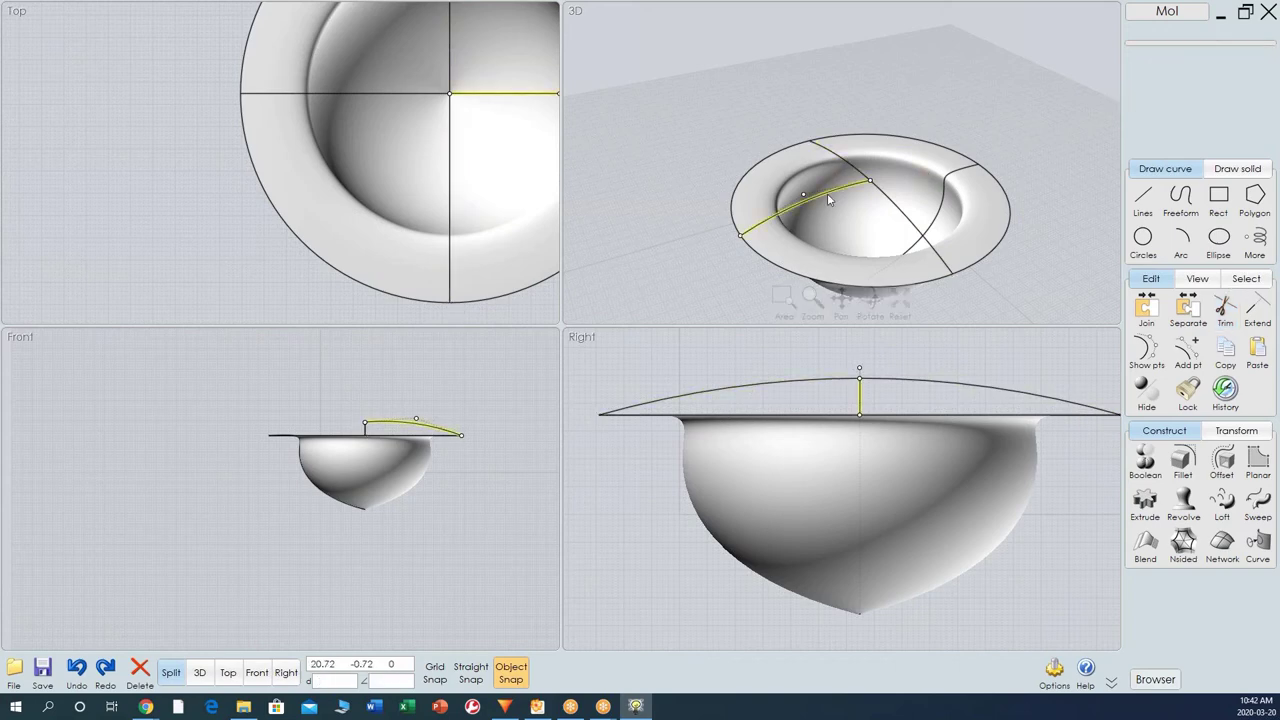
# Create a Normal-mode Network surface from the bowed cross curve, the adjoining half of the arch and the near quarter of the rim edge.
pyautogui.click(885, 209)
pyautogui.click(805, 285)
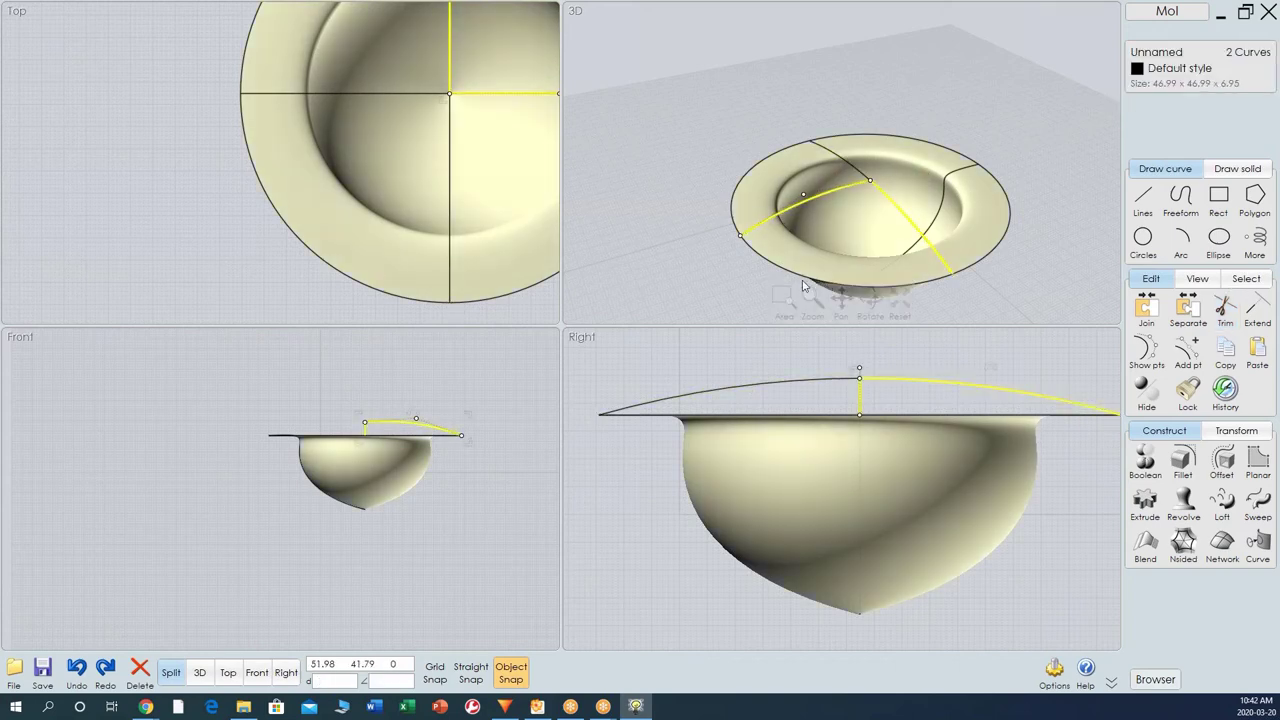
pyautogui.click(799, 278)
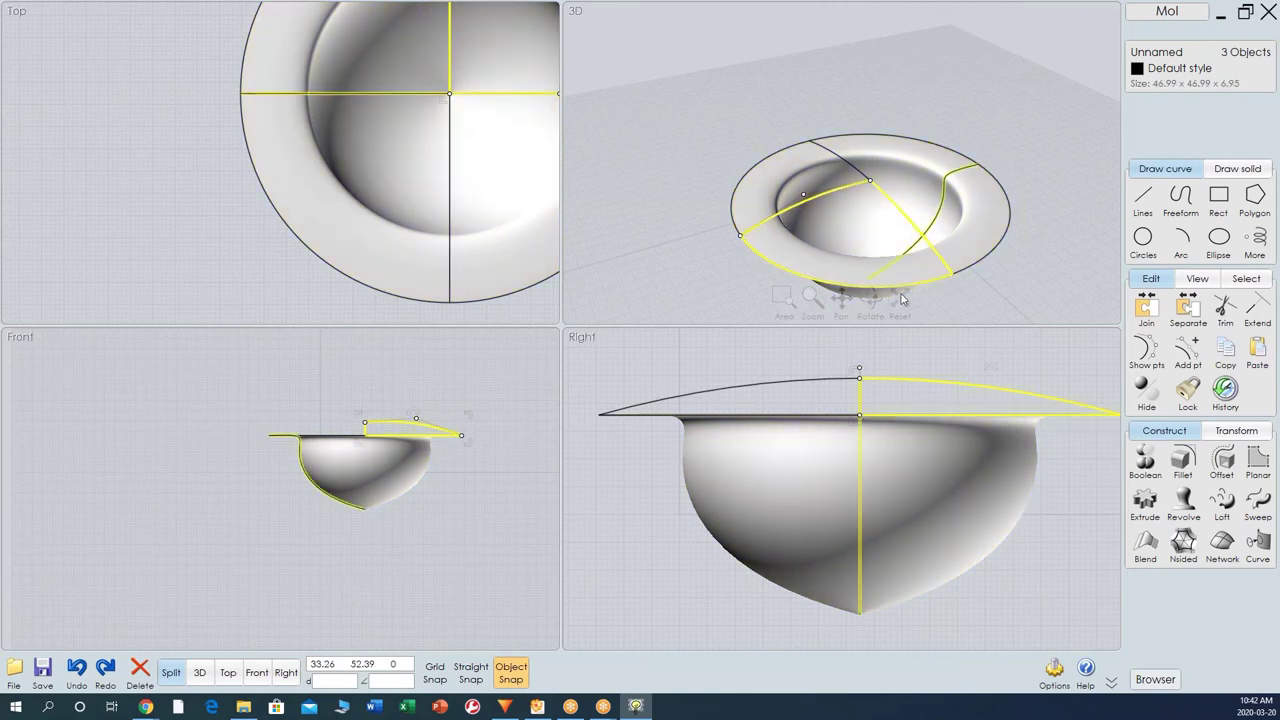
pyautogui.click(1222, 545)
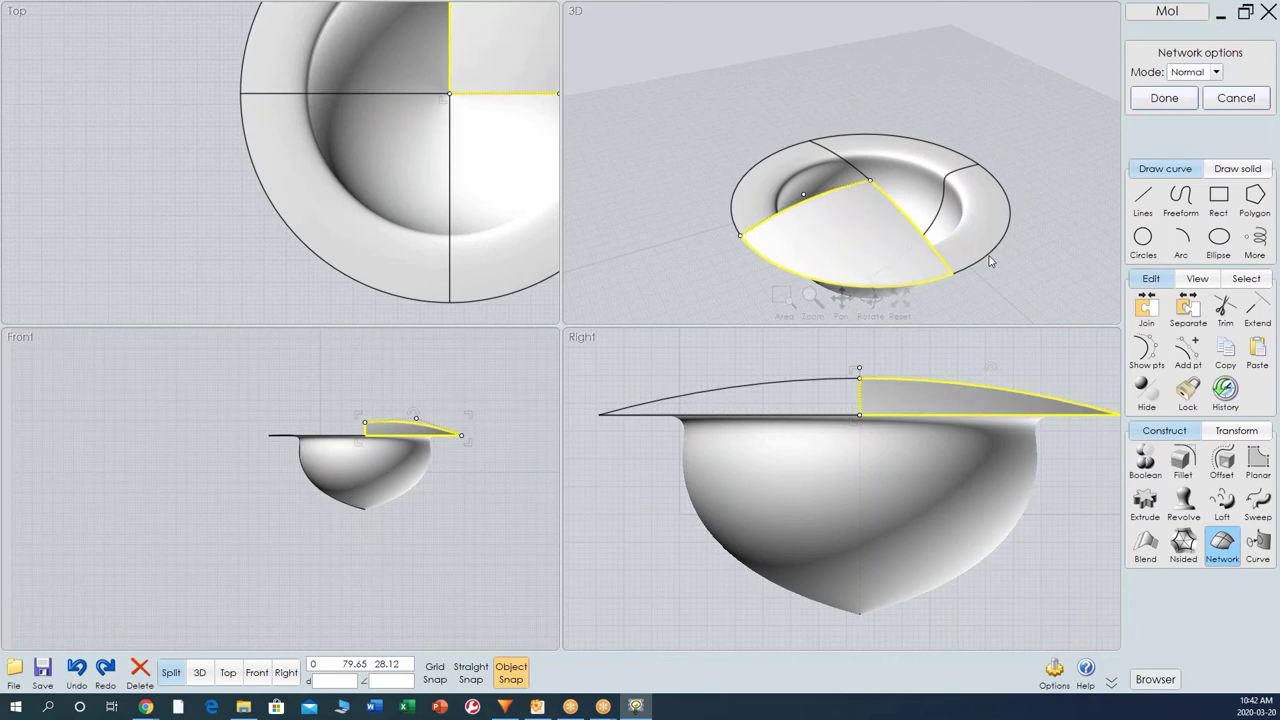
pyautogui.moveTo(1068, 272); pyautogui.dragTo(1036, 222, button='middle')
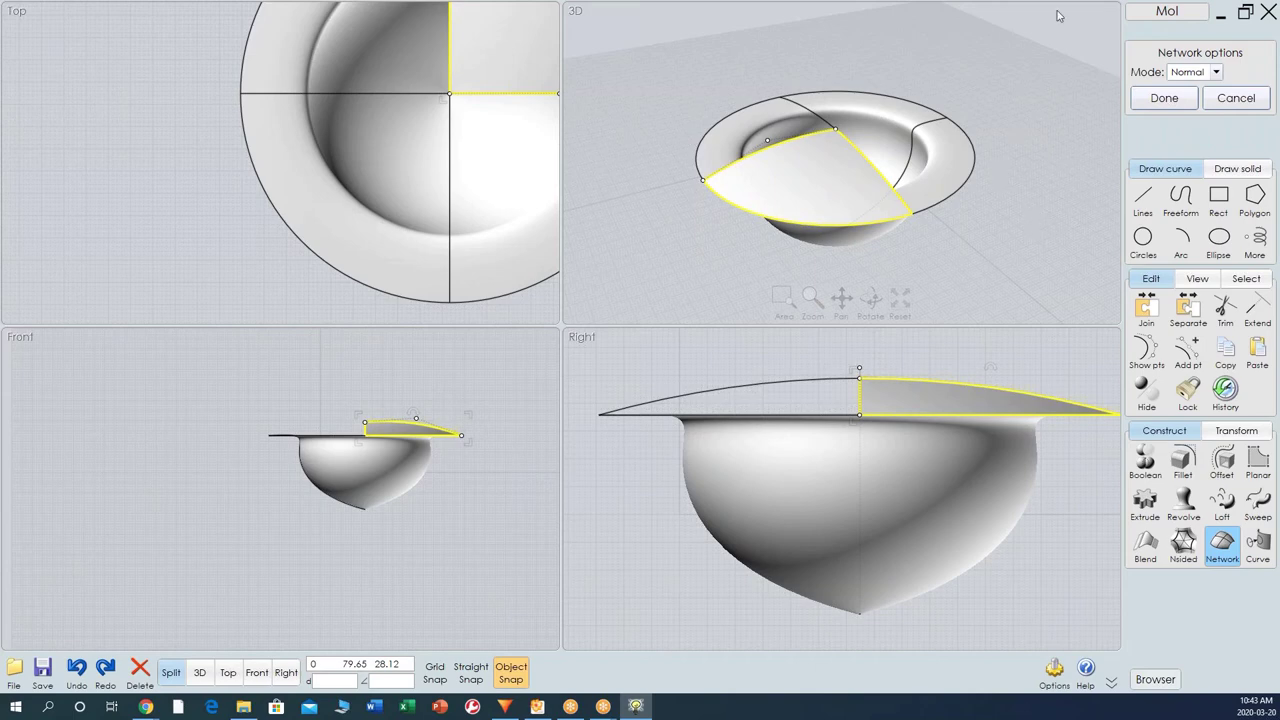
pyautogui.click(1160, 100)
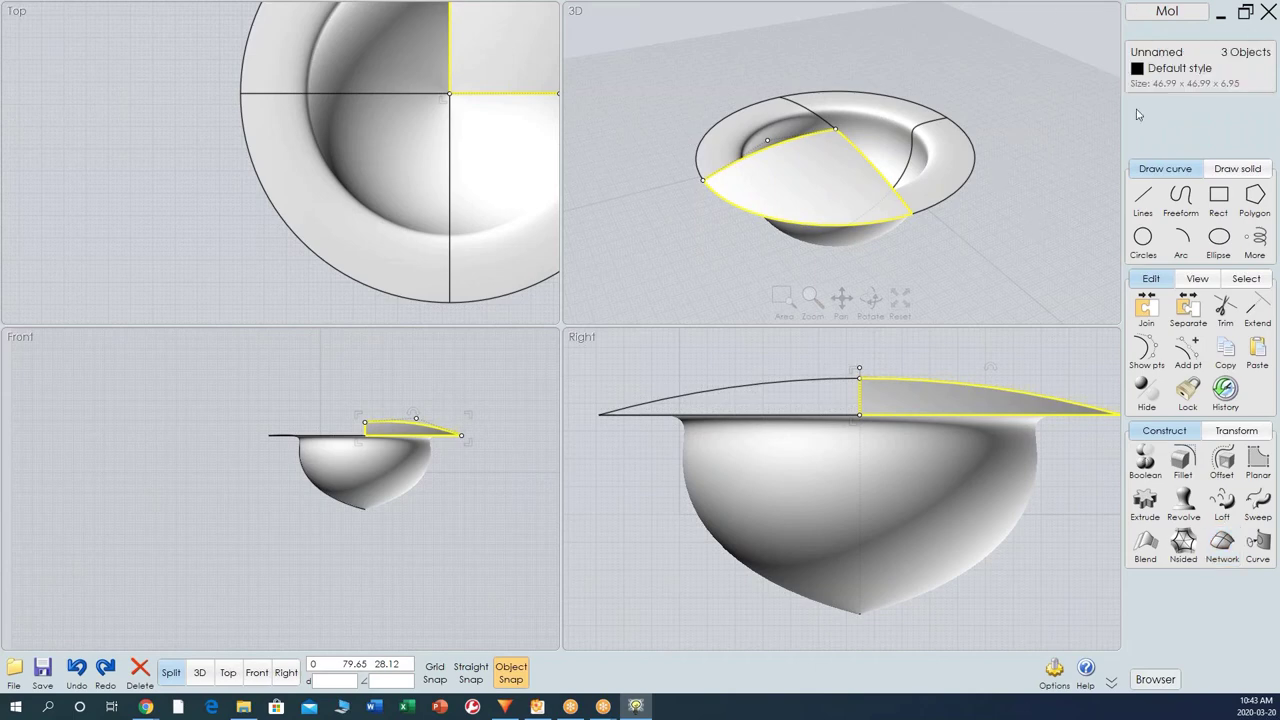
pyautogui.click(1006, 177)
# Switch to the course page in the browser and skim the "Moment of Inspiration: Intro 2 - Naming Objects" video with its sound muted.
pyautogui.click(1221, 12)
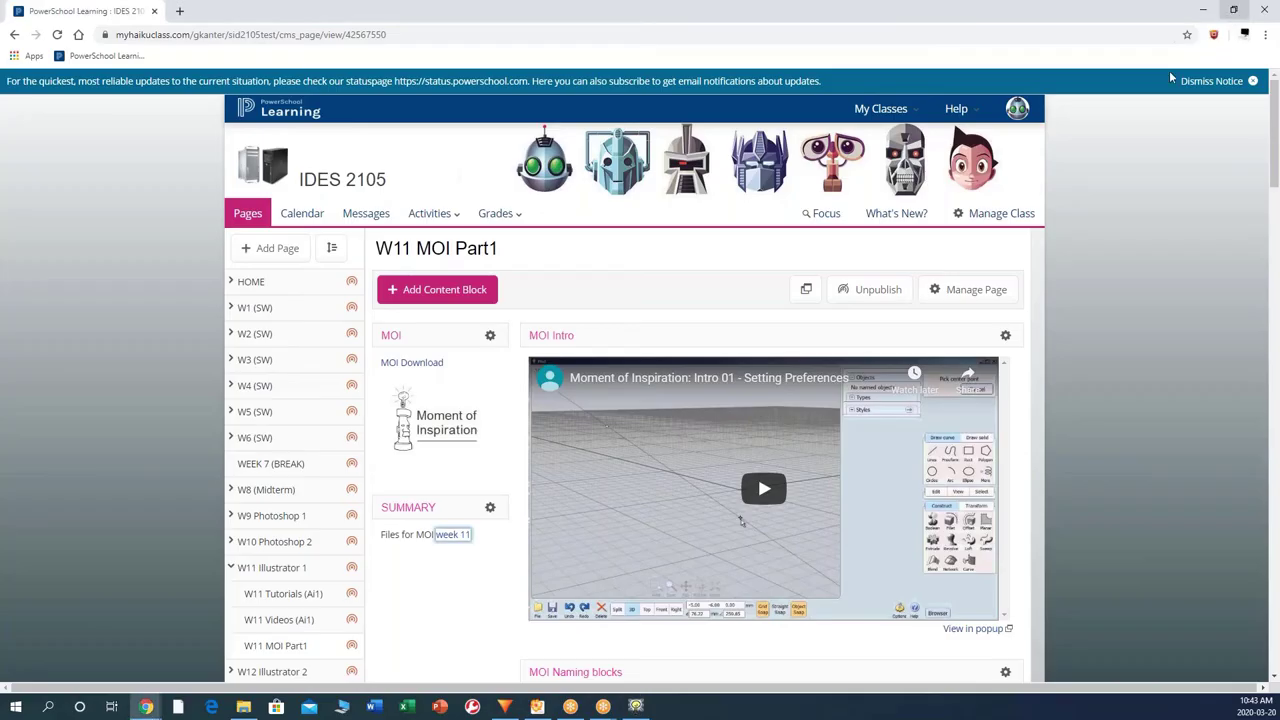
pyautogui.scroll(-4, 668, 412)
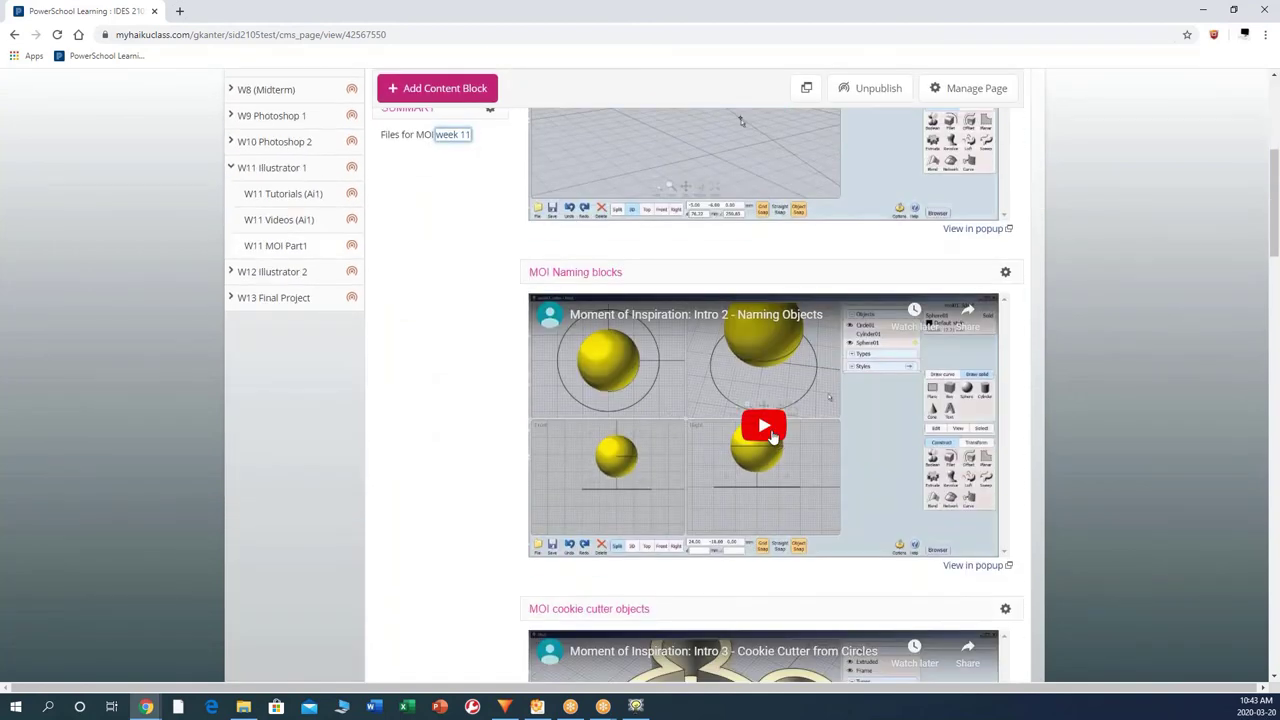
pyautogui.click(765, 428)
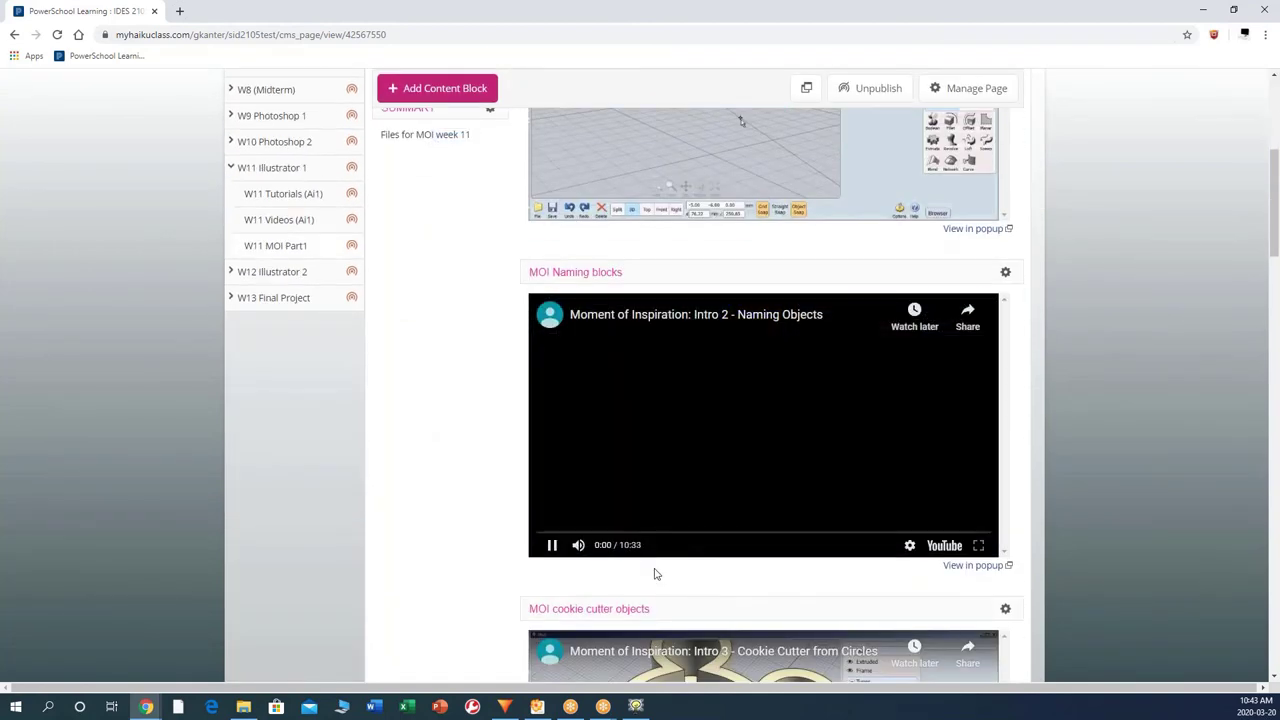
pyautogui.click(578, 546)
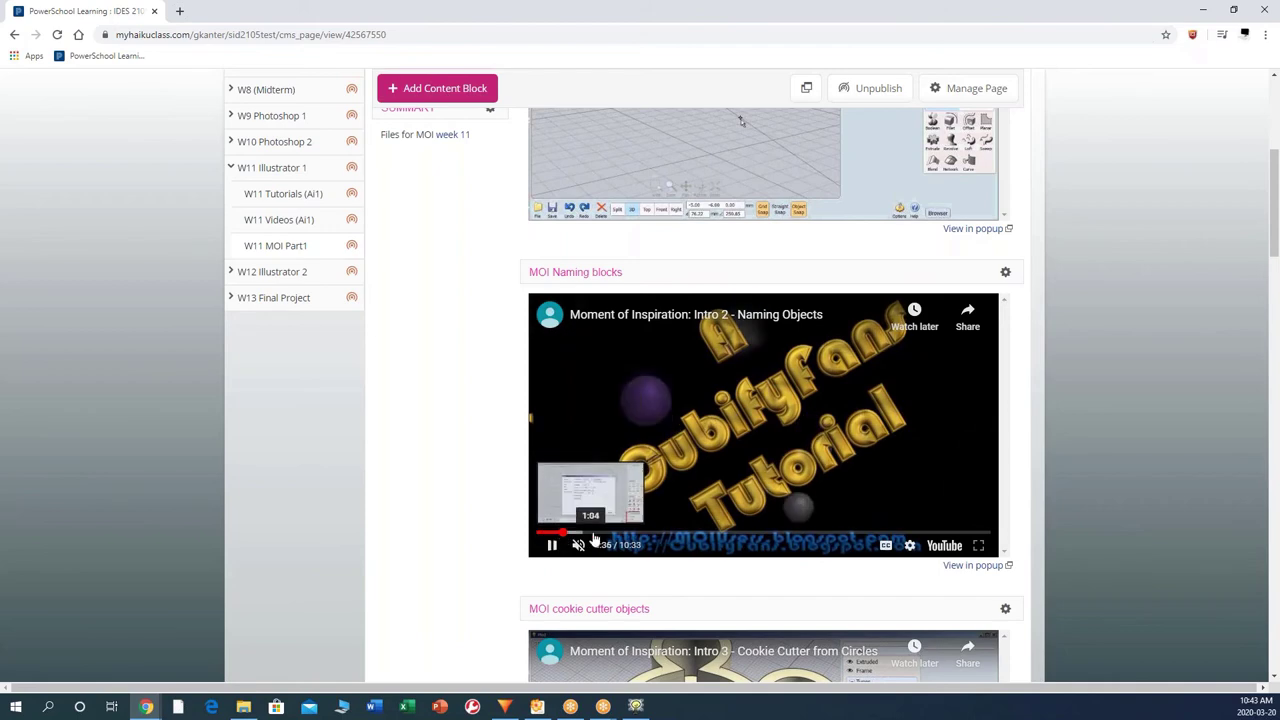
pyautogui.click(632, 533)
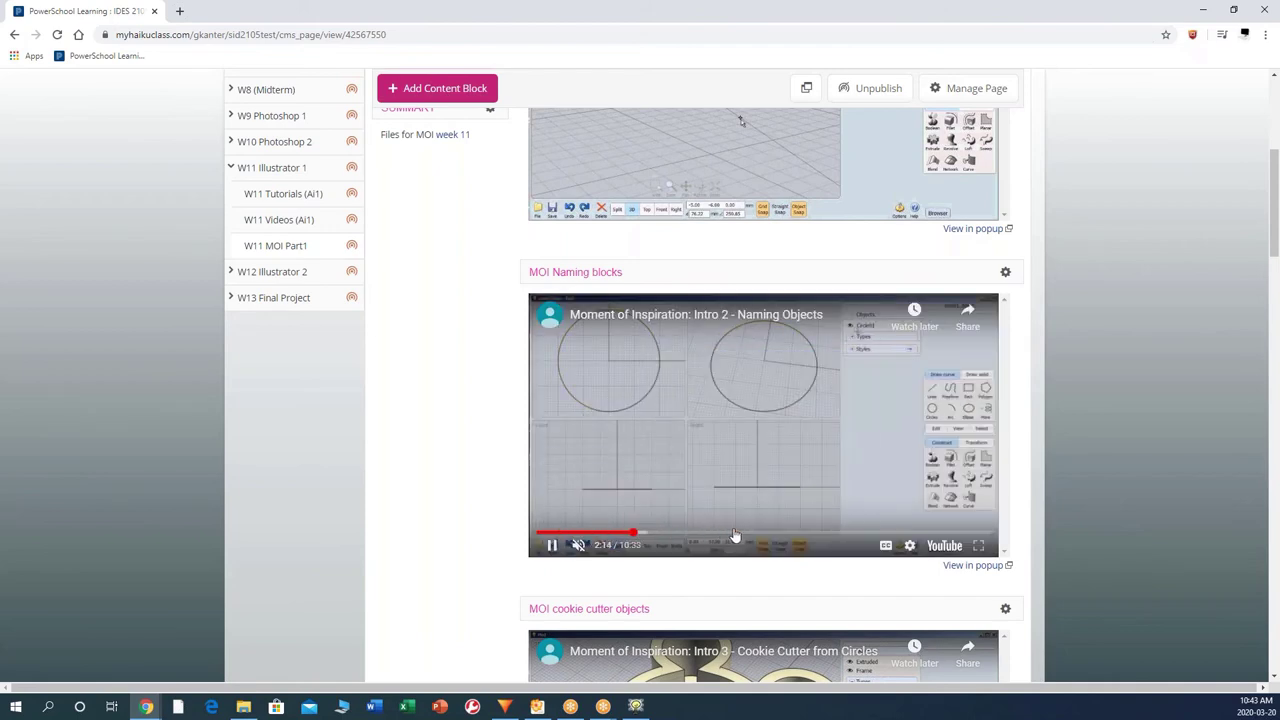
pyautogui.click(734, 534)
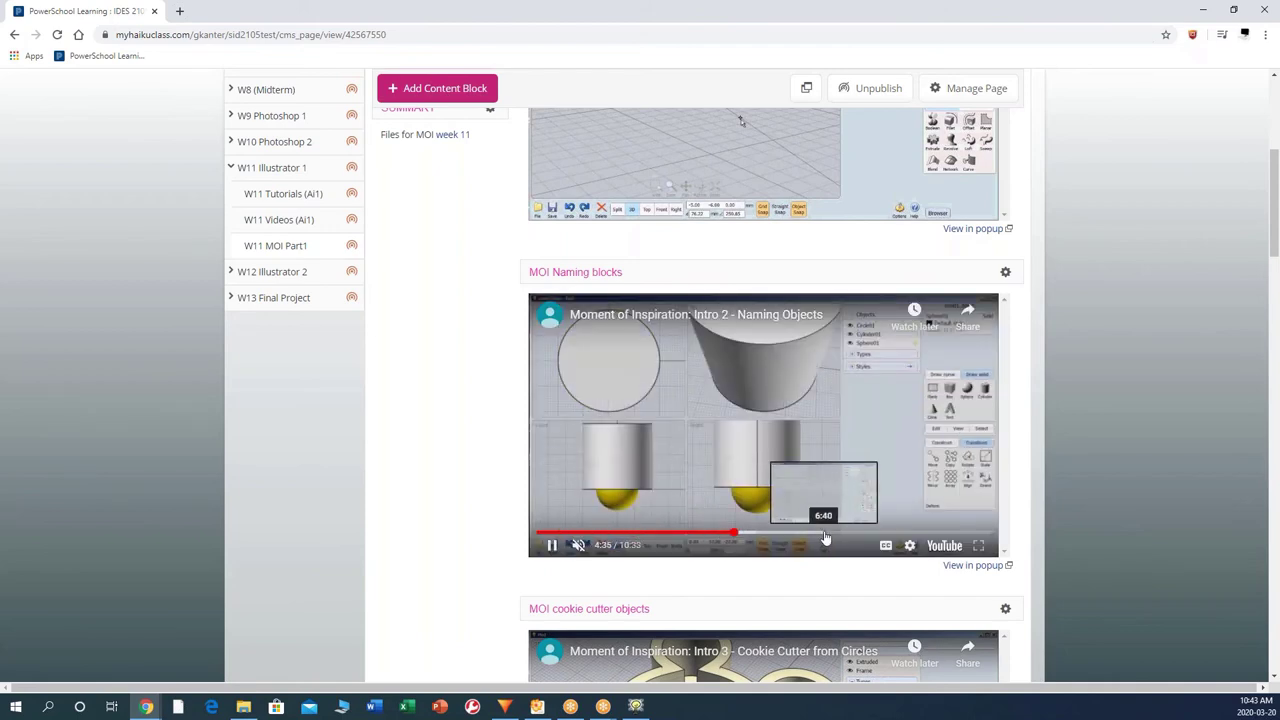
pyautogui.click(823, 534)
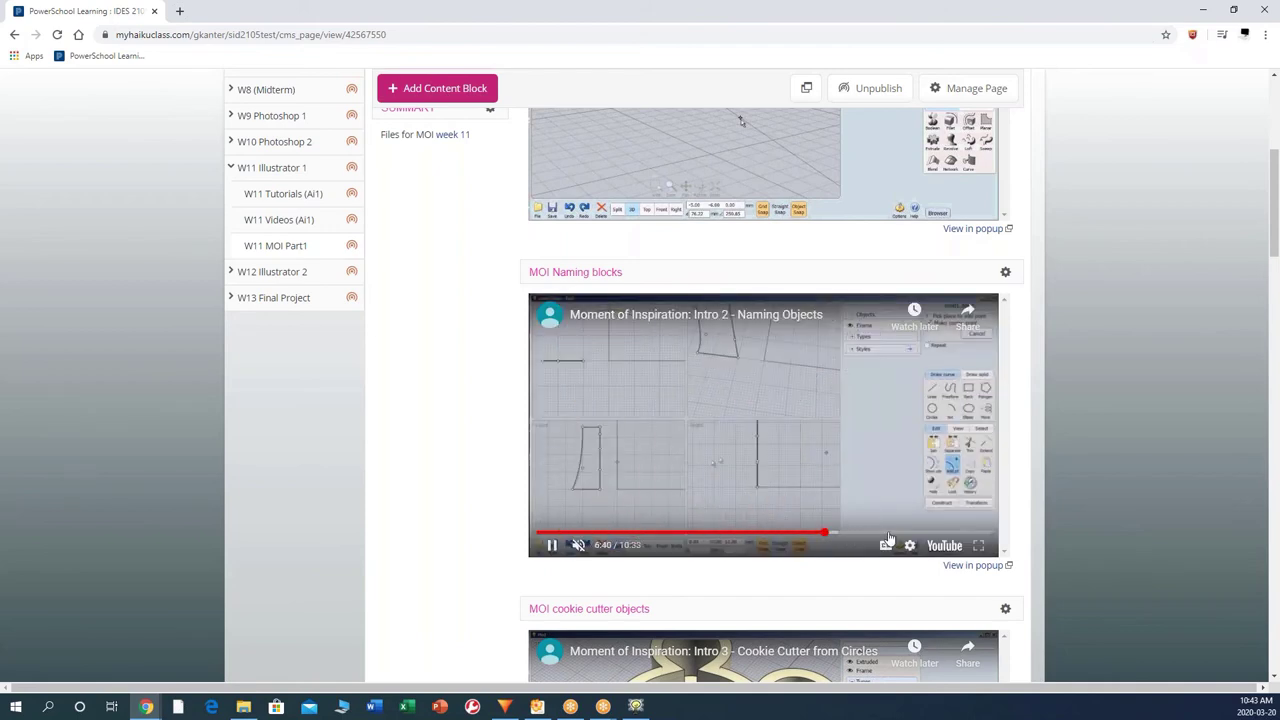
pyautogui.click(889, 534)
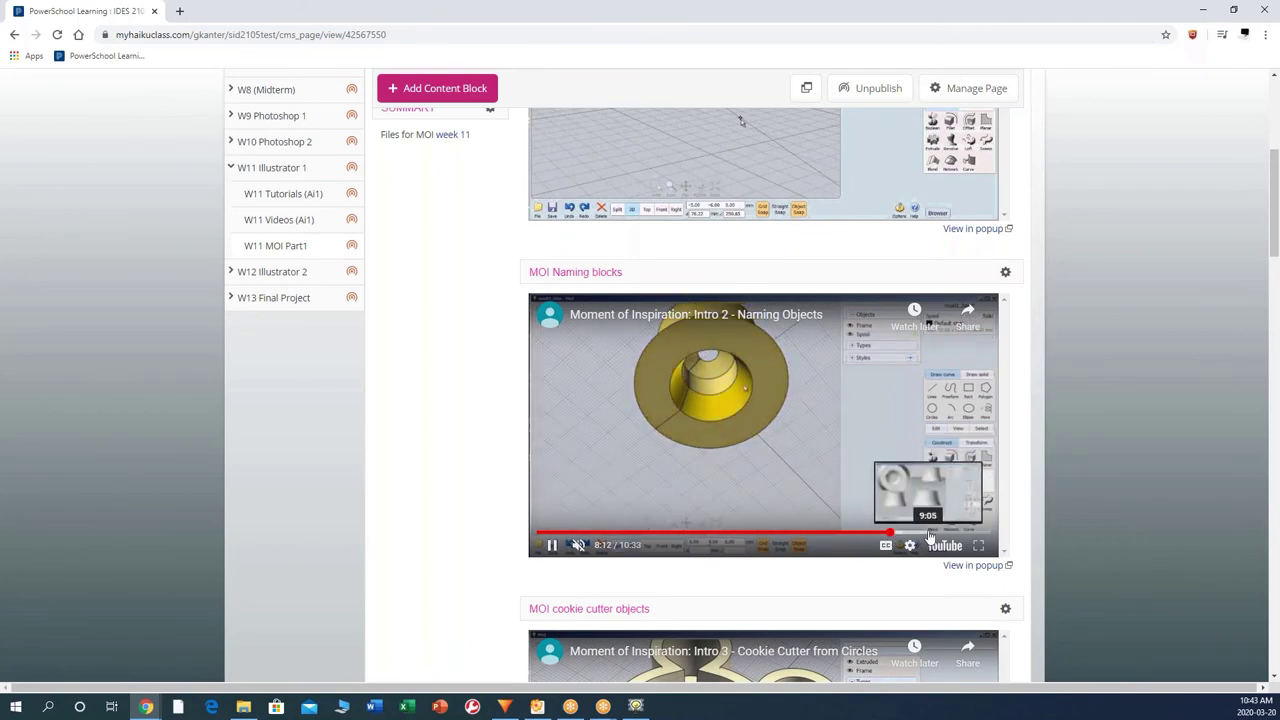
pyautogui.click(927, 534)
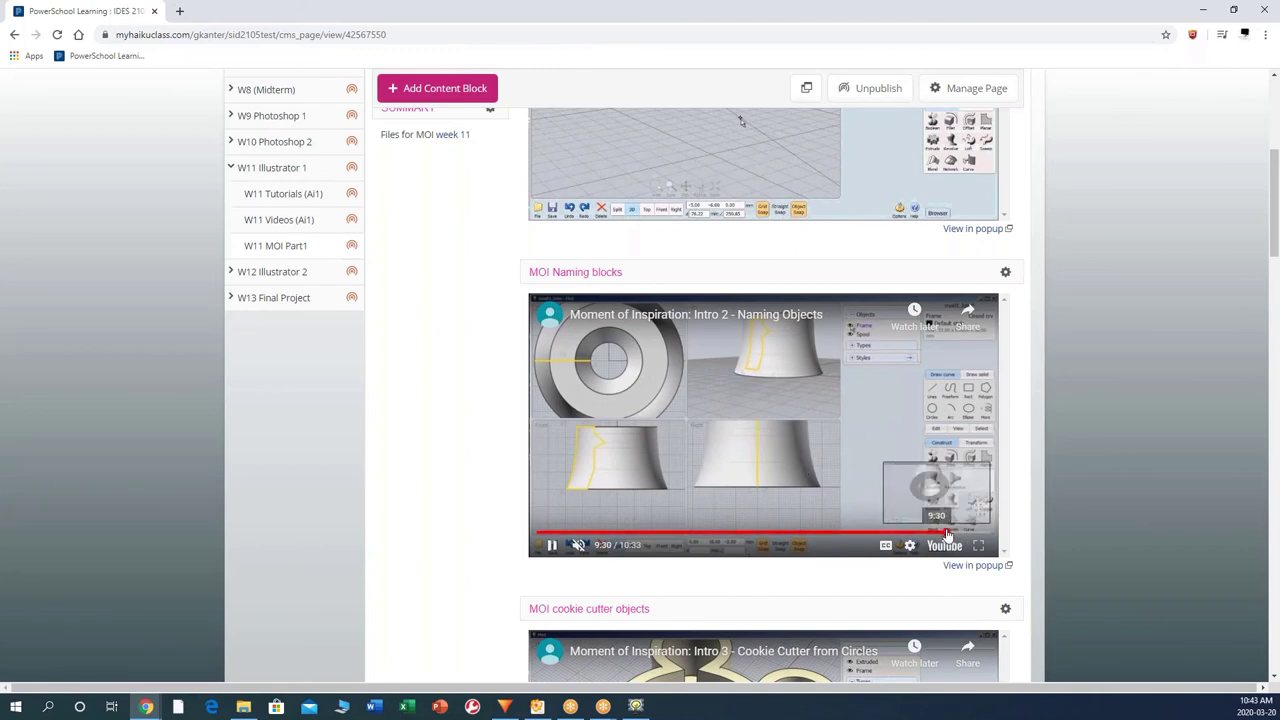
pyautogui.click(947, 534)
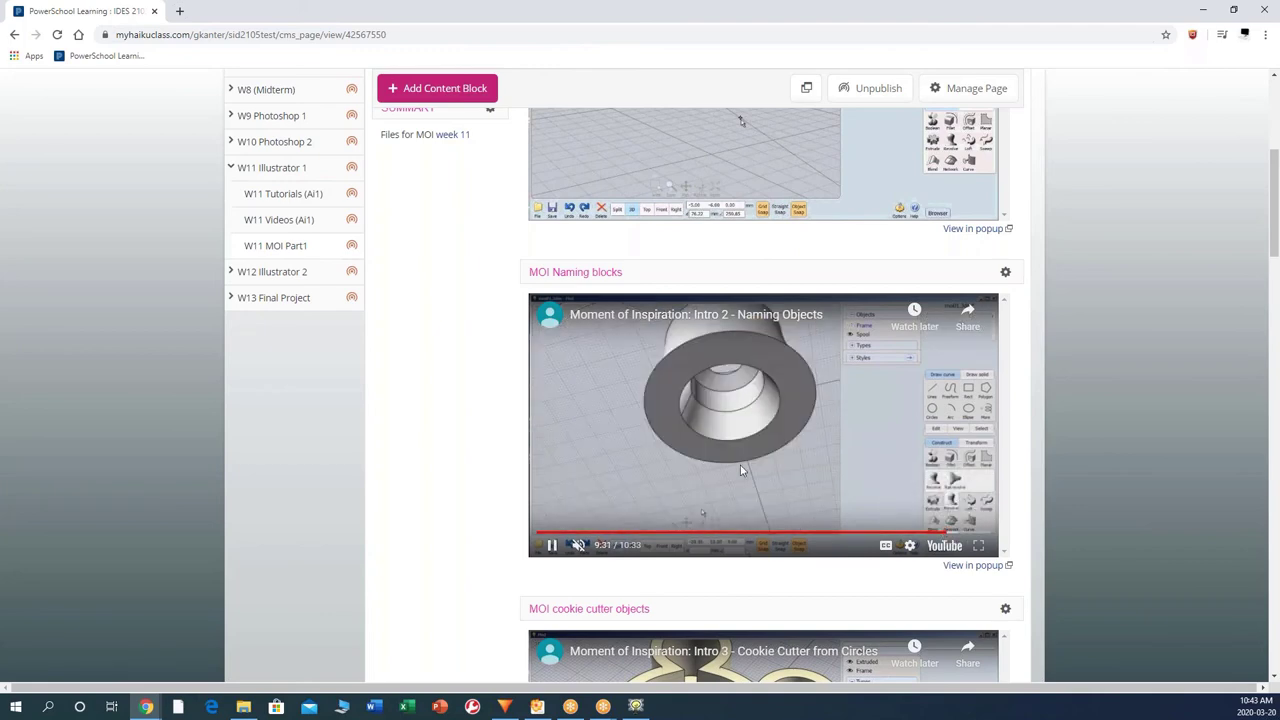
pyautogui.scroll(-2, 740, 463)
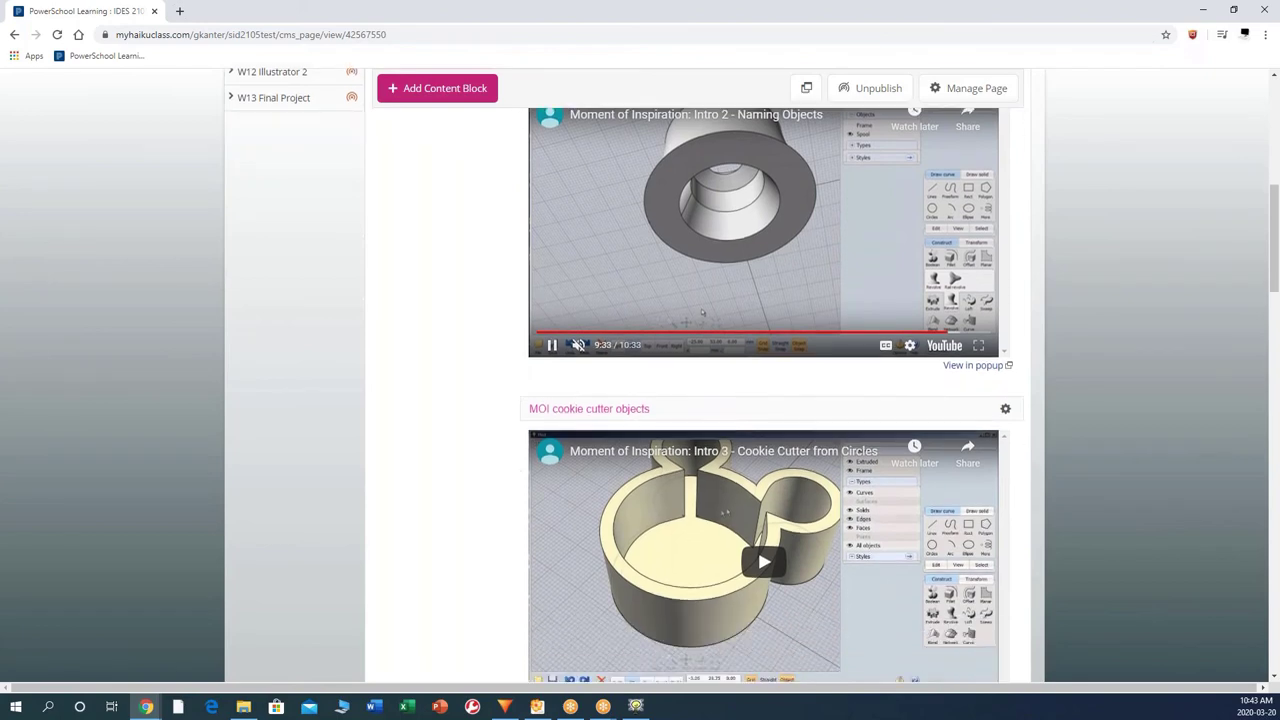
pyautogui.click(552, 346)
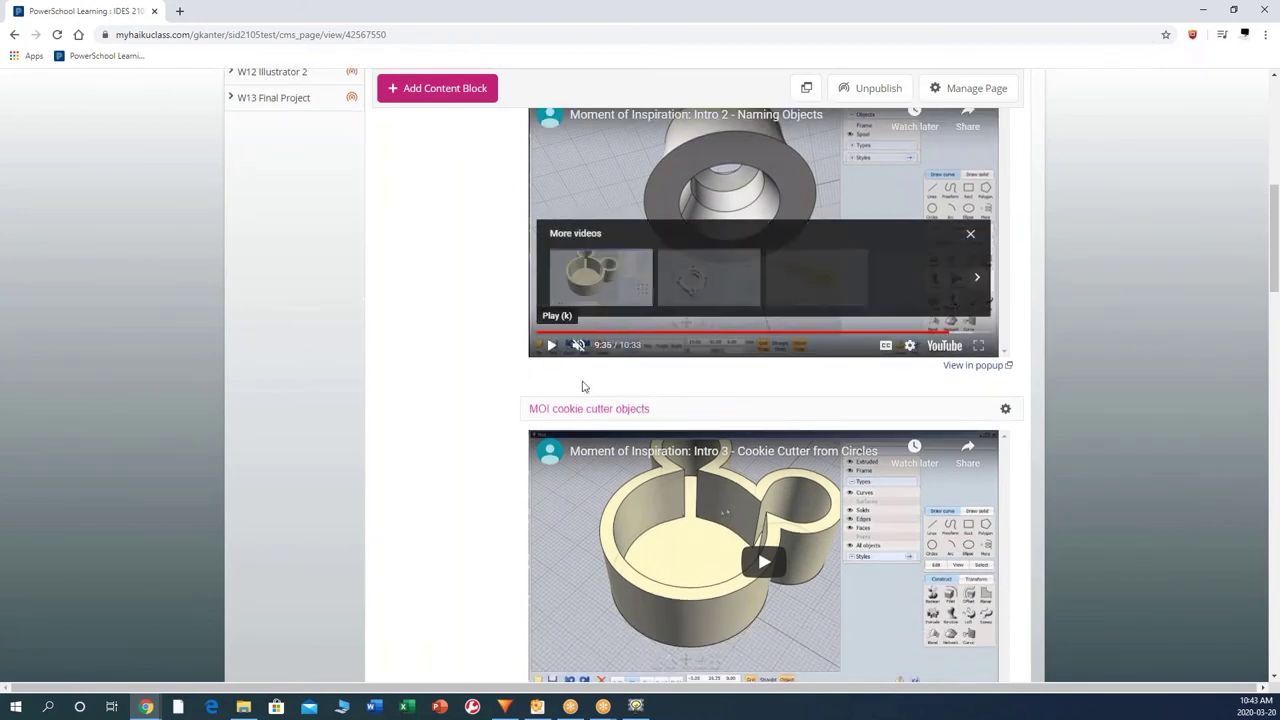
# Skim the "Moment of Inspiration: Intro 3 - Cookie Cutter from Circles" video with its sound muted, and look over the MOI Boolean section.
pyautogui.scroll(-1, 671, 500)
pyautogui.scroll(-1, 671, 500)
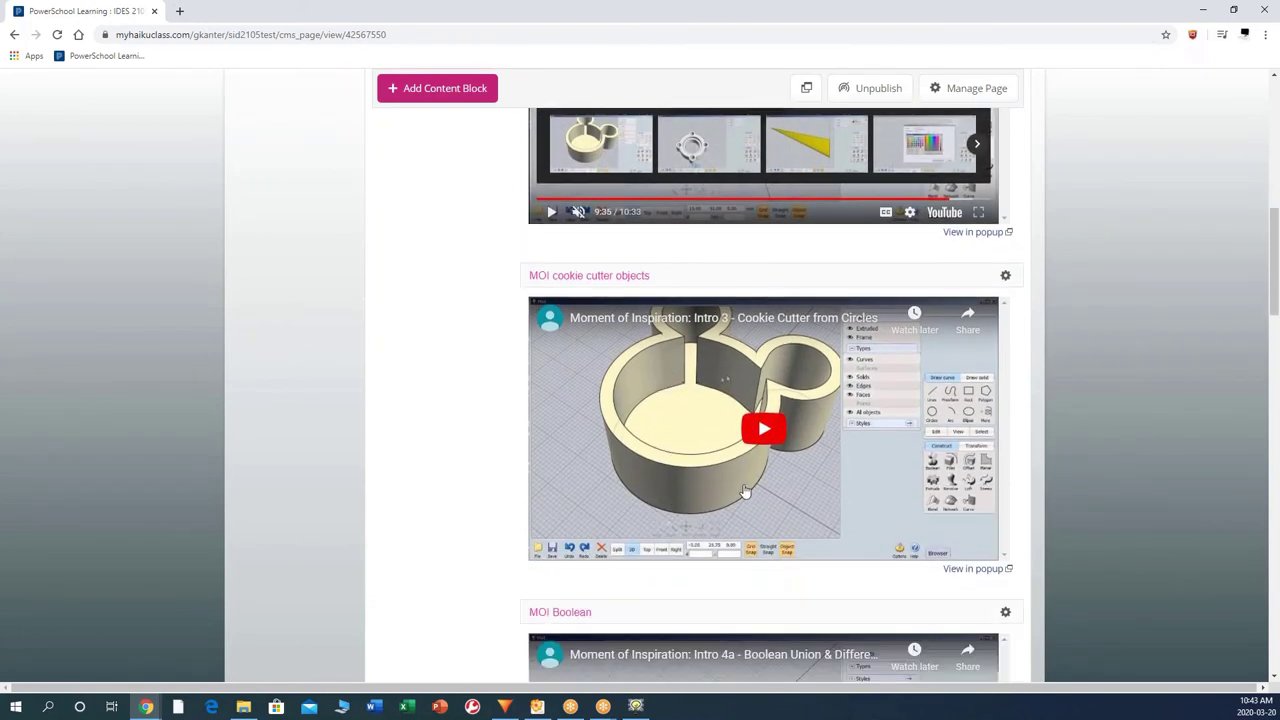
pyautogui.click(760, 432)
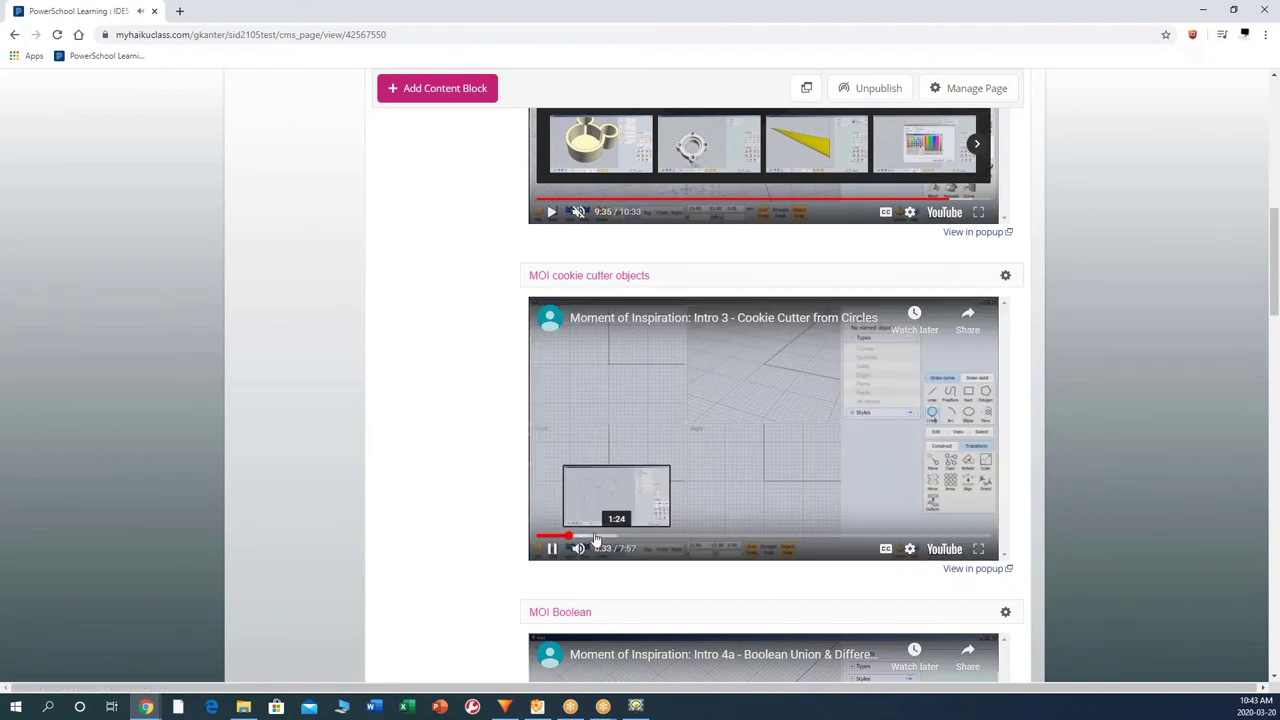
pyautogui.click(568, 537)
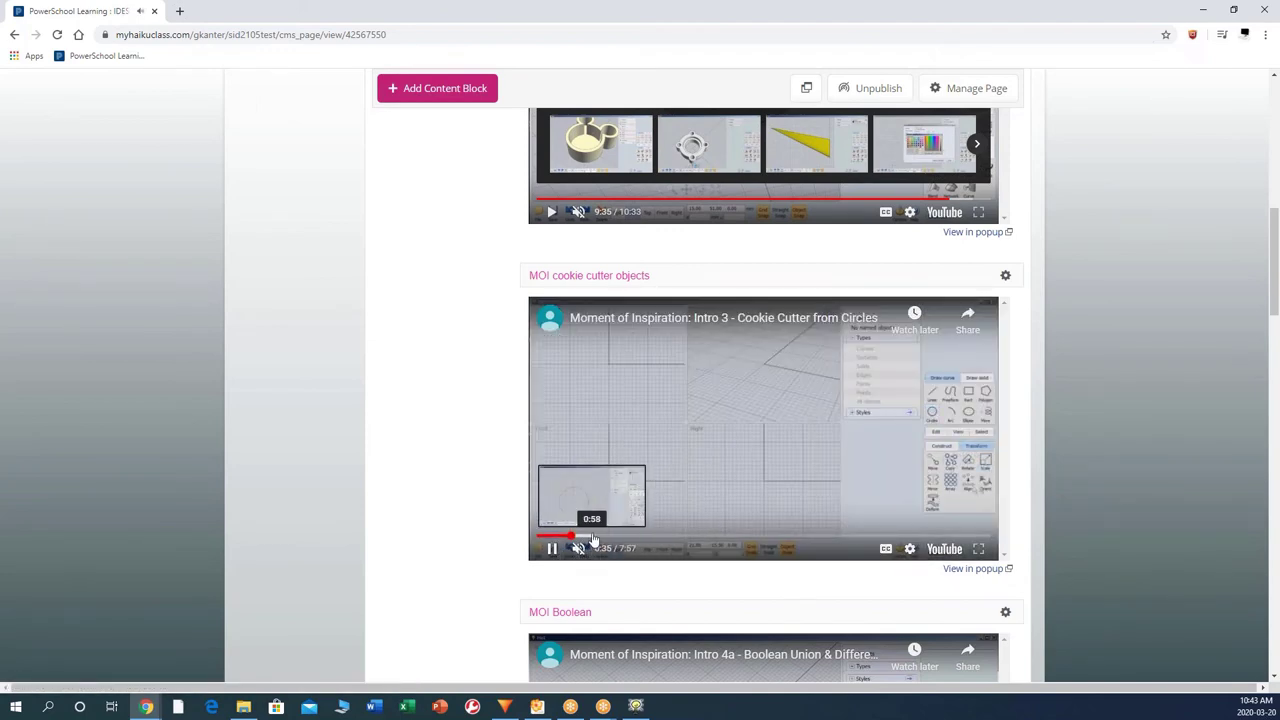
pyautogui.click(591, 537)
pyautogui.click(803, 537)
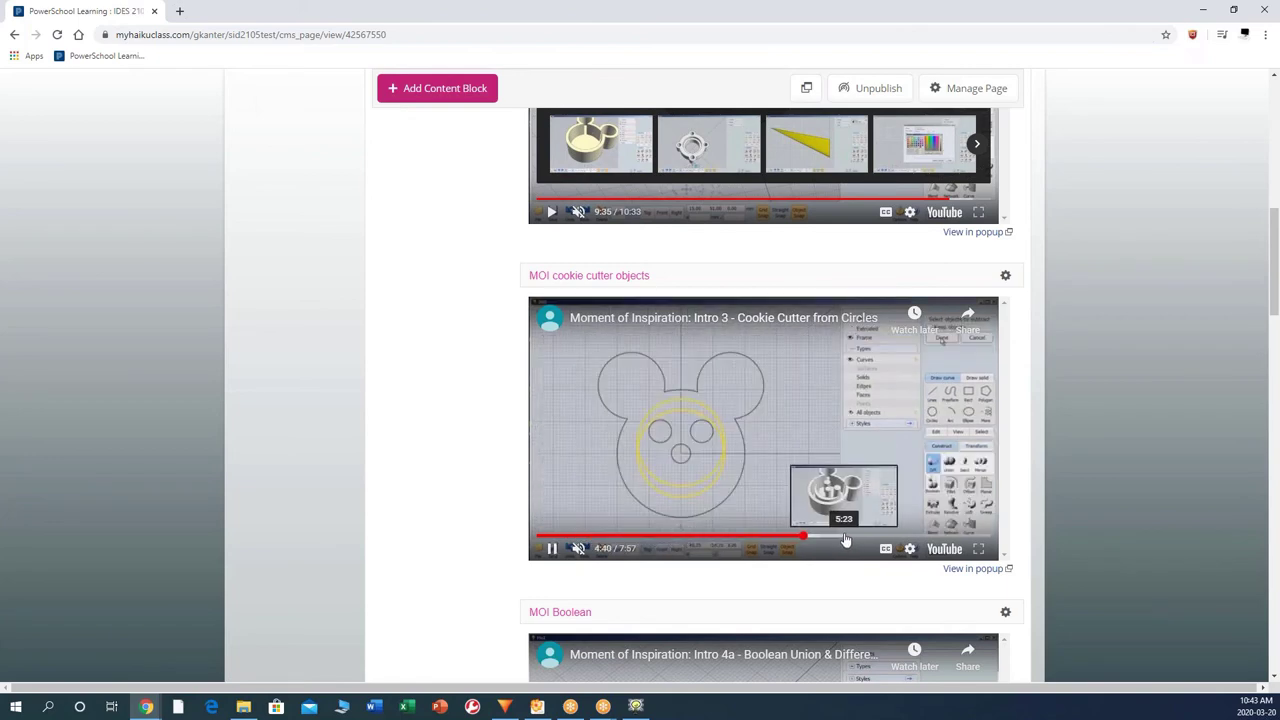
pyautogui.click(845, 537)
pyautogui.scroll(-3, 845, 538)
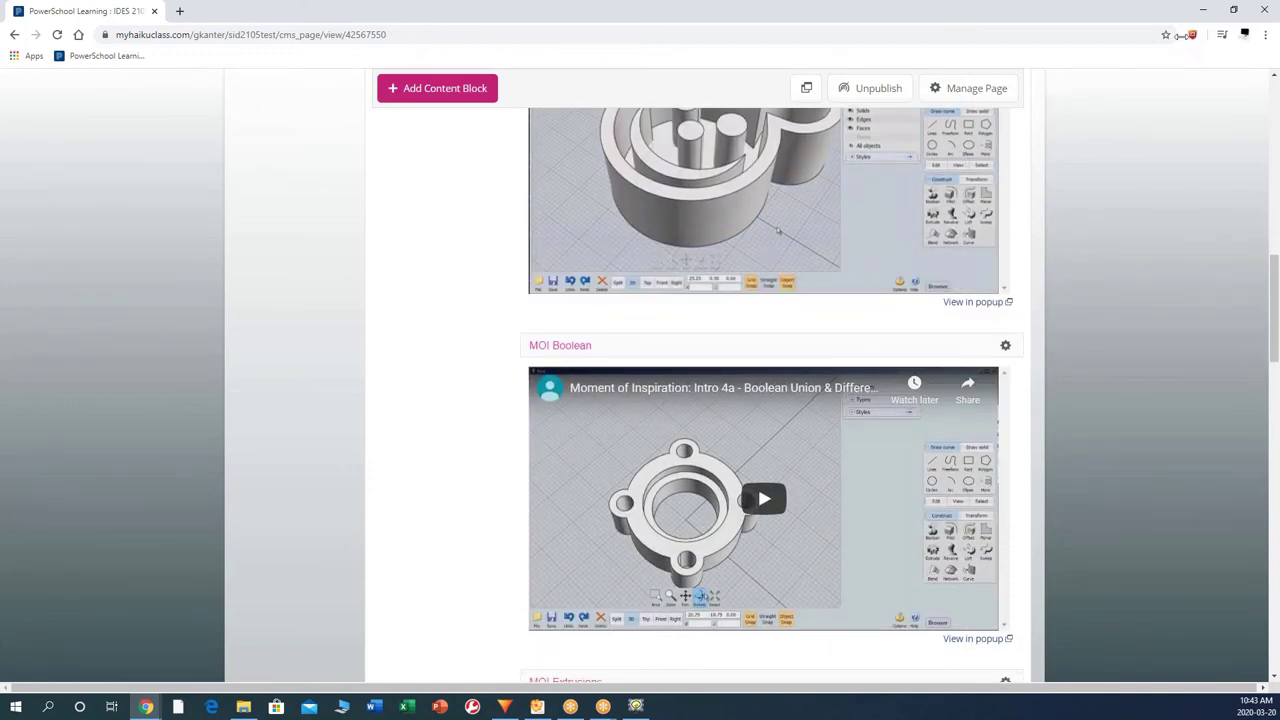
# Switch back to MoI and check which file types can be imported, without importing anything.
pyautogui.click(1204, 10)
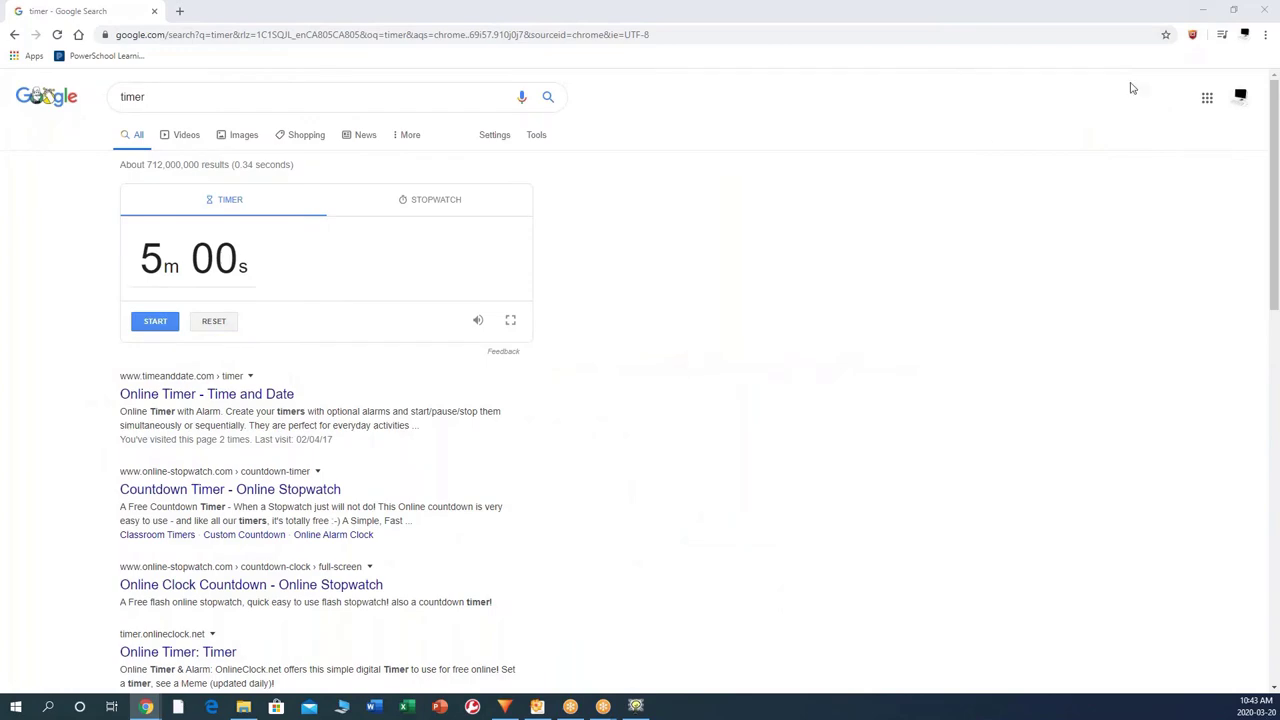
pyautogui.click(635, 706)
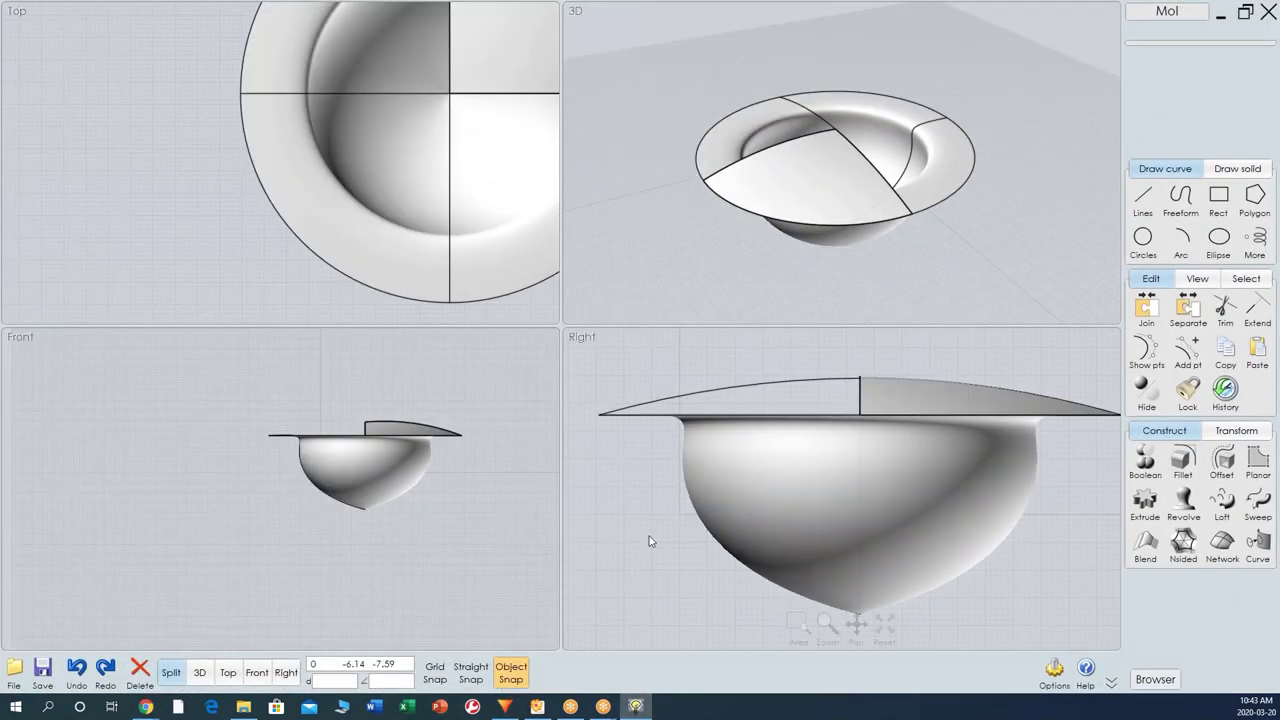
pyautogui.click(12, 677)
pyautogui.click(127, 608)
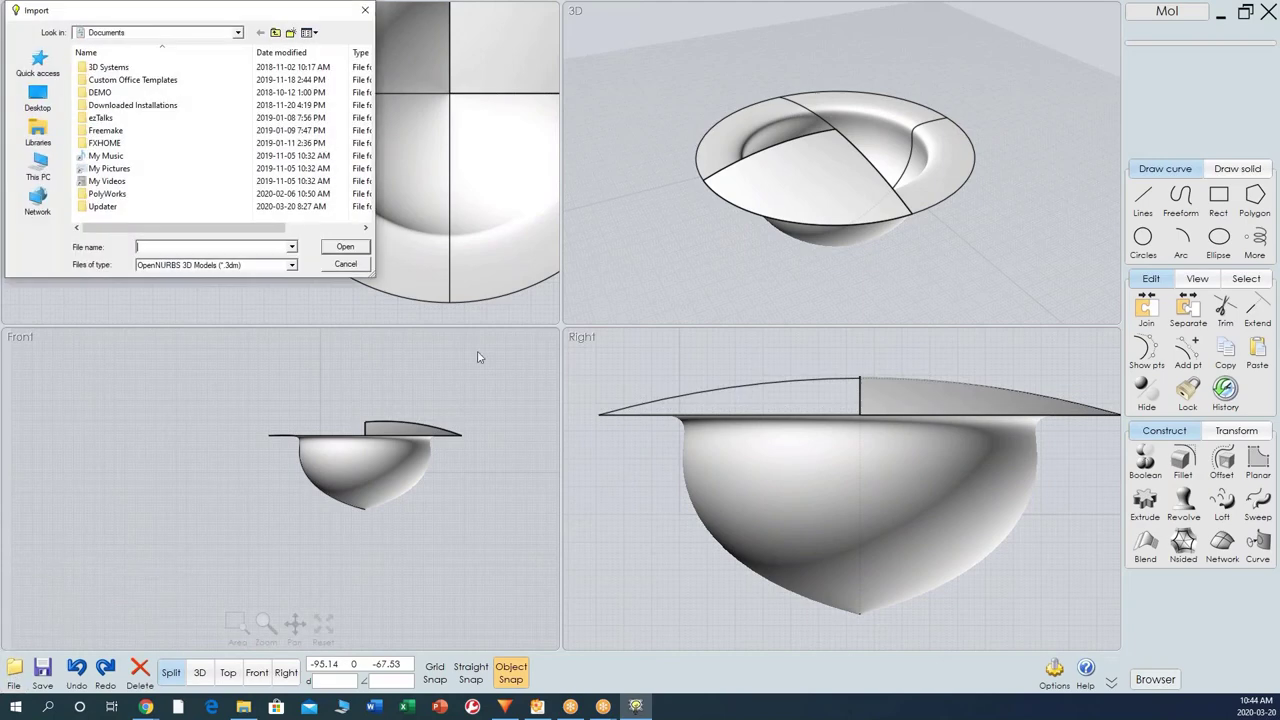
pyautogui.click(196, 265)
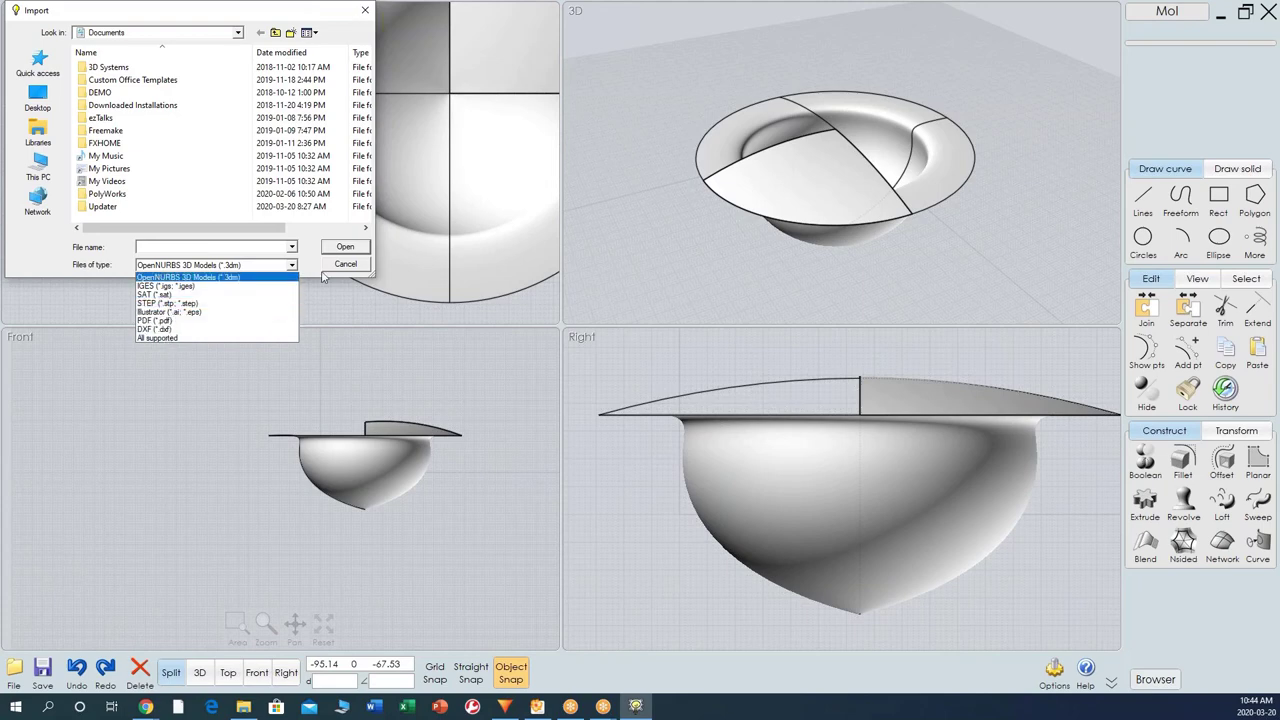
pyautogui.click(407, 284)
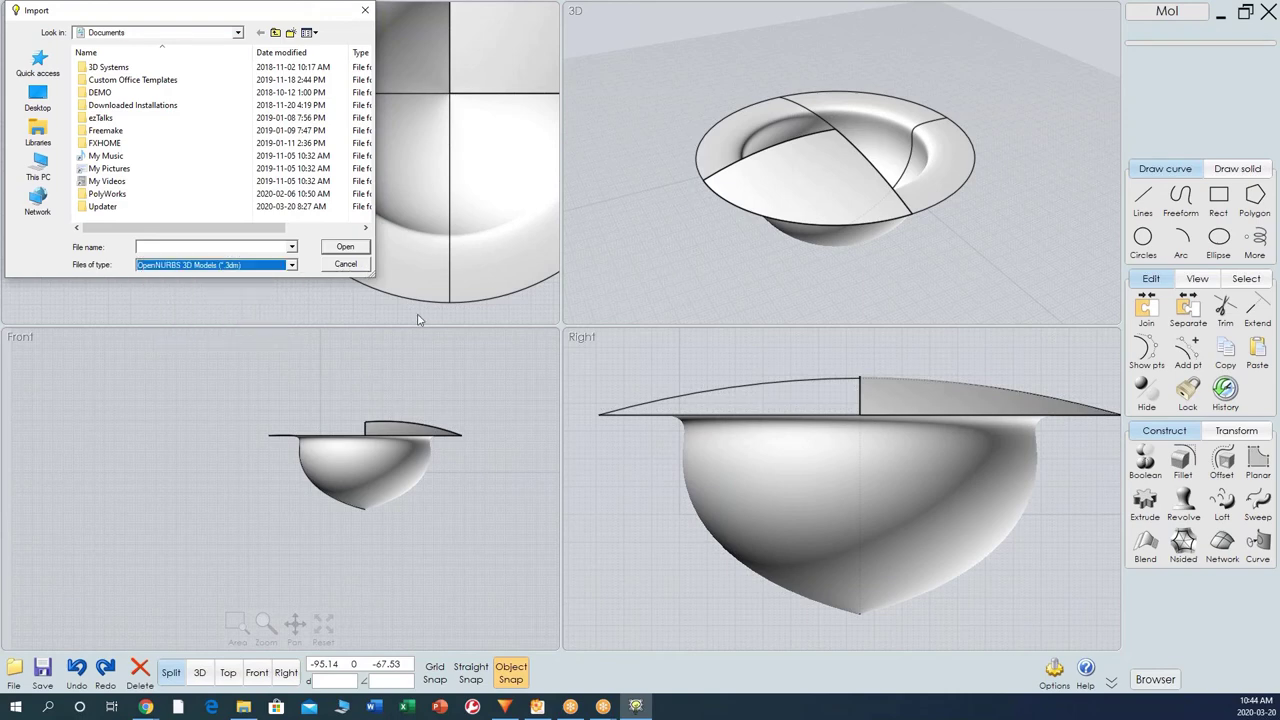
pyautogui.click(343, 266)
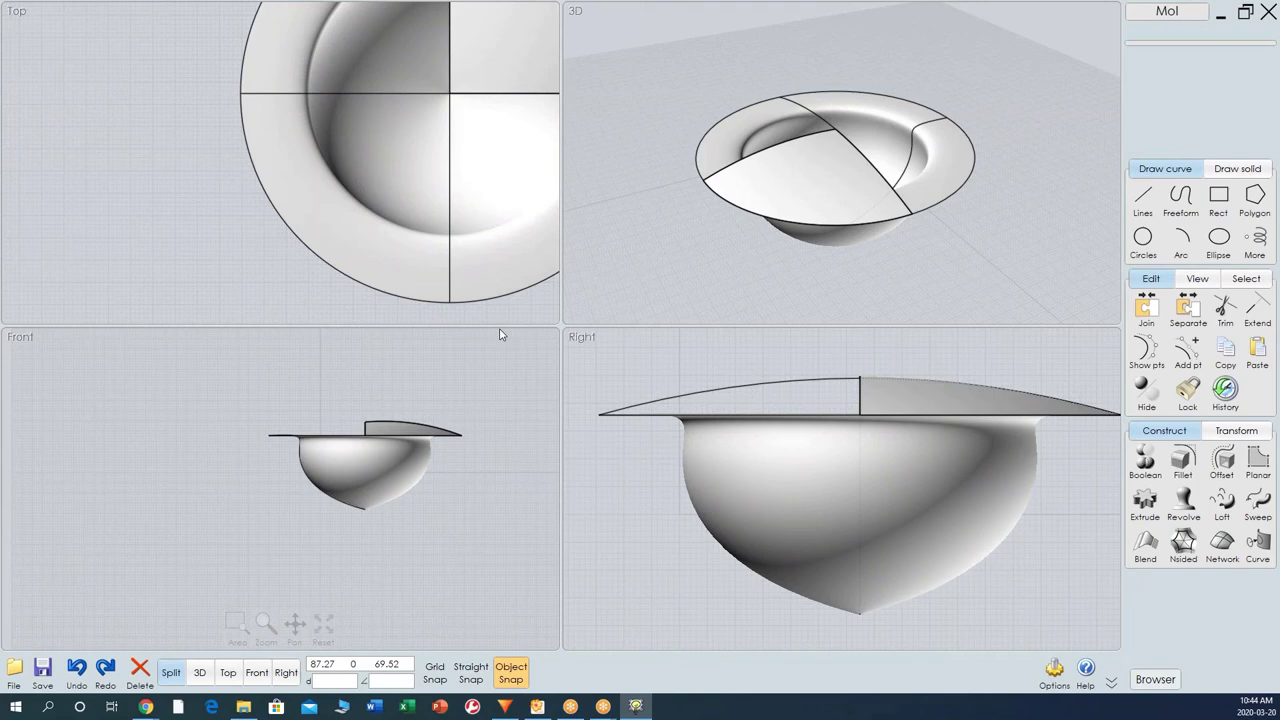
# Delete the whole bowl model and draw an outward-bulging control-point curve in the Right view, ending on the y axis at about 9.4.
pyautogui.moveTo(870, 395); pyautogui.dragTo(685, 620)
pyautogui.press('Delete')
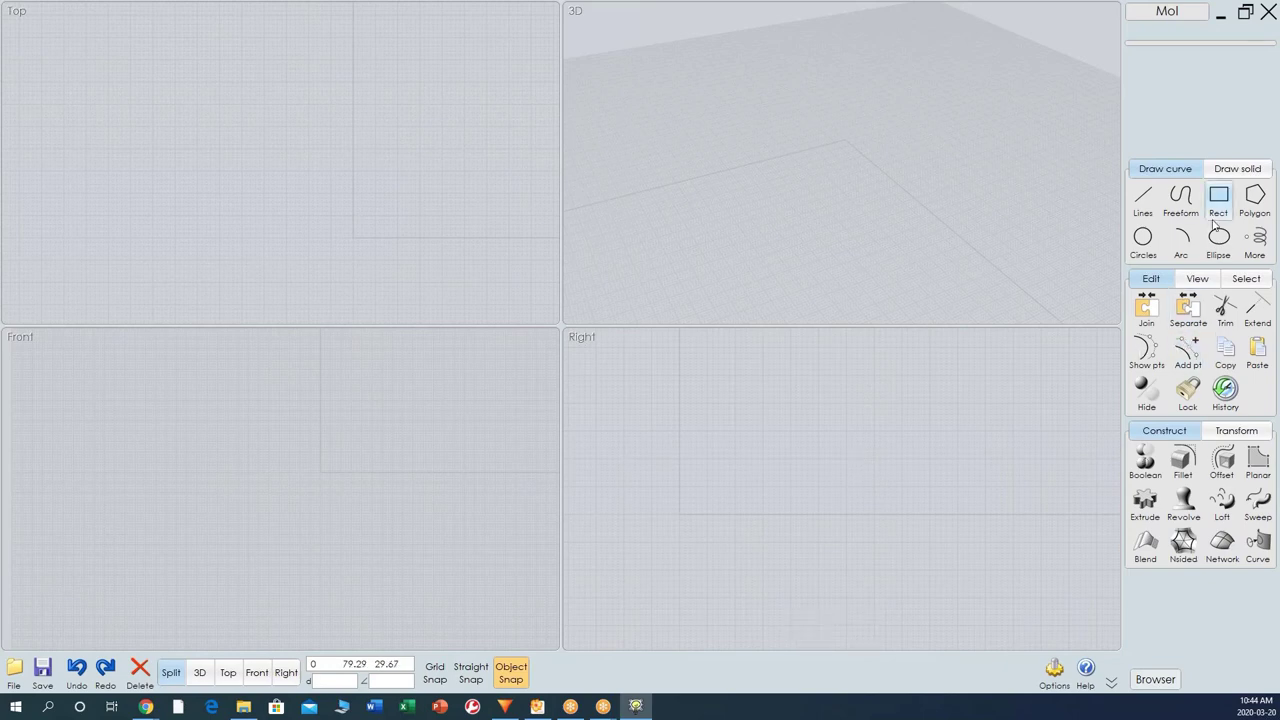
pyautogui.click(1183, 203)
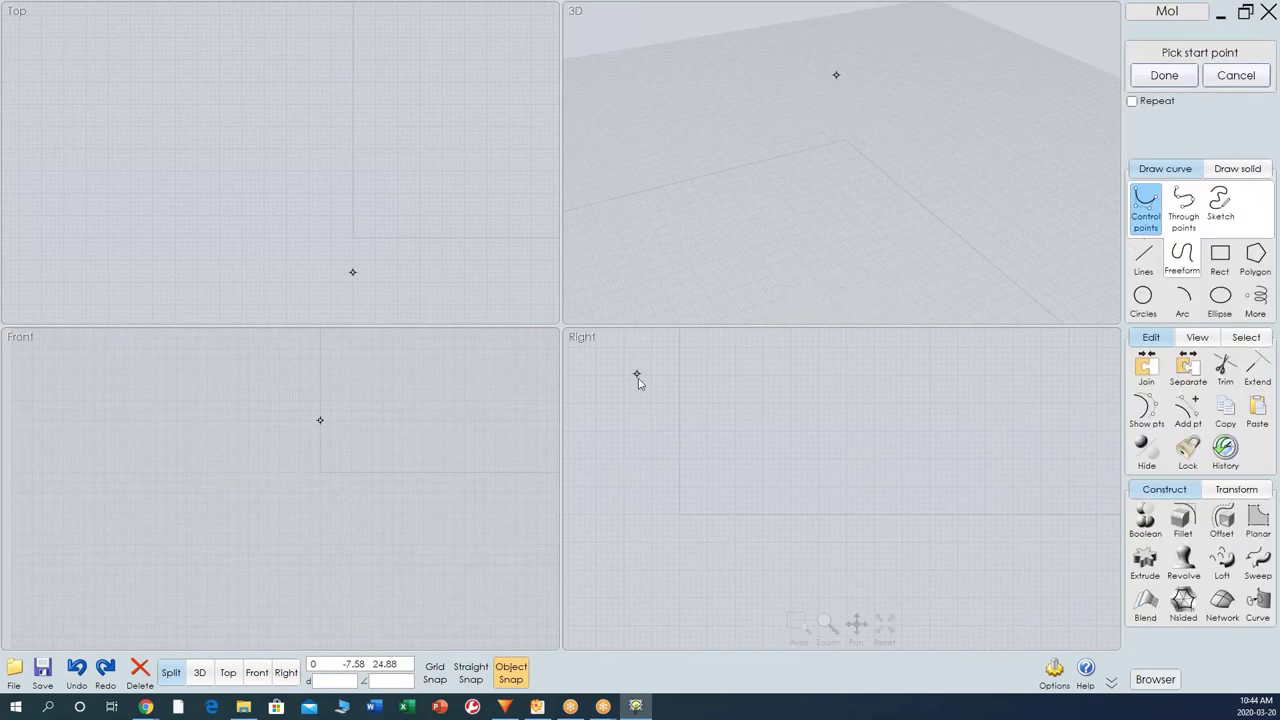
pyautogui.click(718, 351)
pyautogui.click(802, 408)
pyautogui.click(767, 496)
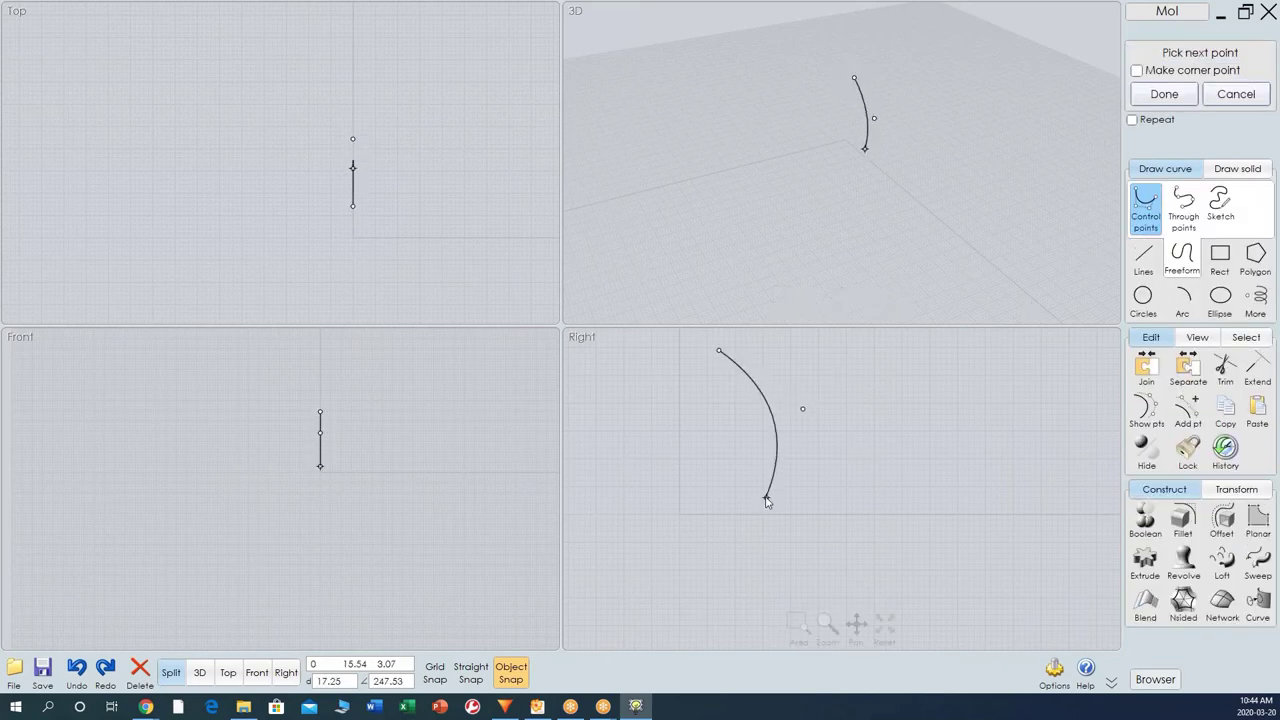
pyautogui.click(793, 547)
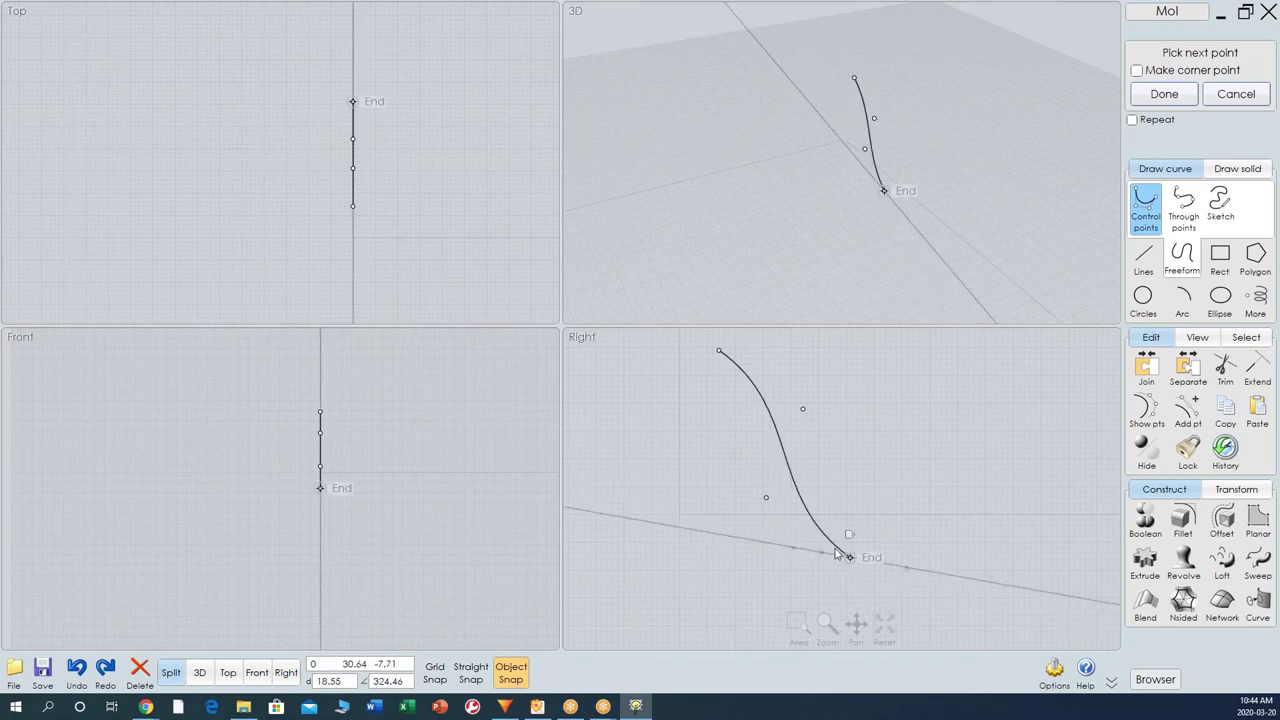
pyautogui.click(733, 515)
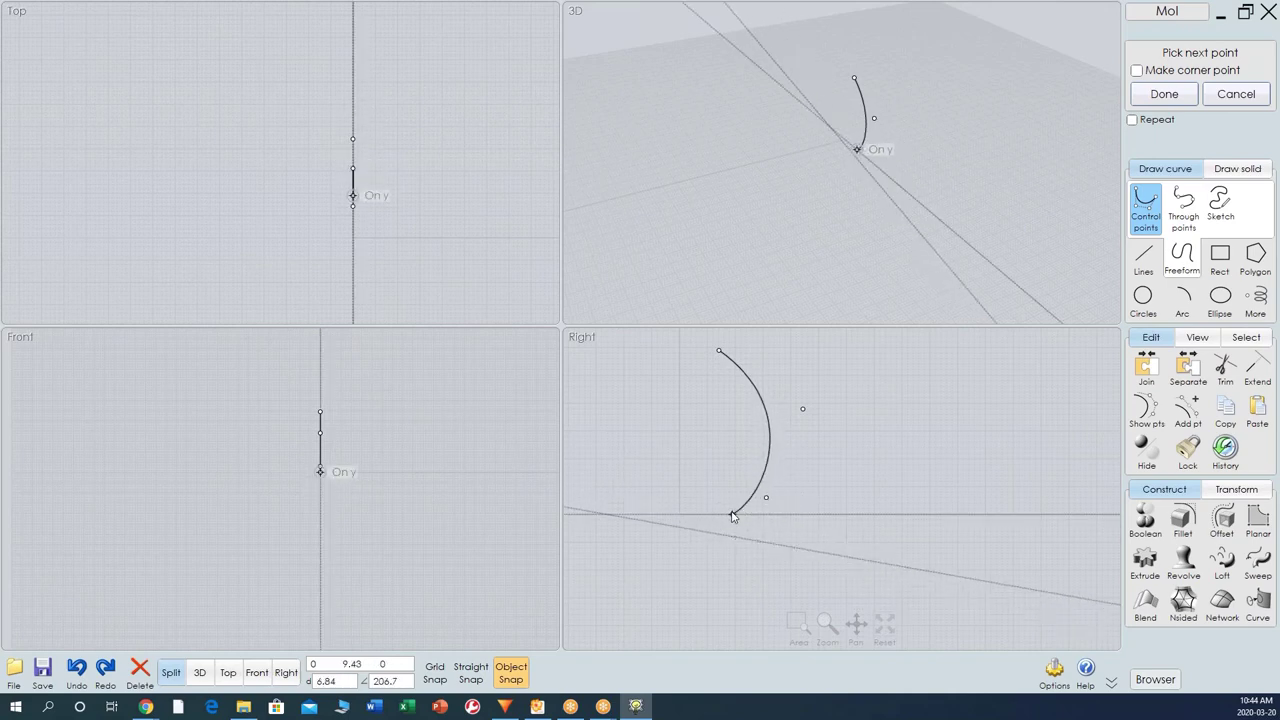
pyautogui.rightClick(699, 456)
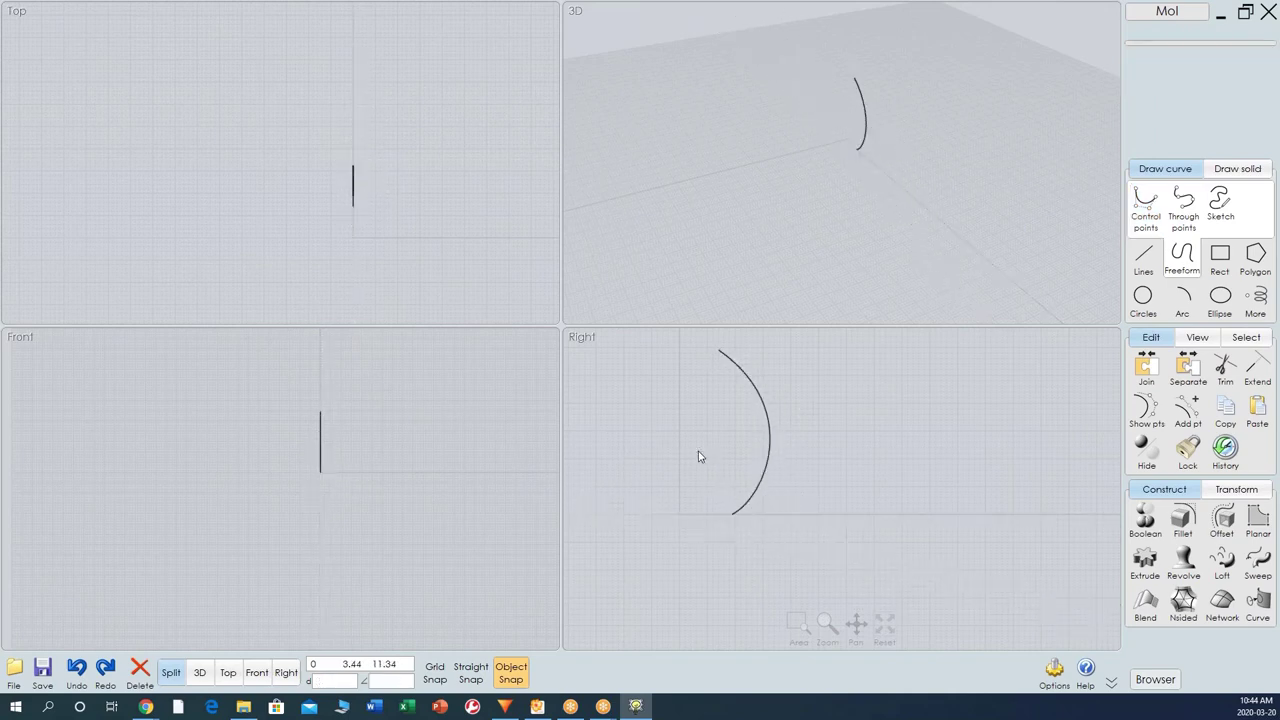
# Draw a straight base line about 20.6 long in the Right view, running outward along the y axis from the curve's lower end.
pyautogui.click(1144, 254)
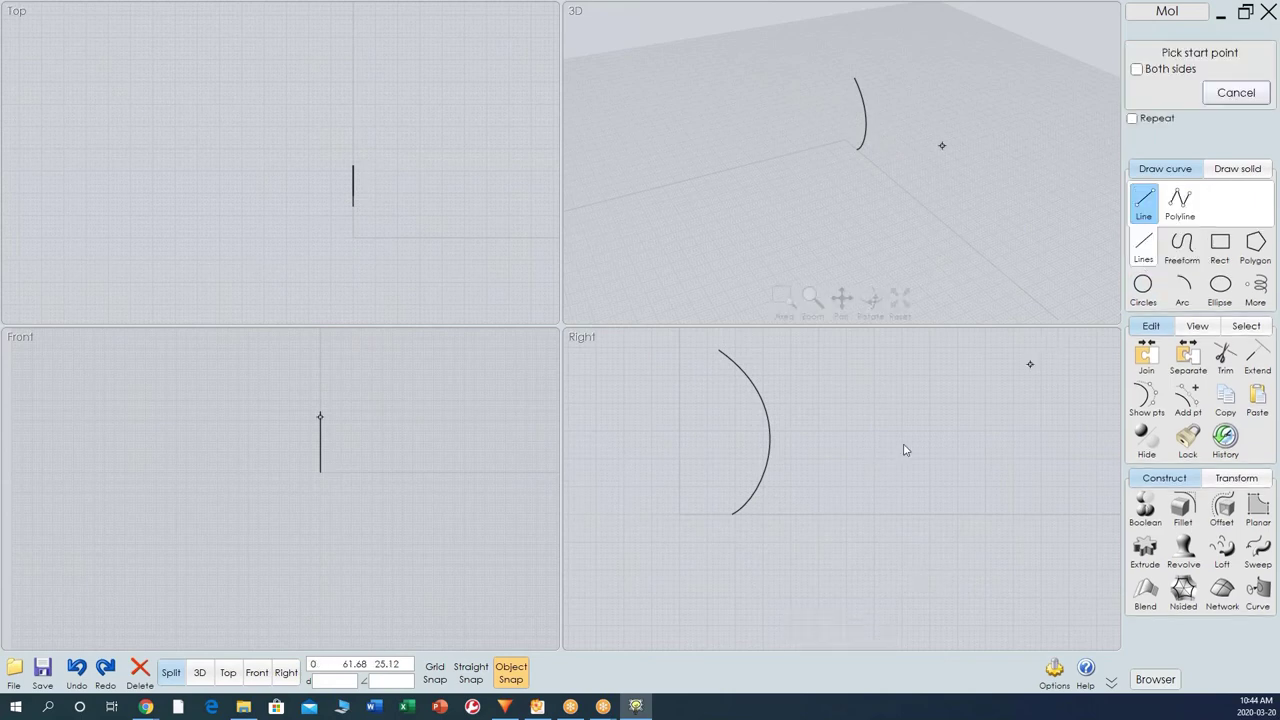
pyautogui.click(733, 514)
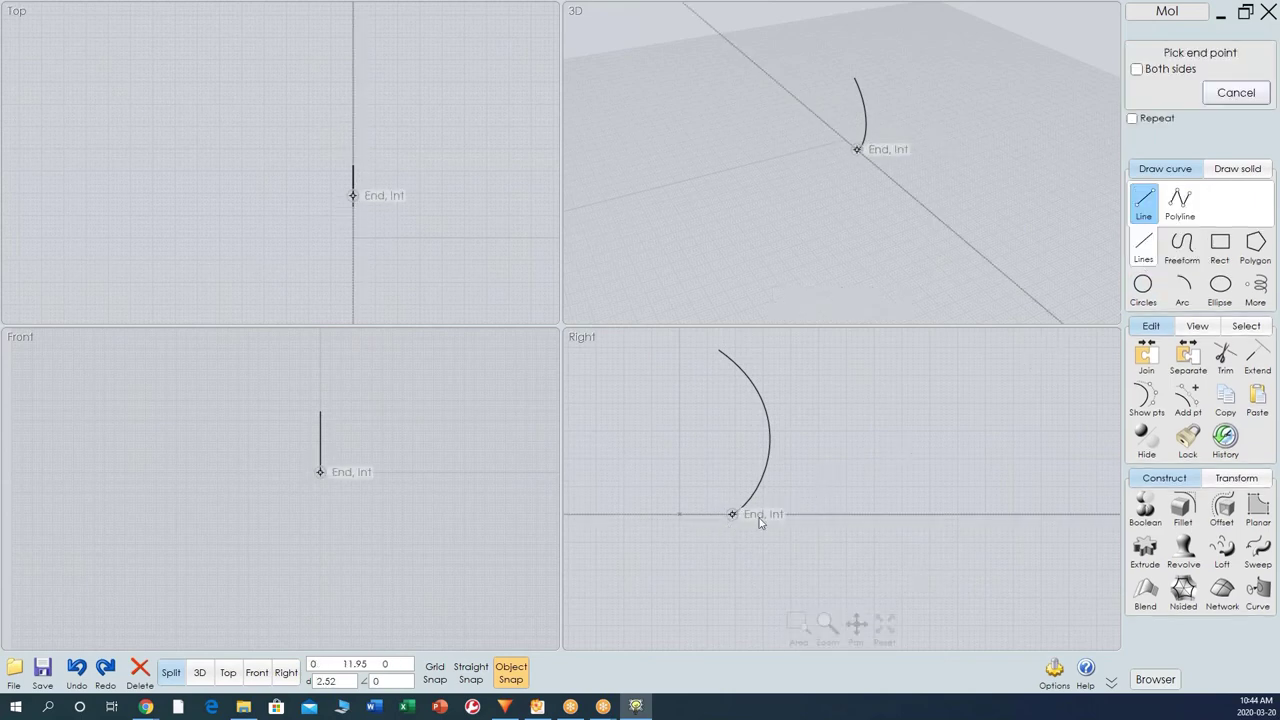
pyautogui.click(850, 519)
# Draw a vertical line about 30 high from the base line's outer end, and another line from its upper end to the curve's upper end.
pyautogui.rightClick(852, 440)
pyautogui.click(847, 514)
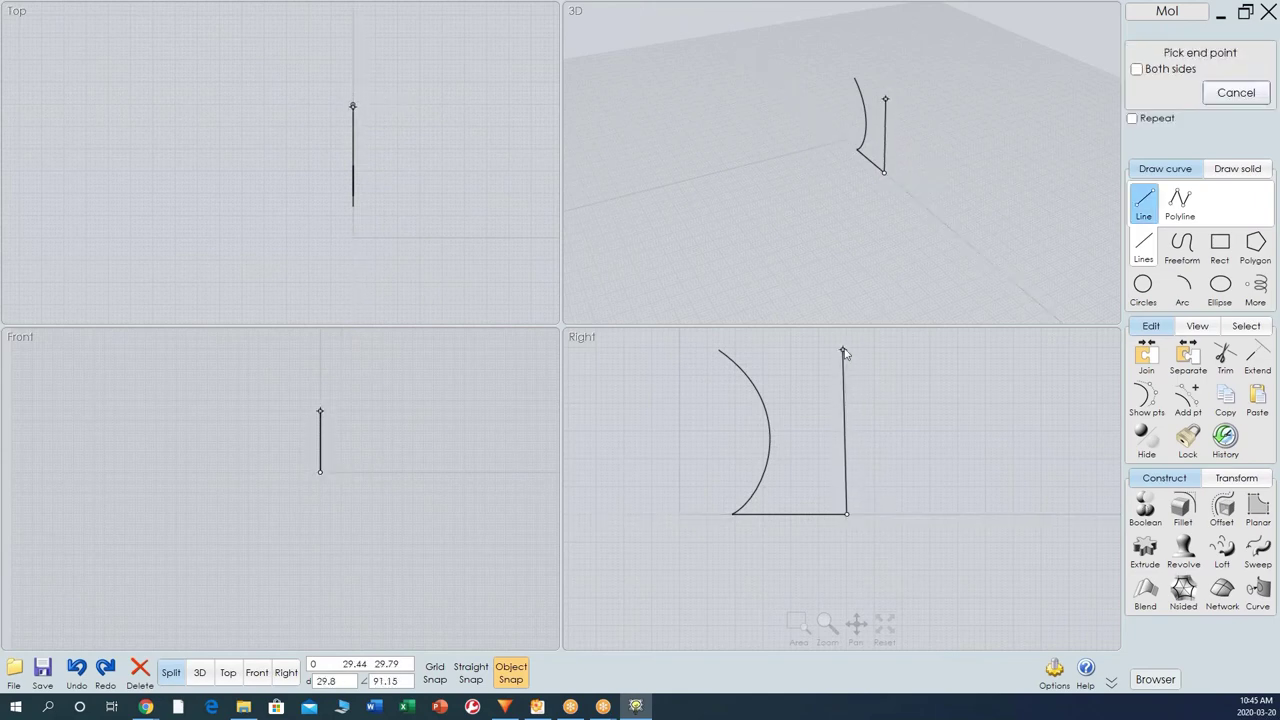
pyautogui.press('shift')
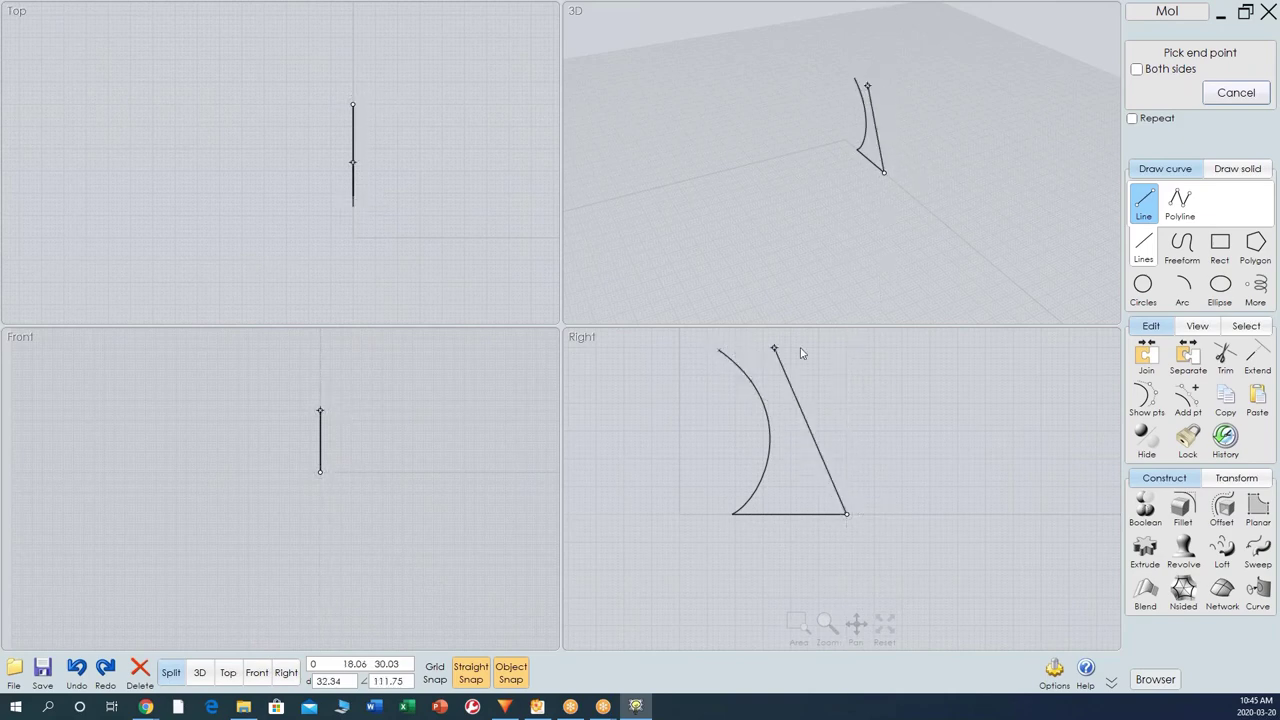
pyautogui.click(846, 350)
pyautogui.rightClick(846, 349)
pyautogui.click(846, 349)
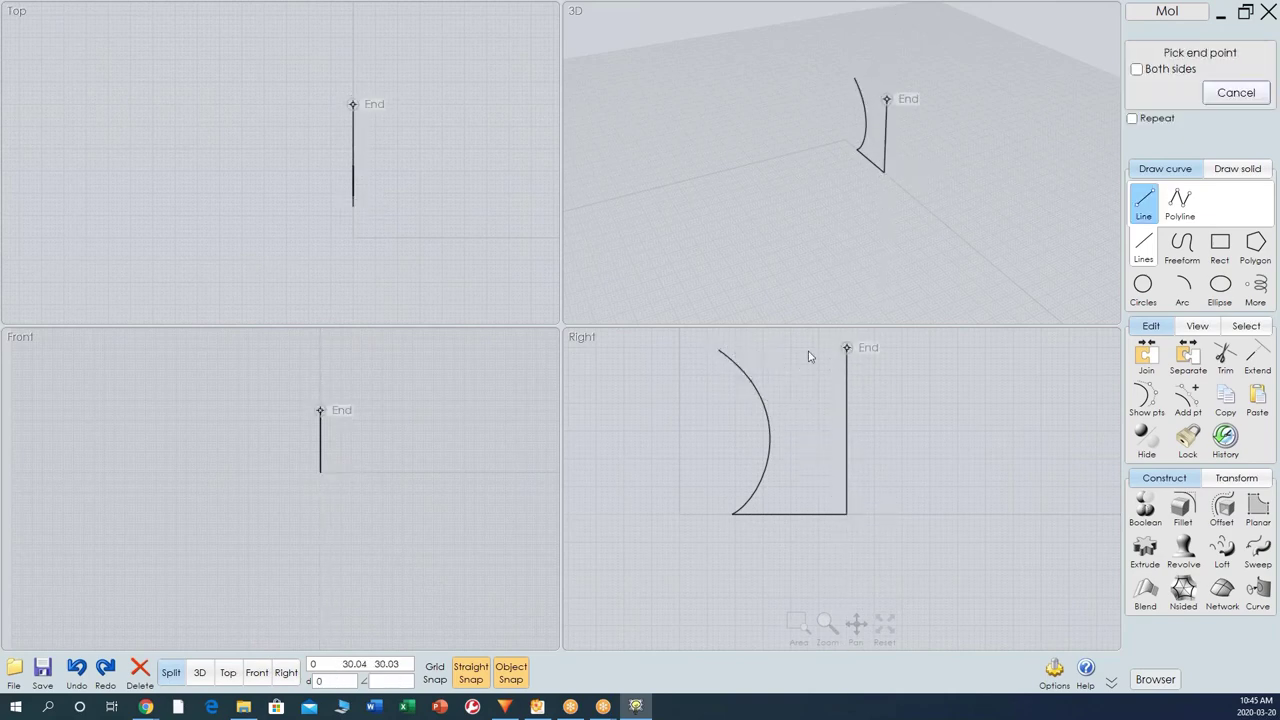
pyautogui.click(716, 357)
# Show the control points of the vertical and upper lines, and move their shared corner inward to slant the vertical side.
pyautogui.click(1147, 398)
pyautogui.moveTo(871, 343); pyautogui.dragTo(777, 423)
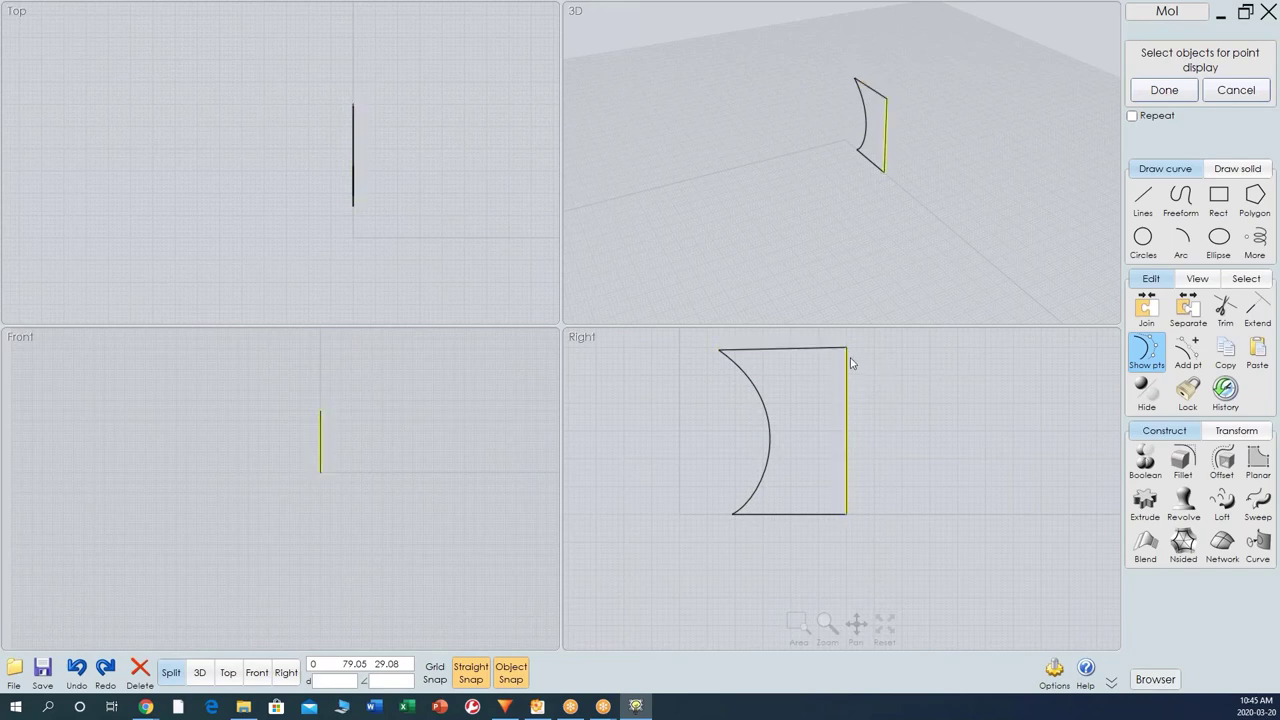
pyautogui.moveTo(861, 345); pyautogui.dragTo(830, 366)
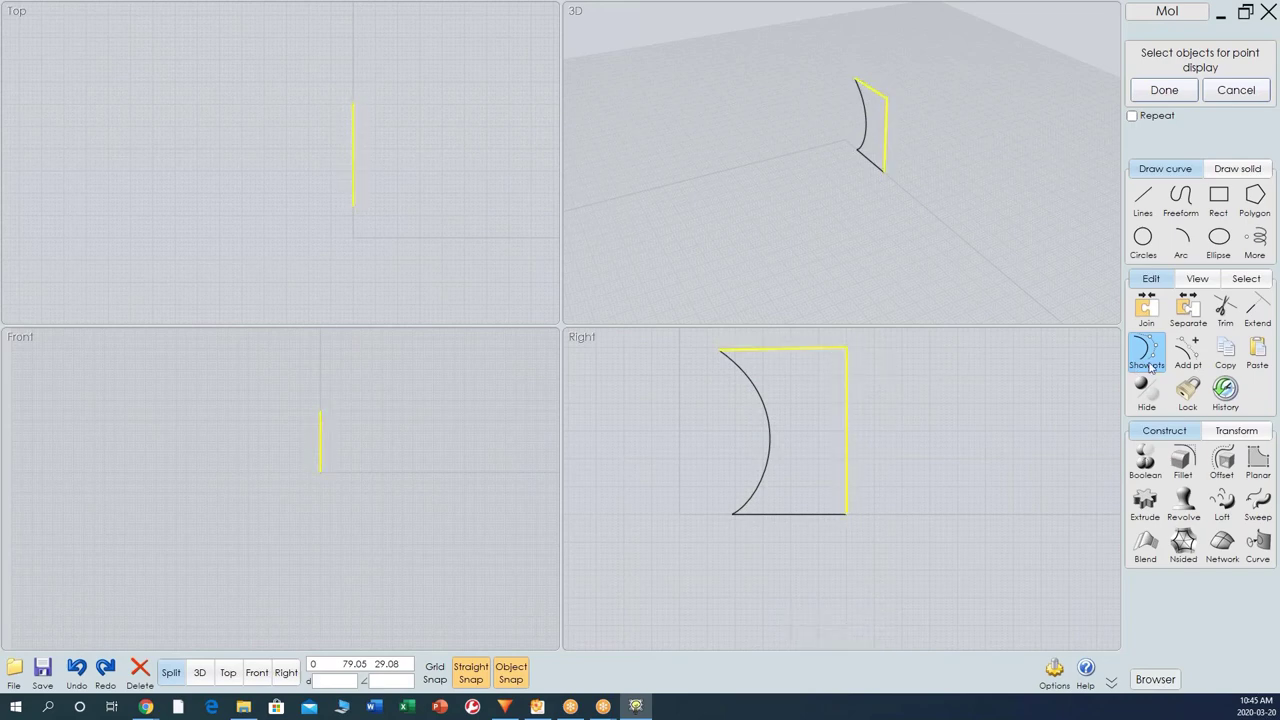
pyautogui.press('Return')
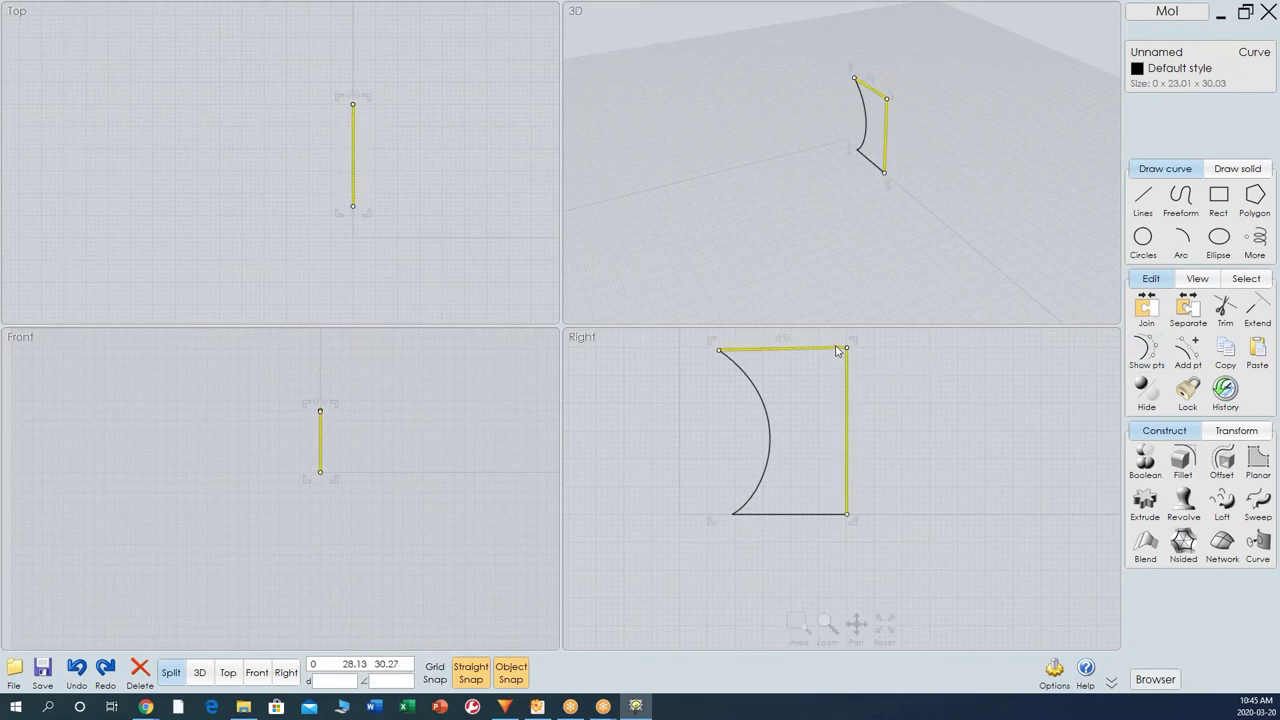
pyautogui.moveTo(847, 348); pyautogui.dragTo(615, 598)
pyautogui.click(888, 346)
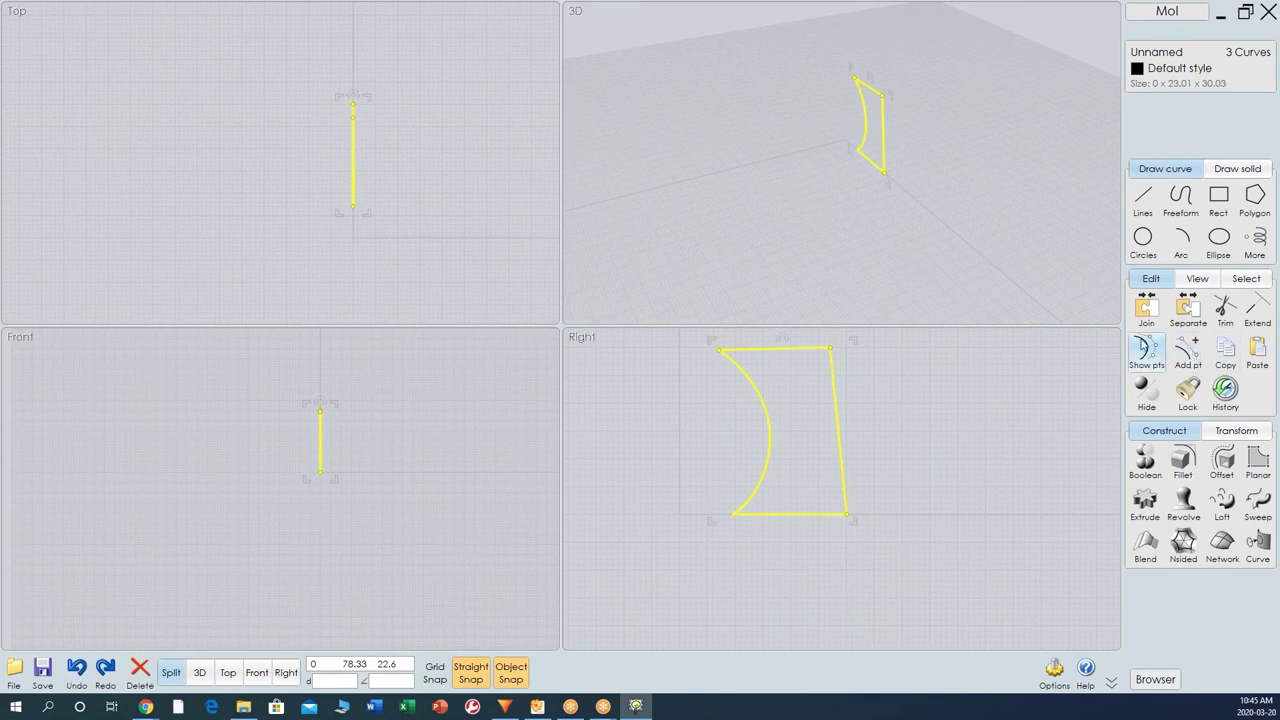
# Join the curve and three lines into one closed profile, and show the profile's control points.
pyautogui.click(1146, 312)
pyautogui.click(829, 474)
pyautogui.click(841, 443)
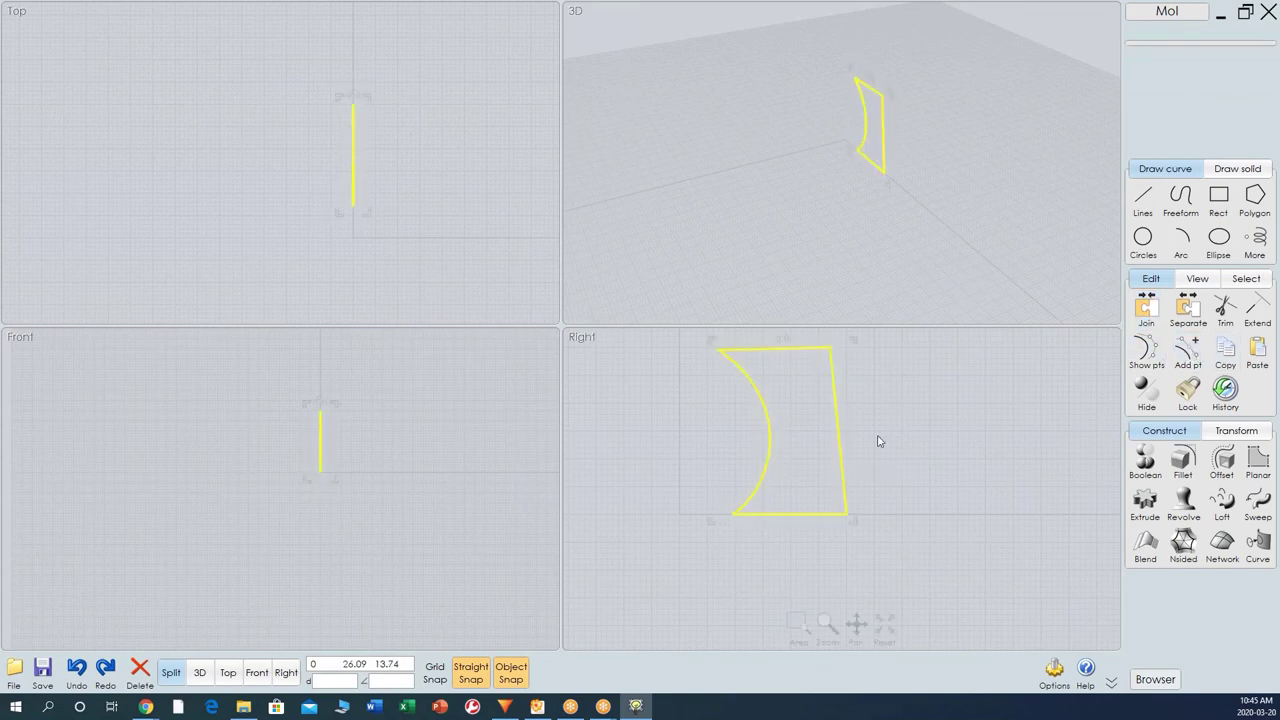
pyautogui.click(1147, 350)
pyautogui.click(886, 402)
pyautogui.scroll(-1, 921, 471)
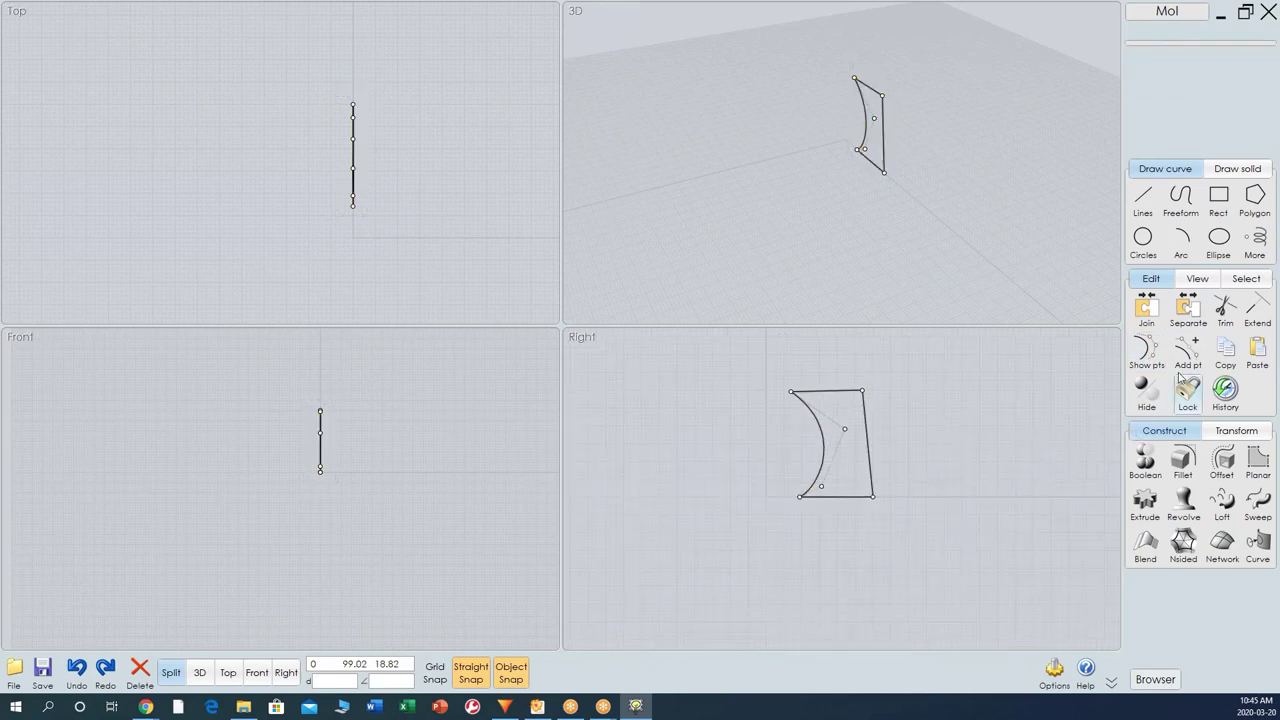
# Revolve the closed profile 360 degrees with capped ends about a vertical axis at about y 59 in the Right view.
pyautogui.click(1184, 500)
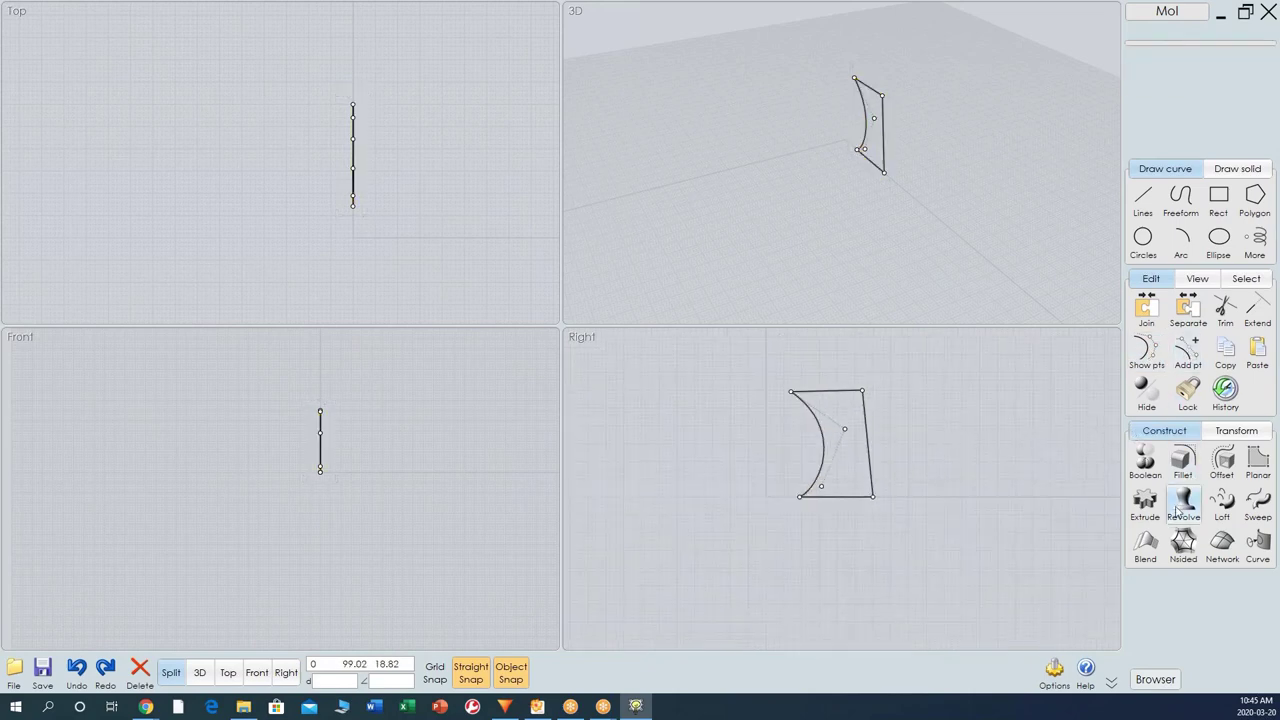
pyautogui.moveTo(912, 364); pyautogui.dragTo(733, 538)
pyautogui.click(1160, 73)
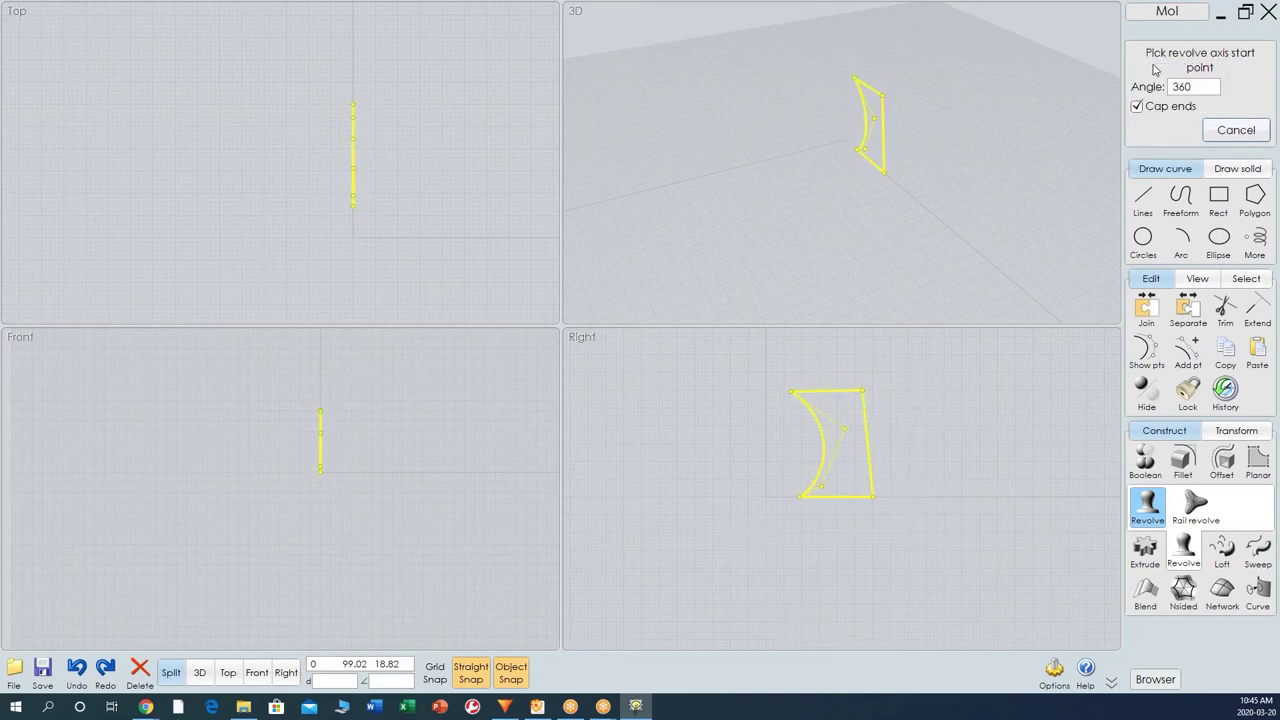
pyautogui.click(979, 496)
pyautogui.click(979, 388)
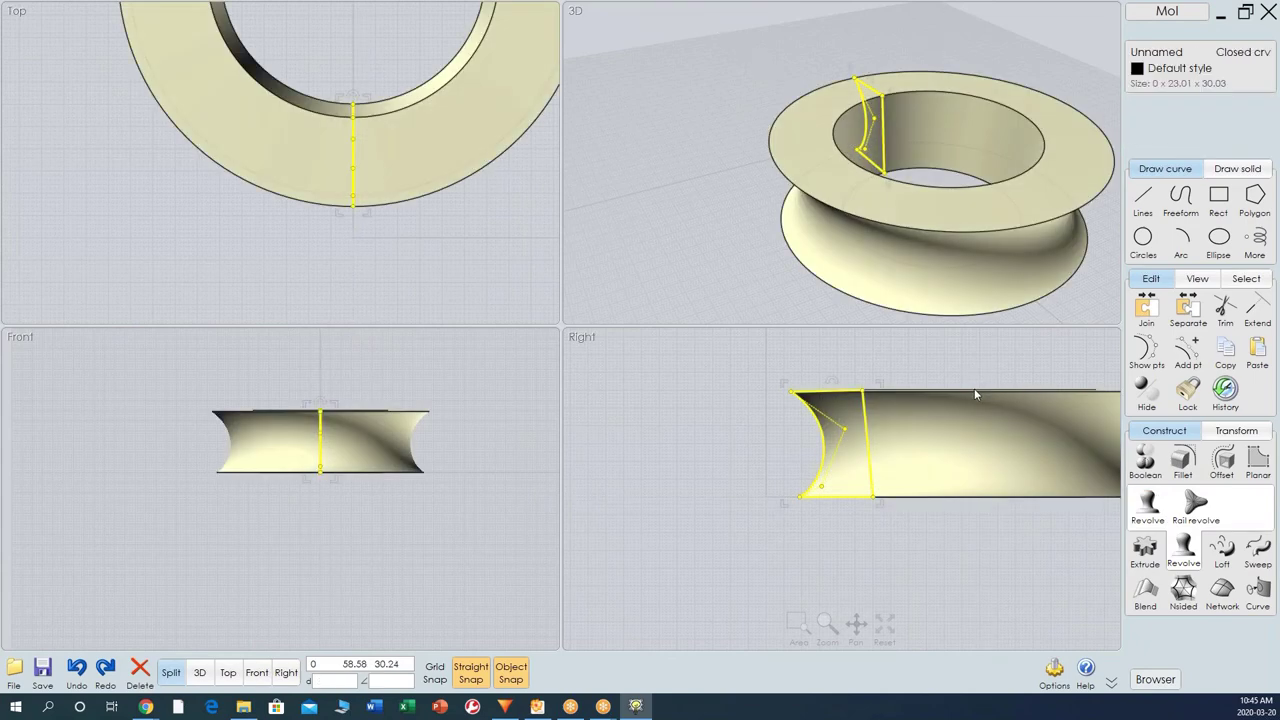
# Reshape the revolved ring by raising the profile's upper inner corner point and lowering its upper outer corner point.
pyautogui.moveTo(866, 420); pyautogui.dragTo(805, 399)
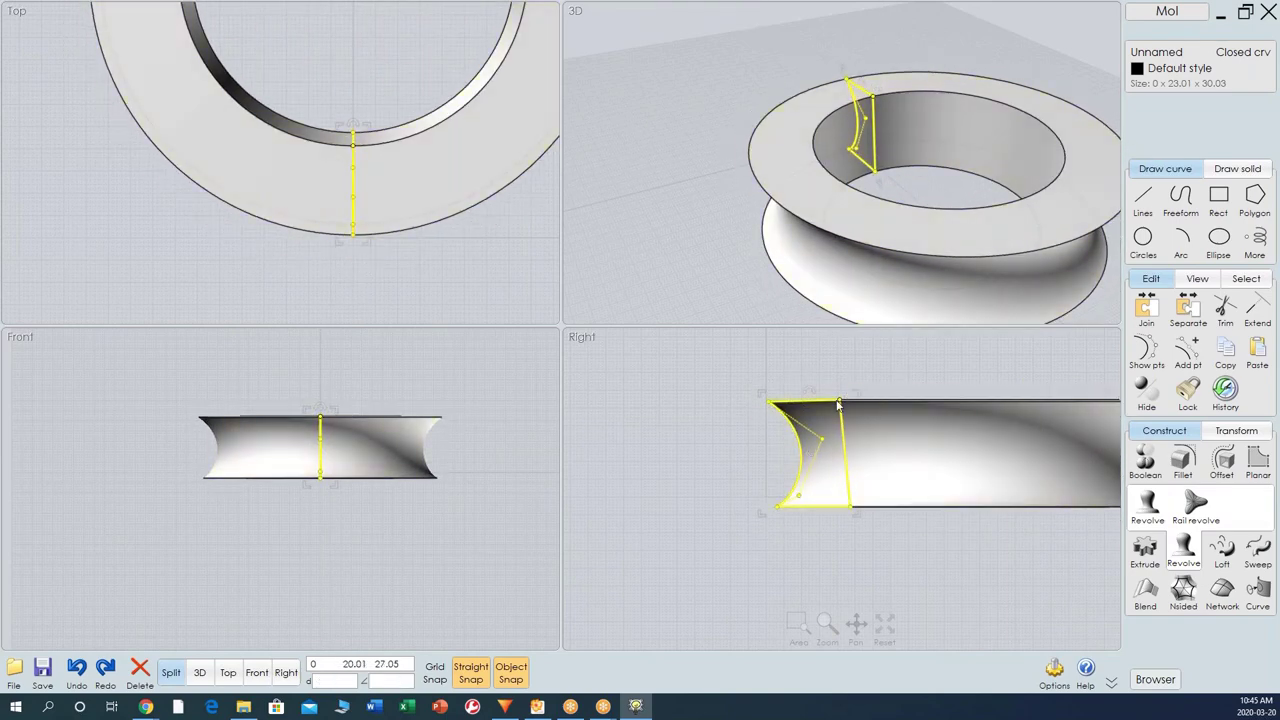
pyautogui.moveTo(840, 401); pyautogui.dragTo(823, 358)
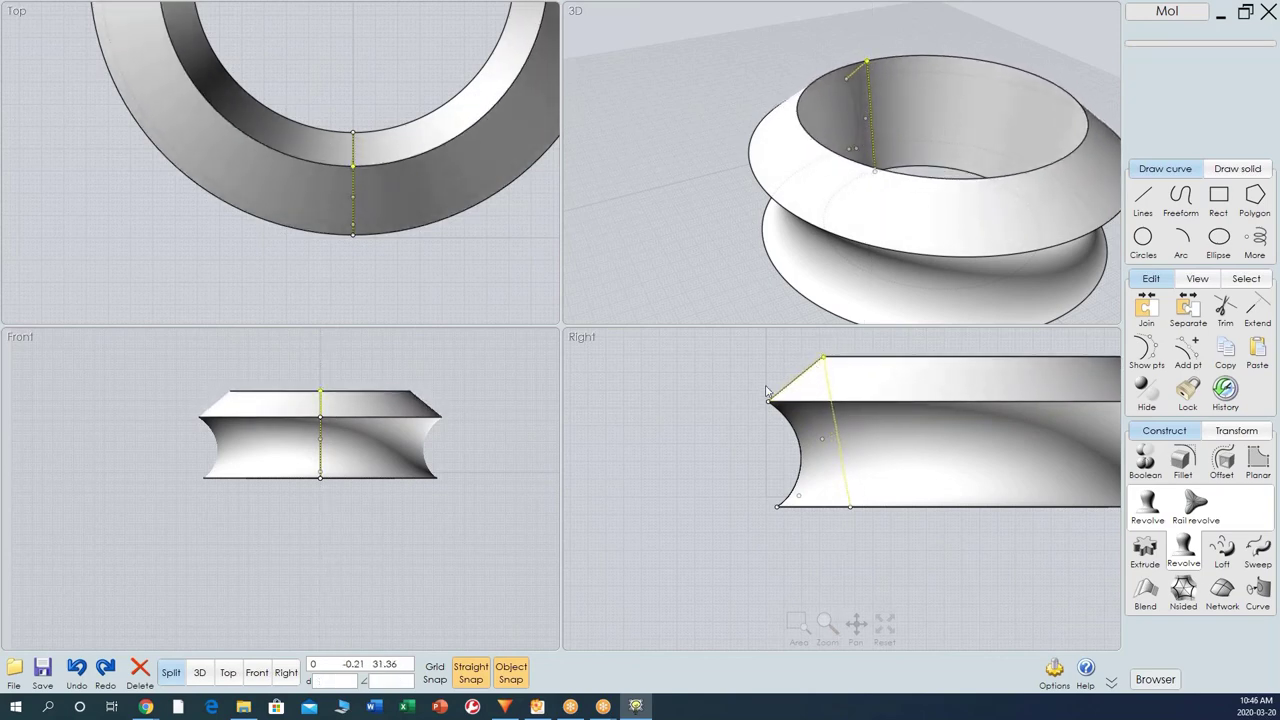
pyautogui.moveTo(768, 401)
pyautogui.mouseDown()
pyautogui.moveTo(800, 424)
pyautogui.moveTo(757, 418)
pyautogui.moveTo(766, 423)
pyautogui.mouseUp()
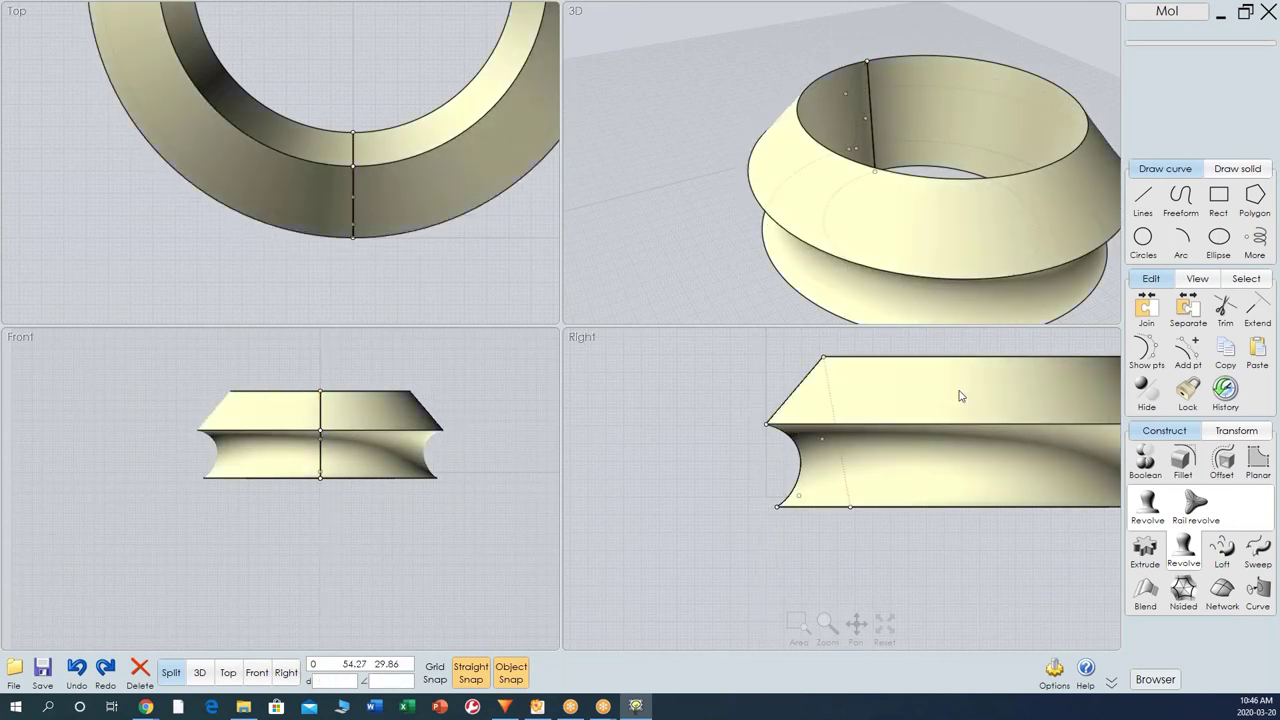
pyautogui.press('Escape')
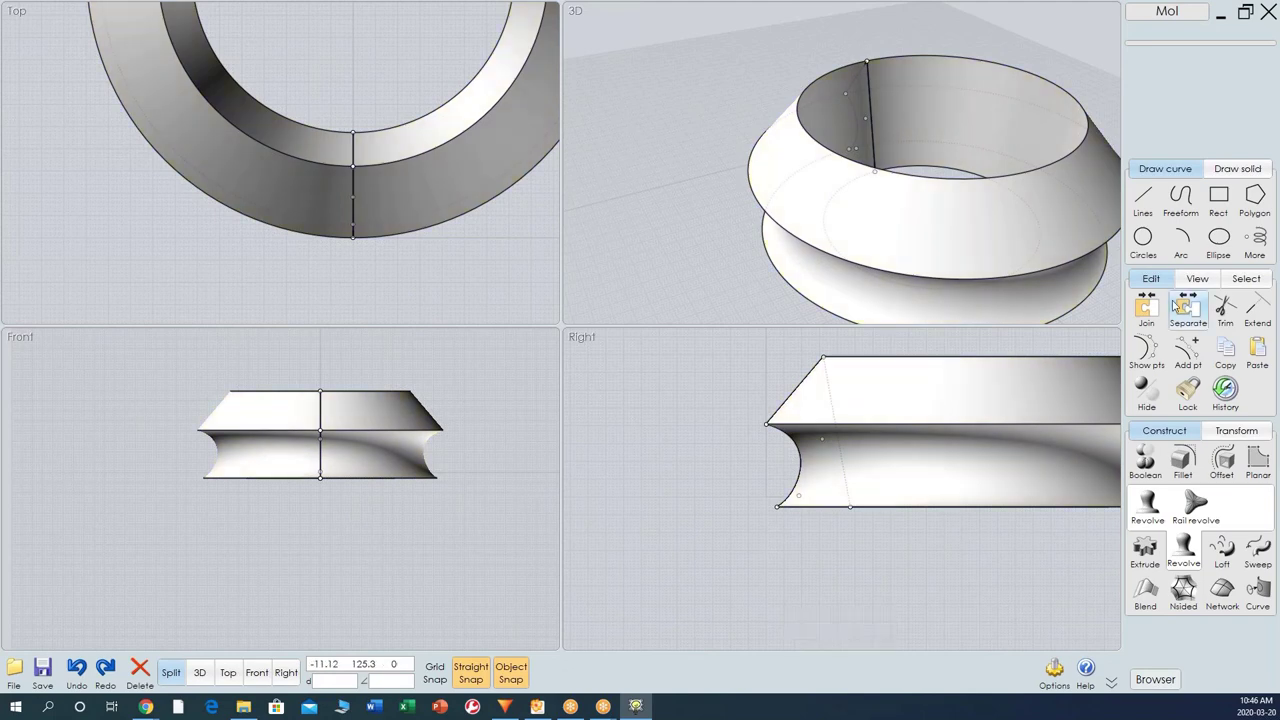
# Look over the solid-drawing, transform, view, select and construct tool sets, and check how the tool groups collapse and reopen.
pyautogui.click(1237, 172)
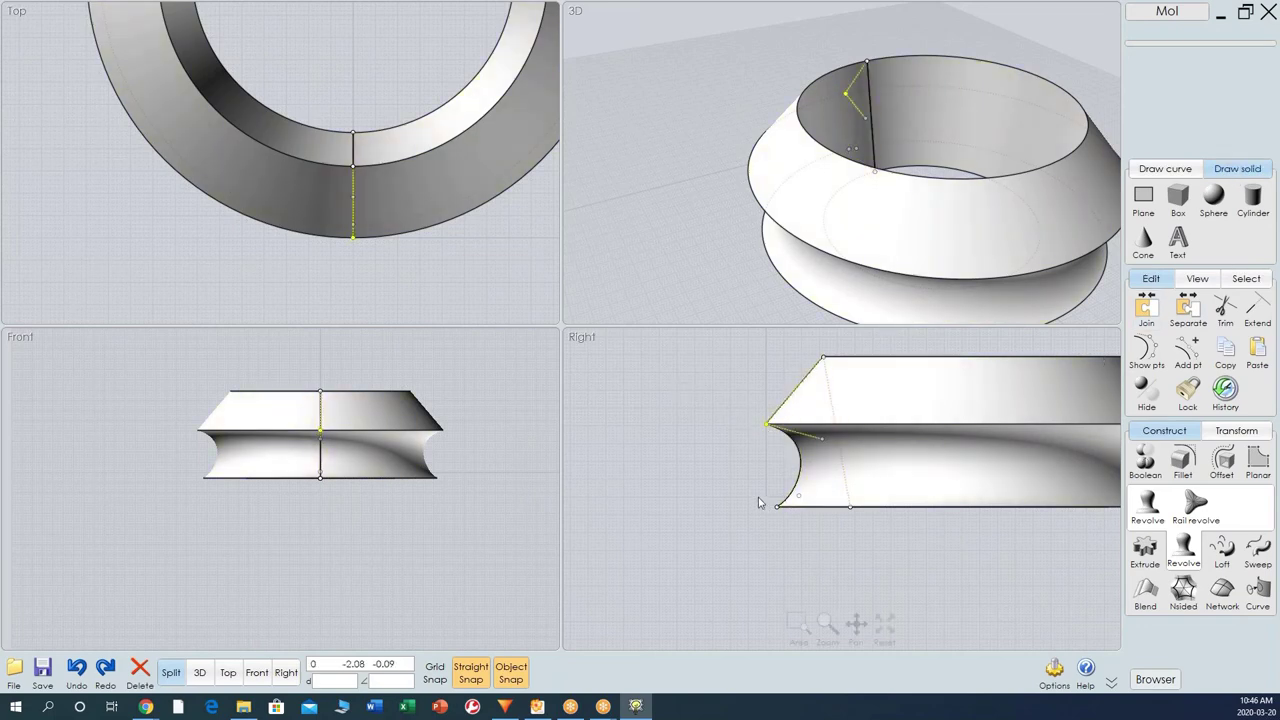
pyautogui.click(1228, 434)
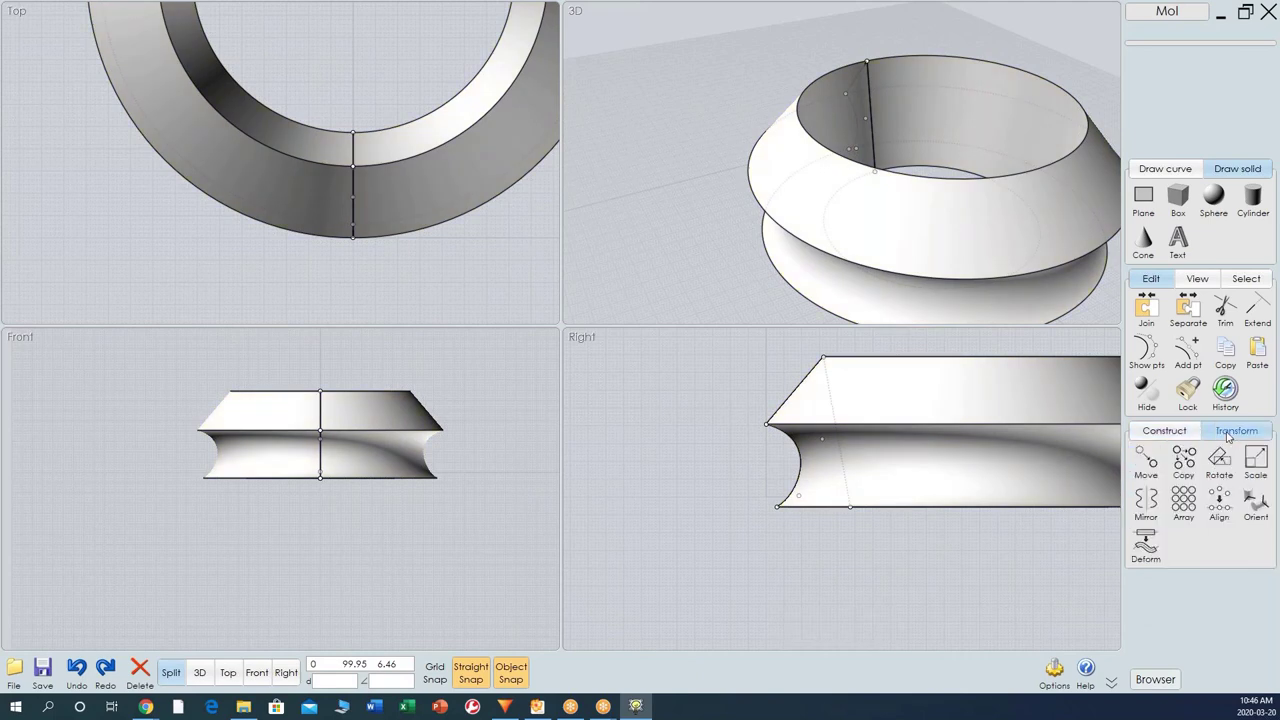
pyautogui.click(1198, 279)
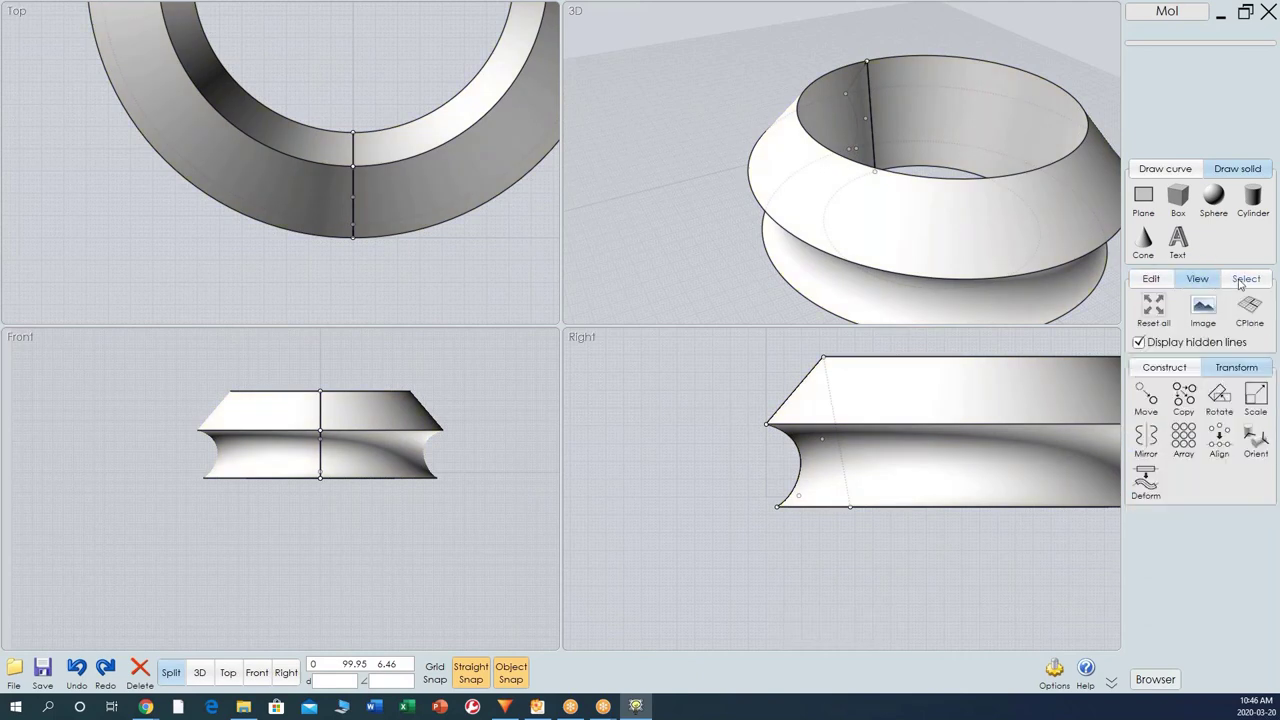
pyautogui.click(1246, 279)
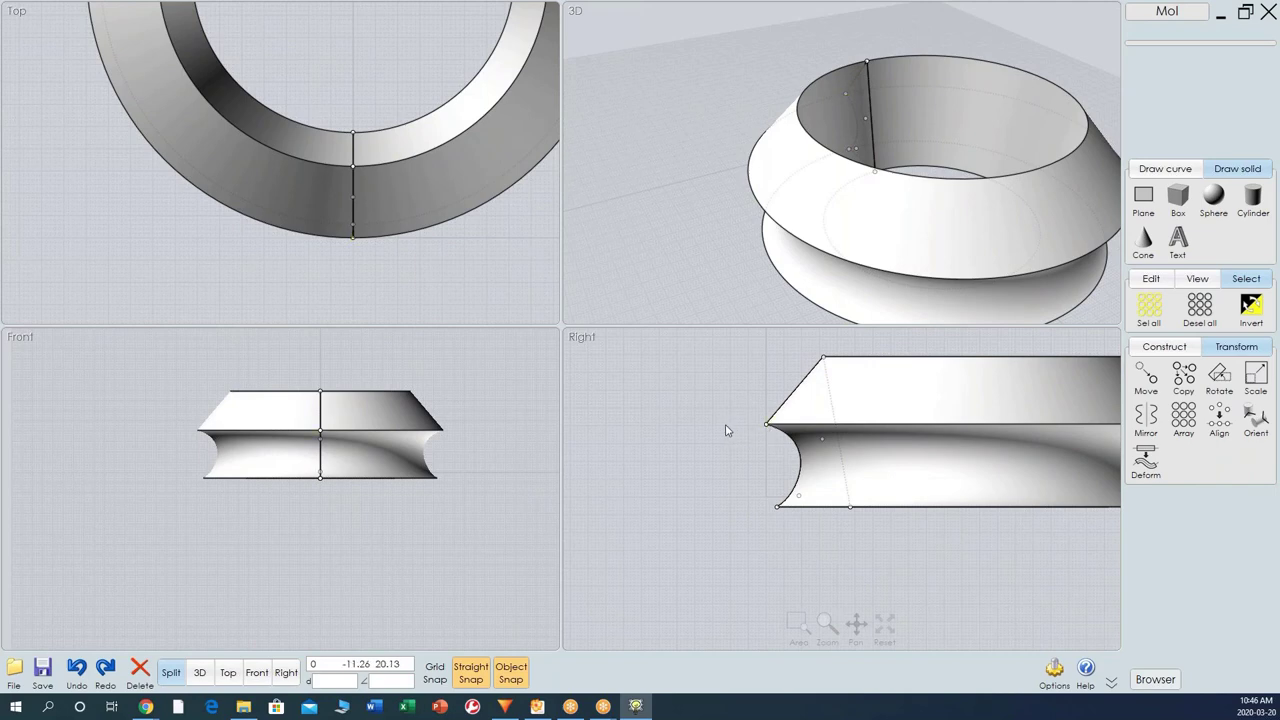
pyautogui.click(1198, 279)
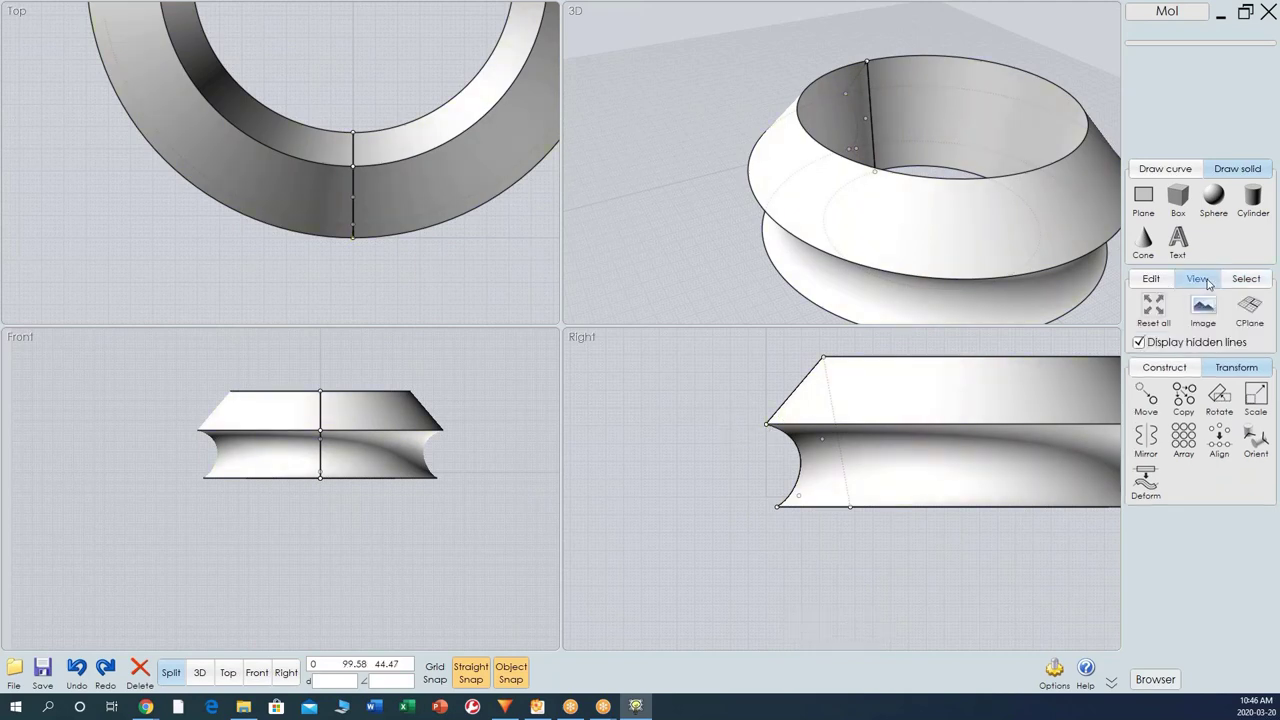
pyautogui.click(1150, 281)
pyautogui.click(1092, 408)
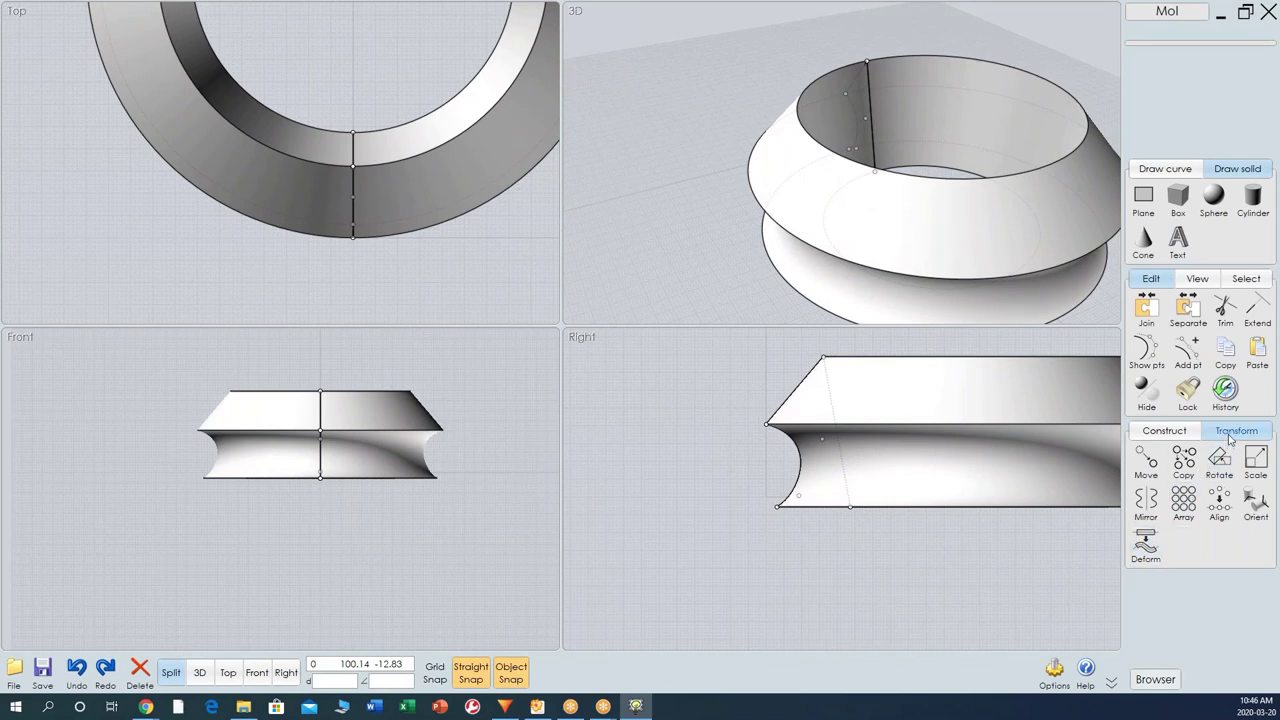
pyautogui.click(1151, 279)
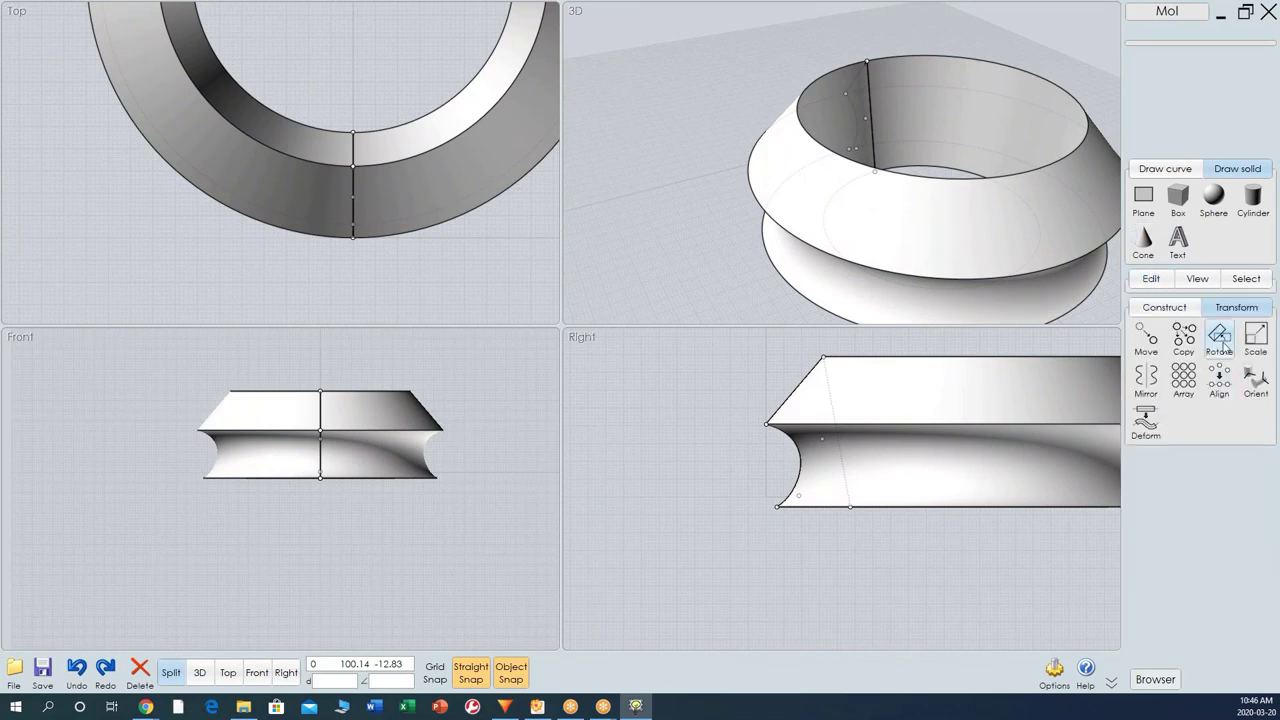
pyautogui.click(1150, 280)
pyautogui.click(1164, 432)
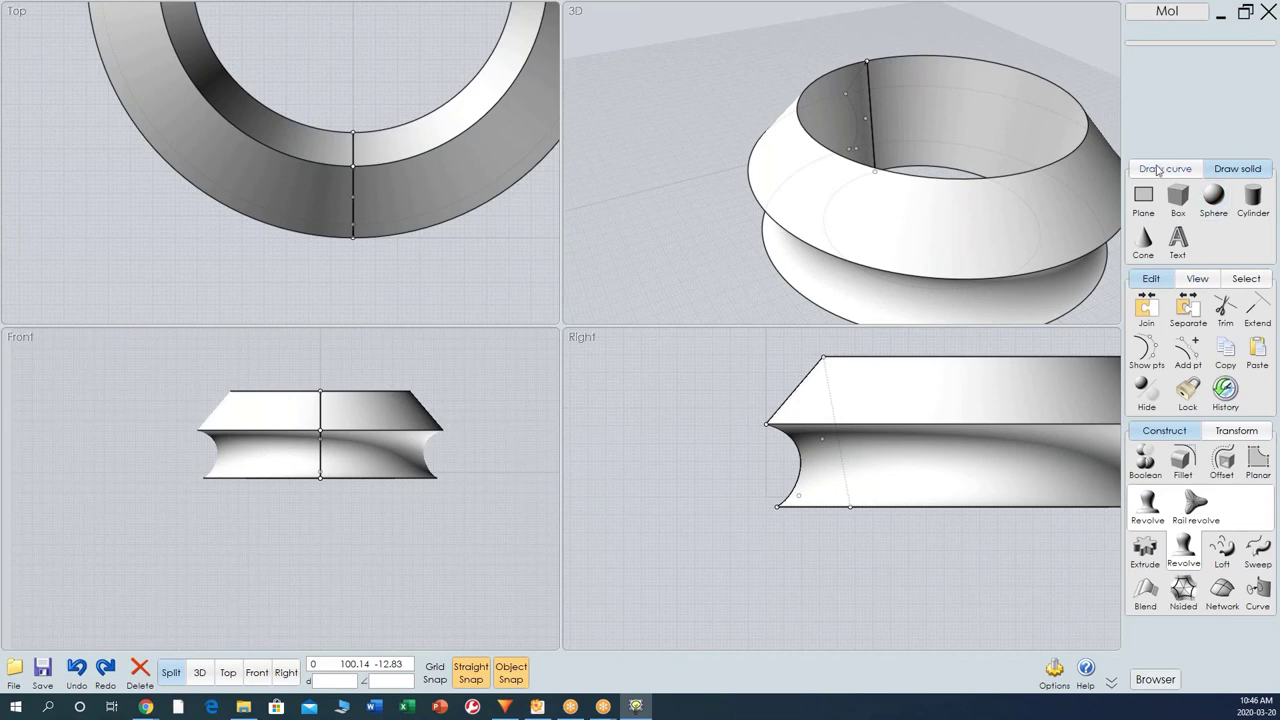
pyautogui.click(1172, 170)
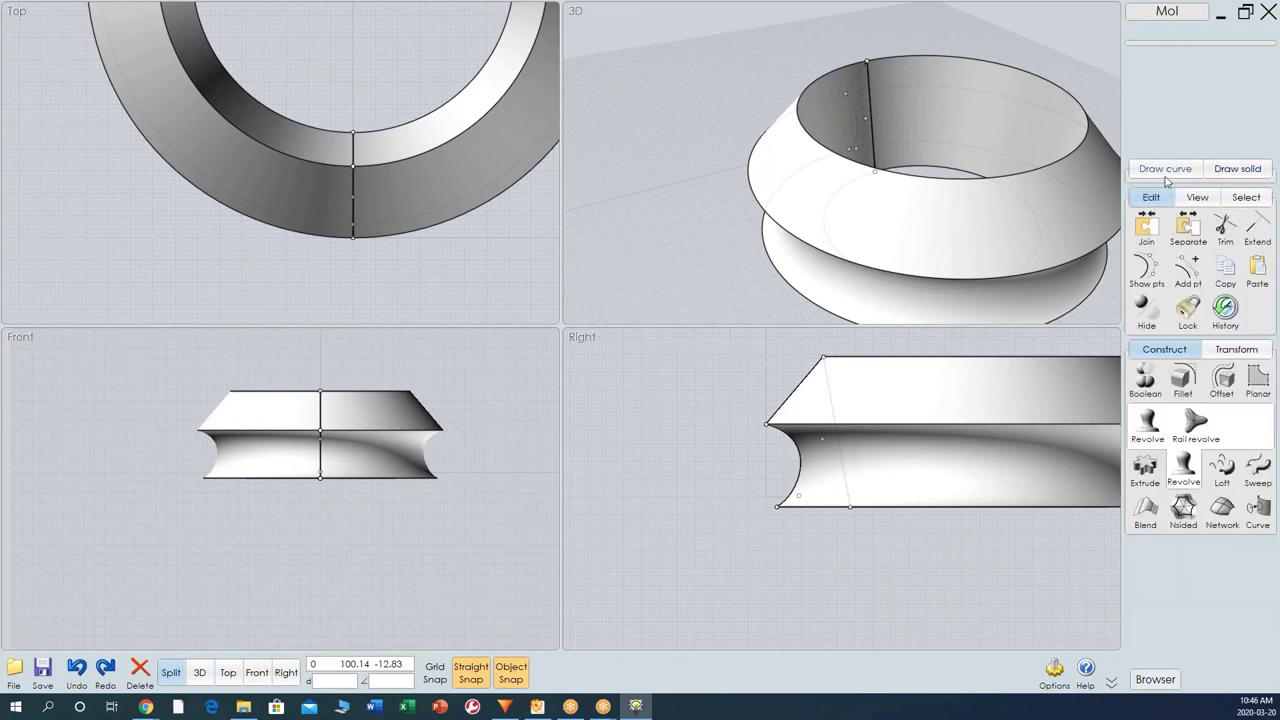
pyautogui.click(1165, 168)
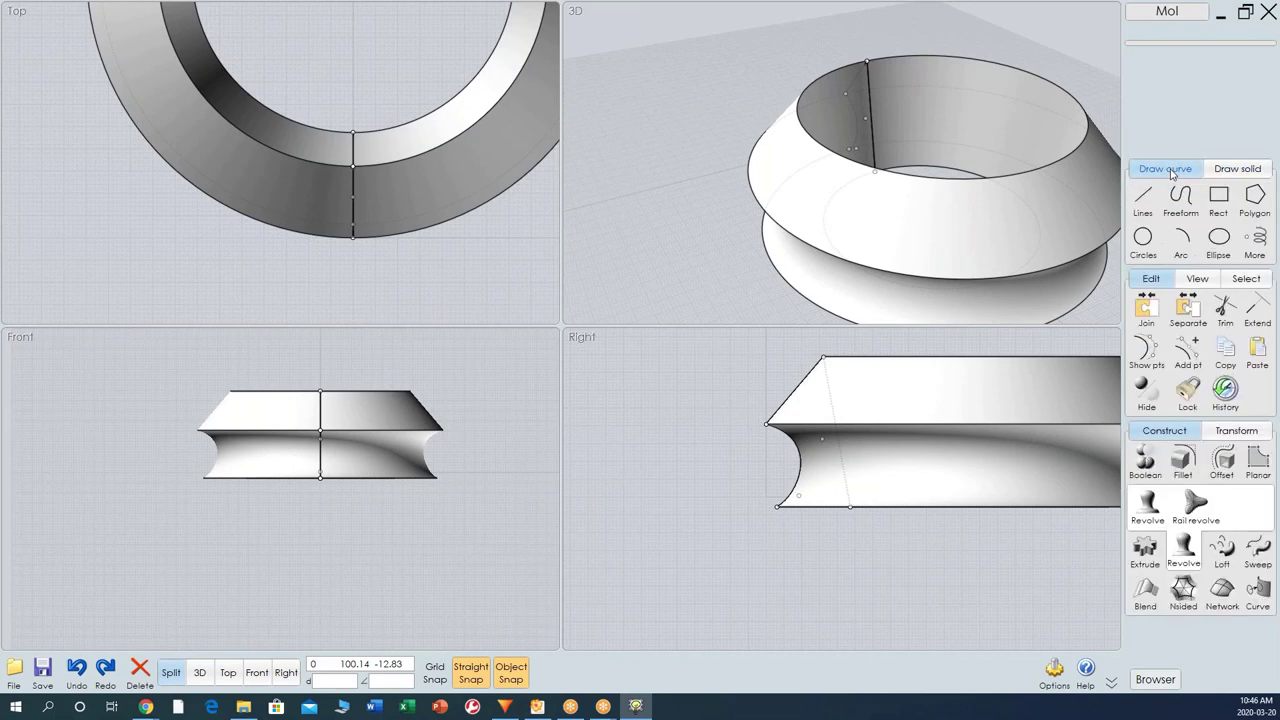
pyautogui.click(1218, 199)
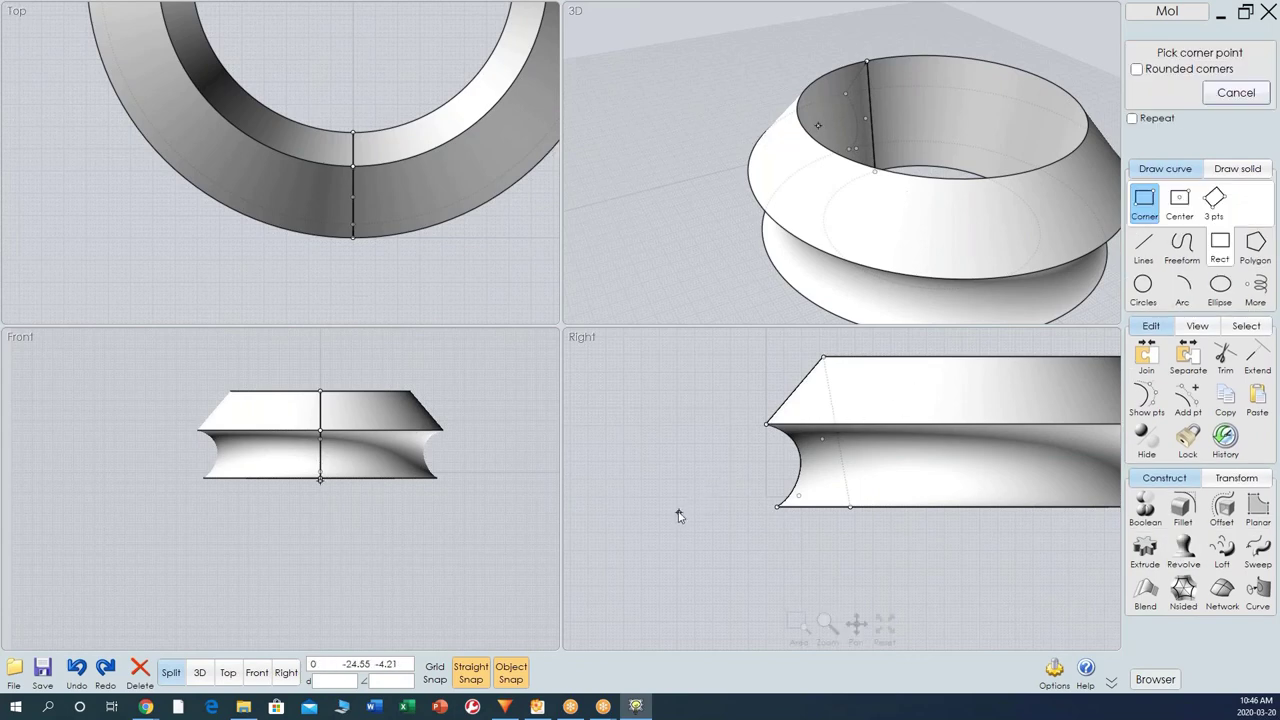
pyautogui.click(694, 433)
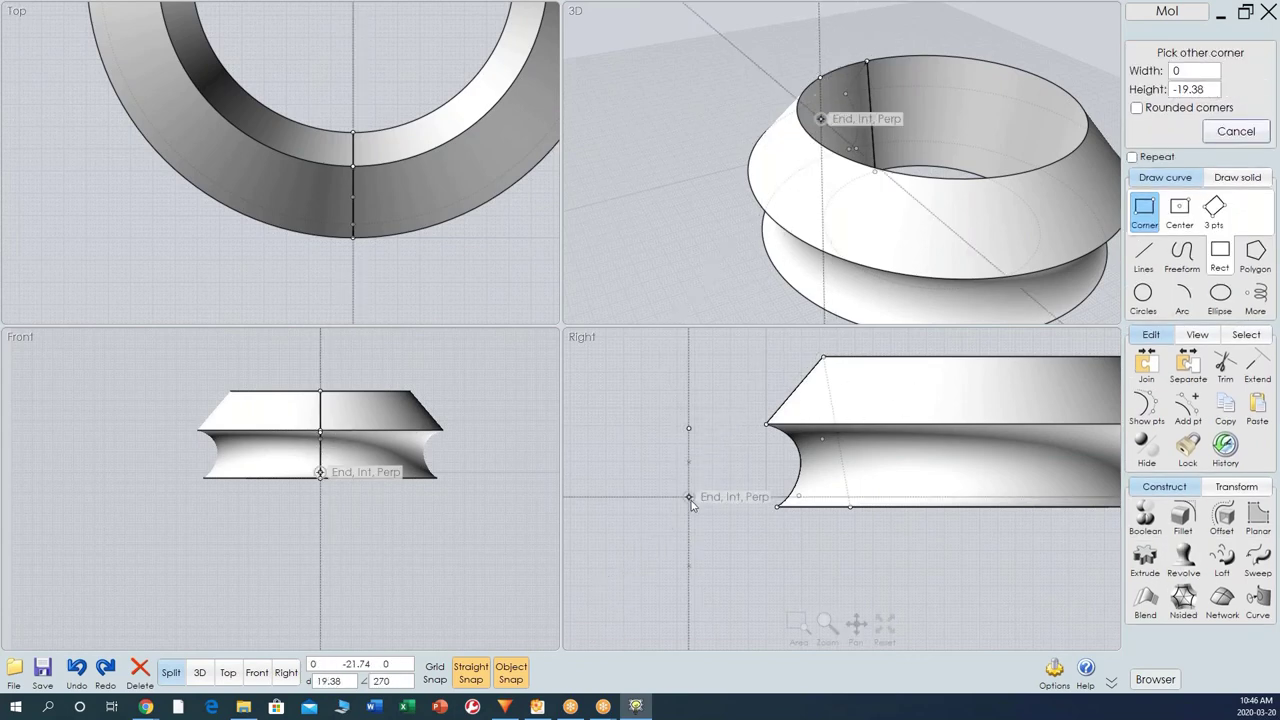
pyautogui.click(689, 498)
pyautogui.moveTo(684, 498); pyautogui.dragTo(736, 424)
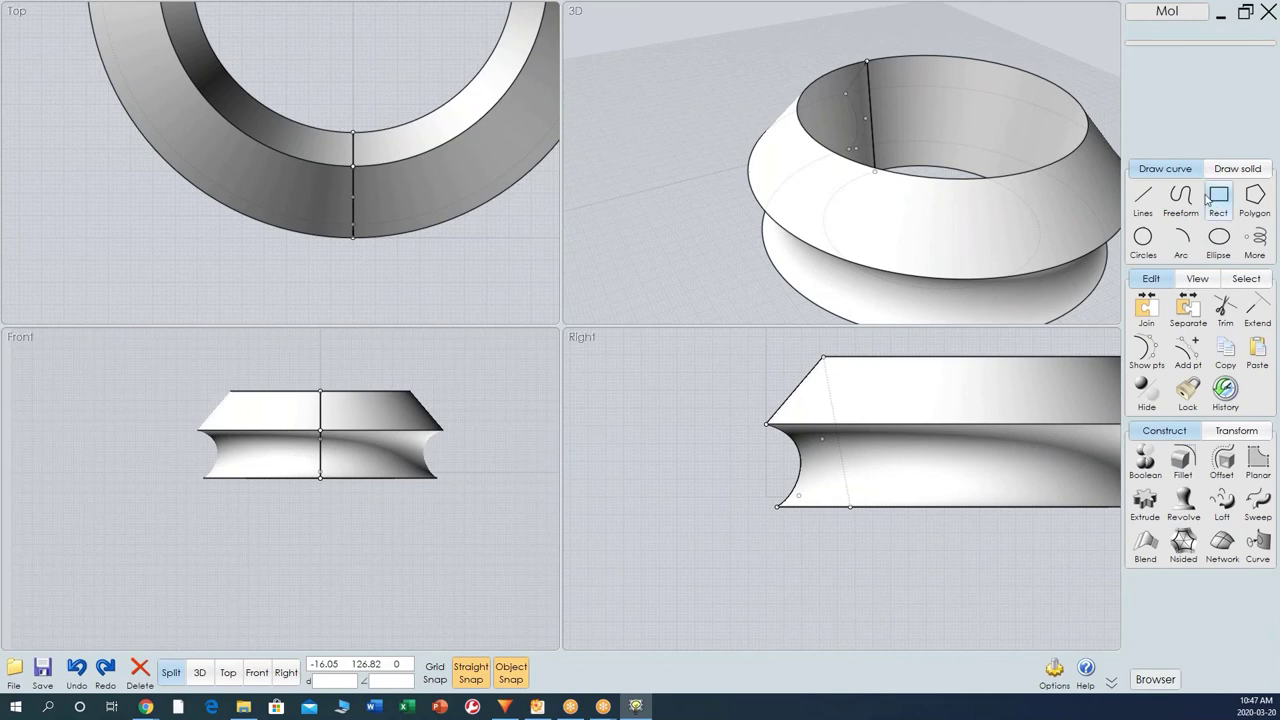
# Draw a corner rectangle about 14.6 wide and 21.81 high beside the ring's outer edge in the Right view.
pyautogui.click(1218, 198)
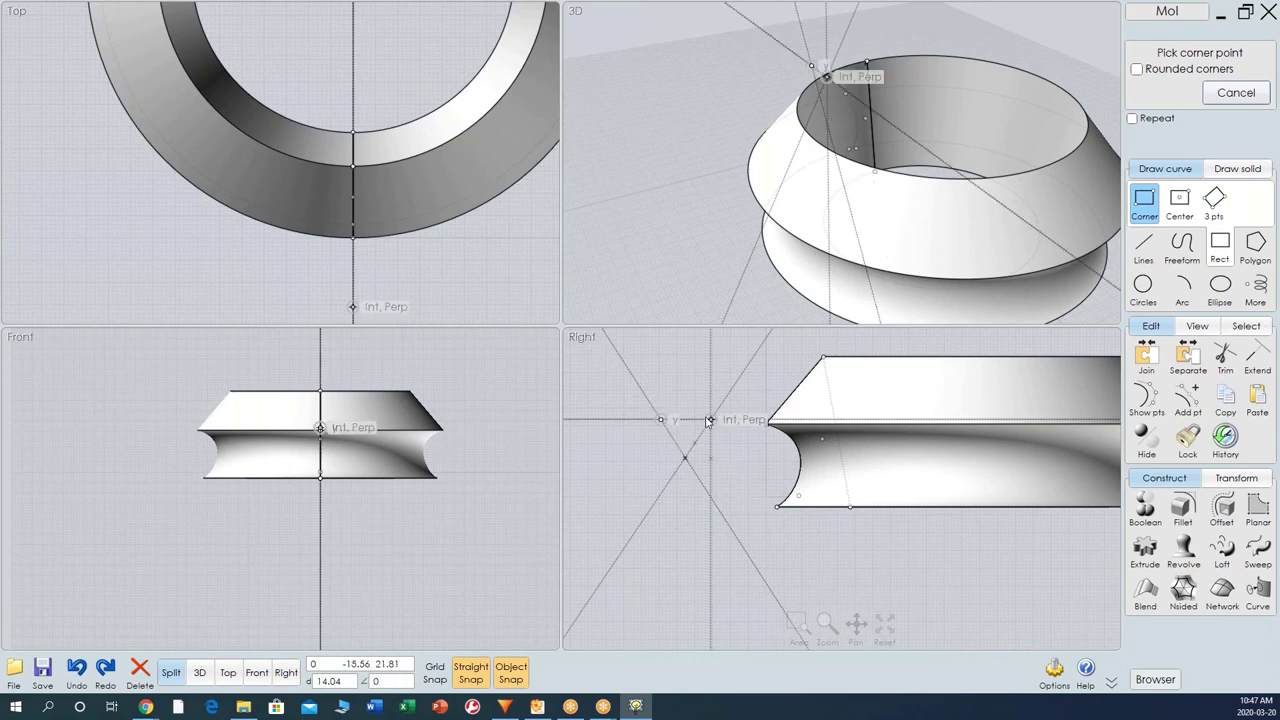
pyautogui.click(709, 420)
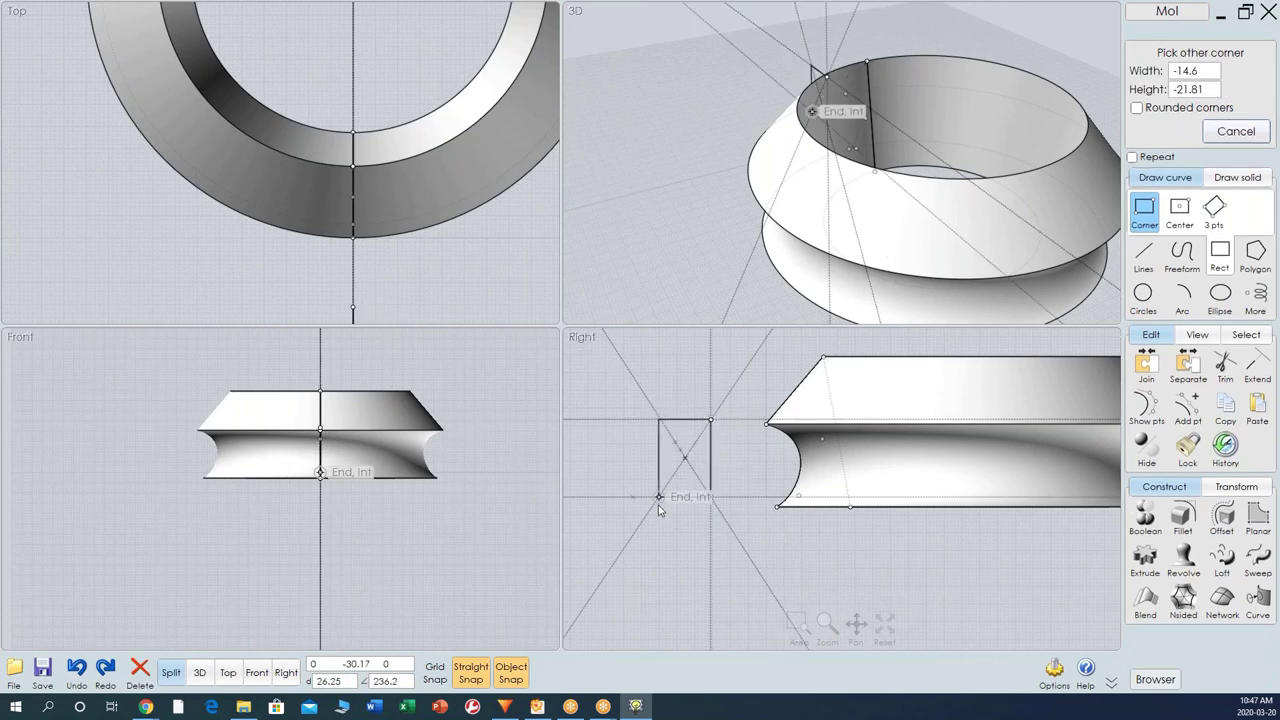
pyautogui.click(659, 497)
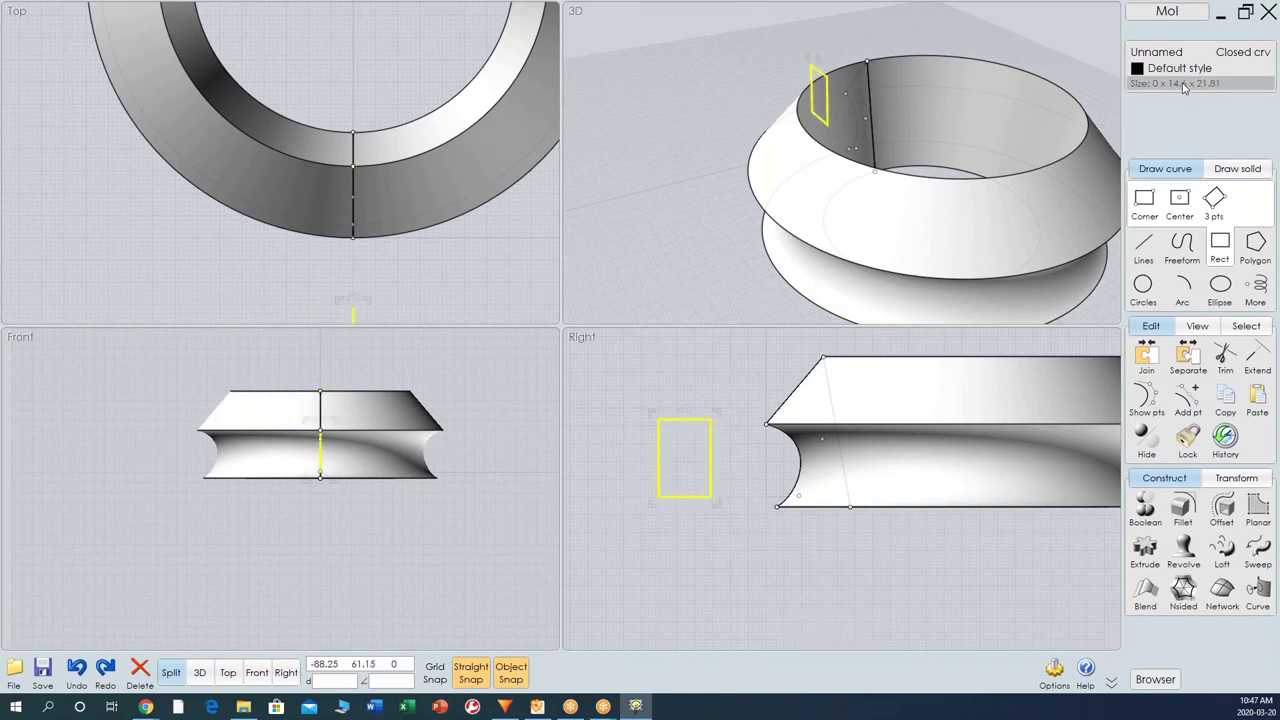
# Resize the rectangle to 20 in Z and, without maintaining proportions, 11 in Y.
pyautogui.click(1183, 84)
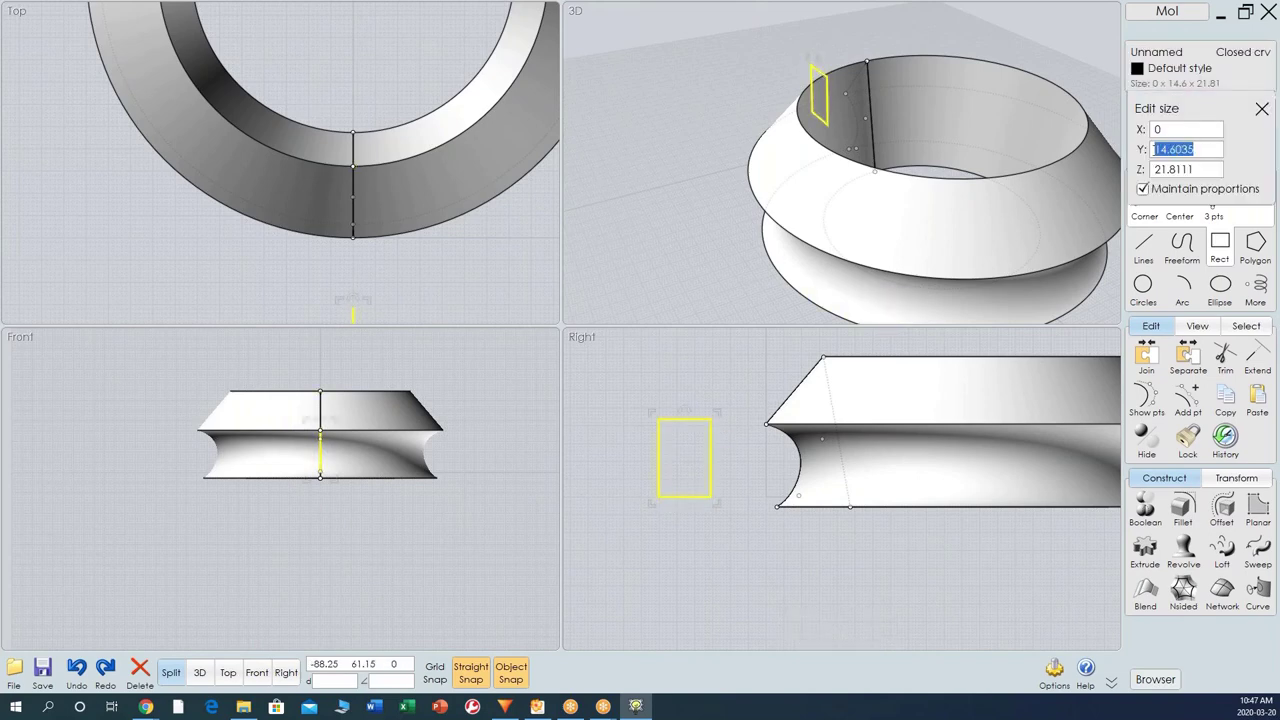
pyautogui.press('Return')
pyautogui.press('Tab')
pyautogui.write('20')
pyautogui.press('Return')
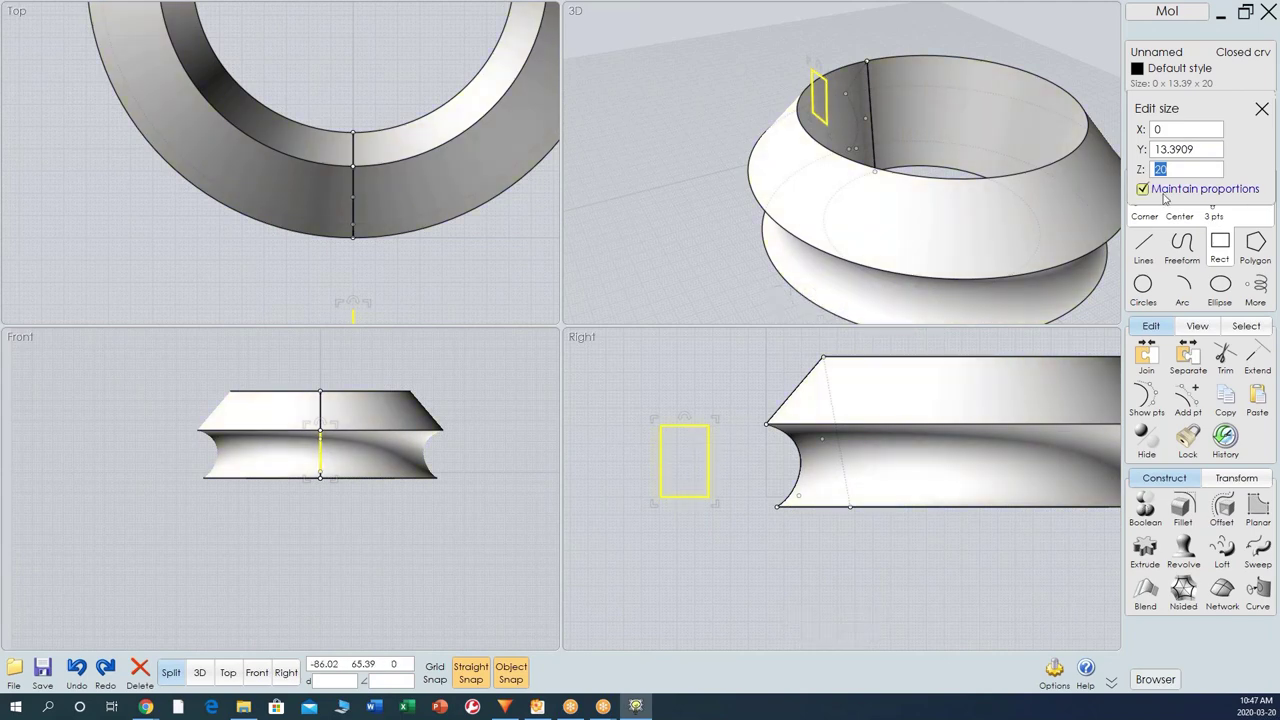
pyautogui.doubleClick(1197, 149)
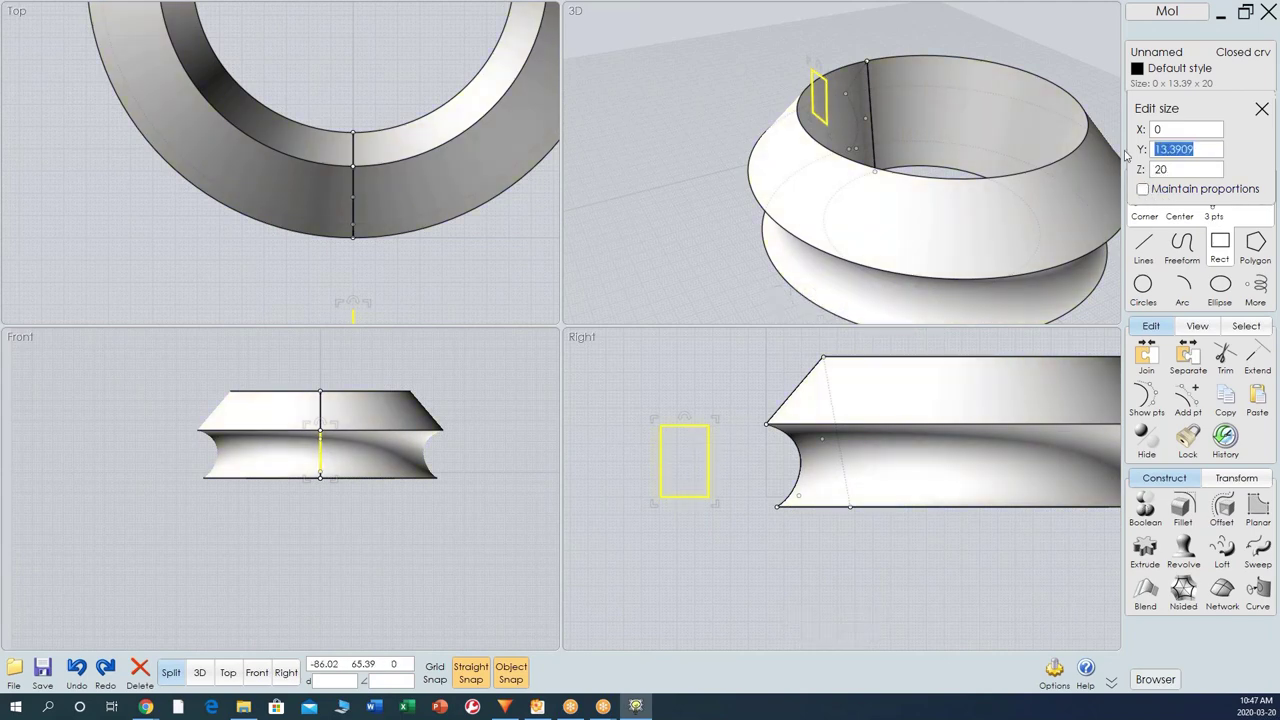
pyautogui.write('11')
pyautogui.press('Return')
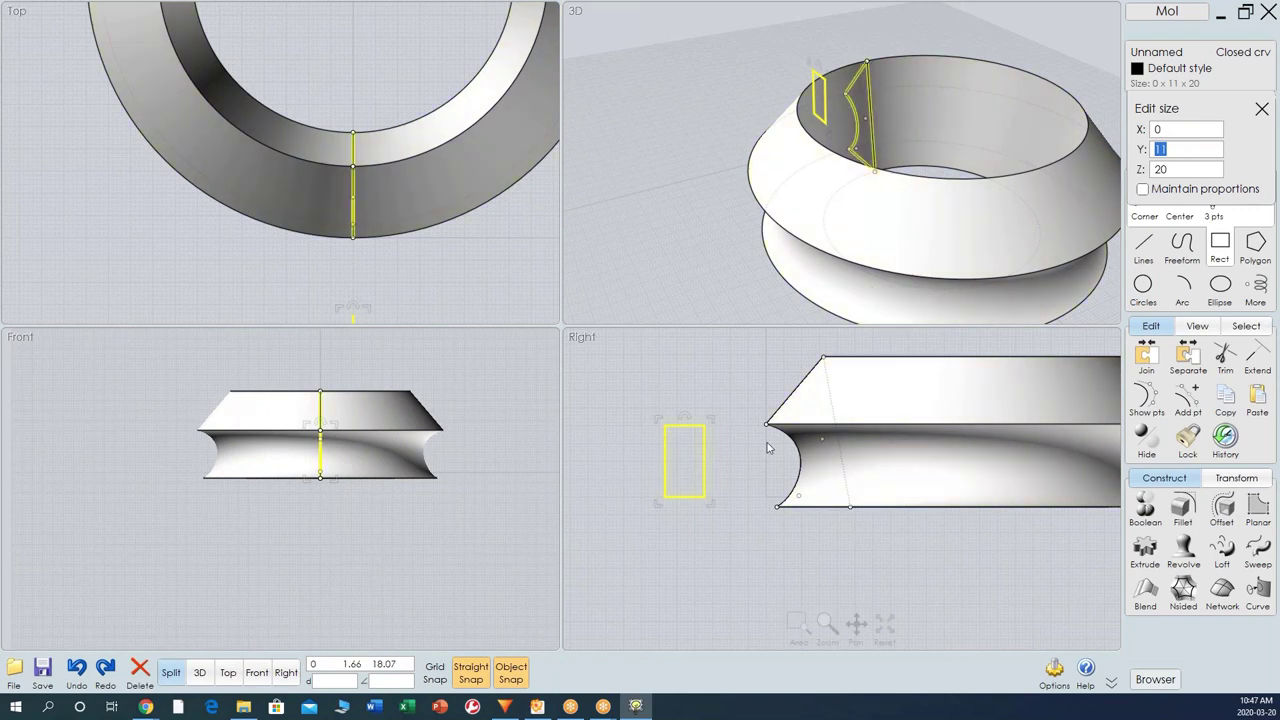
# Show the rectangle's control points and shift it closer to the ring, level with the ring's base.
pyautogui.click(733, 472)
pyautogui.click(676, 499)
pyautogui.moveTo(691, 502); pyautogui.dragTo(731, 514)
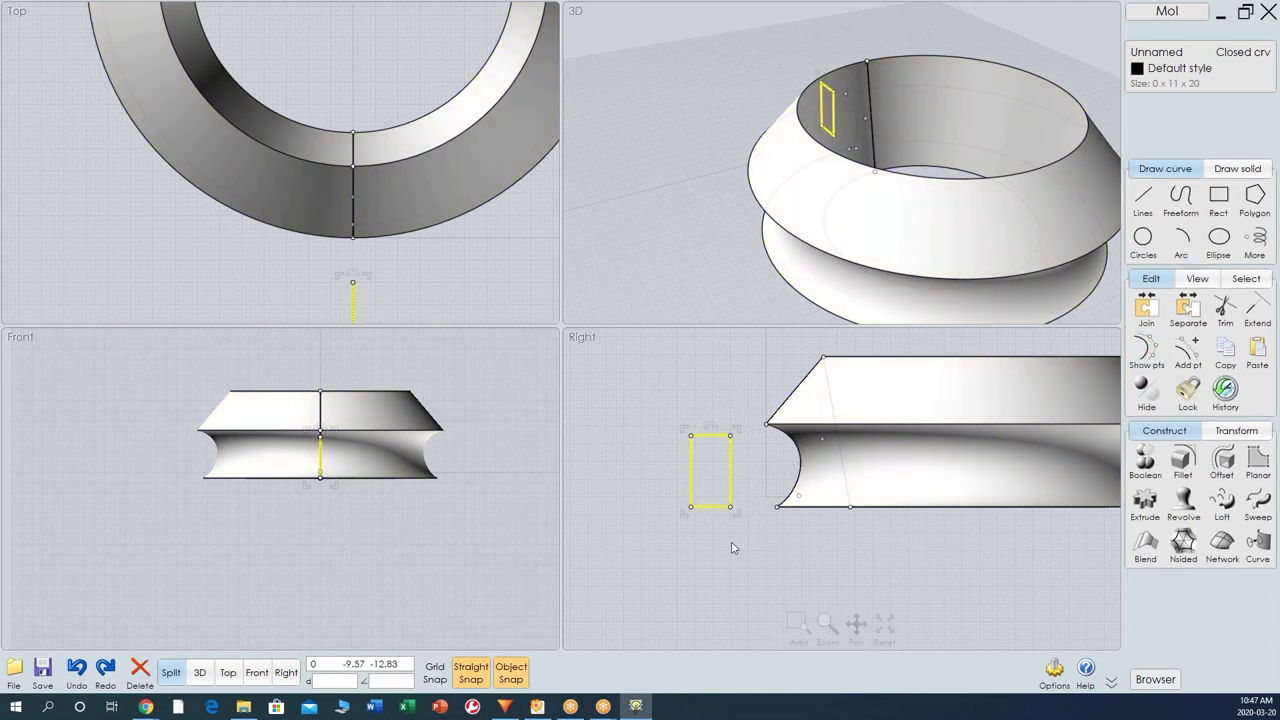
pyautogui.moveTo(731, 507)
pyautogui.mouseDown()
pyautogui.moveTo(766, 522)
pyautogui.moveTo(771, 509)
pyautogui.moveTo(731, 513)
pyautogui.mouseUp()
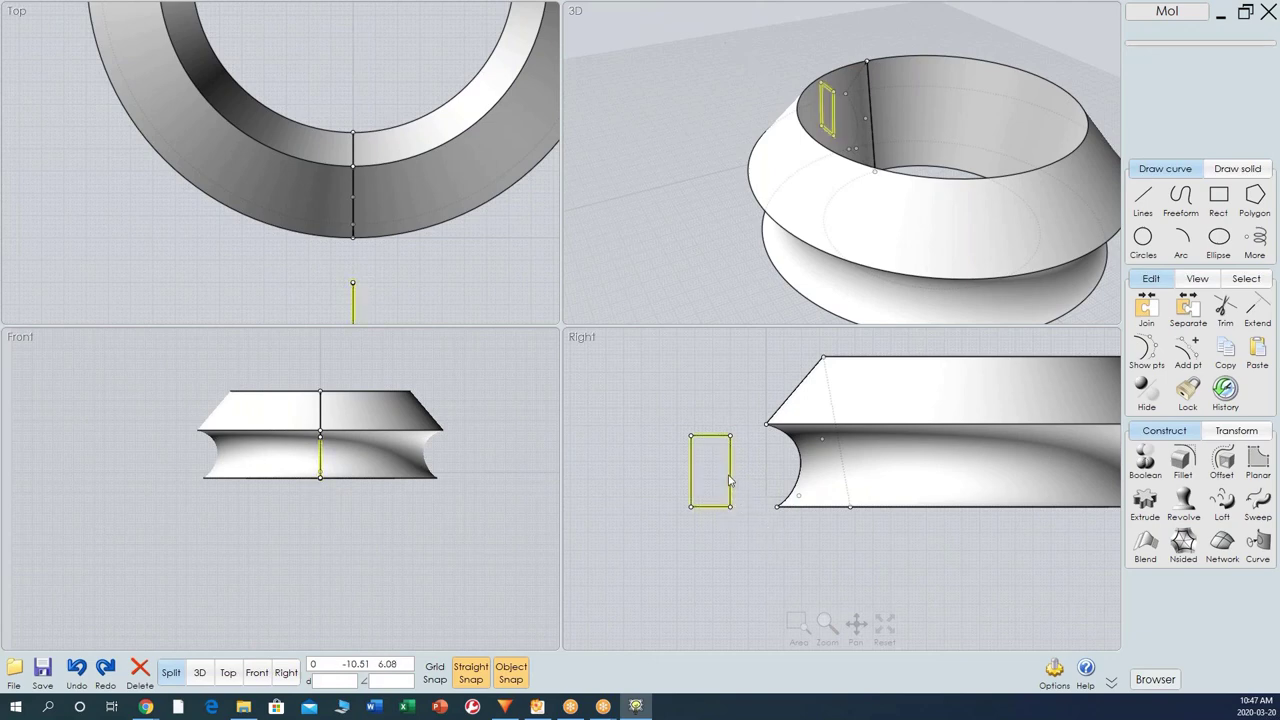
pyautogui.click(731, 483)
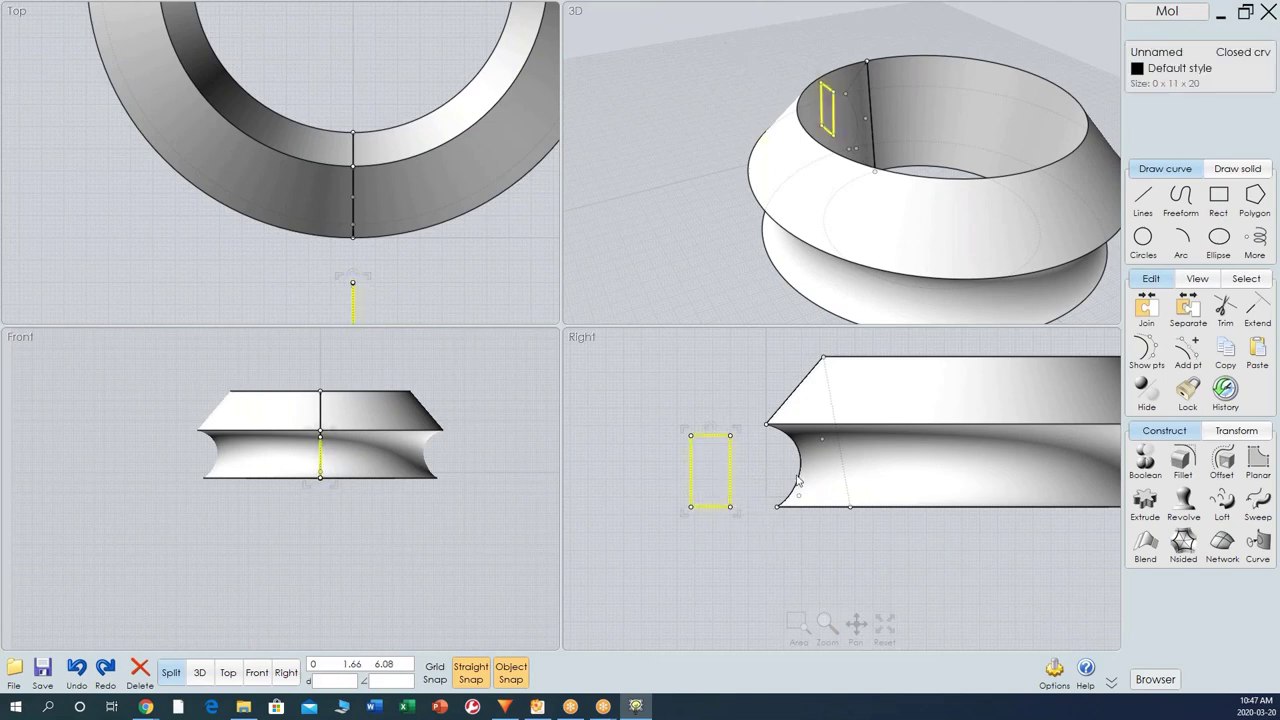
# Move the rectangle by its lower inner corner so it snaps onto the ring profile's lower outer corner point.
pyautogui.click(1151, 438)
pyautogui.click(1221, 438)
pyautogui.click(1146, 462)
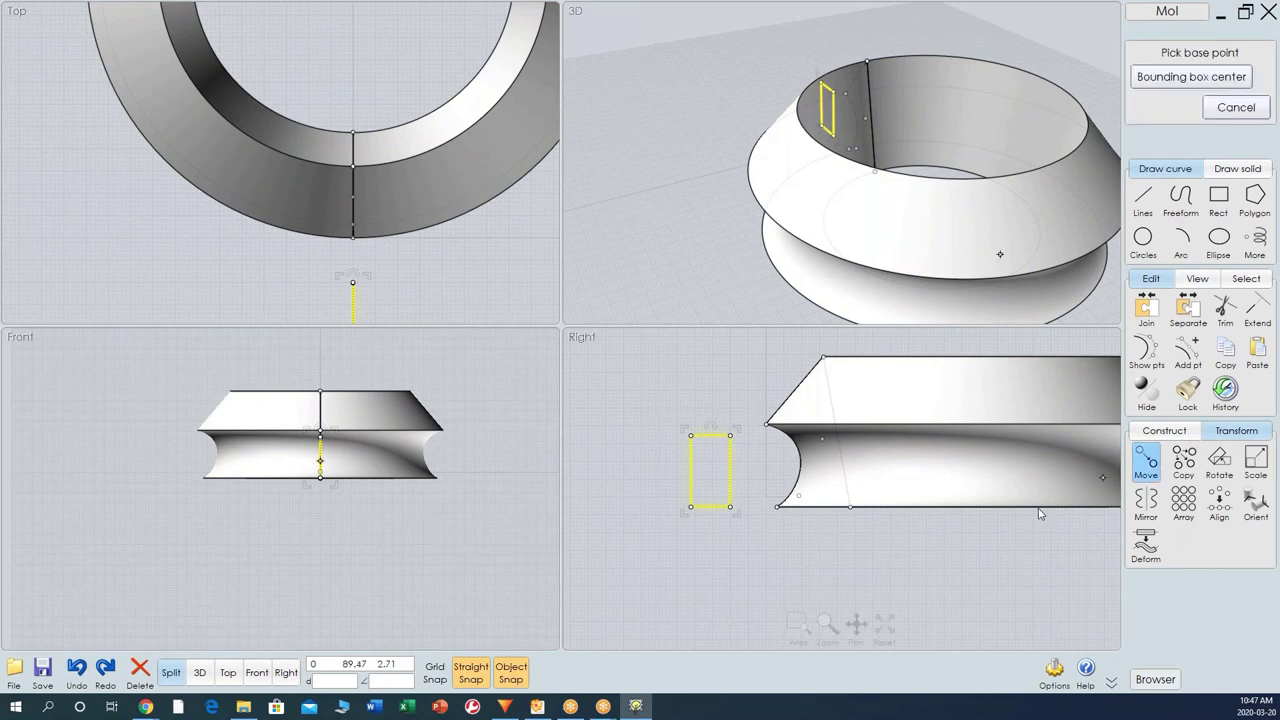
pyautogui.click(731, 508)
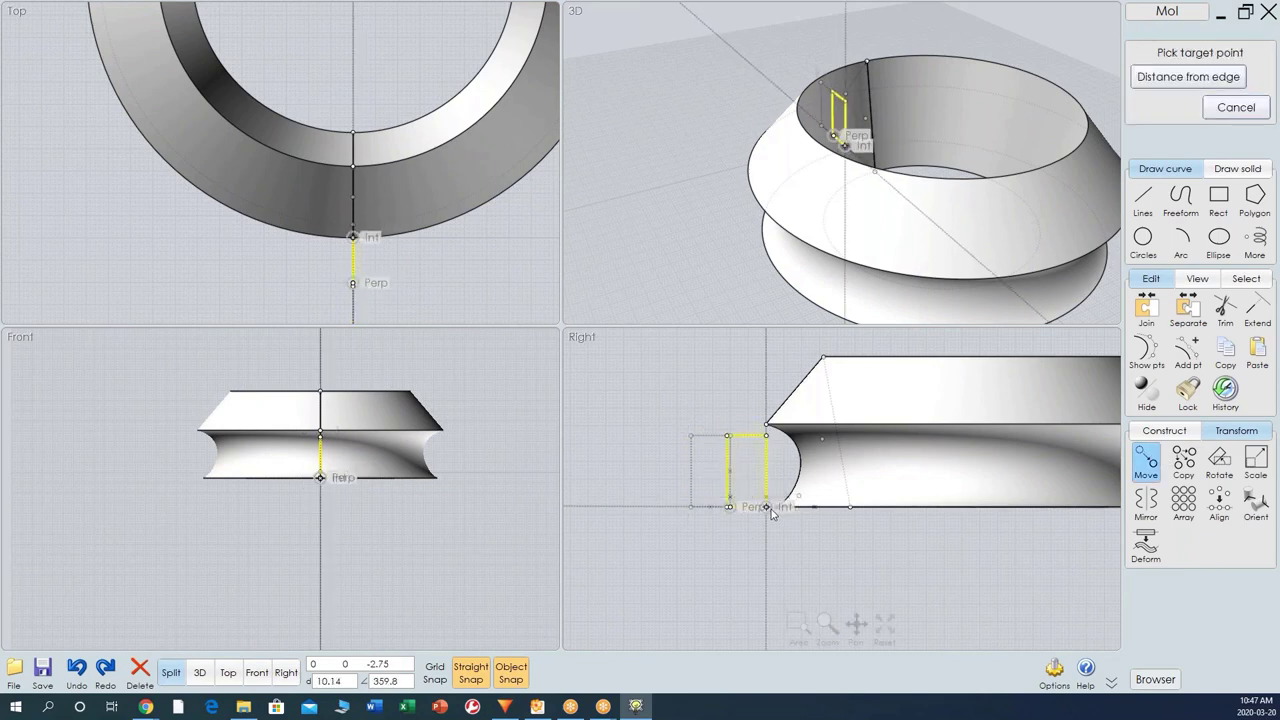
pyautogui.click(767, 507)
pyautogui.click(1146, 462)
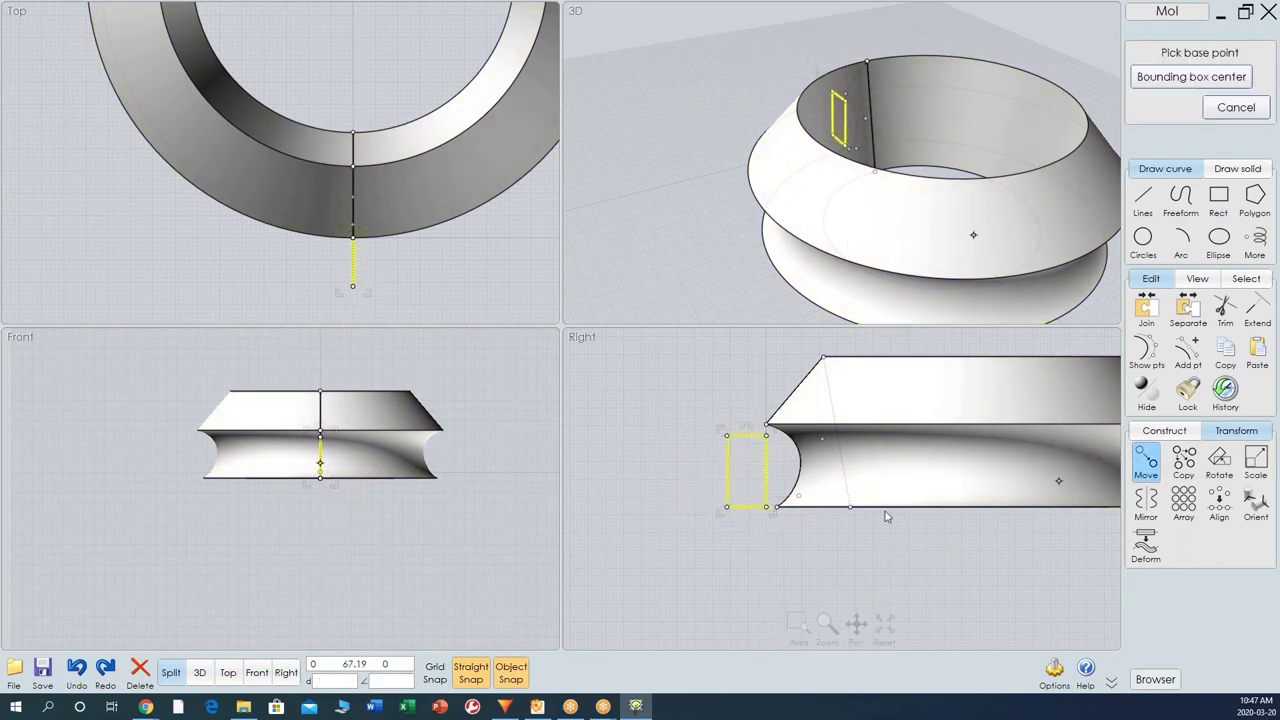
pyautogui.click(766, 507)
pyautogui.click(777, 506)
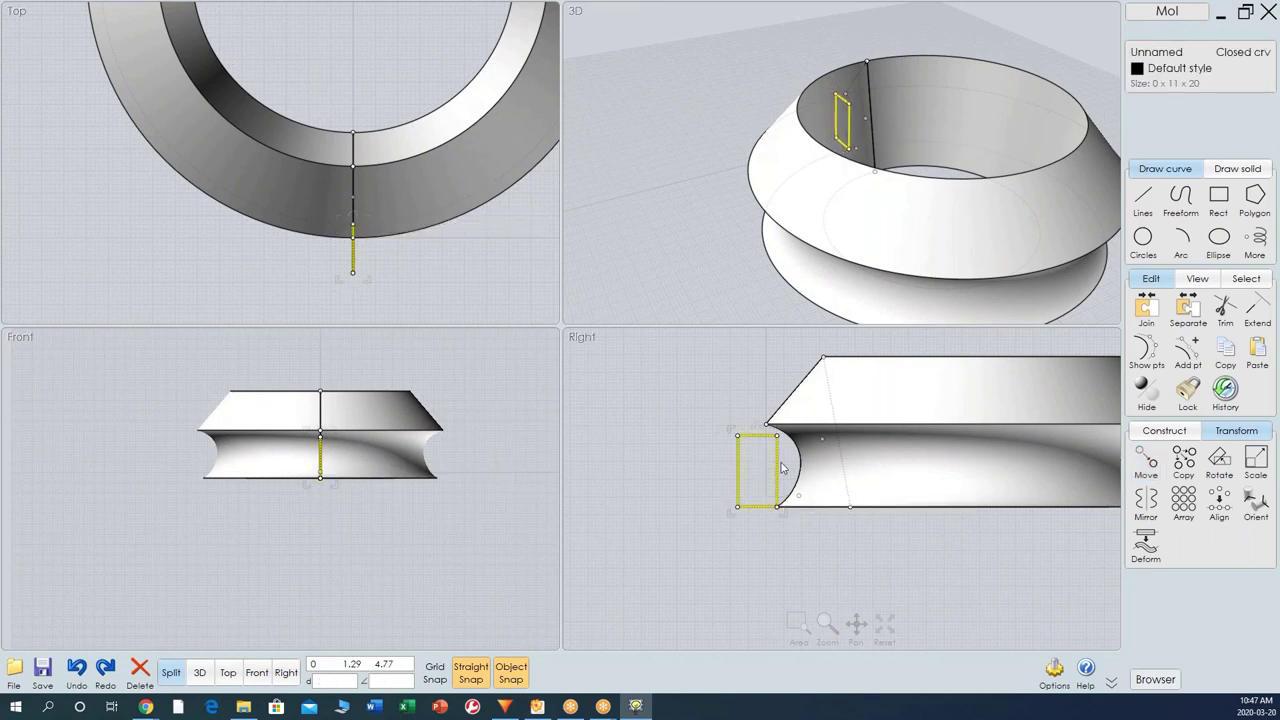
# Snap the ring profile's protruding outer point onto the rectangle's upper inner corner.
pyautogui.press('Escape')
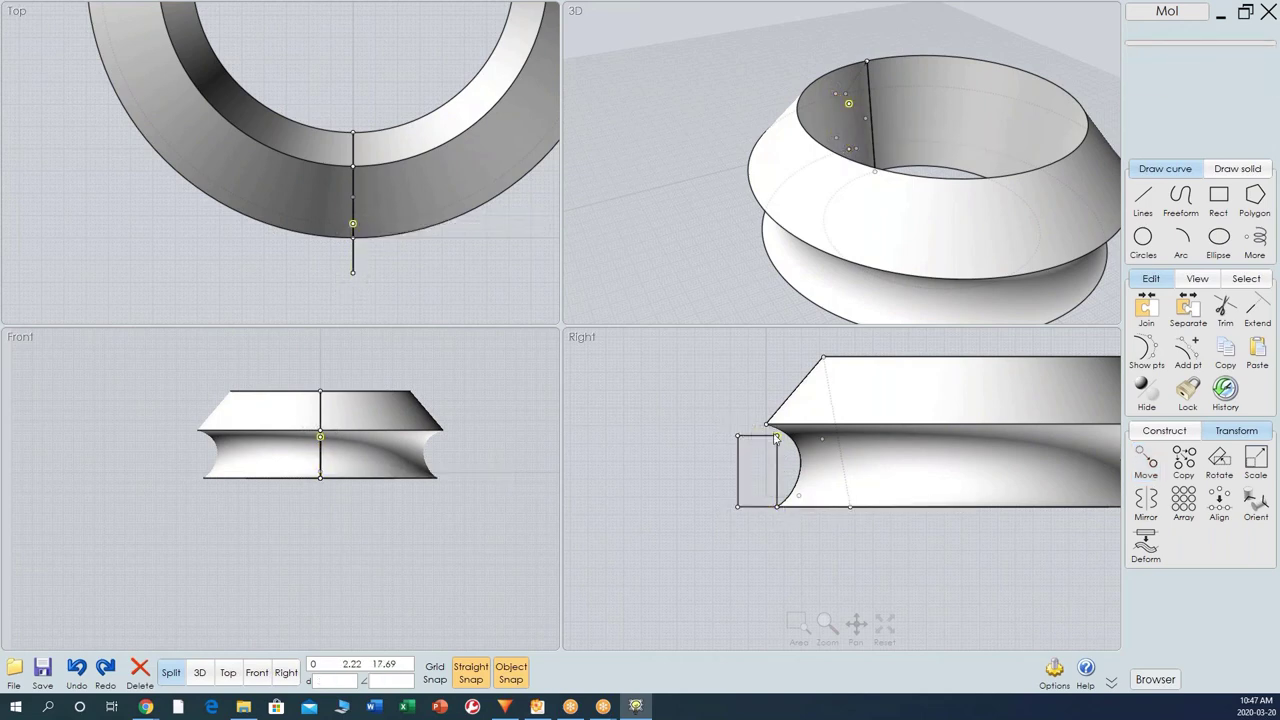
pyautogui.moveTo(767, 423); pyautogui.dragTo(778, 437)
pyautogui.click(637, 451)
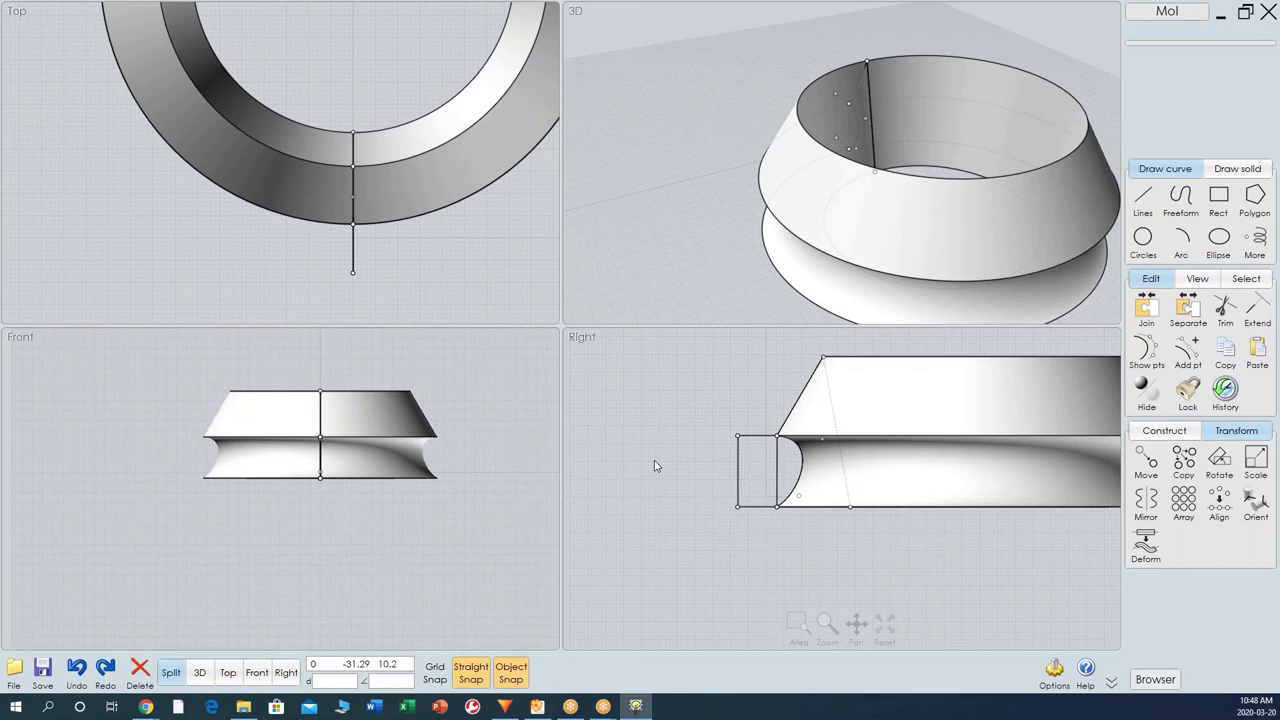
# Set the rectangle's Z size to 40, keeping its Y size at 11.
pyautogui.click(756, 437)
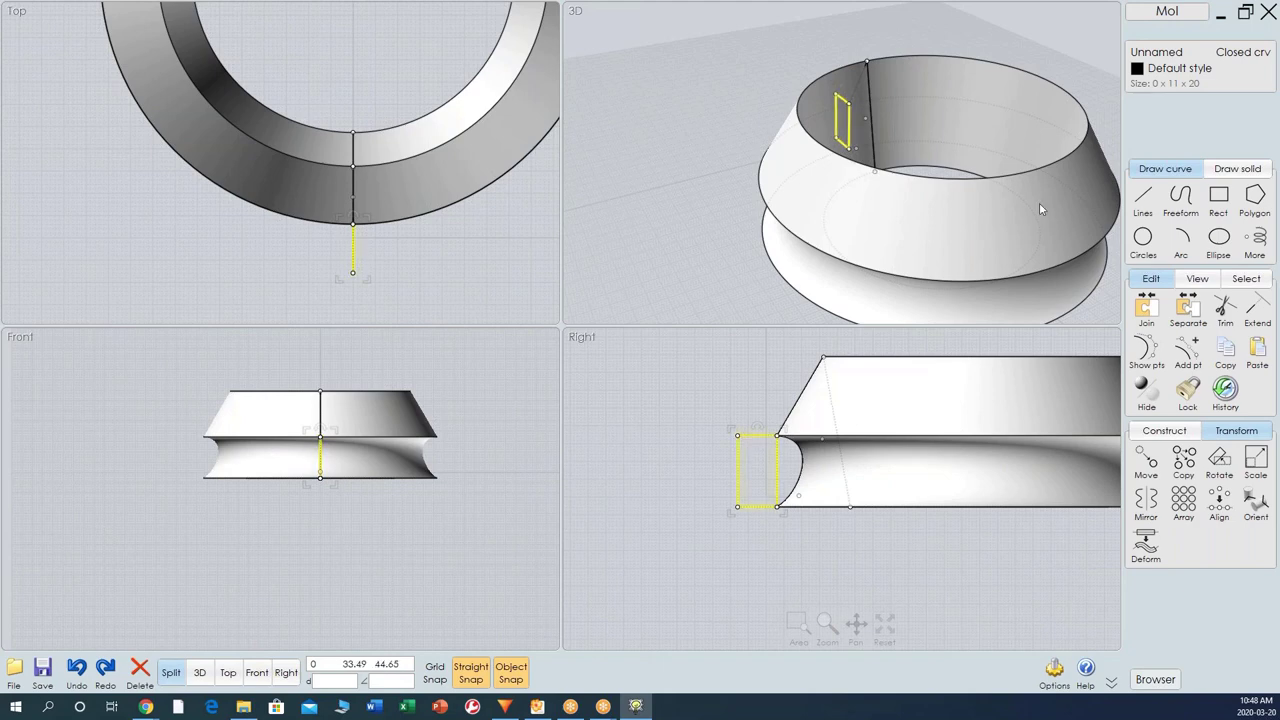
pyautogui.click(1199, 88)
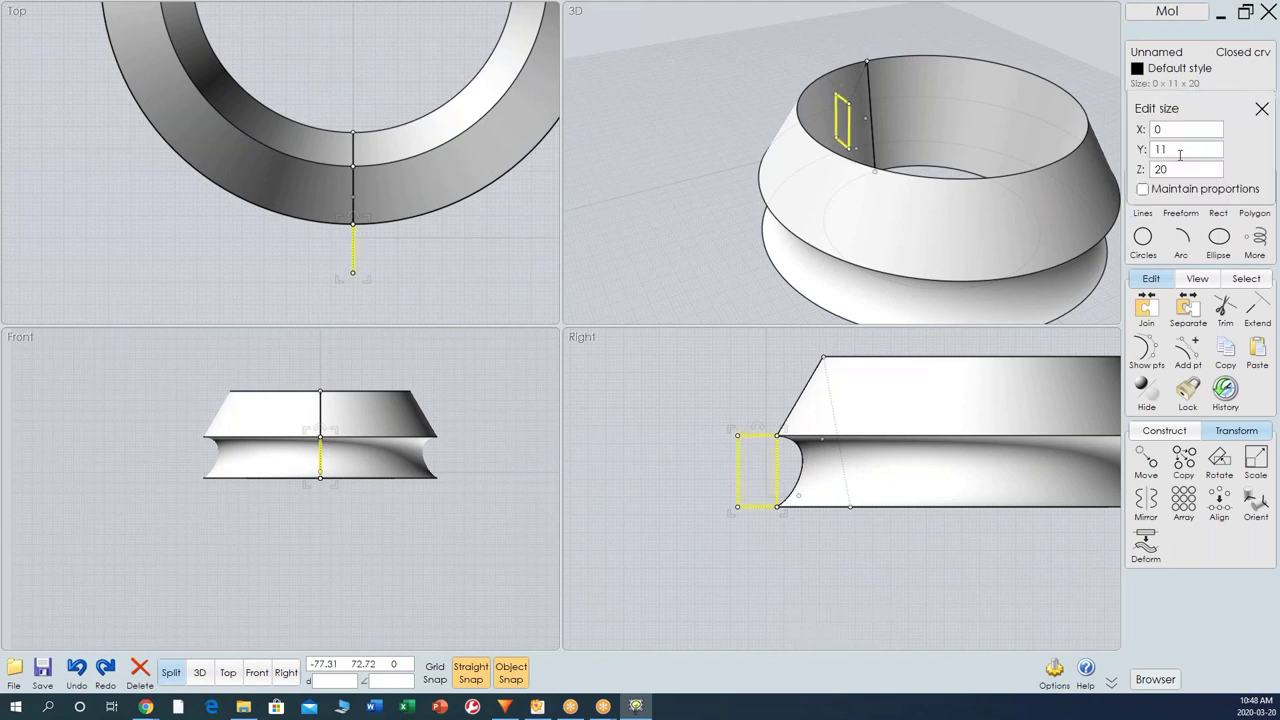
pyautogui.moveTo(1172, 169); pyautogui.dragTo(1136, 173)
pyautogui.write('40')
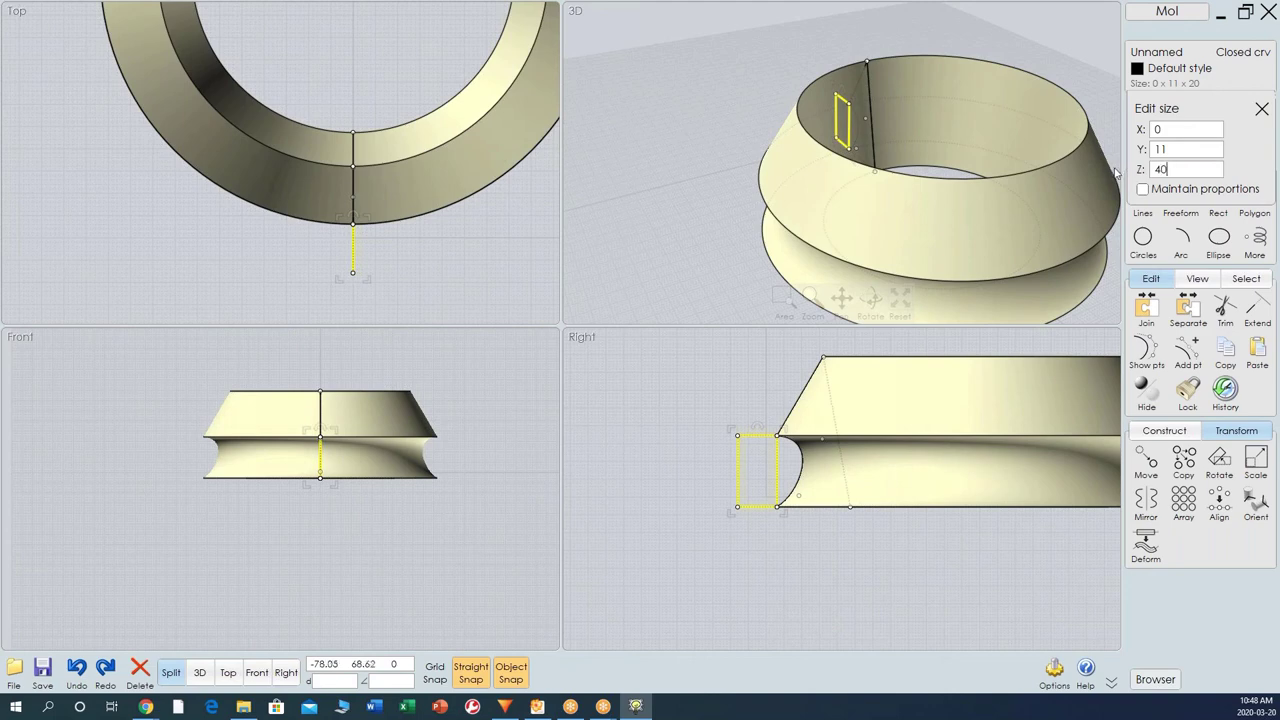
pyautogui.press('Return')
pyautogui.click(841, 568)
pyautogui.click(1066, 462)
pyautogui.click(757, 542)
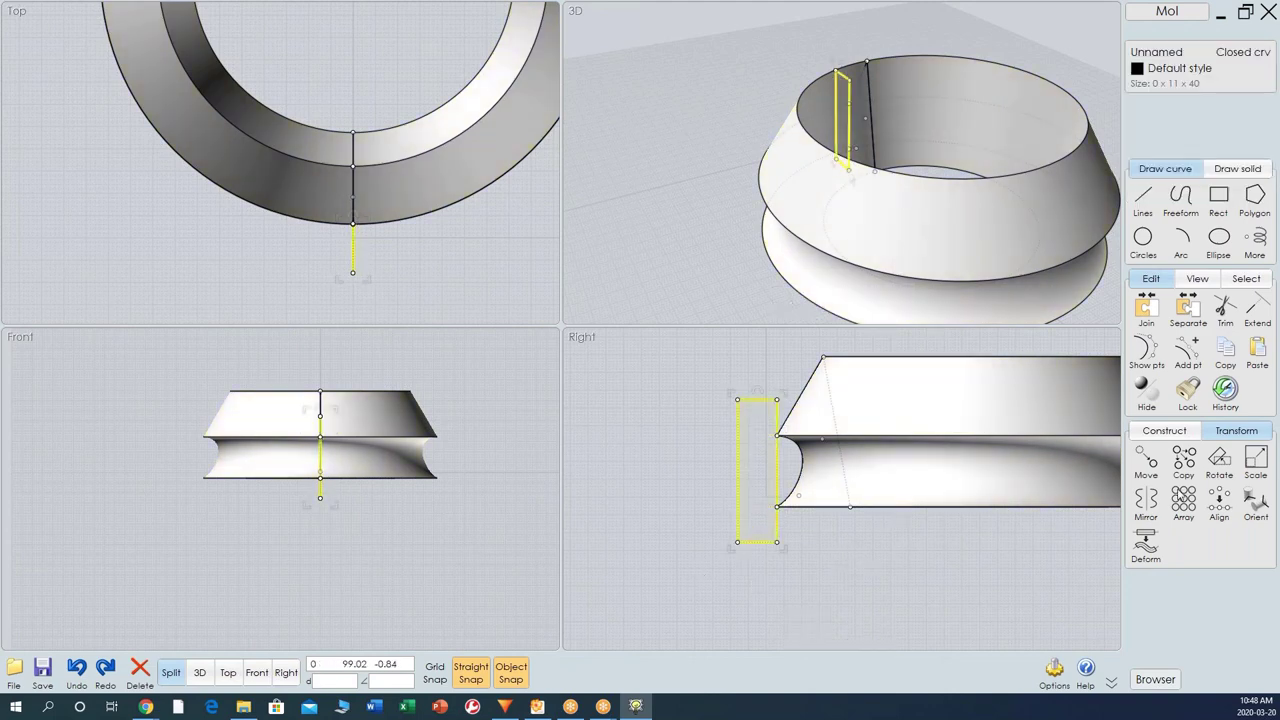
# Move the rectangle's lower outer corner onto the profile's lower outer point, and snap the profile's upper outer point to the rectangle's upper inner corner.
pyautogui.click(1146, 462)
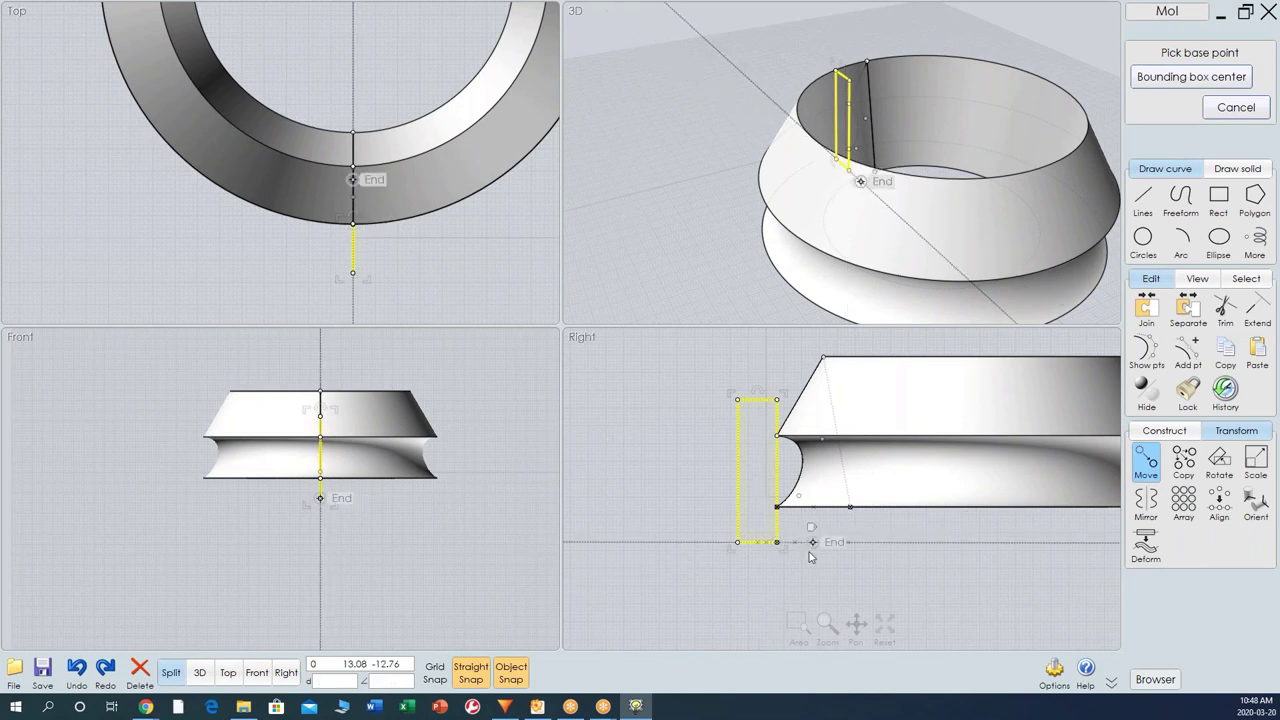
pyautogui.press('Escape')
pyautogui.press('Return')
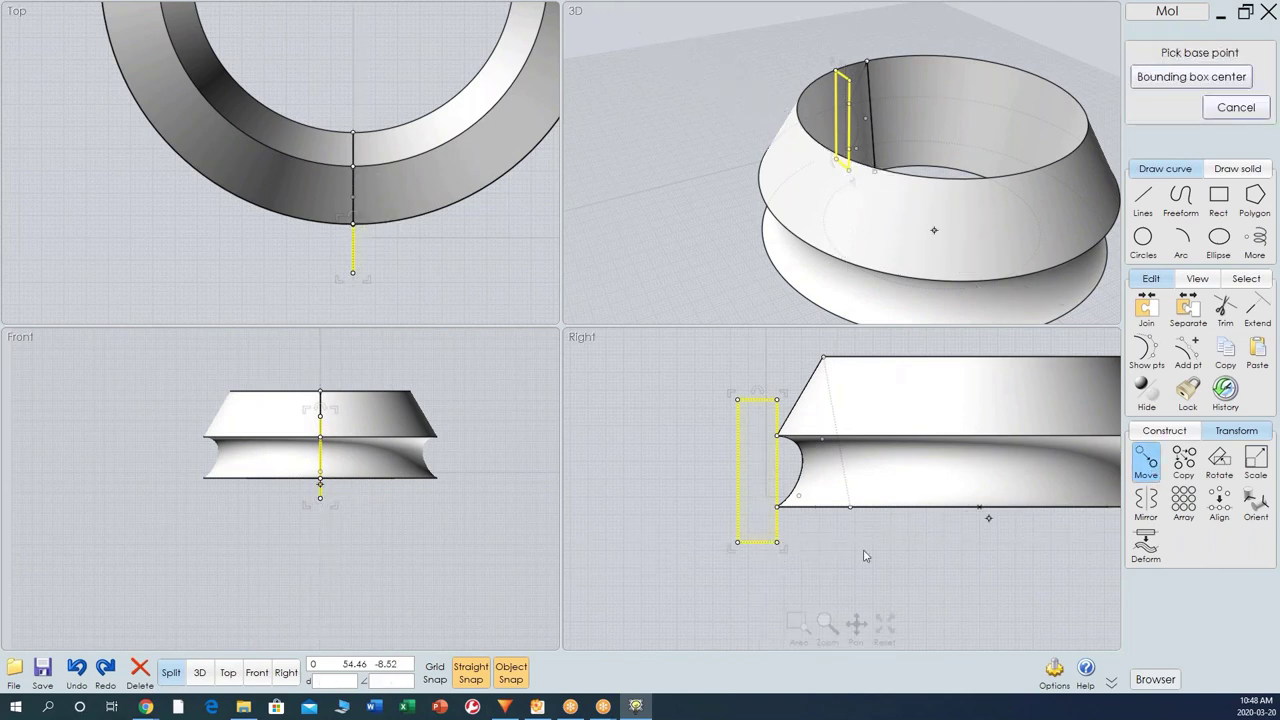
pyautogui.click(737, 545)
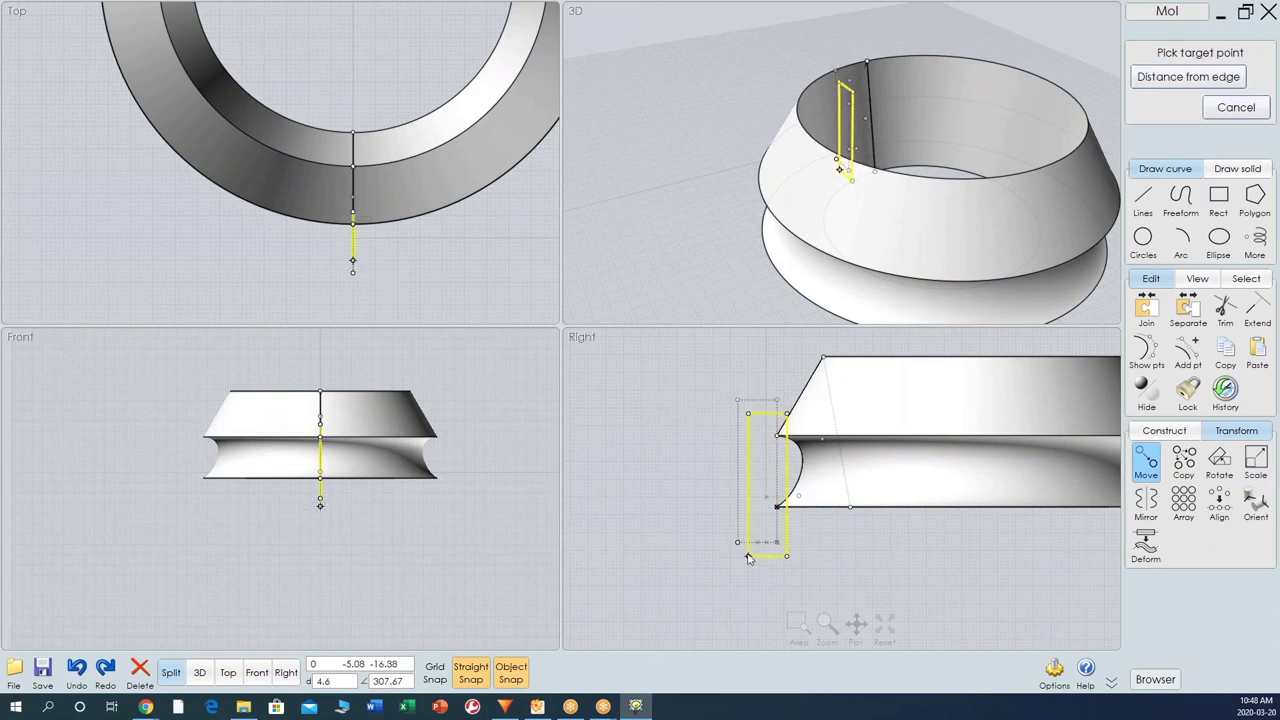
pyautogui.click(777, 506)
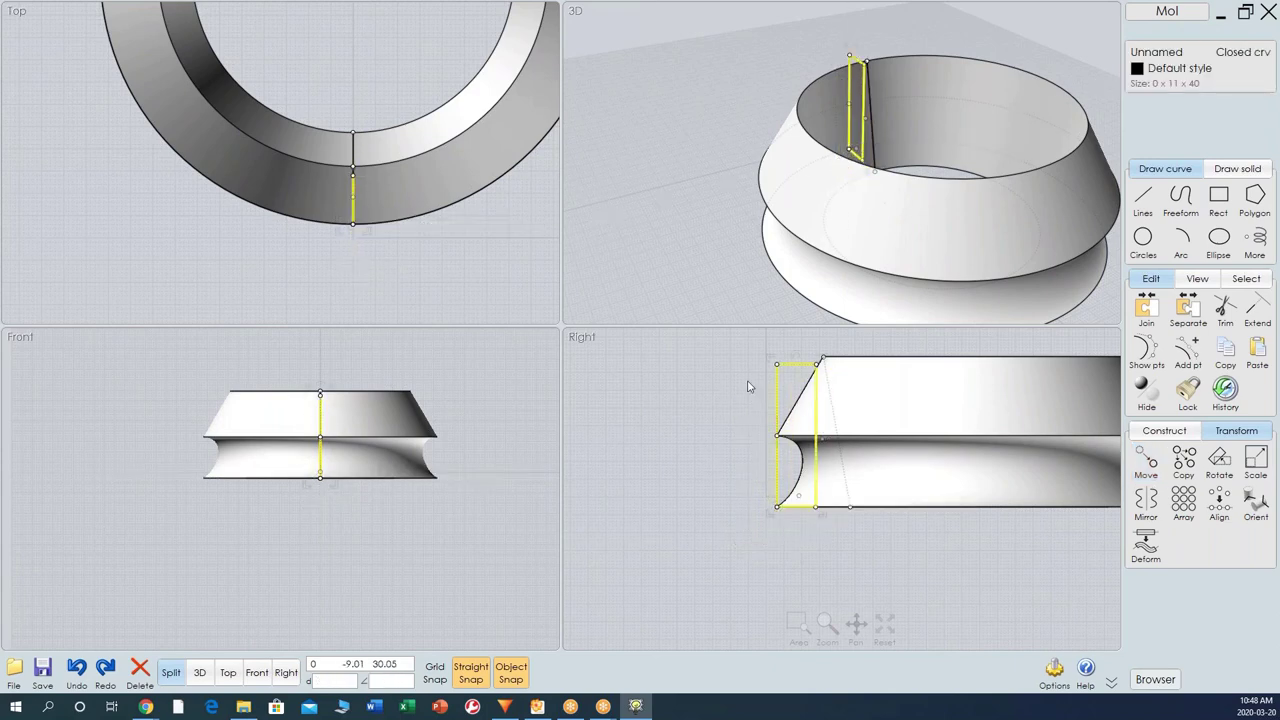
pyautogui.click(820, 365)
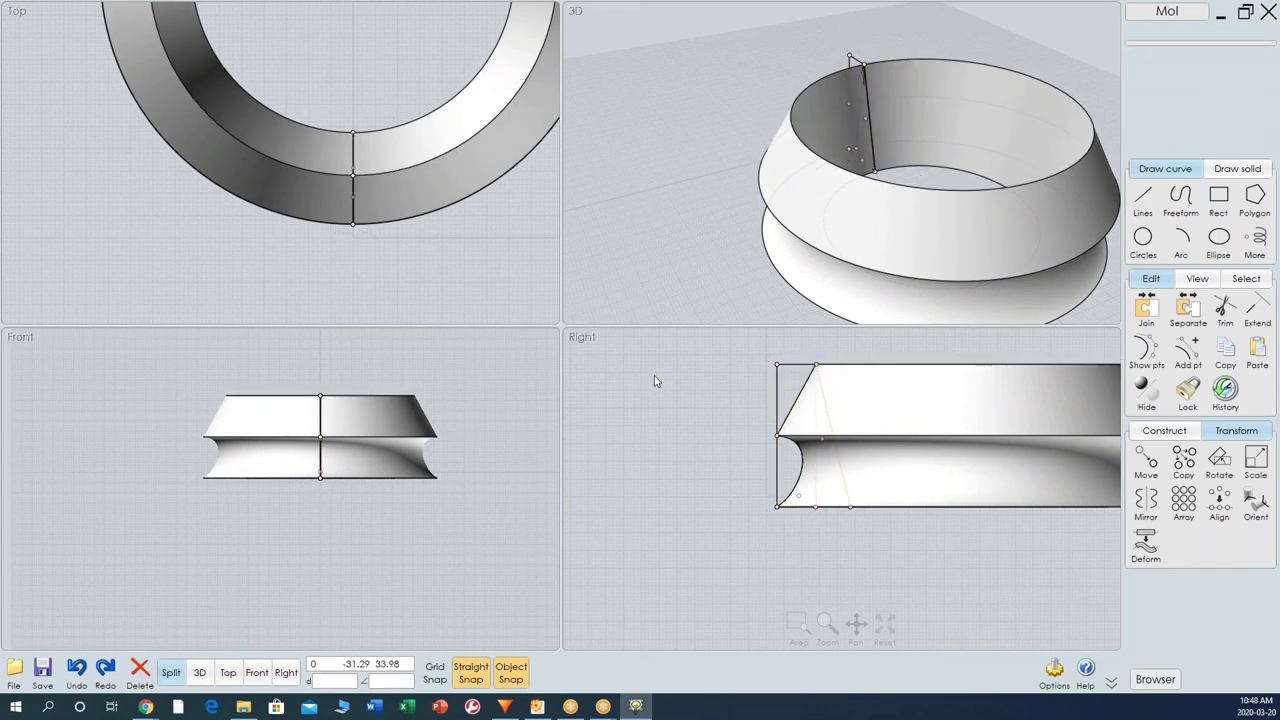
# Move the reference rectangle away from the ring and delete it.
pyautogui.click(780, 398)
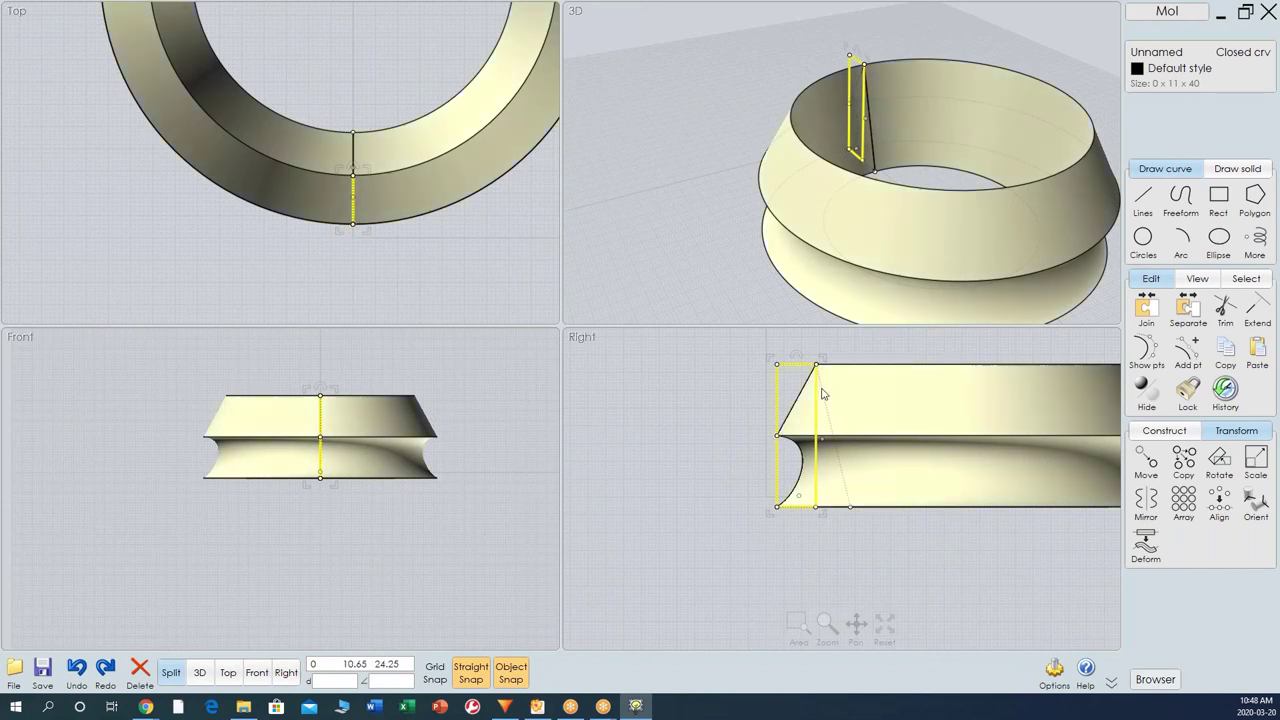
pyautogui.moveTo(817, 371); pyautogui.dragTo(673, 373)
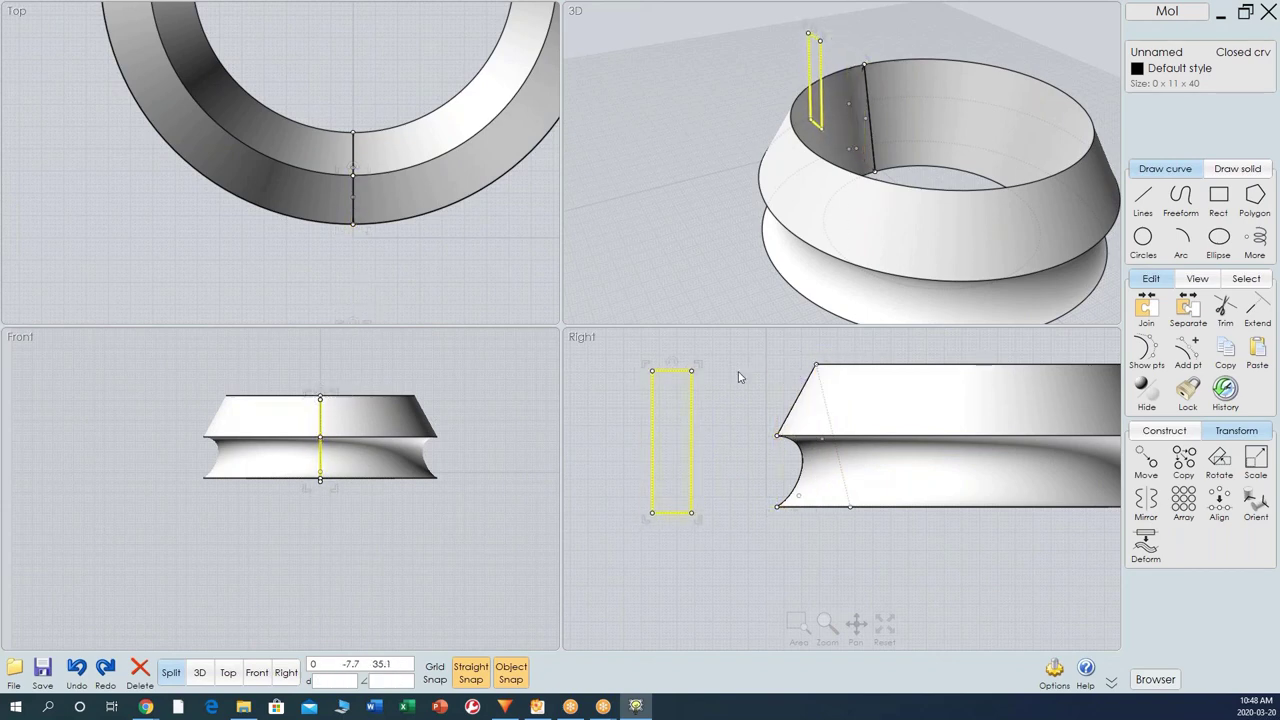
pyautogui.click(738, 371)
pyautogui.click(690, 400)
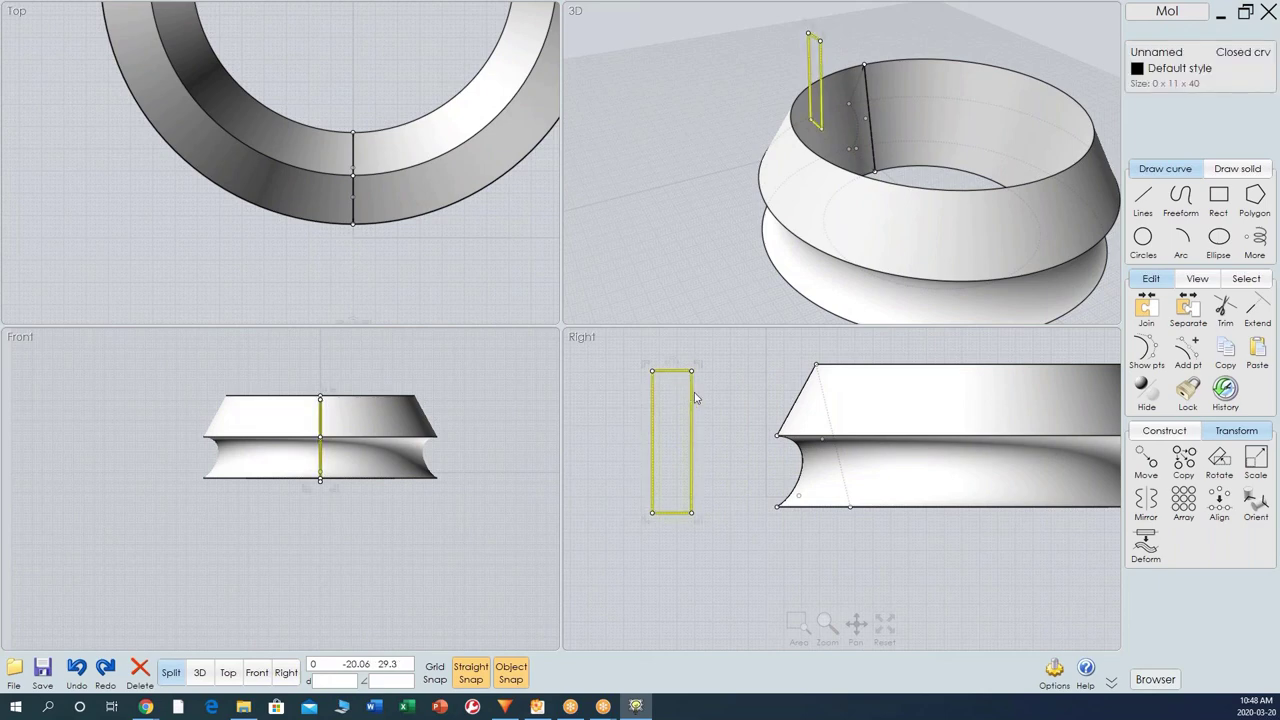
pyautogui.press('Delete')
# Try to export the revolved ring solid to the Documents folder as a STEP file named part125.
pyautogui.click(848, 218)
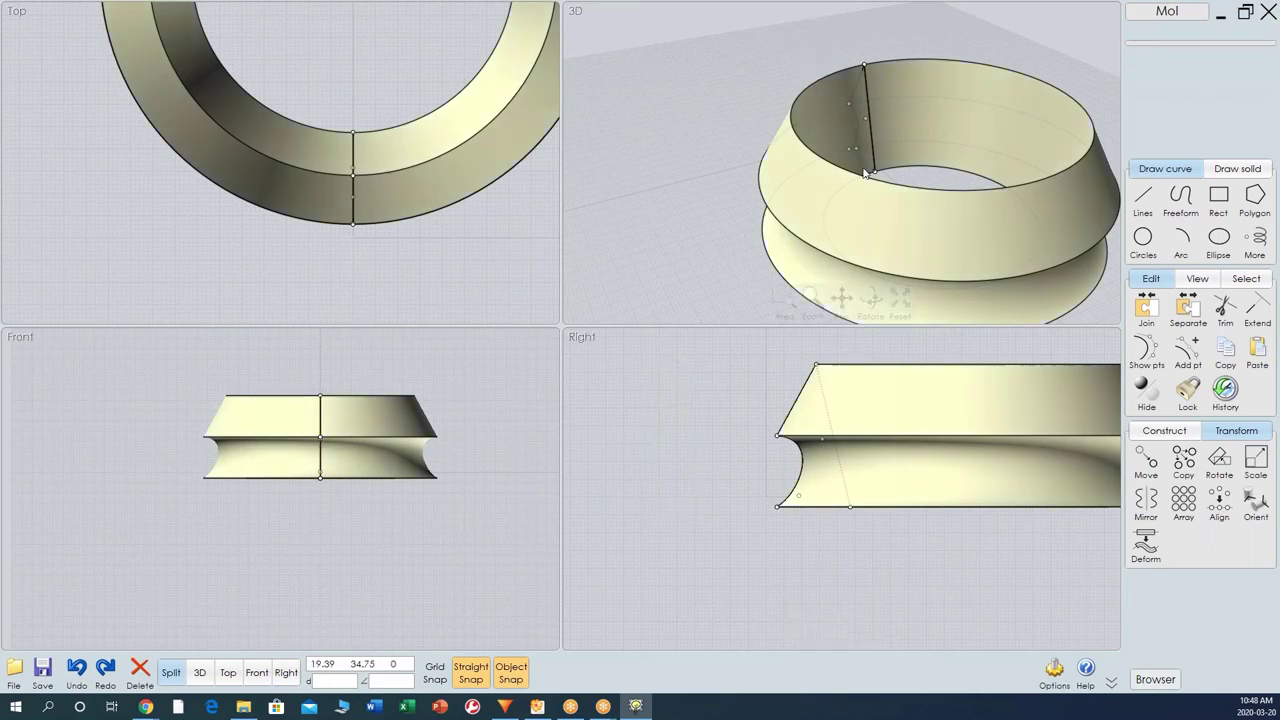
pyautogui.click(838, 233)
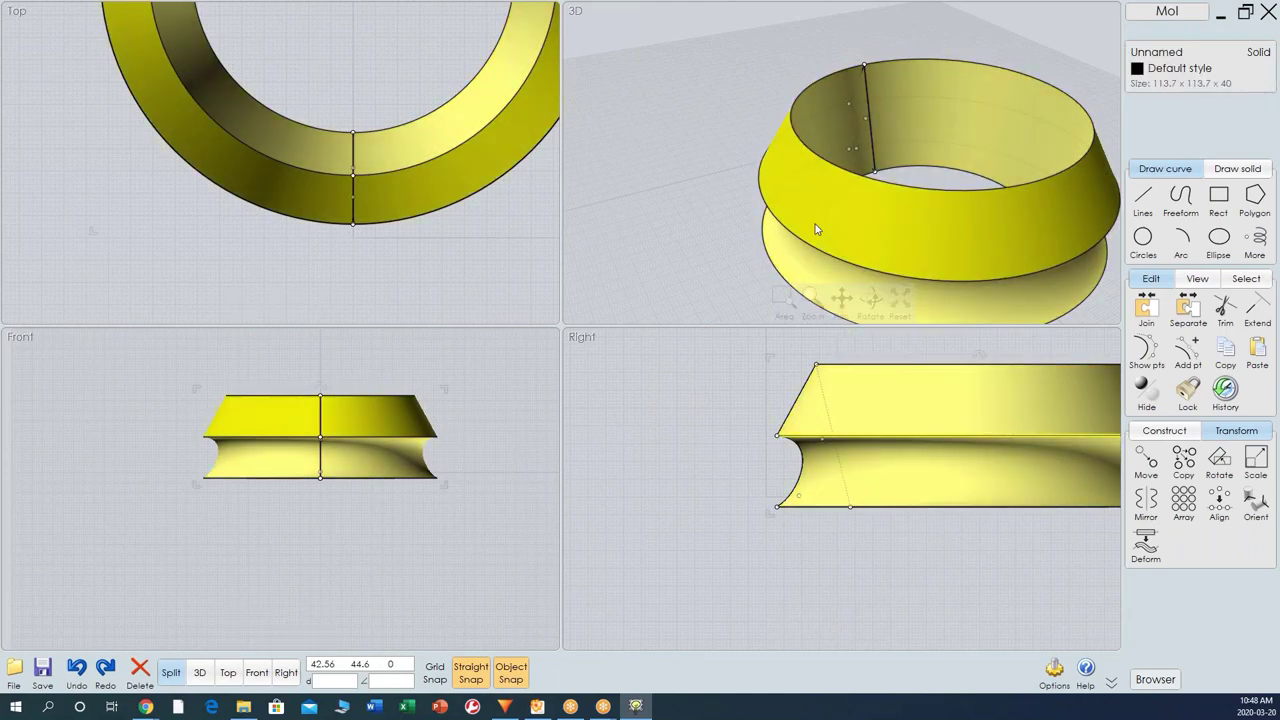
pyautogui.click(15, 672)
pyautogui.click(160, 605)
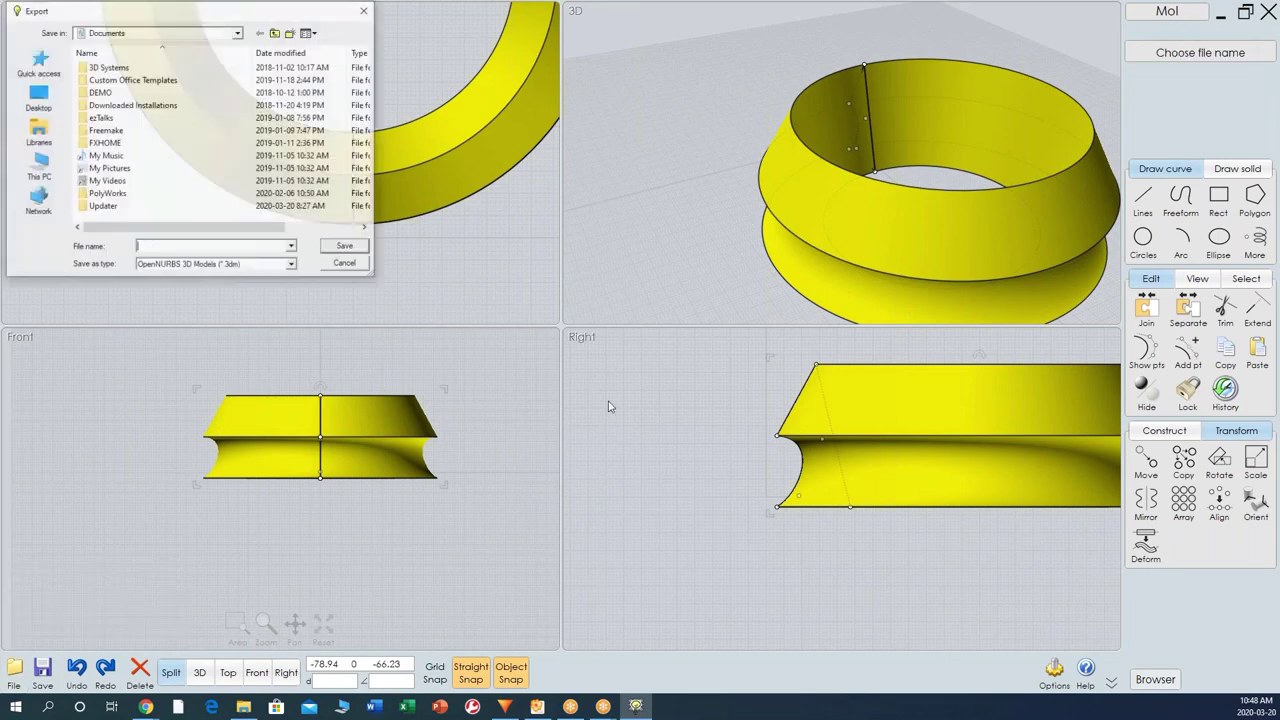
pyautogui.click(204, 266)
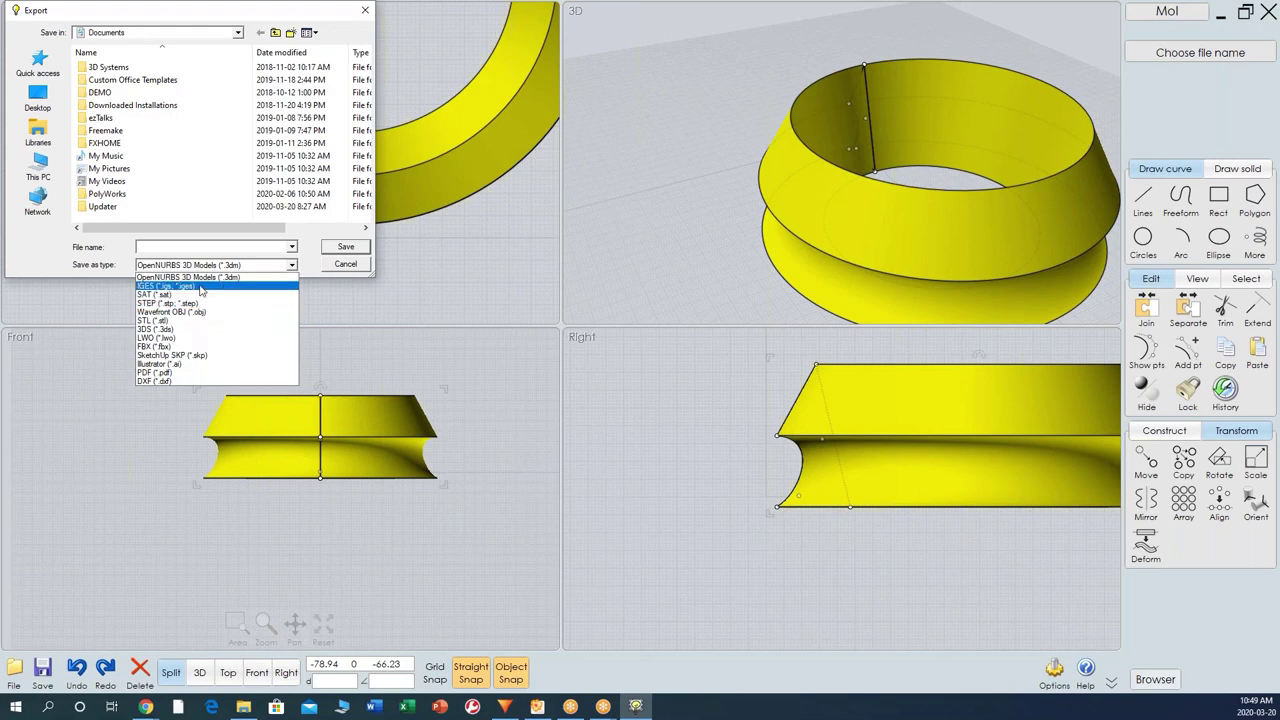
pyautogui.click(188, 304)
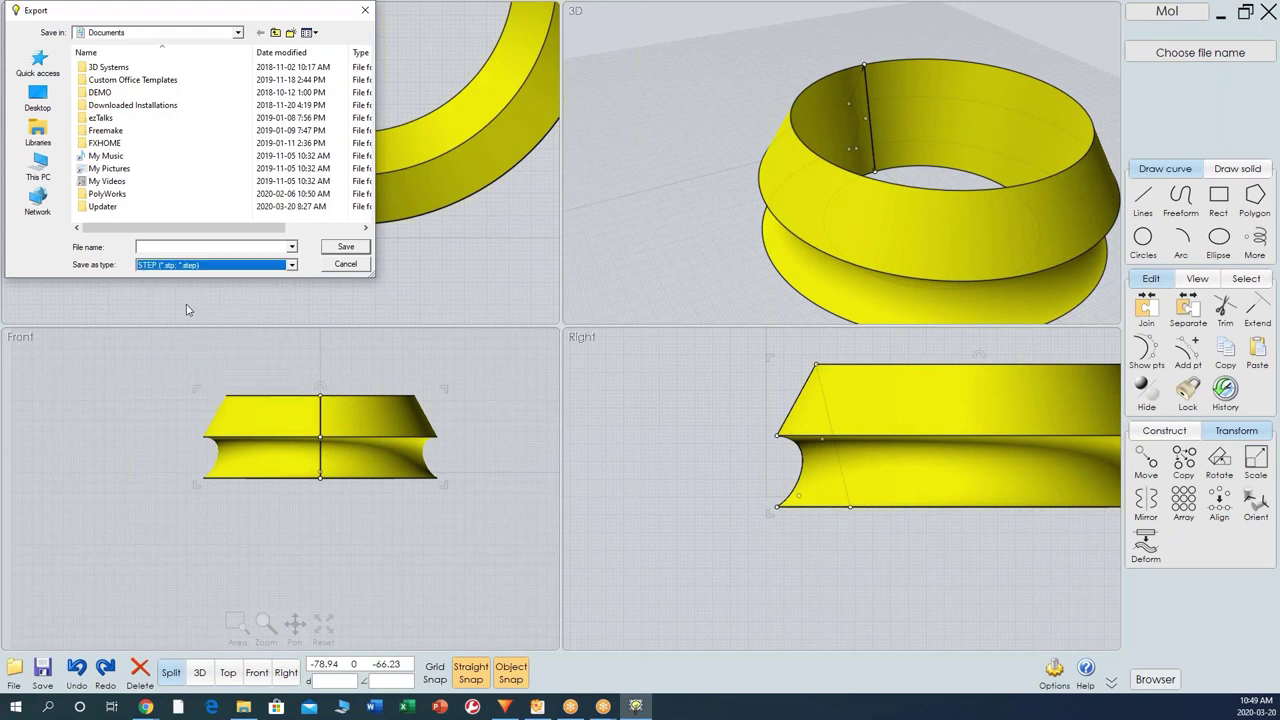
pyautogui.click(145, 246)
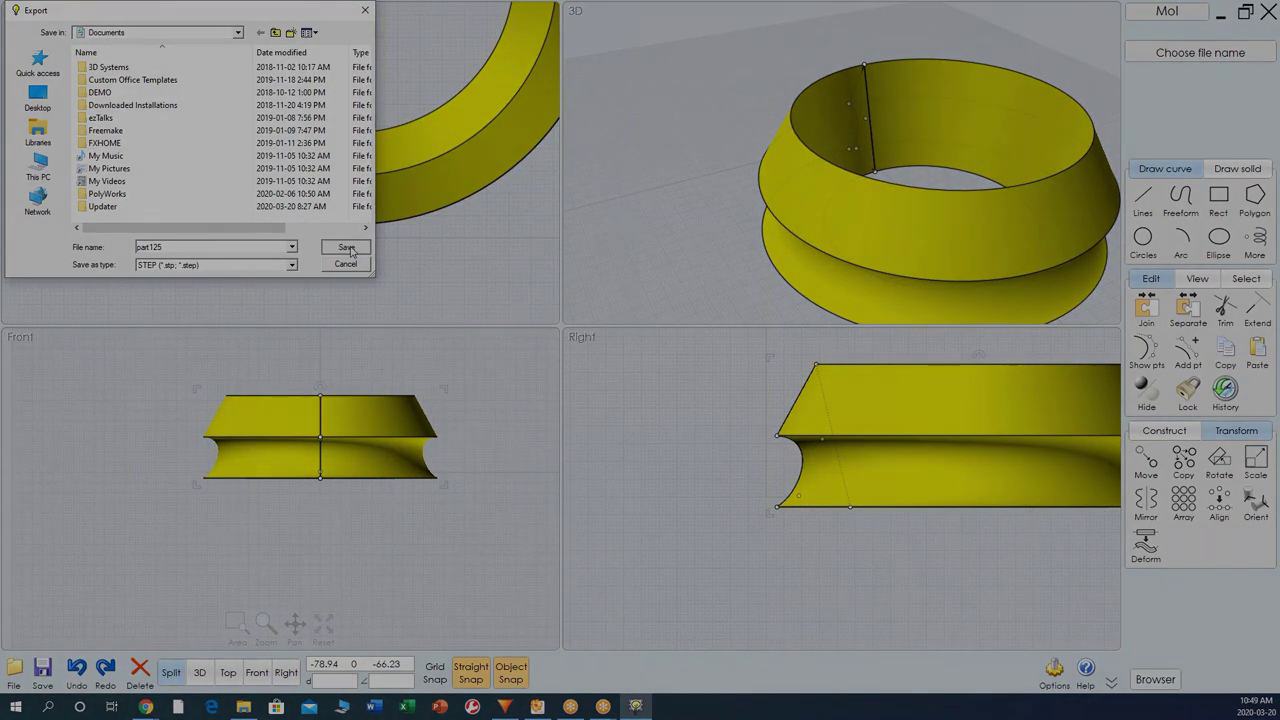
pyautogui.click(346, 248)
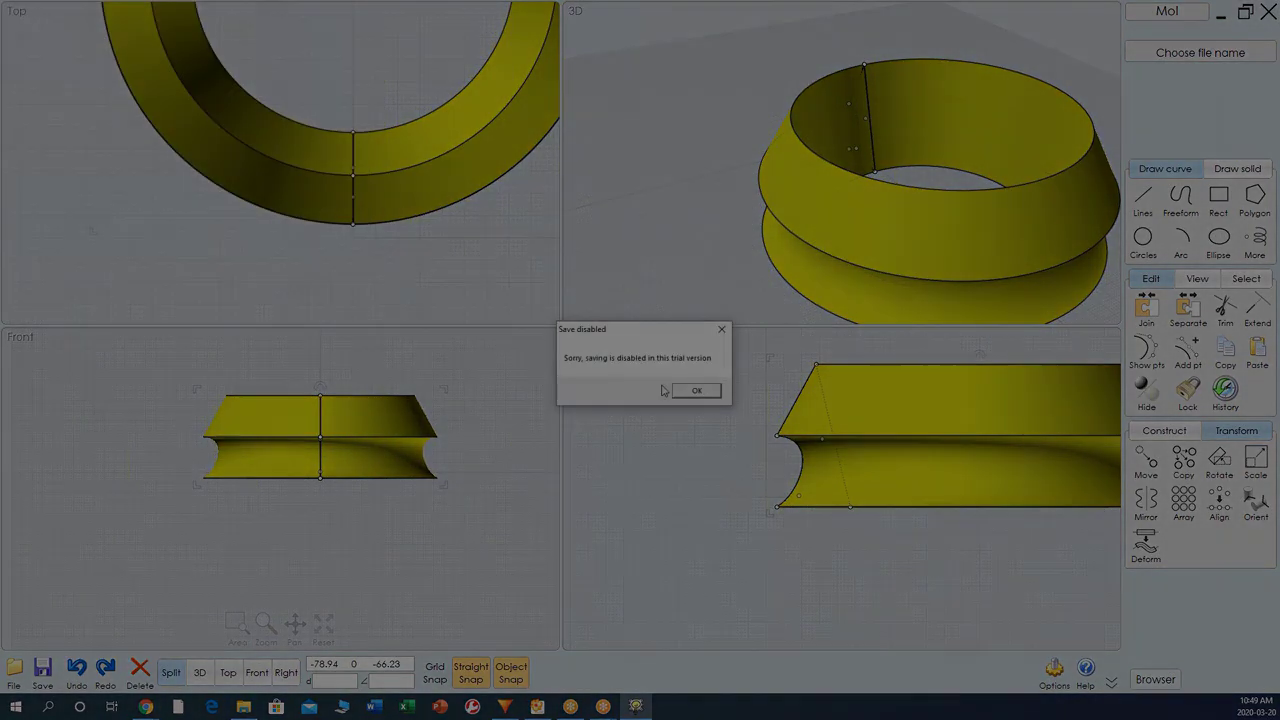